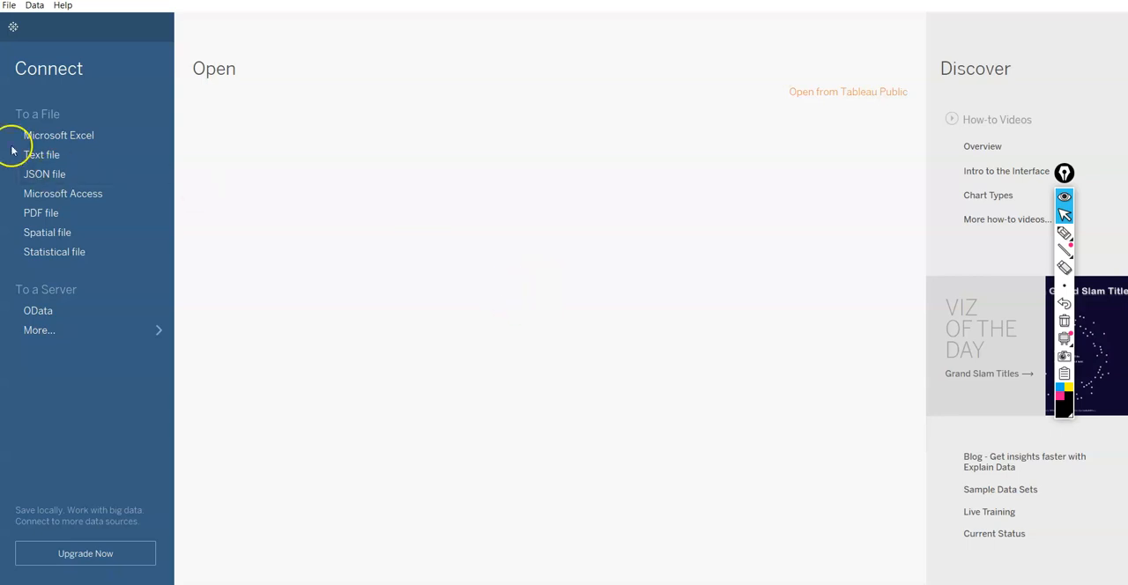
# Connect to the Excel workbook Sample - Superstore.xls in the Data Sets folder
pyautogui.click(49, 143)
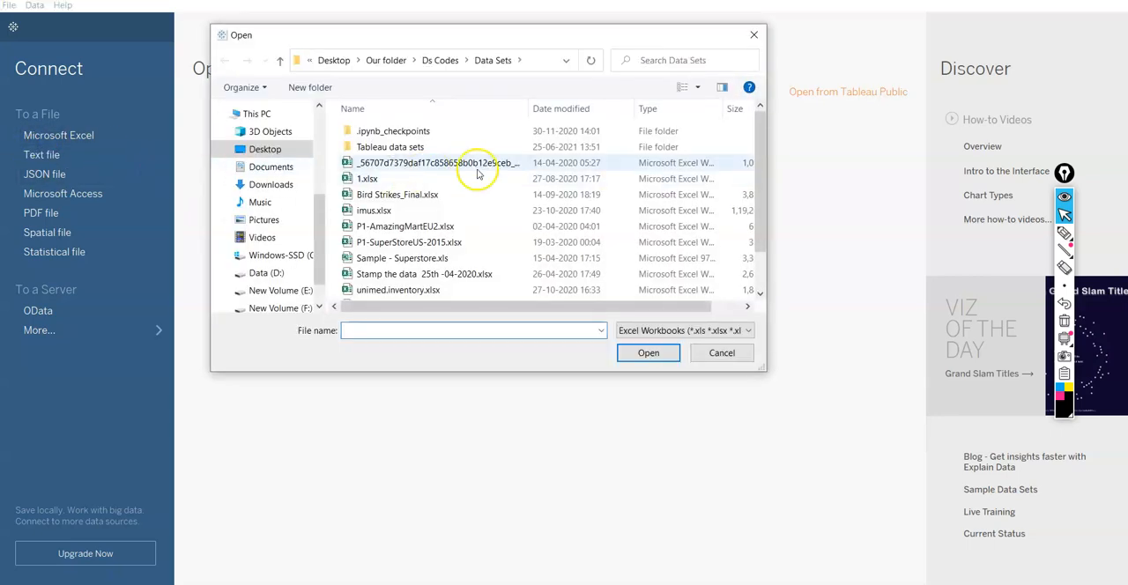
pyautogui.click(456, 258)
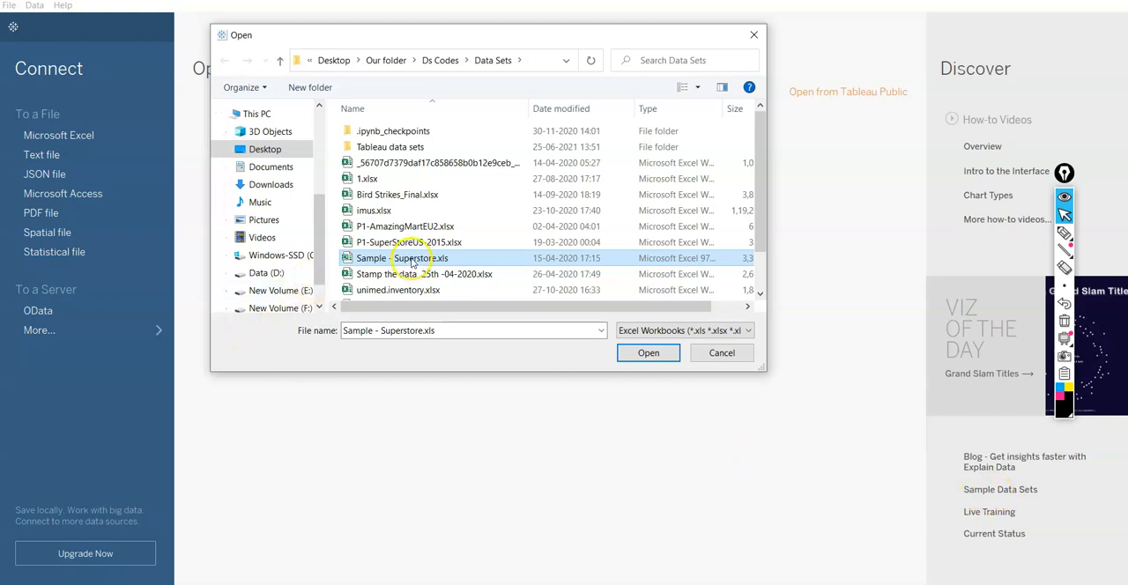
pyautogui.click(658, 354)
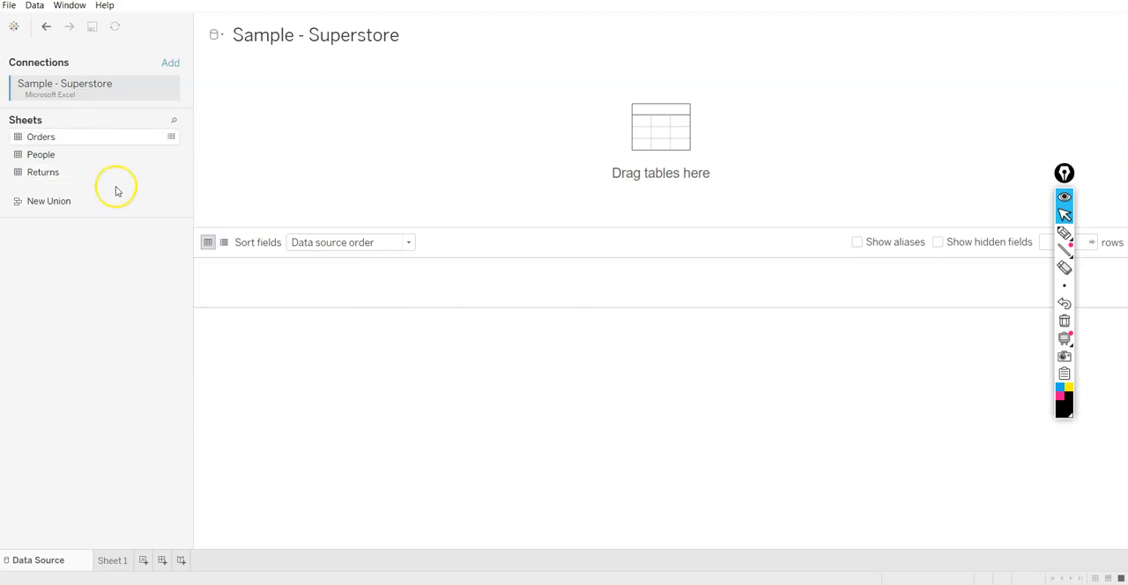
# Add the Orders table to the data source and open the Sheet 1 worksheet
pyautogui.moveTo(37, 141); pyautogui.dragTo(252, 148)
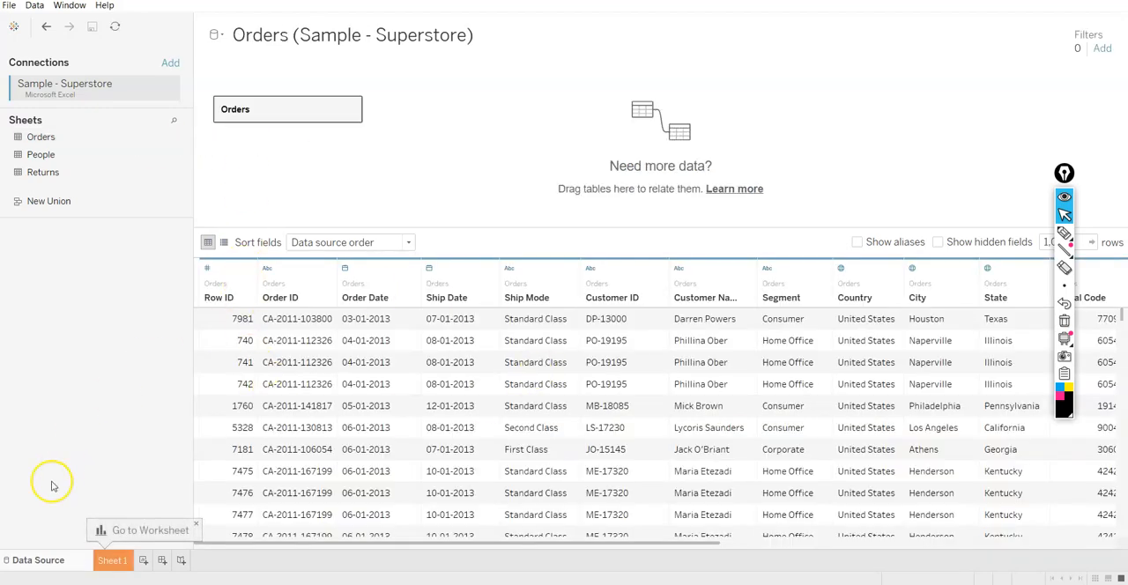
pyautogui.click(110, 562)
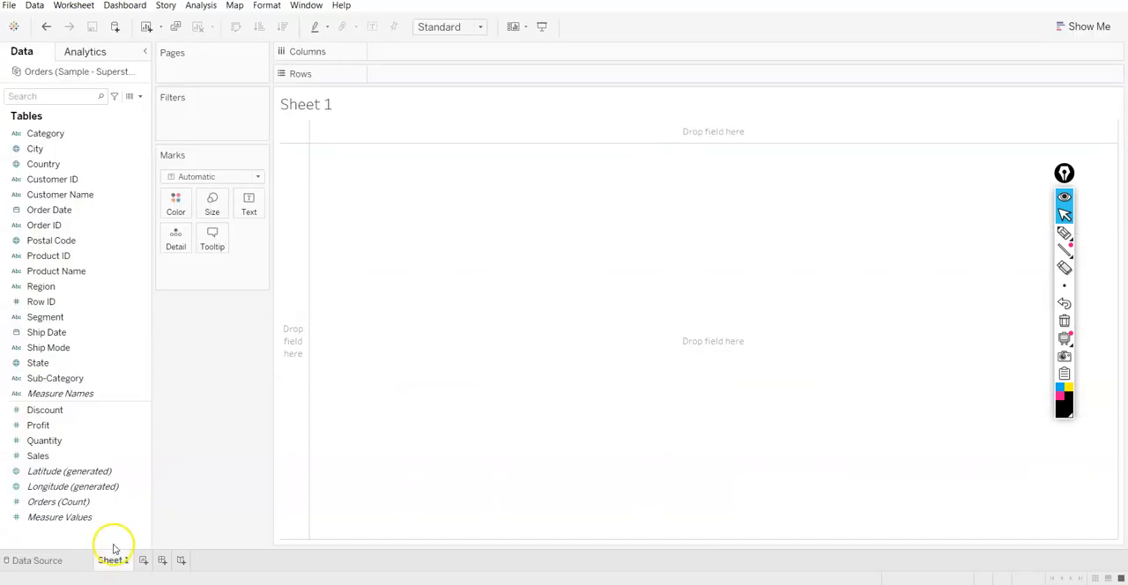
pyautogui.moveTo(118, 564)
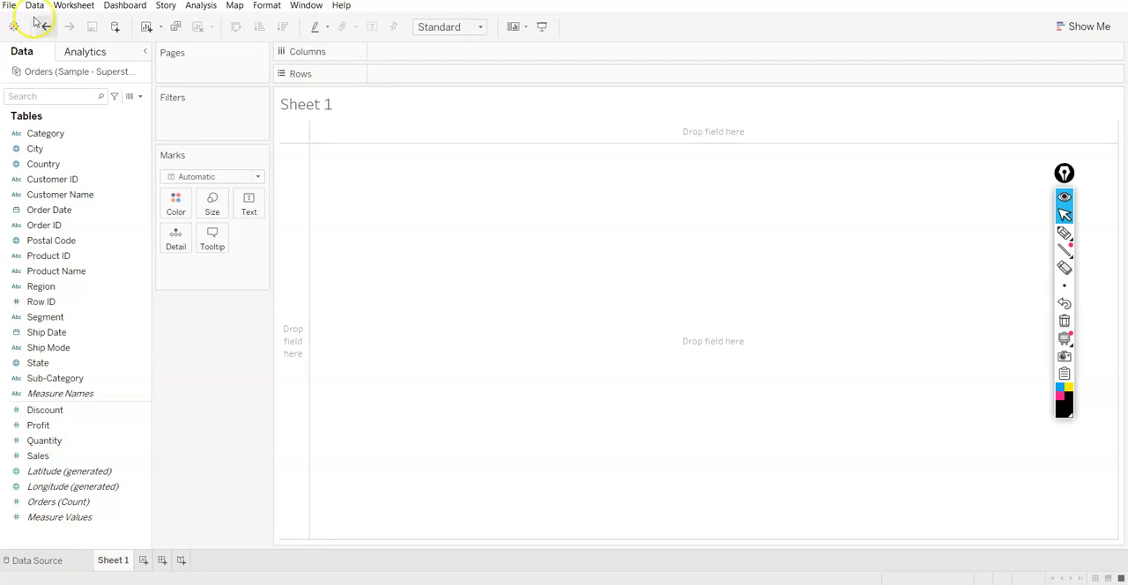
# Review the rows and columns of the Orders table in the data source, and return to Sheet 1
pyautogui.click(49, 564)
pyautogui.scroll(-15, 668, 388)
pyautogui.scroll(-3, 667, 385)
pyautogui.scroll(10, 667, 385)
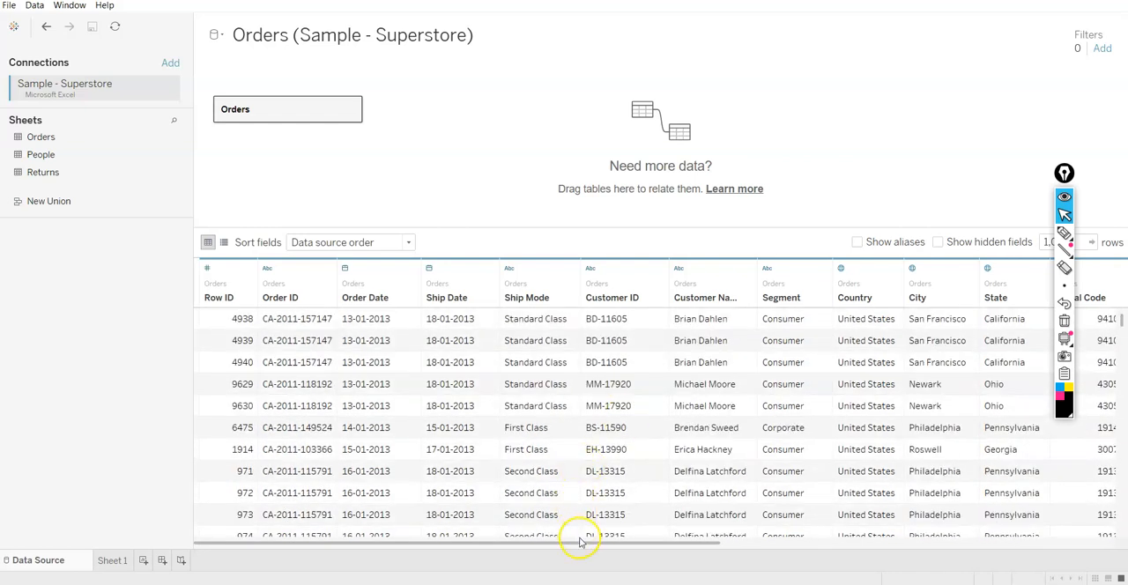
pyautogui.moveTo(585, 539); pyautogui.dragTo(496, 543)
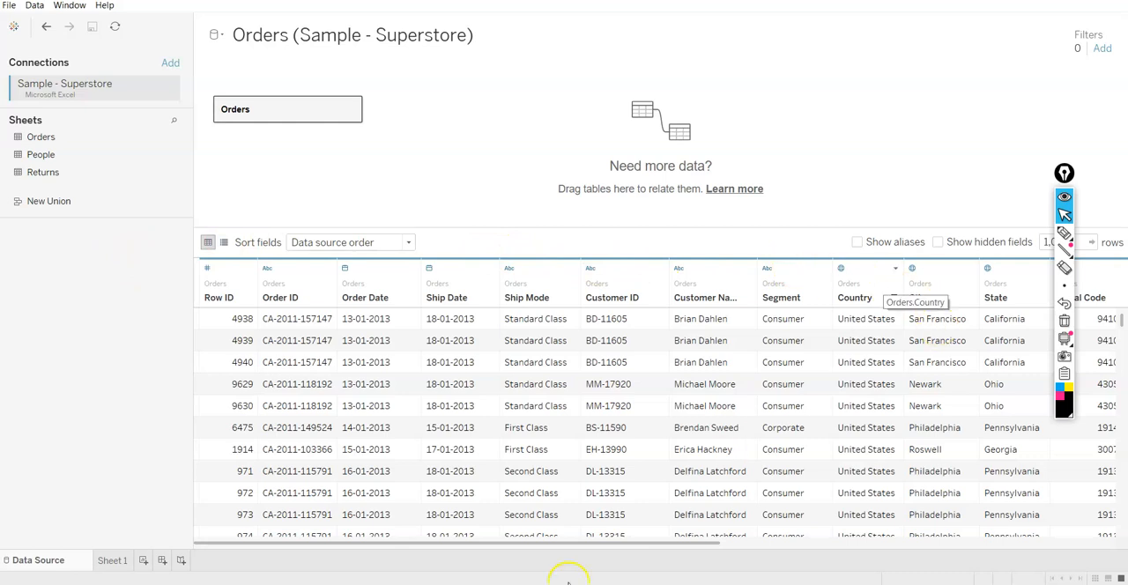
pyautogui.click(111, 564)
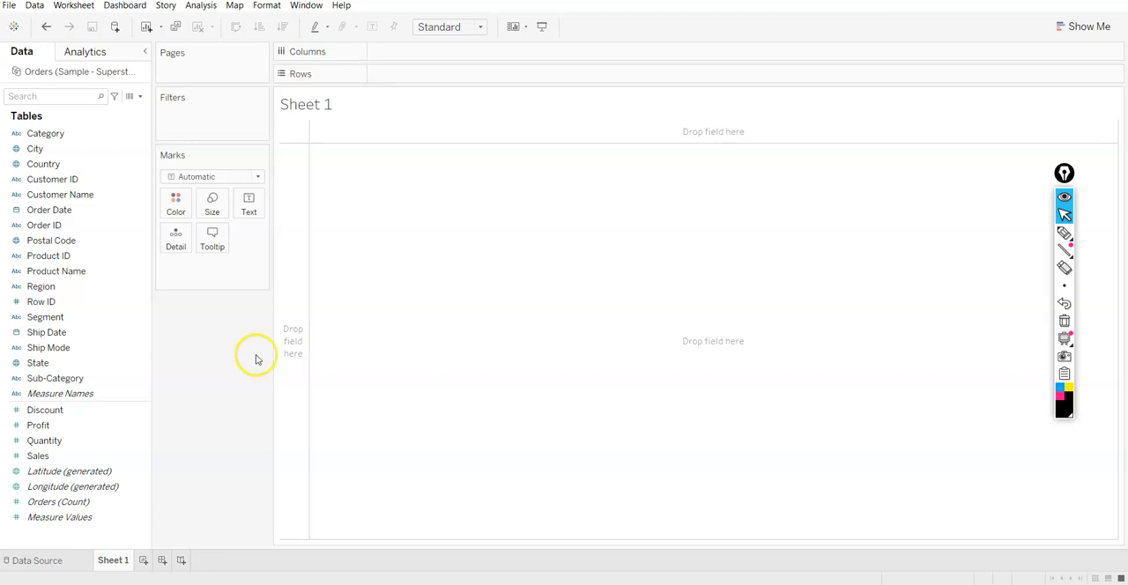
pyautogui.click(53, 411)
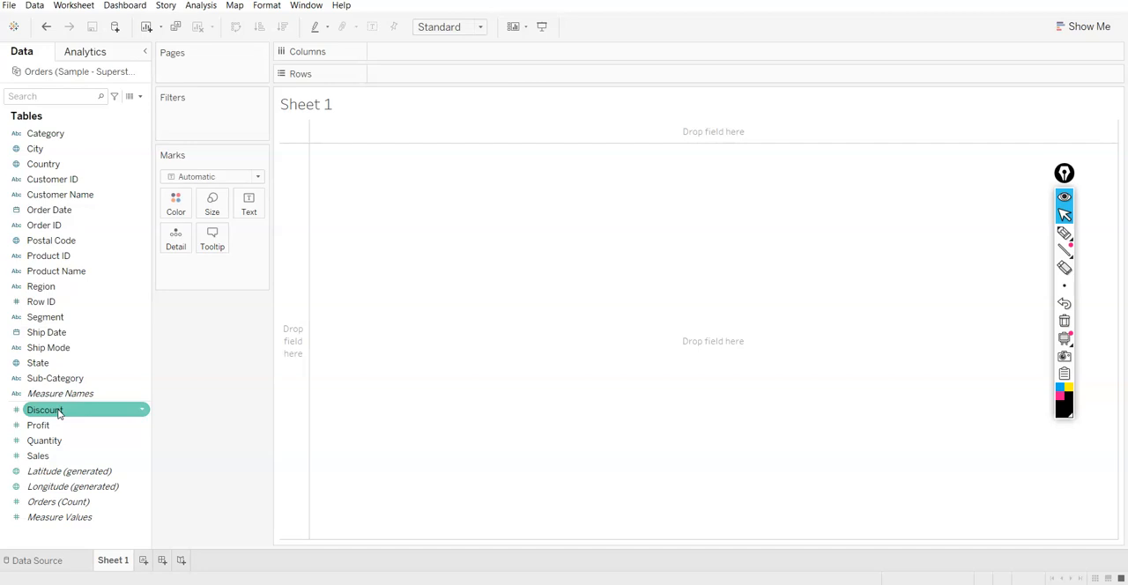
pyautogui.moveTo(59, 414); pyautogui.dragTo(75, 405)
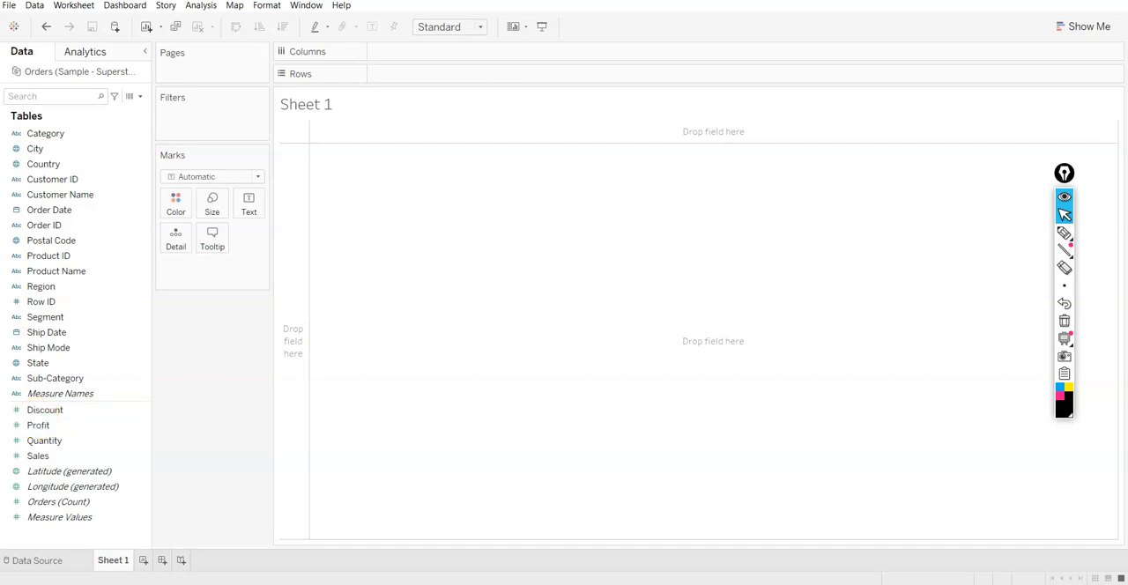
pyautogui.click(50, 518)
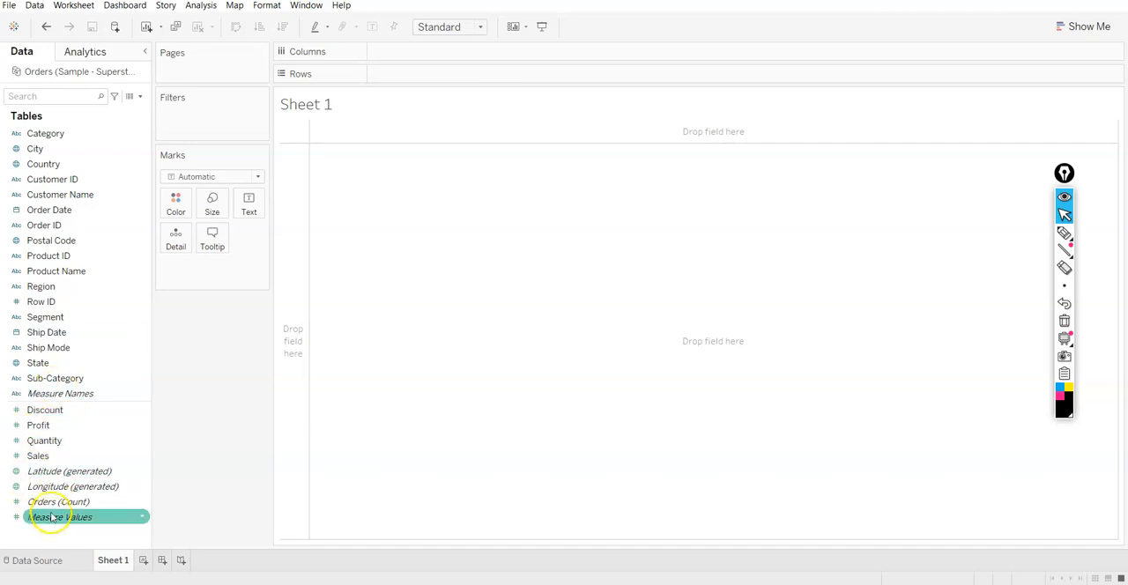
# Create a calculated field from Profit named Profit Ratio with the formula [Profit]/[Sales]
pyautogui.rightClick(40, 428)
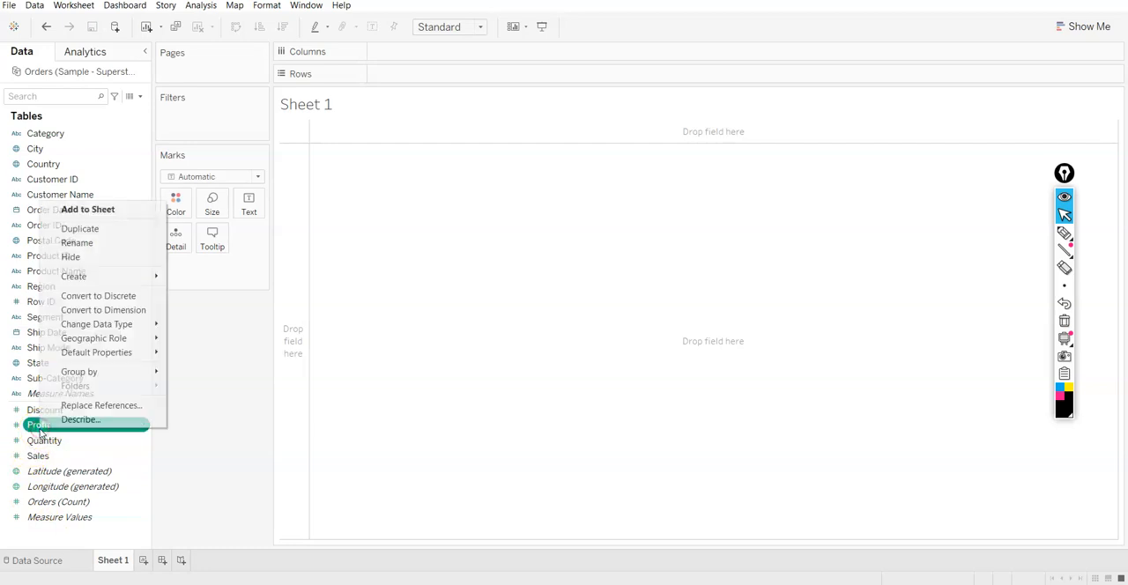
pyautogui.moveTo(118, 278)
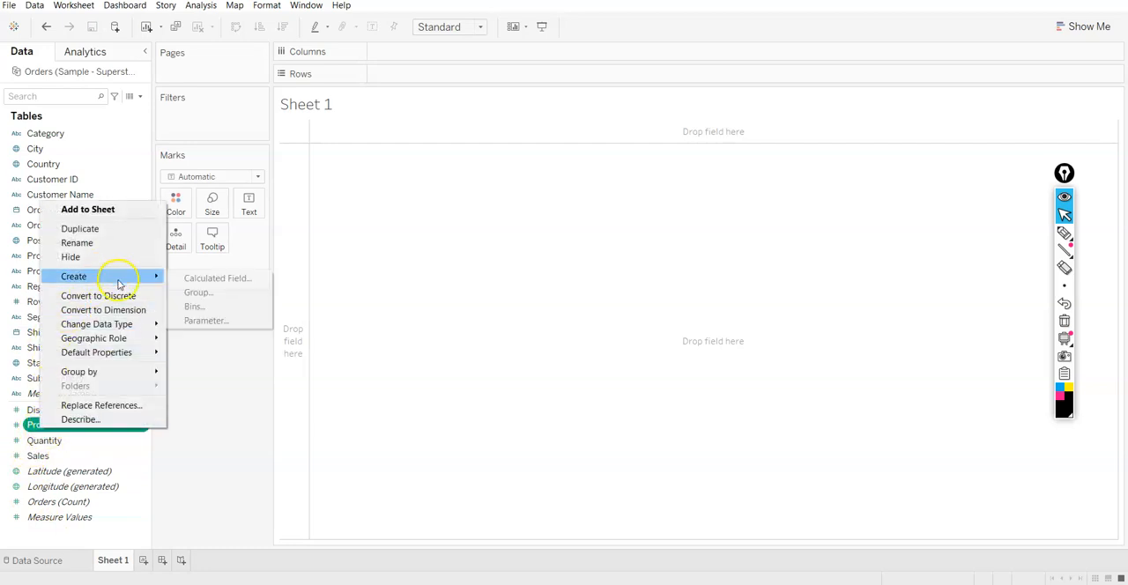
pyautogui.click(185, 278)
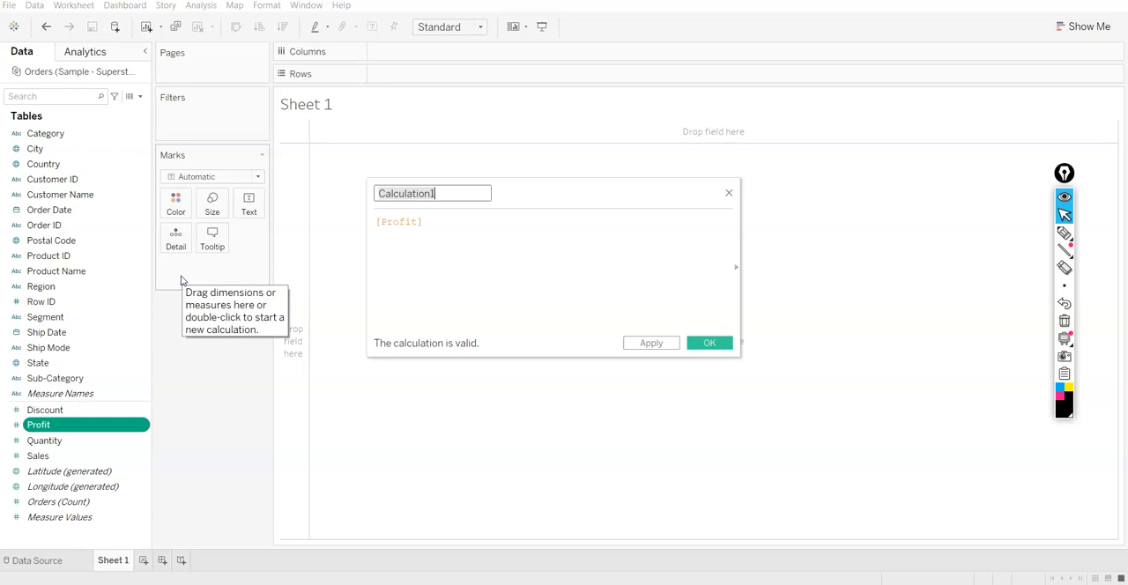
pyautogui.write('Profit Ratio')
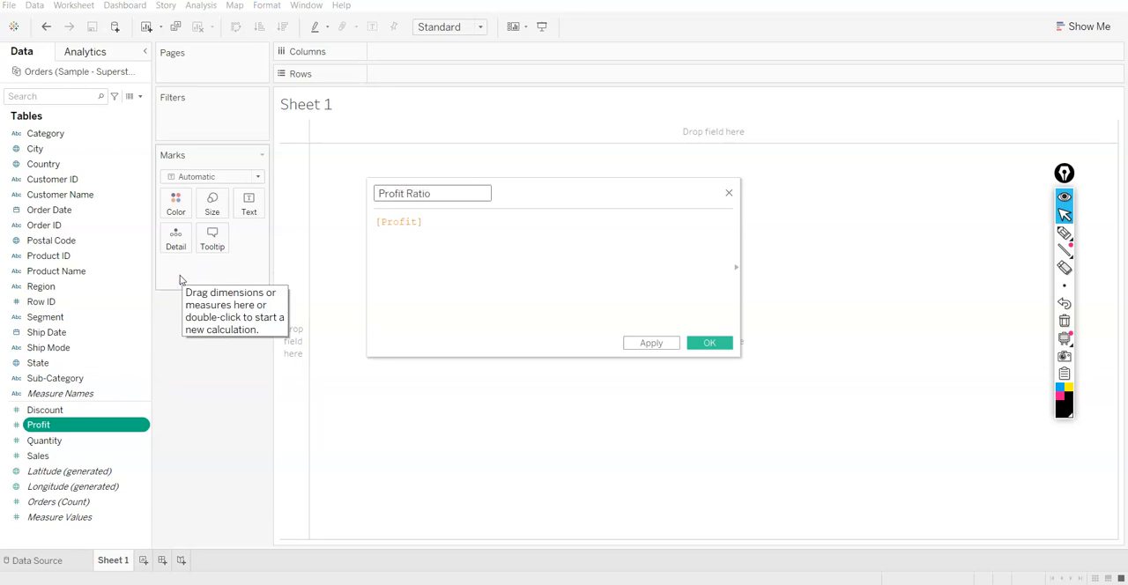
pyautogui.click(444, 229)
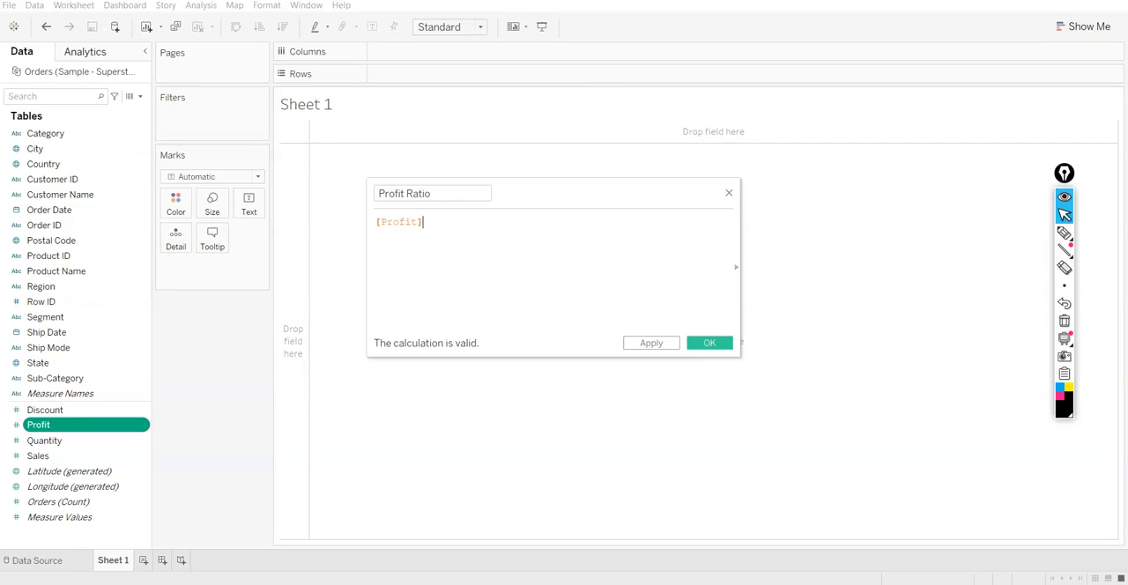
pyautogui.write('/sale')
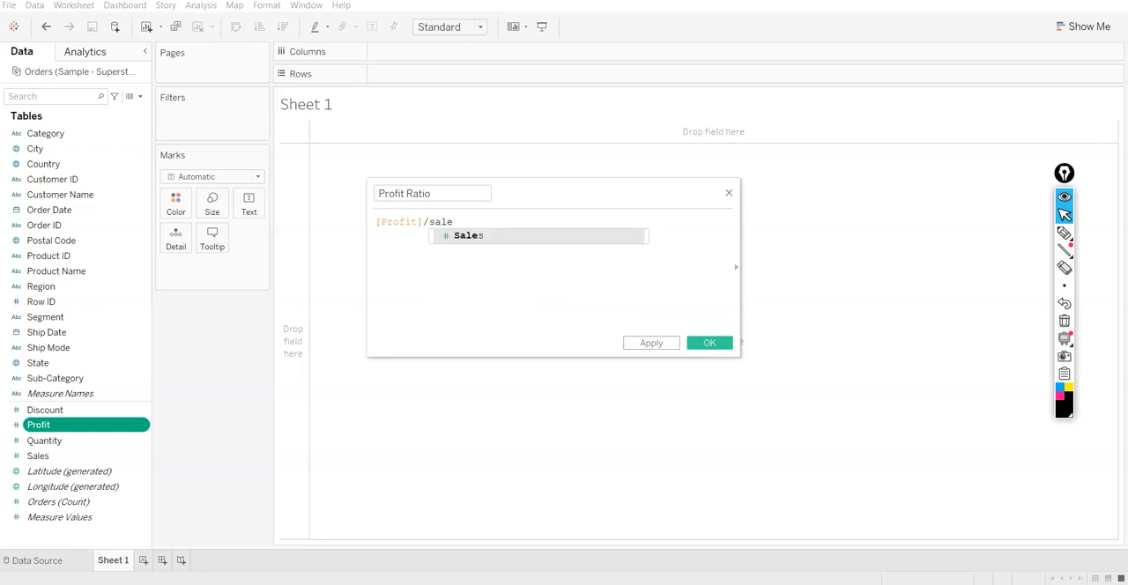
pyautogui.press('Return')
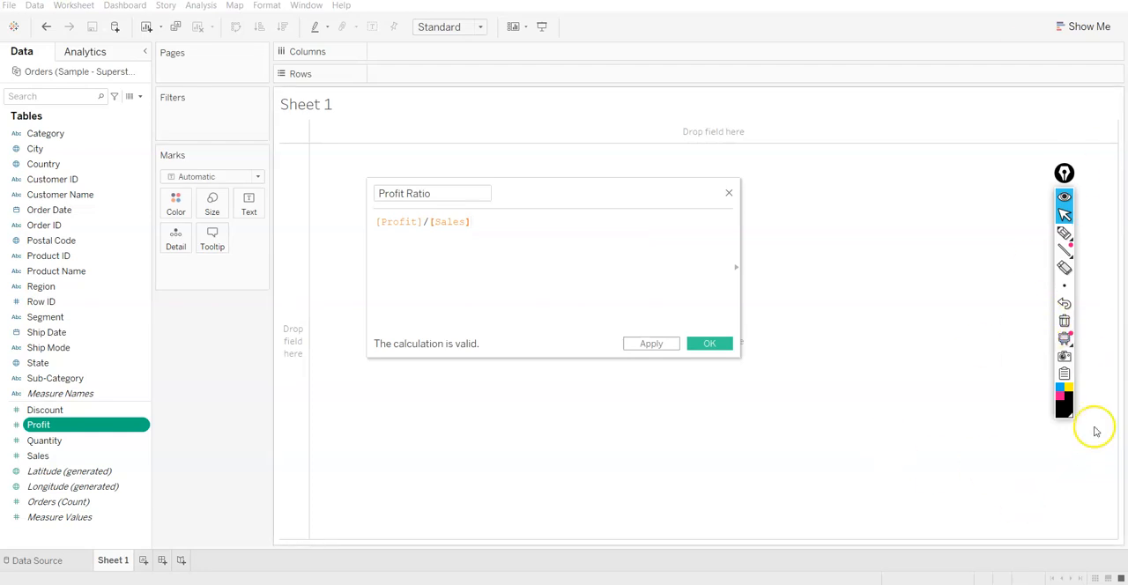
pyautogui.click(647, 346)
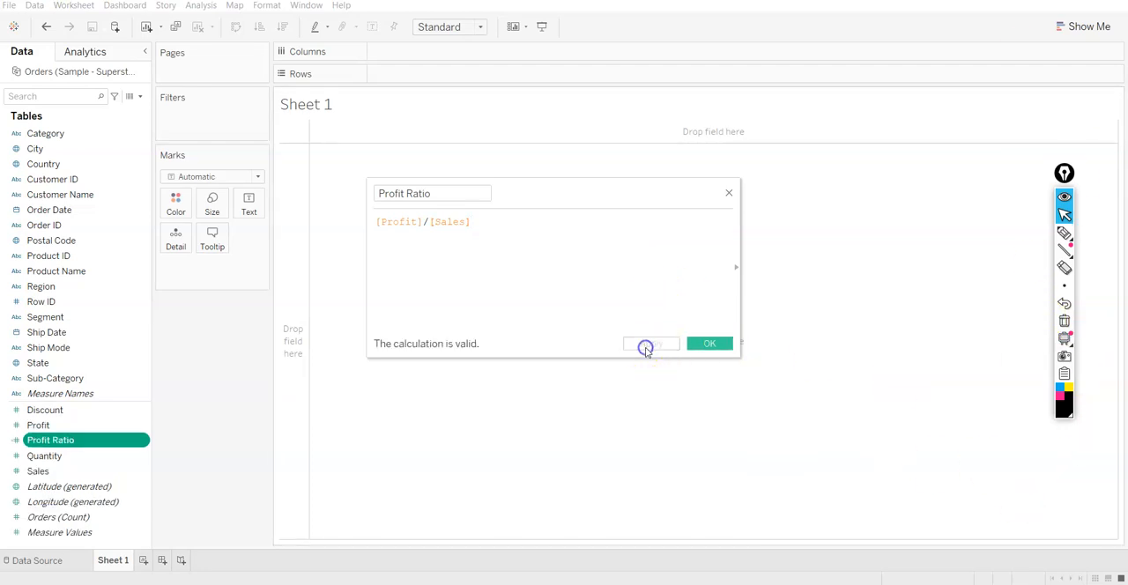
pyautogui.click(711, 343)
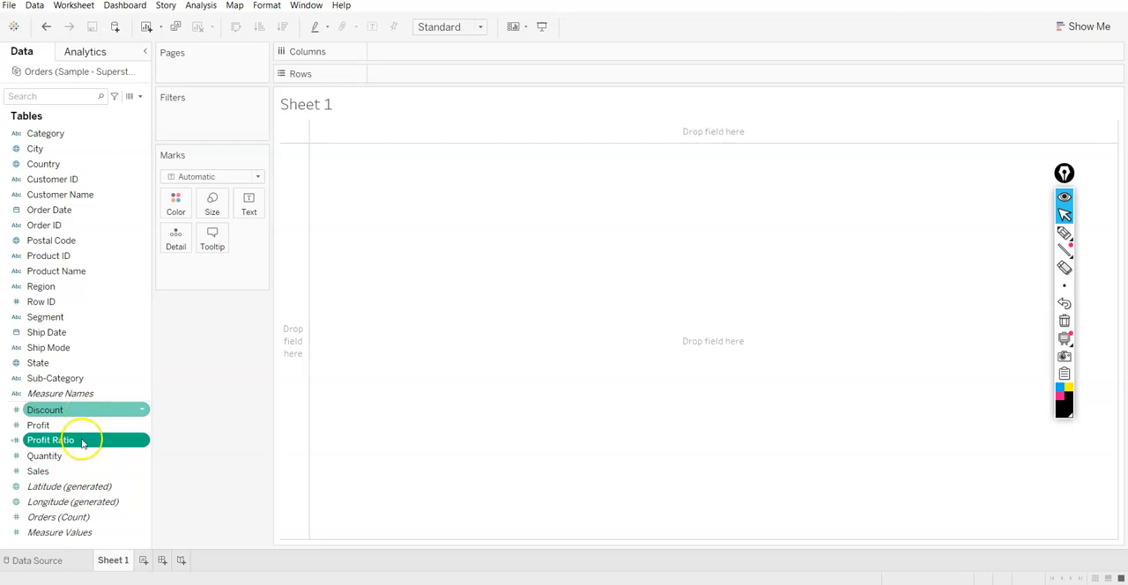
# Check the Profit Ratio column in the data source grid and return to Sheet 1
pyautogui.click(35, 559)
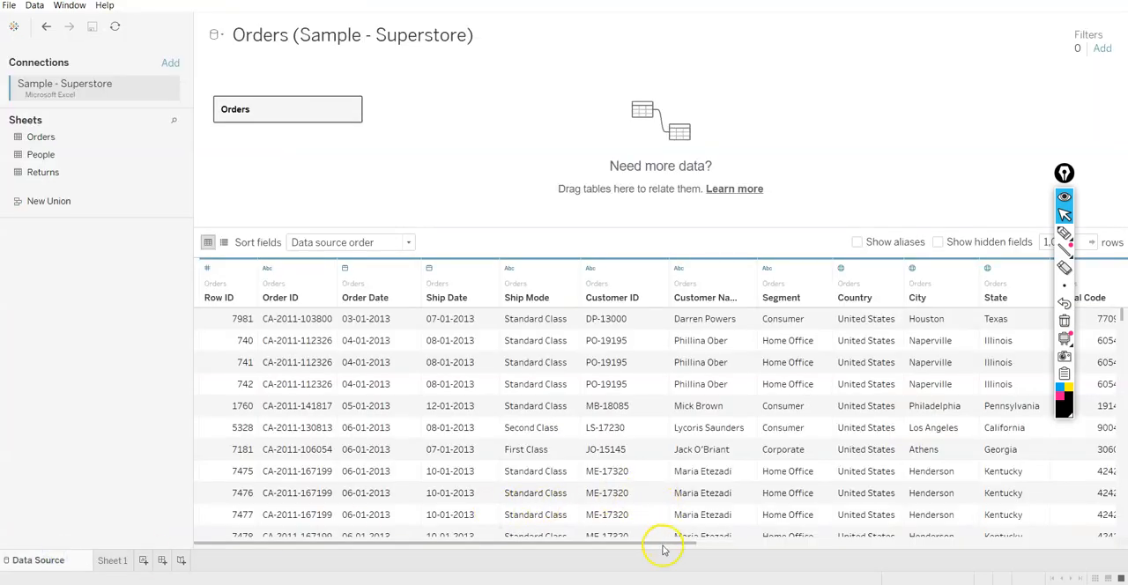
pyautogui.moveTo(662, 544); pyautogui.dragTo(1110, 560)
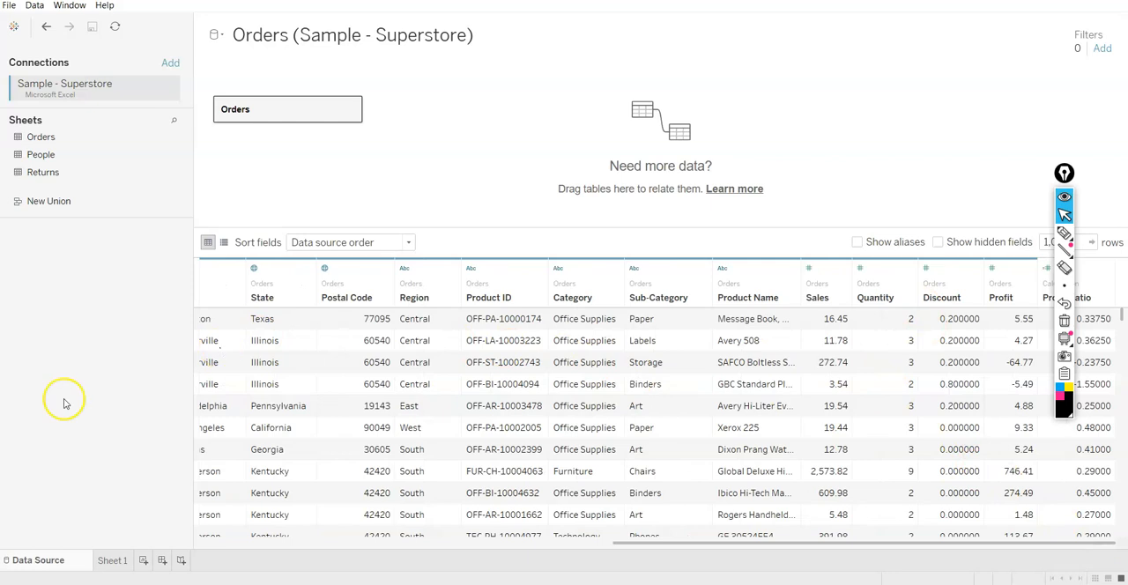
pyautogui.click(109, 561)
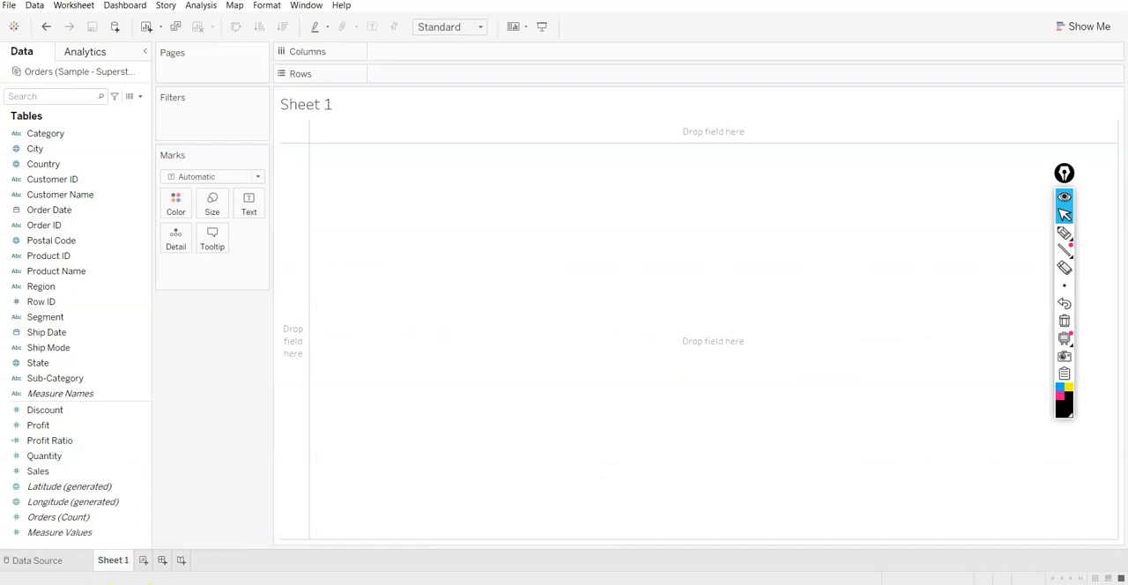
# Plot Discount on columns against Profit Ratio on rows, and turn off measure aggregation
pyautogui.moveTo(41, 414); pyautogui.dragTo(379, 55)
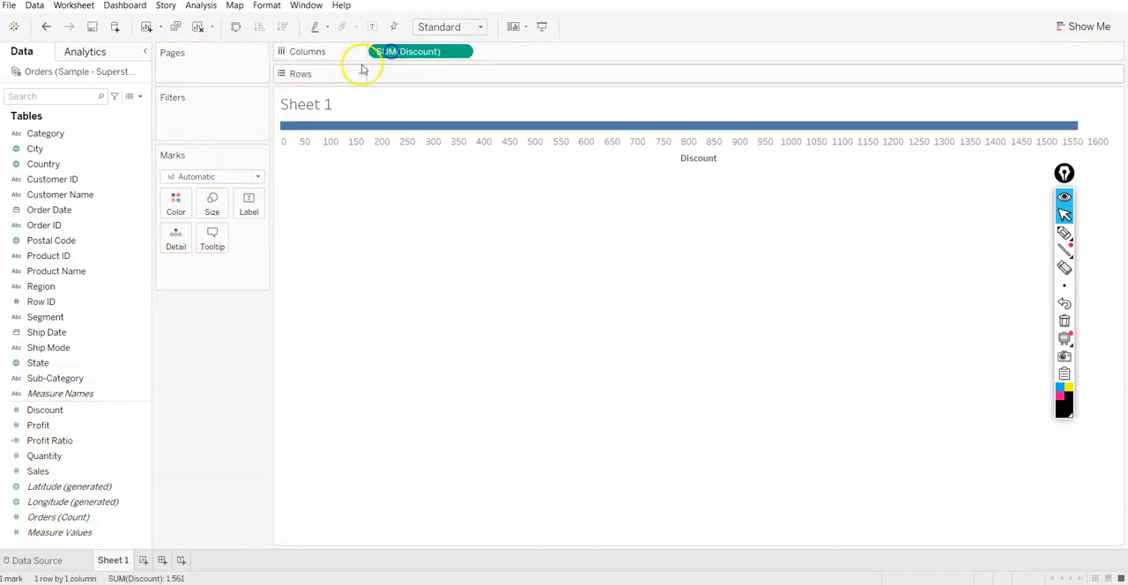
pyautogui.moveTo(46, 441); pyautogui.dragTo(417, 77)
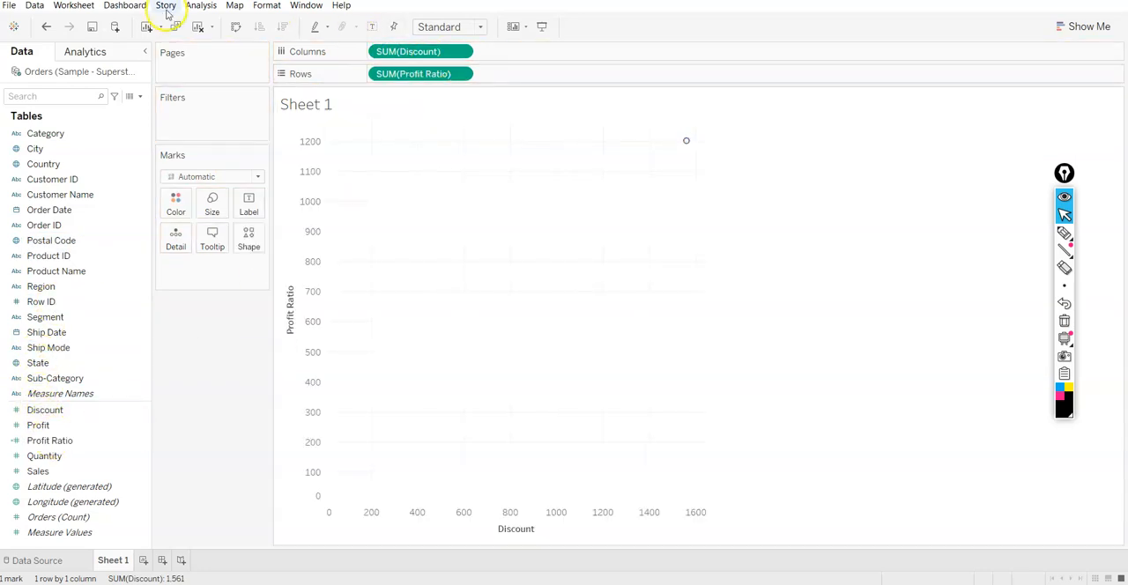
pyautogui.click(201, 5)
pyautogui.click(203, 33)
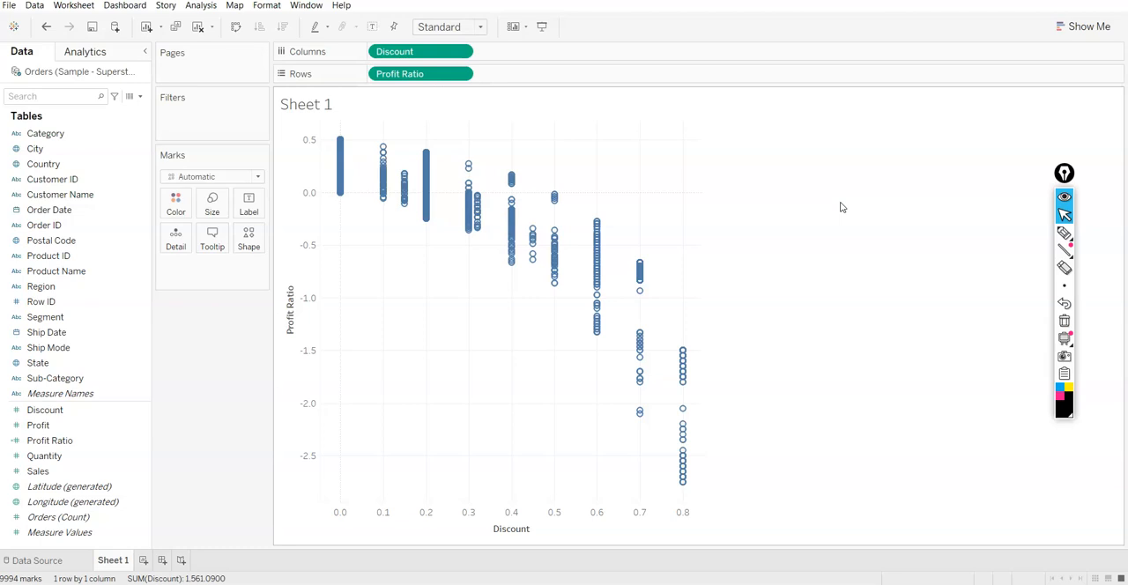
pyautogui.moveTo(596, 286)
pyautogui.click(360, 313)
pyautogui.click(47, 428)
# Start a new calculated field based on Discount and name it Discount KPI
pyautogui.click(44, 410)
pyautogui.rightClick(46, 409)
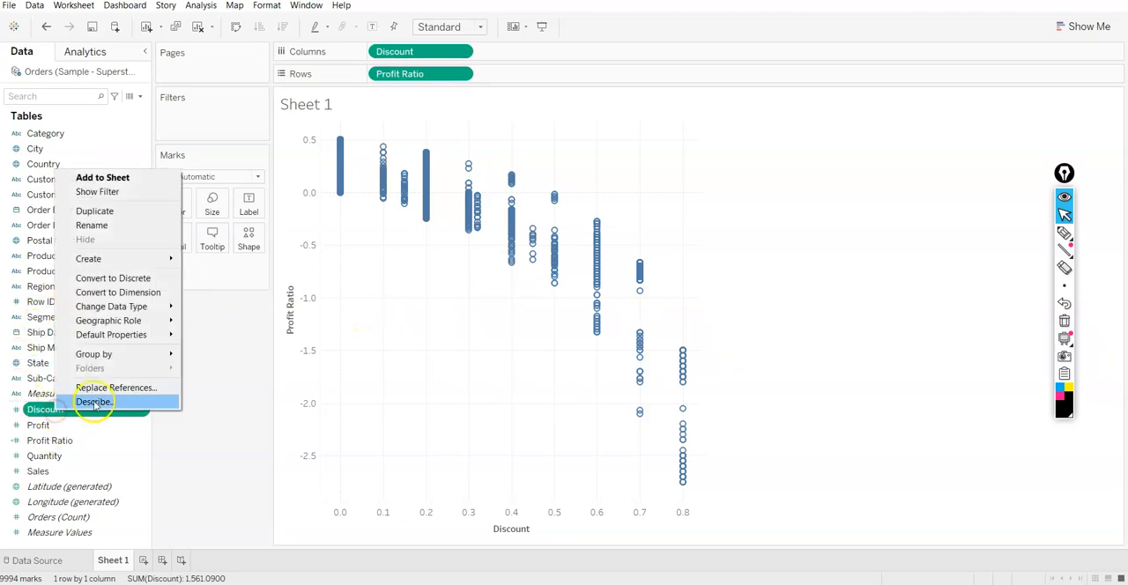
pyautogui.moveTo(171, 258)
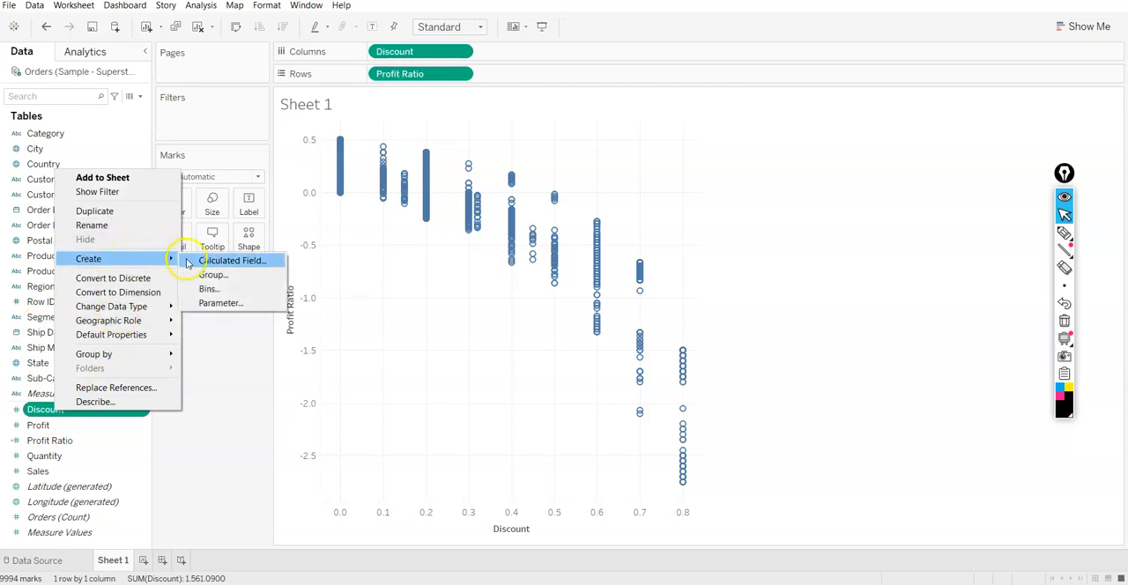
pyautogui.click(208, 259)
pyautogui.click(473, 195)
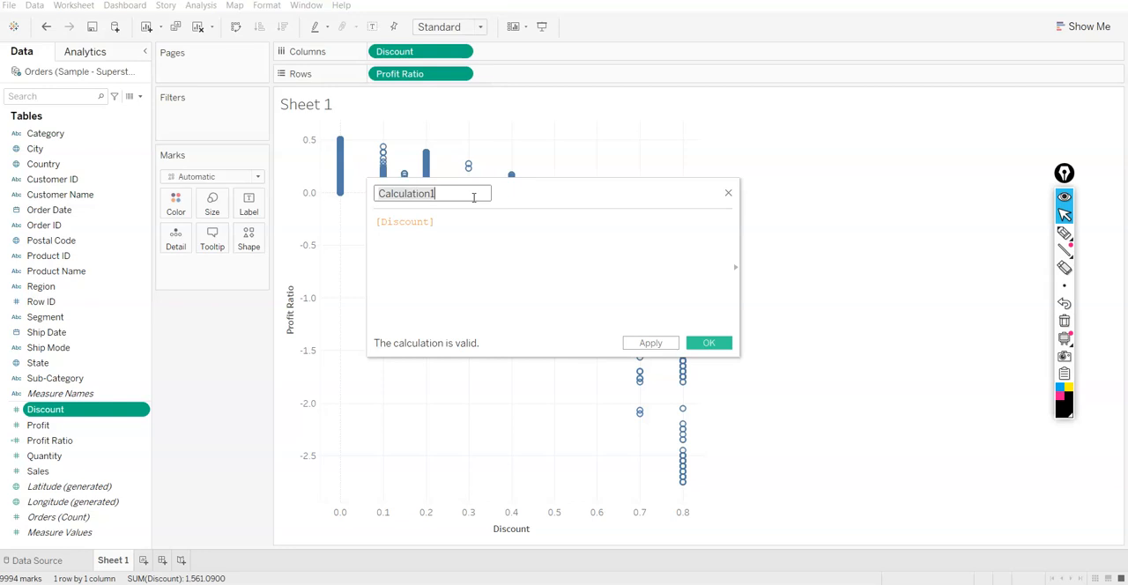
pyautogui.write('Disco')
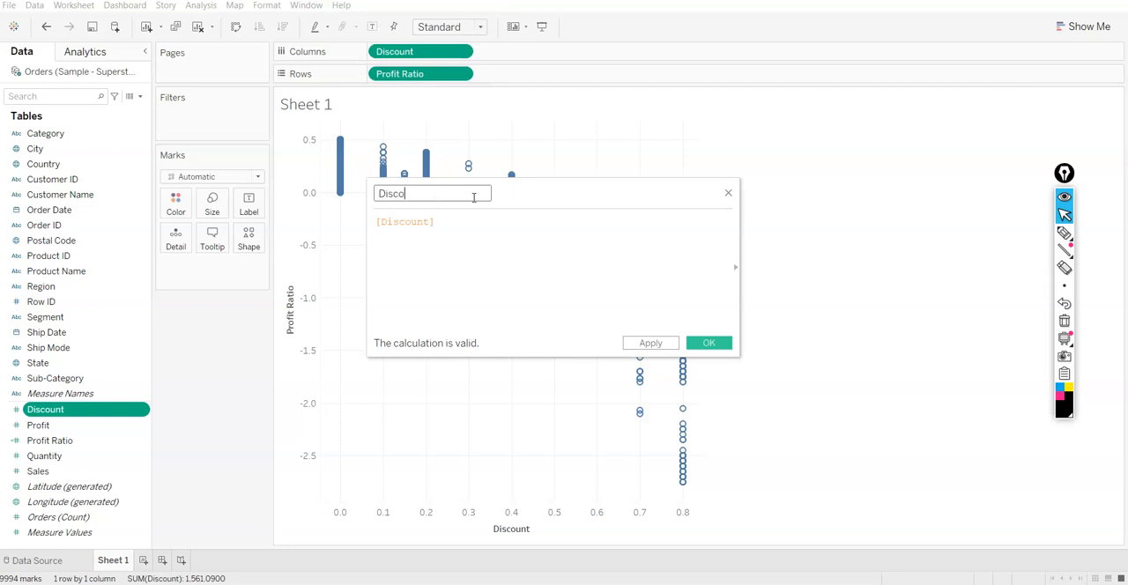
pyautogui.write('unt K')
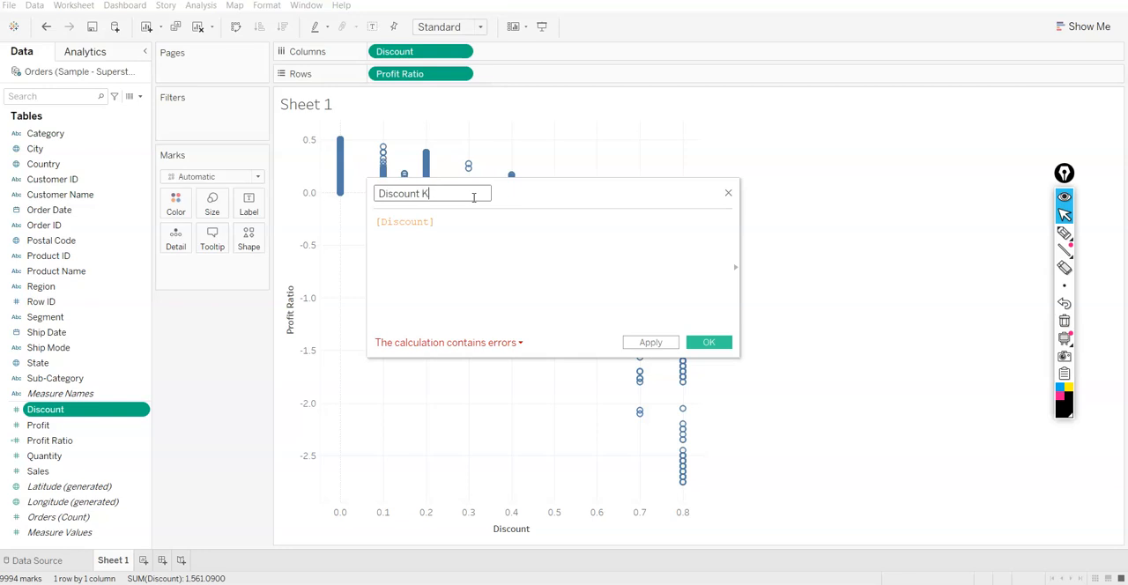
# Write the first line of the Discount KPI formula as IF [Discount] =0 "No Discount"
pyautogui.click(483, 226)
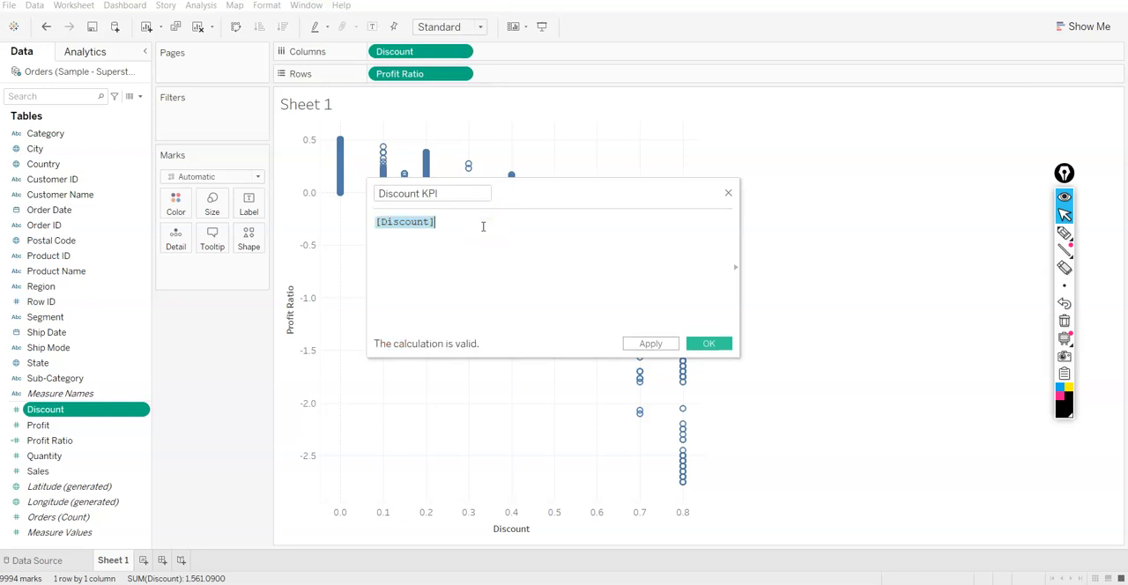
pyautogui.press('Left')
pyautogui.write('if')
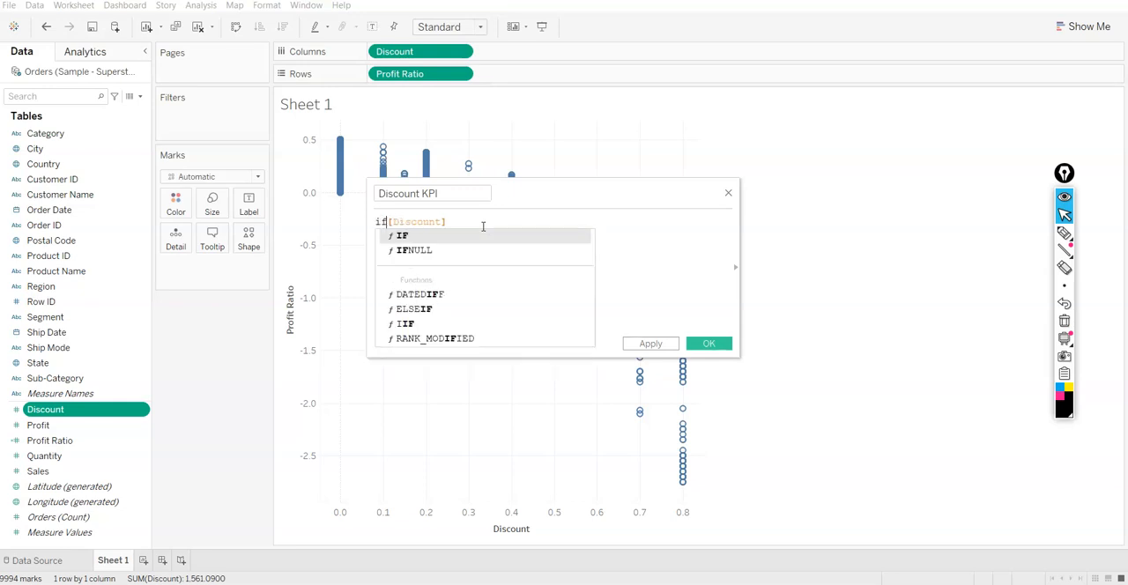
pyautogui.press('BackSpace')
pyautogui.press('Return')
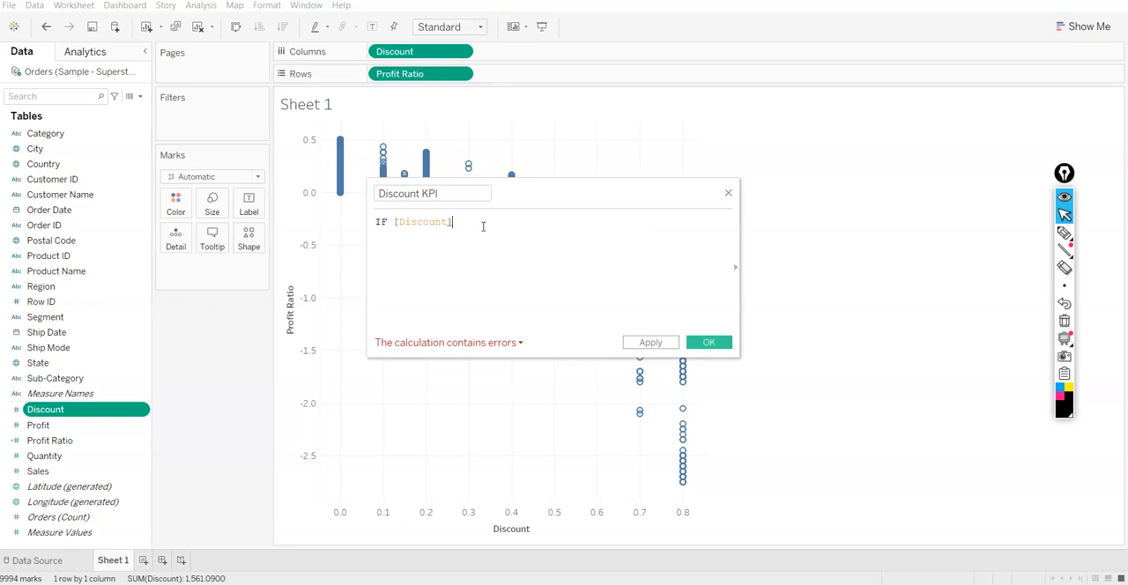
pyautogui.write('=0 "No Dscount')
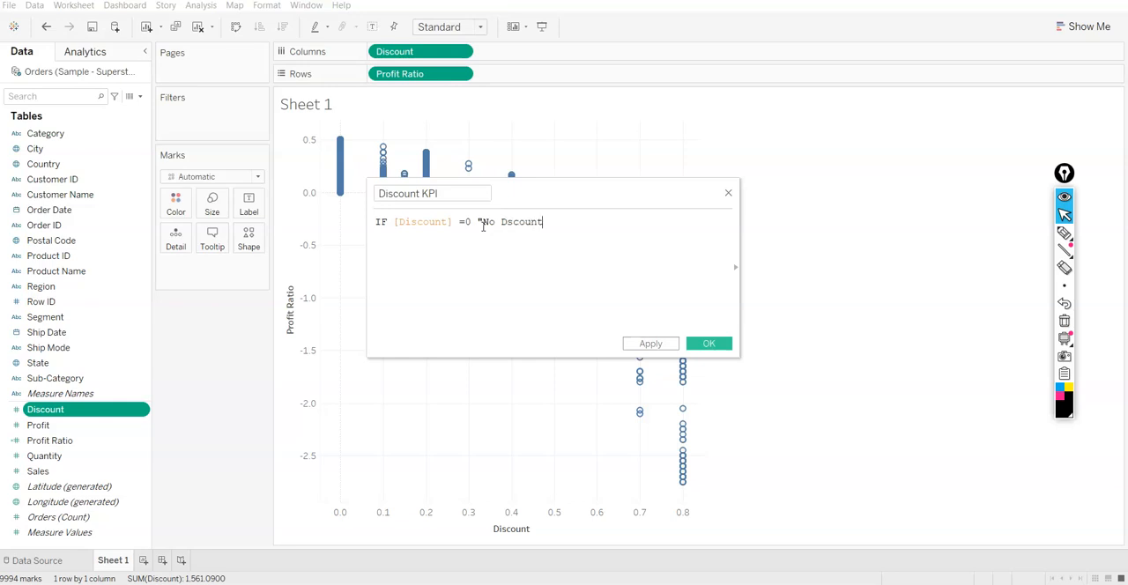
pyautogui.press('Left')
pyautogui.press('Left')
pyautogui.press('Left')
pyautogui.press('Left')
pyautogui.press('Left')
pyautogui.press('Left')
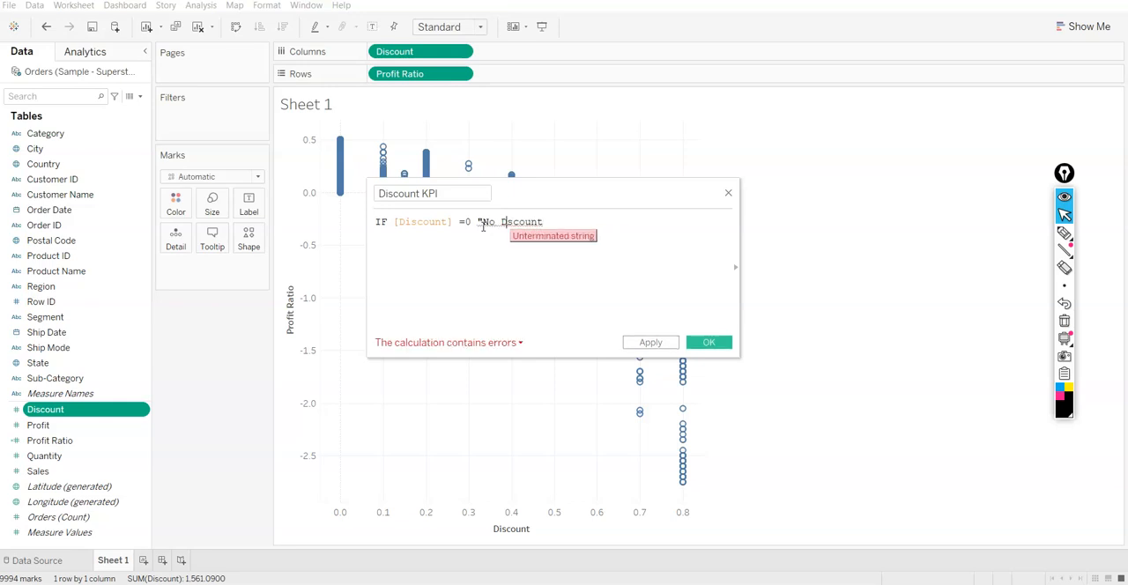
pyautogui.write('i')
pyautogui.press('Right')
pyautogui.press('Right')
pyautogui.press('Right')
pyautogui.press('Right')
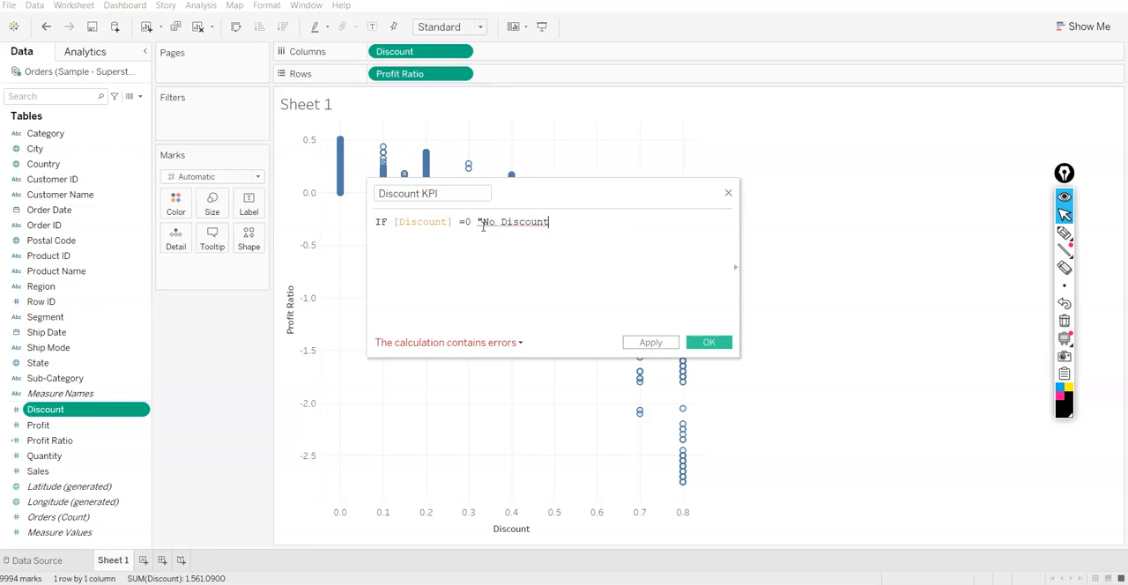
pyautogui.write('"')
# Add an ELSE line returning "Discounted" to the Discount KPI formula and close it with END
pyautogui.press('Return')
pyautogui.write('el')
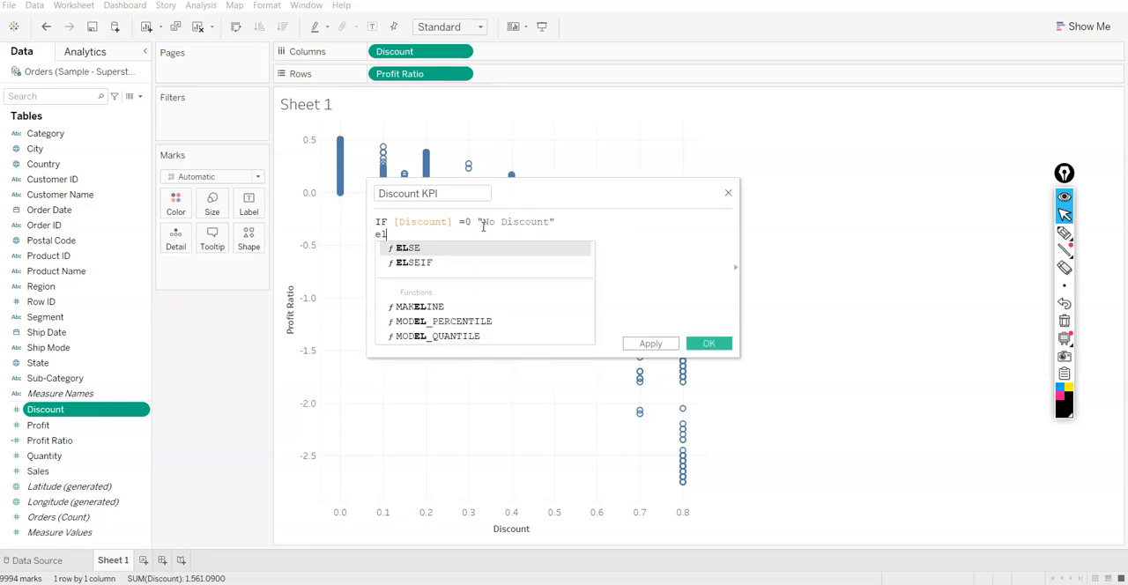
pyautogui.write('"Disc')
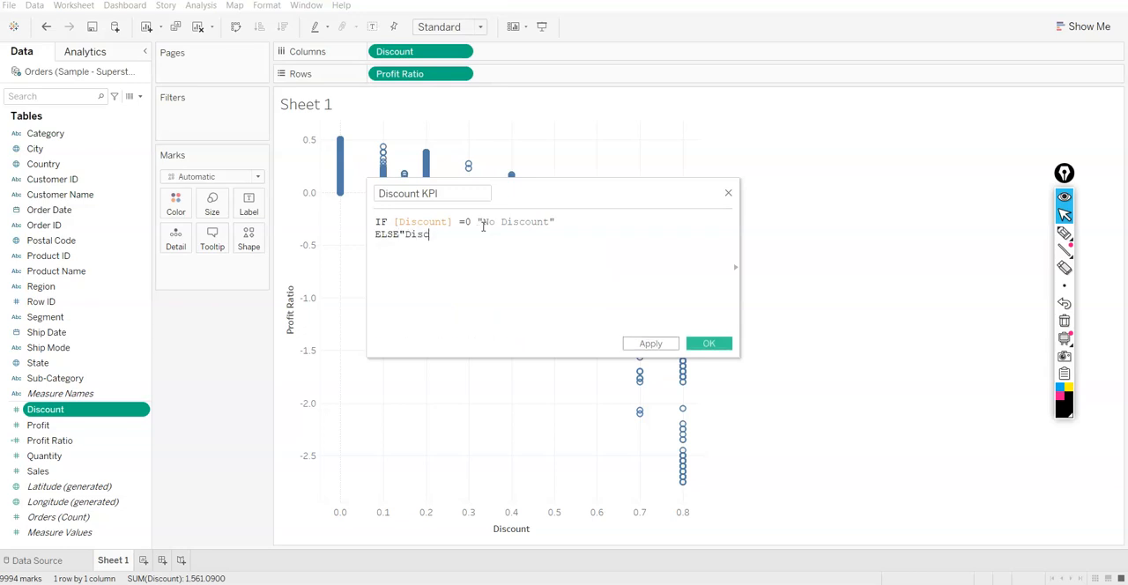
pyautogui.write('ounted"')
pyautogui.press('Return')
pyautogui.write('END')
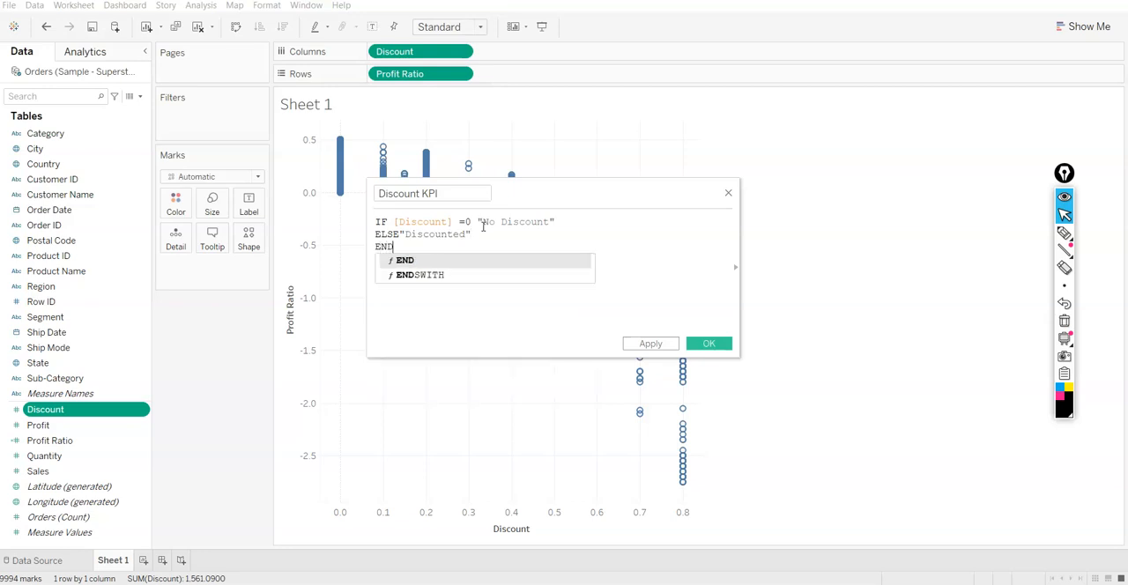
pyautogui.press('Return')
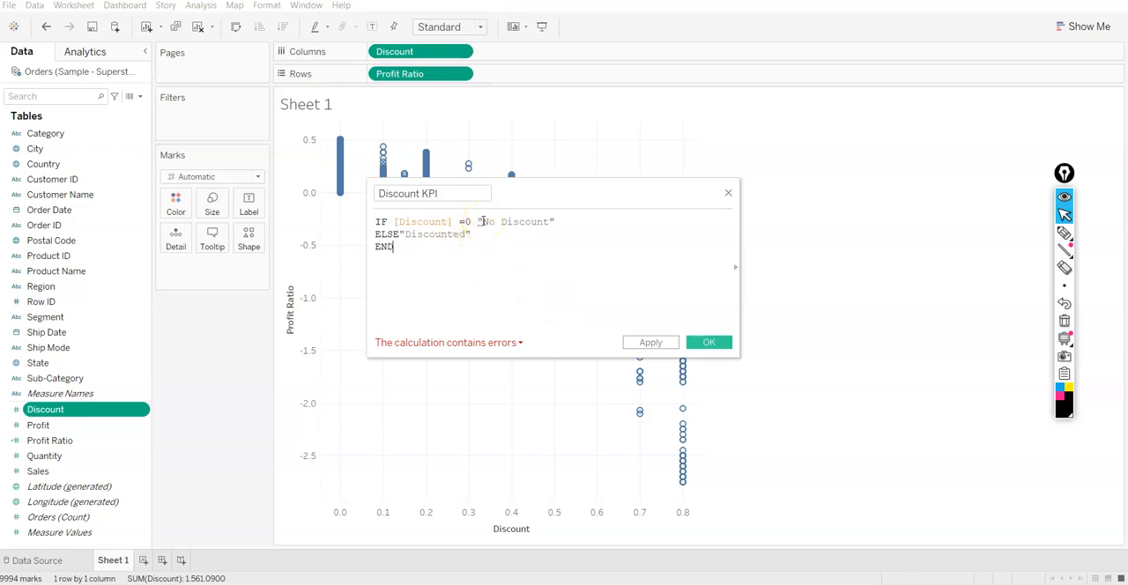
# Insert the missing THEN before "No Discount", space out both result texts, and save the Discount KPI field
pyautogui.click(520, 344)
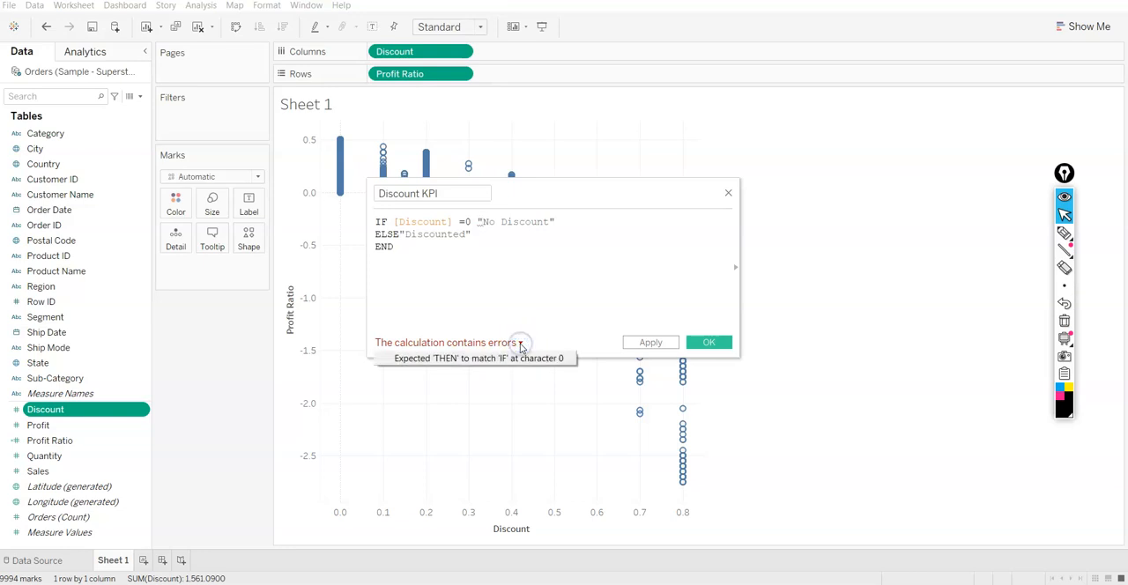
pyautogui.click(474, 223)
pyautogui.write('then')
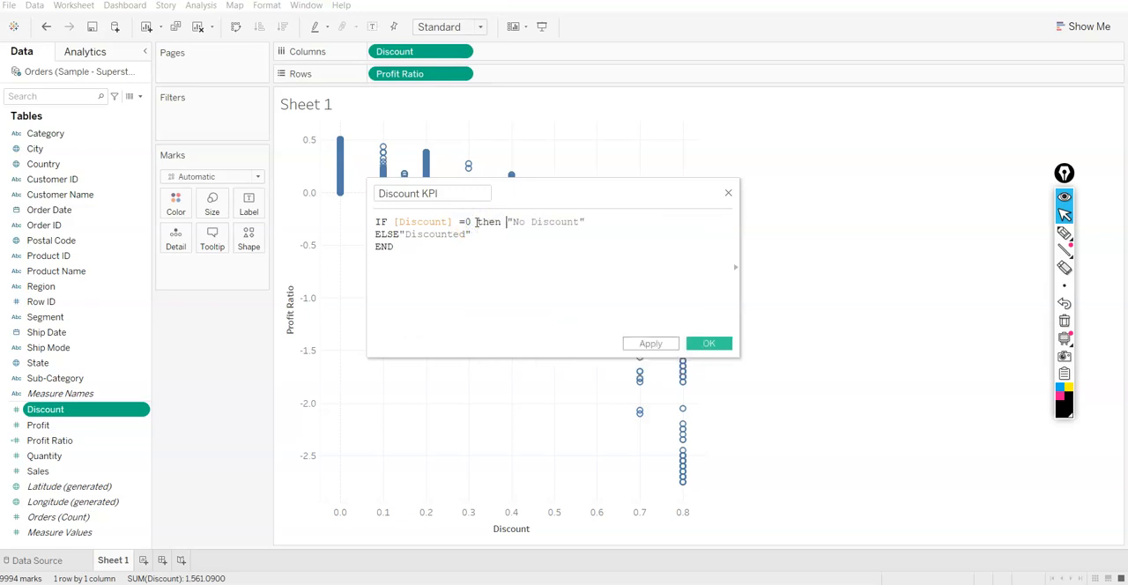
pyautogui.press('BackSpace')
pyautogui.press('Return')
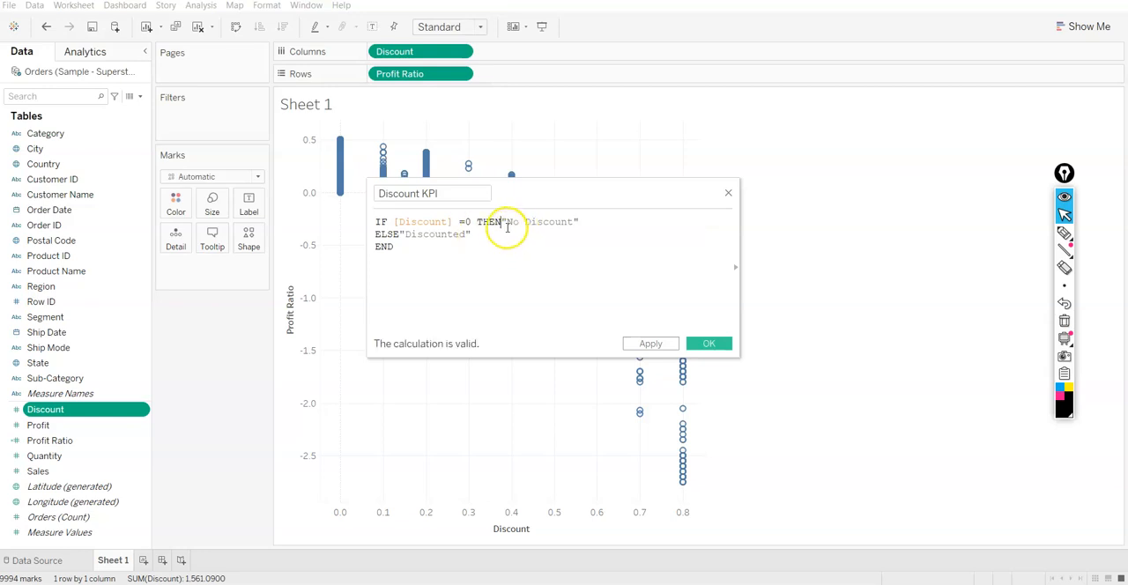
pyautogui.click(505, 222)
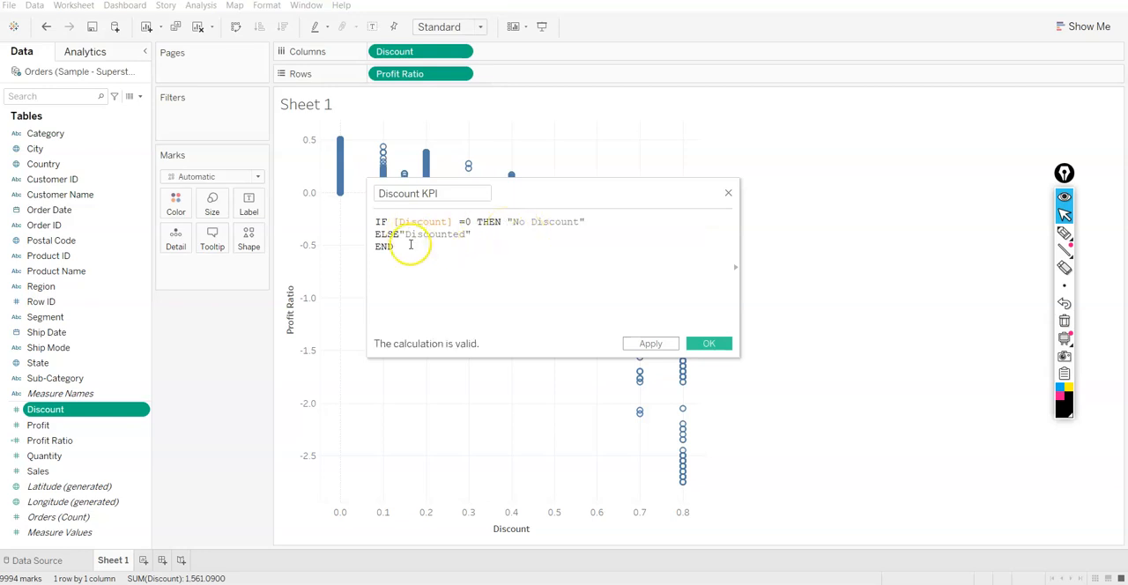
pyautogui.click(400, 234)
pyautogui.click(649, 344)
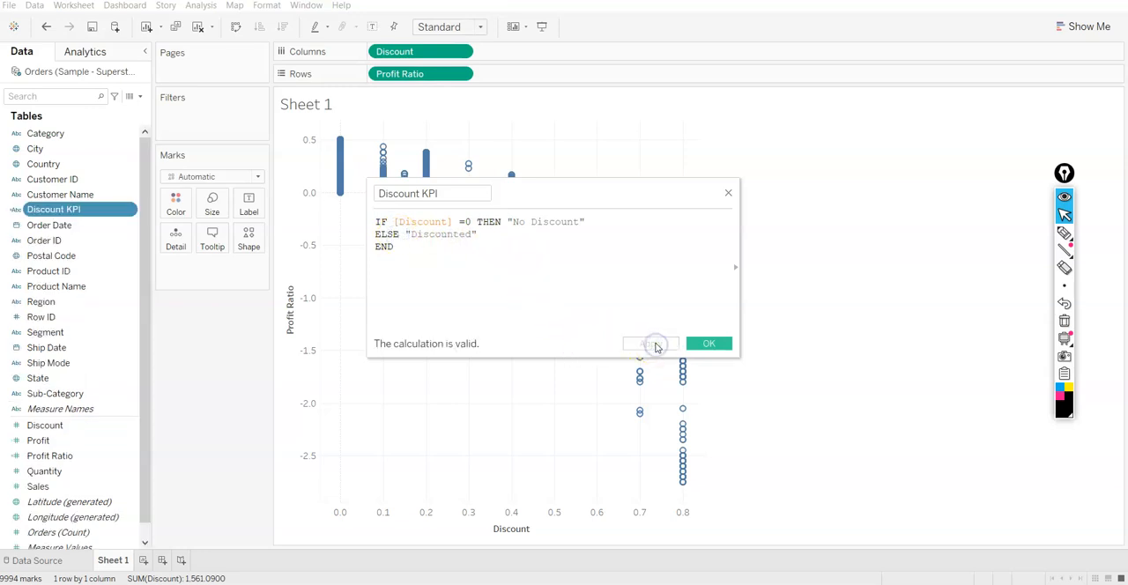
pyautogui.click(705, 343)
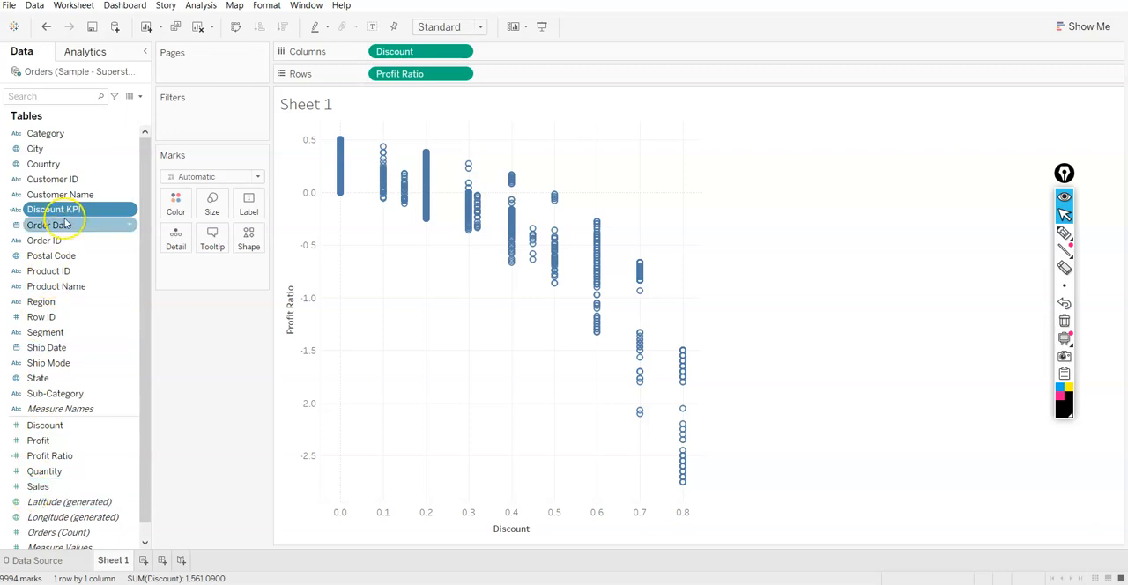
# Check the Discount KPI values against Discount and Profit Ratio in the data source grid and return to Sheet 1
pyautogui.click(50, 564)
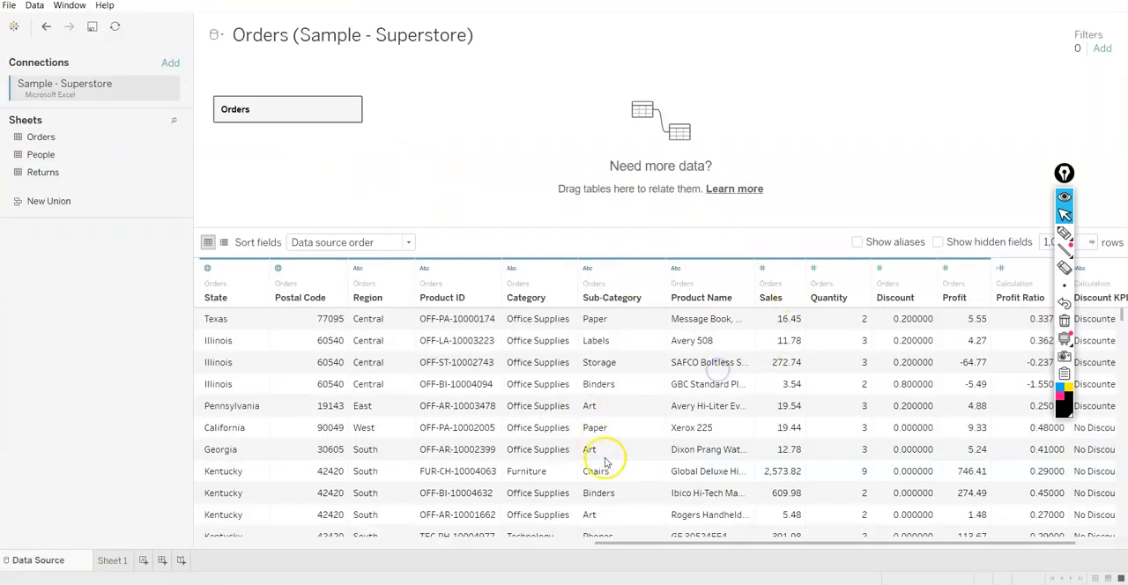
pyautogui.moveTo(675, 540); pyautogui.dragTo(1124, 509)
pyautogui.moveTo(1064, 173)
pyautogui.mouseDown()
pyautogui.moveTo(1045, 143)
pyautogui.moveTo(814, 125)
pyautogui.mouseUp()
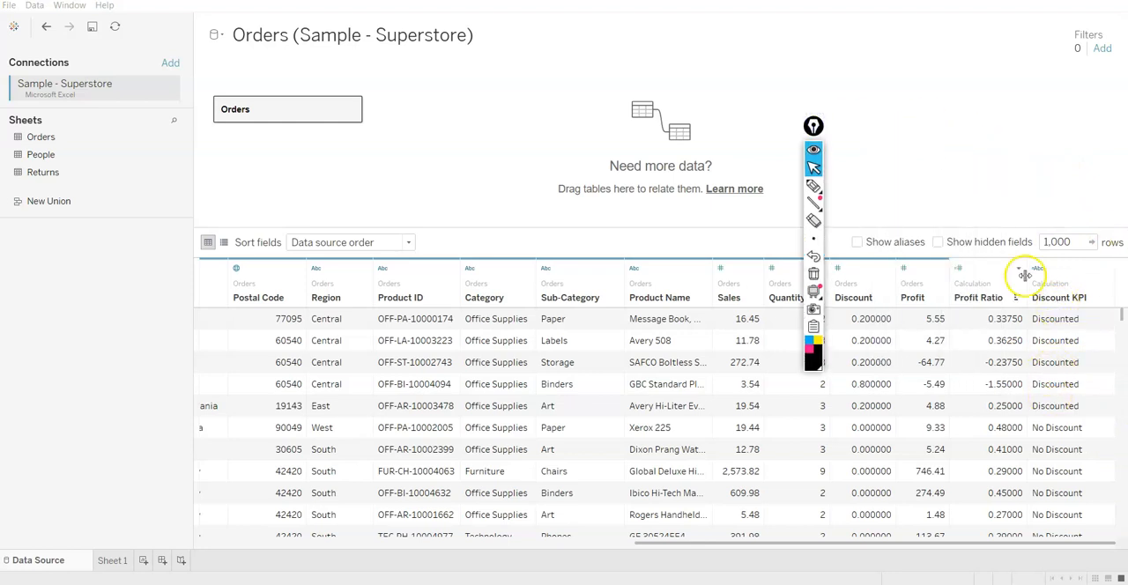
pyautogui.scroll(-3, 1055, 421)
pyautogui.scroll(-4, 1055, 421)
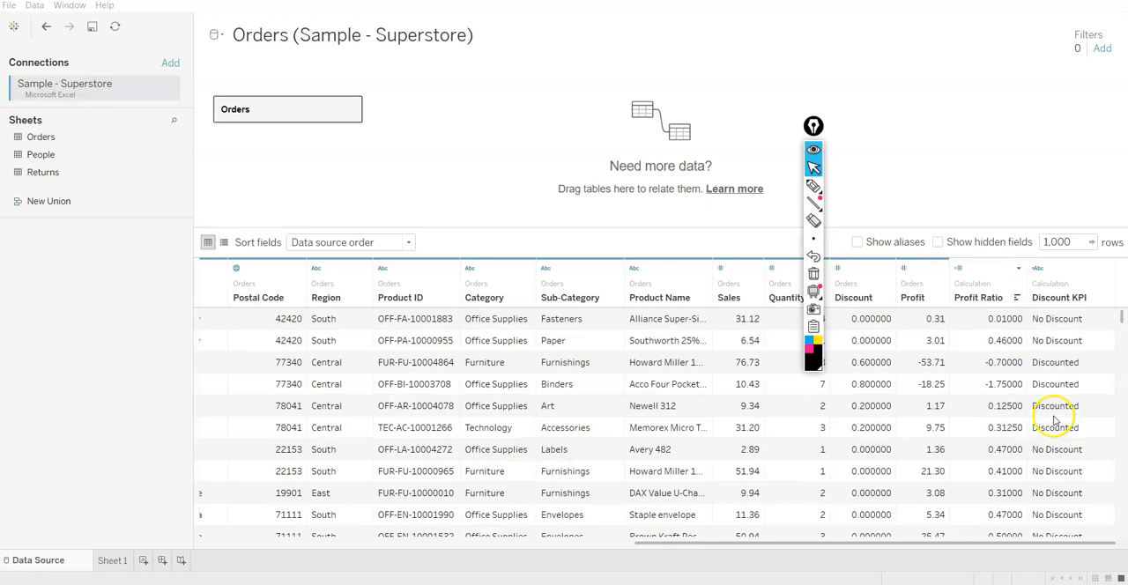
pyautogui.scroll(-4, 1055, 441)
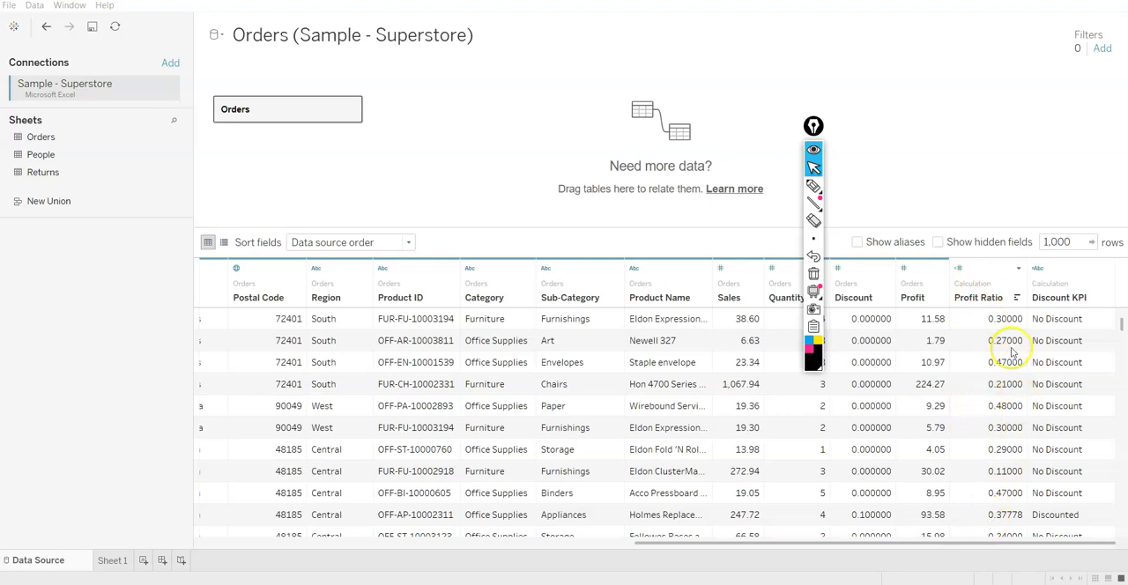
pyautogui.scroll(-1, 1067, 401)
pyautogui.scroll(-4, 1075, 414)
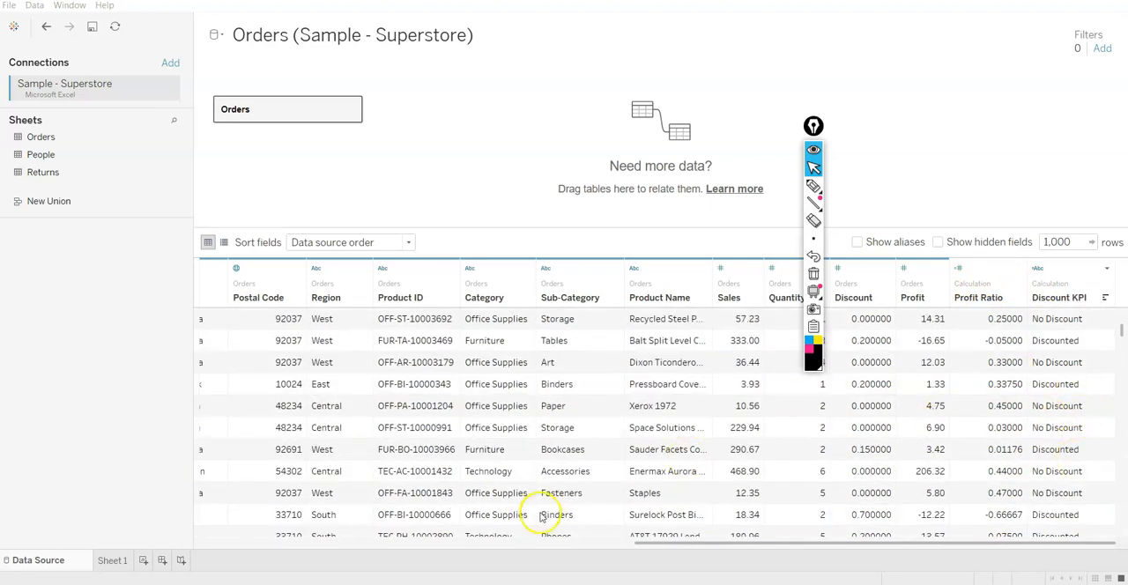
pyautogui.click(112, 560)
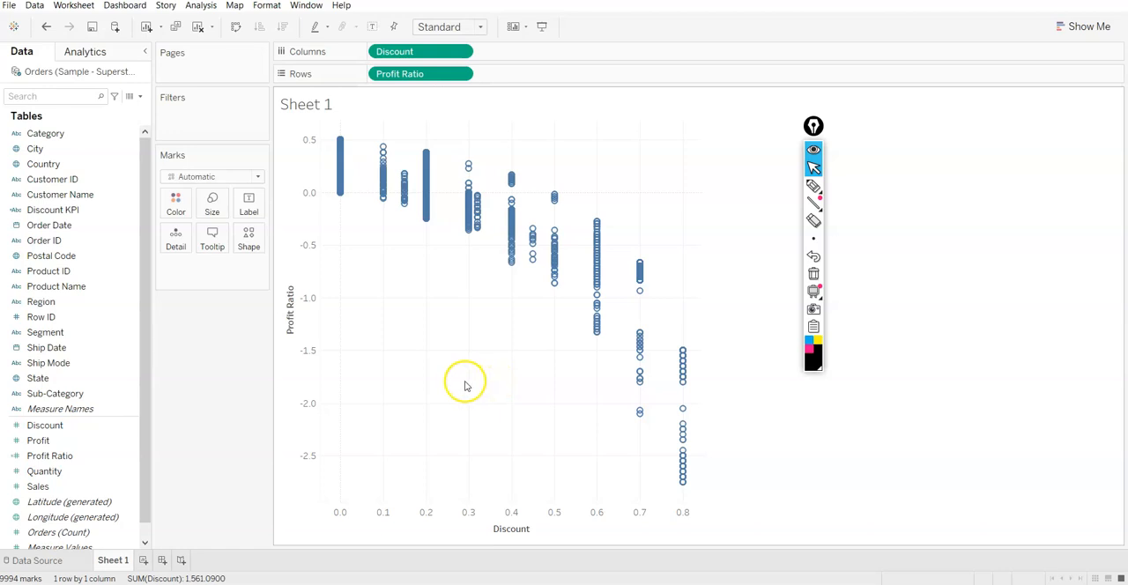
# Color the scatter plot marks by Profit Ratio
pyautogui.click(68, 471)
pyautogui.moveTo(66, 455); pyautogui.dragTo(172, 211)
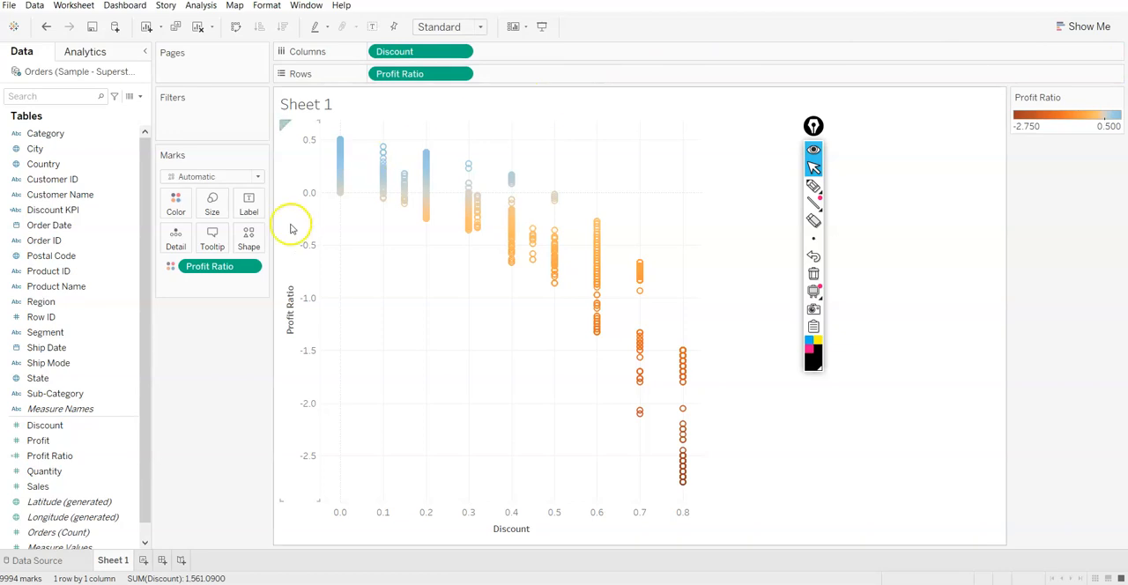
pyautogui.moveTo(384, 168)
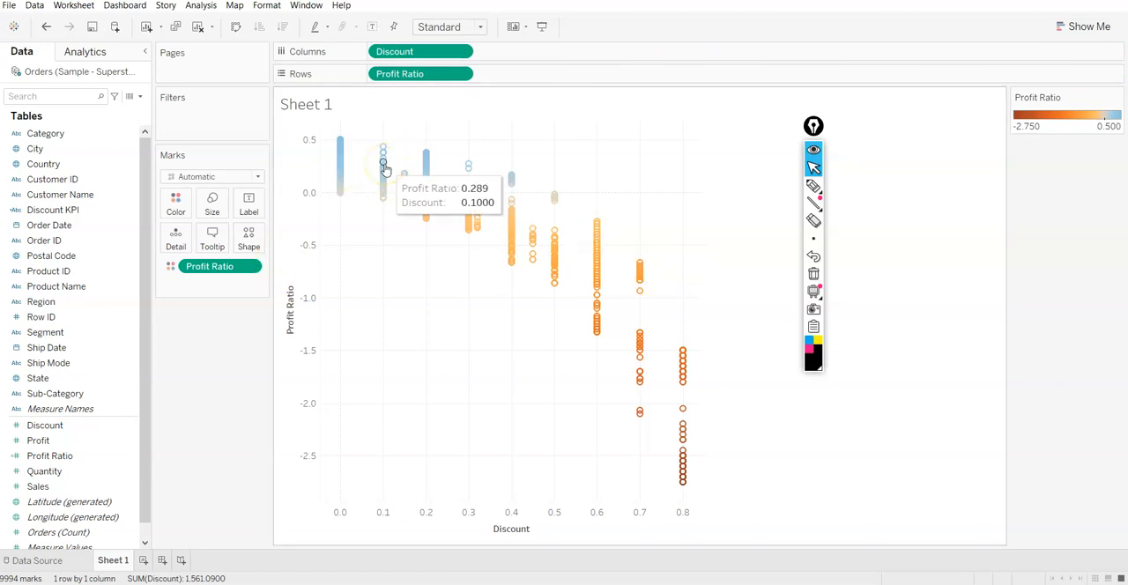
pyautogui.click(244, 274)
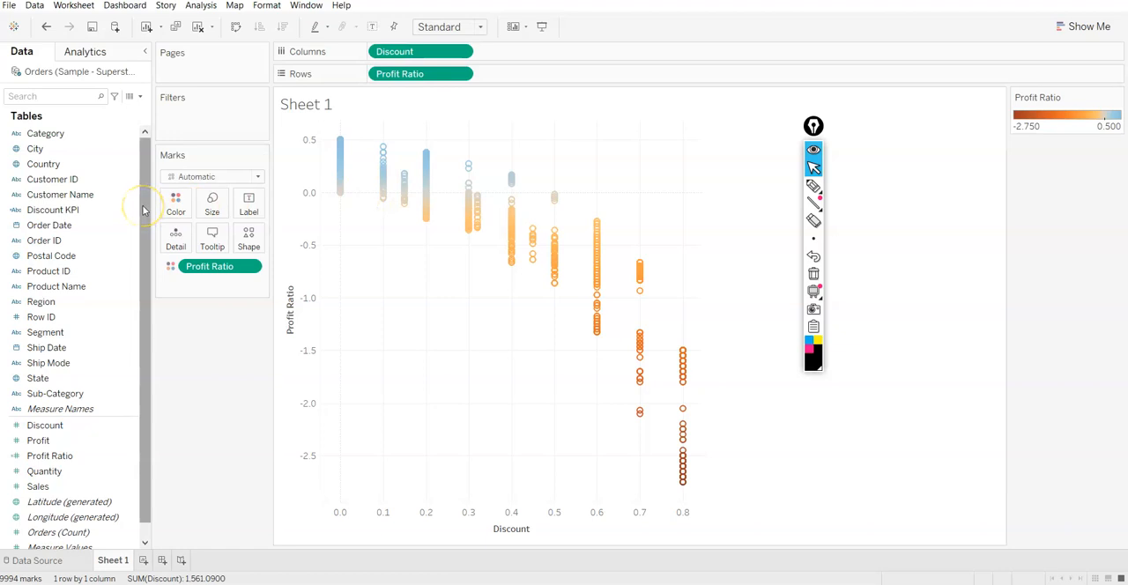
# Add the Category, Sub-Category and Customer Name dimensions to the marks' tooltip
pyautogui.click(45, 133)
pyautogui.moveTo(48, 137); pyautogui.dragTo(203, 248)
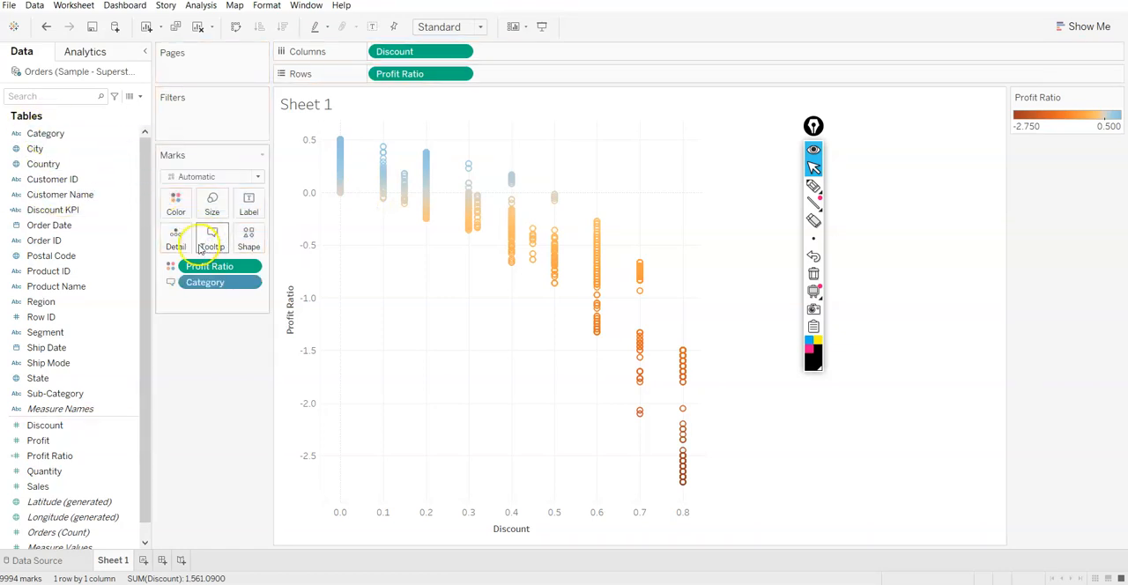
pyautogui.moveTo(61, 393); pyautogui.dragTo(199, 248)
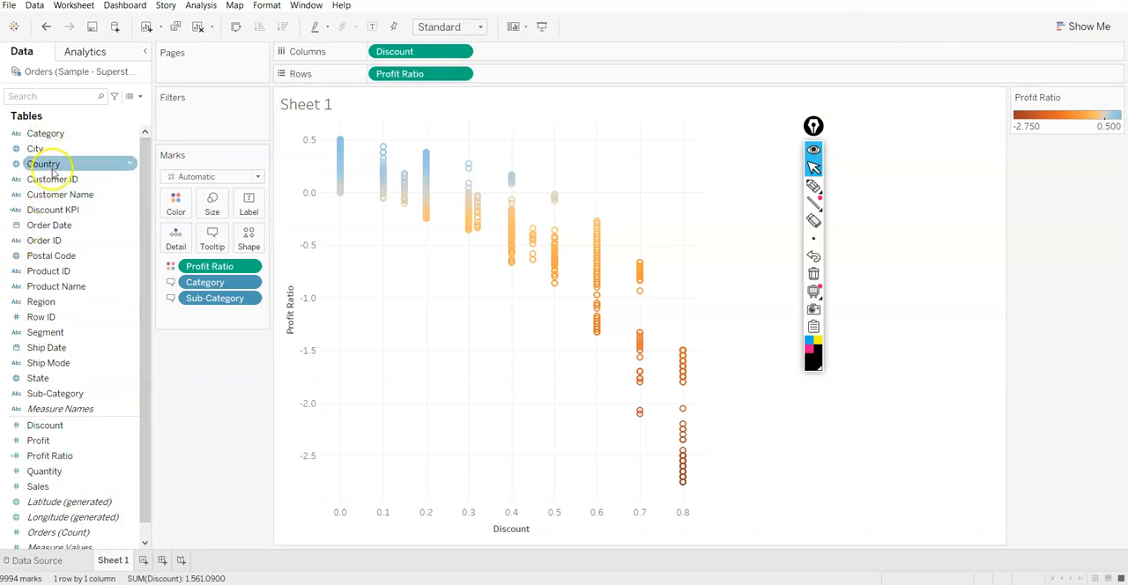
pyautogui.moveTo(64, 194); pyautogui.dragTo(204, 243)
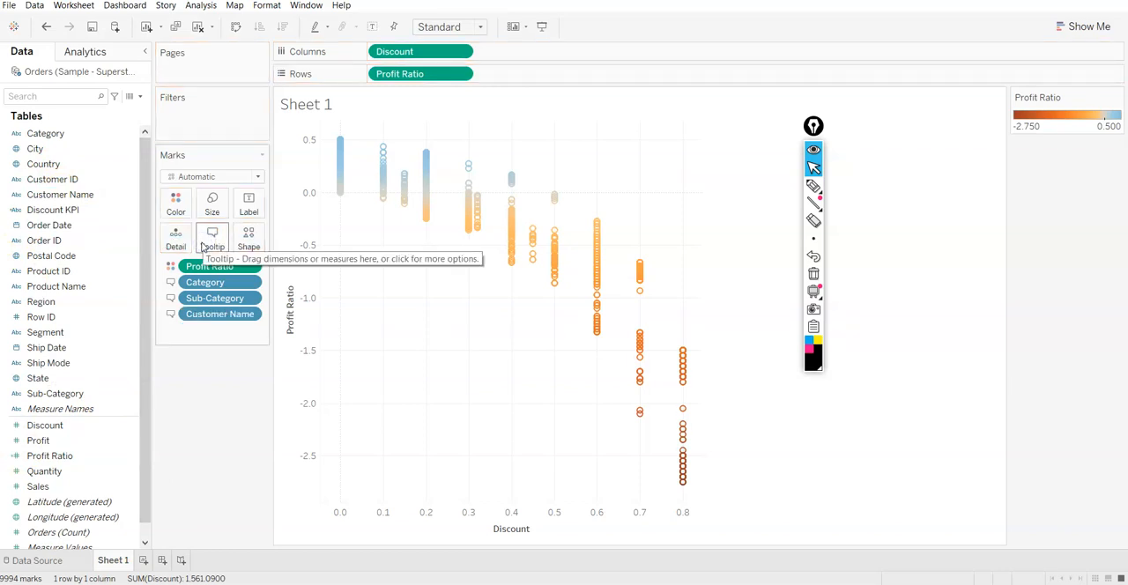
# Add the Sales, Discount and Profit measures to the tooltip and check it on marks in the plot
pyautogui.moveTo(38, 486); pyautogui.dragTo(205, 242)
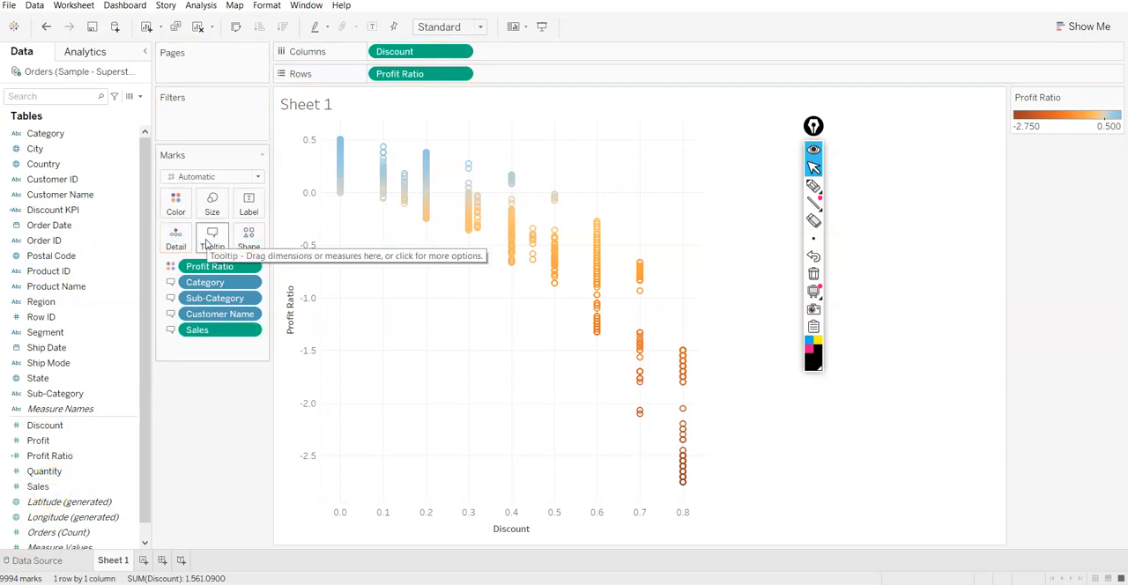
pyautogui.click(37, 426)
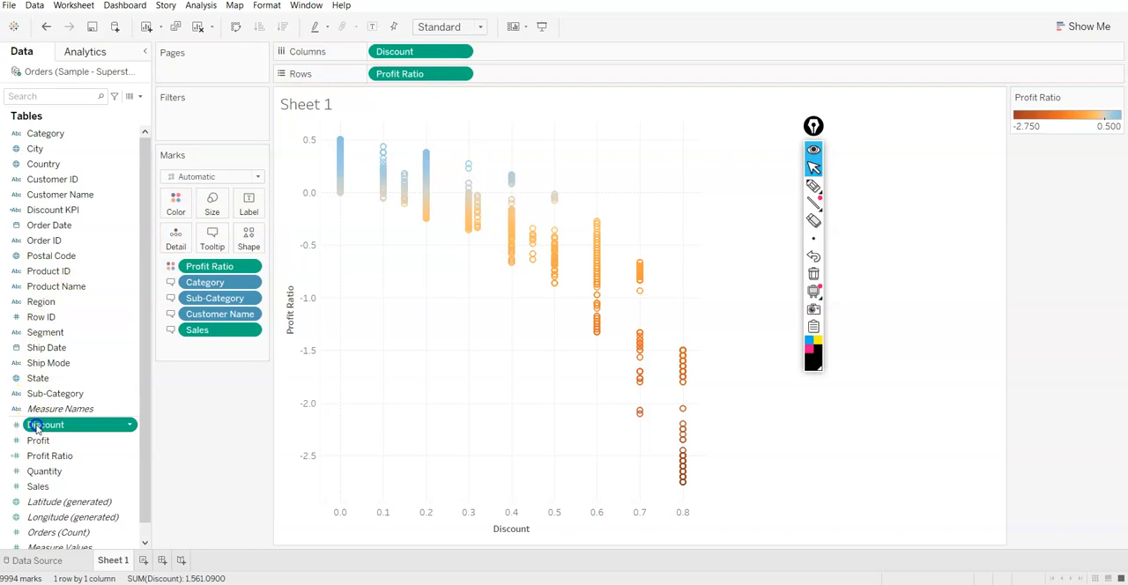
pyautogui.click(38, 427)
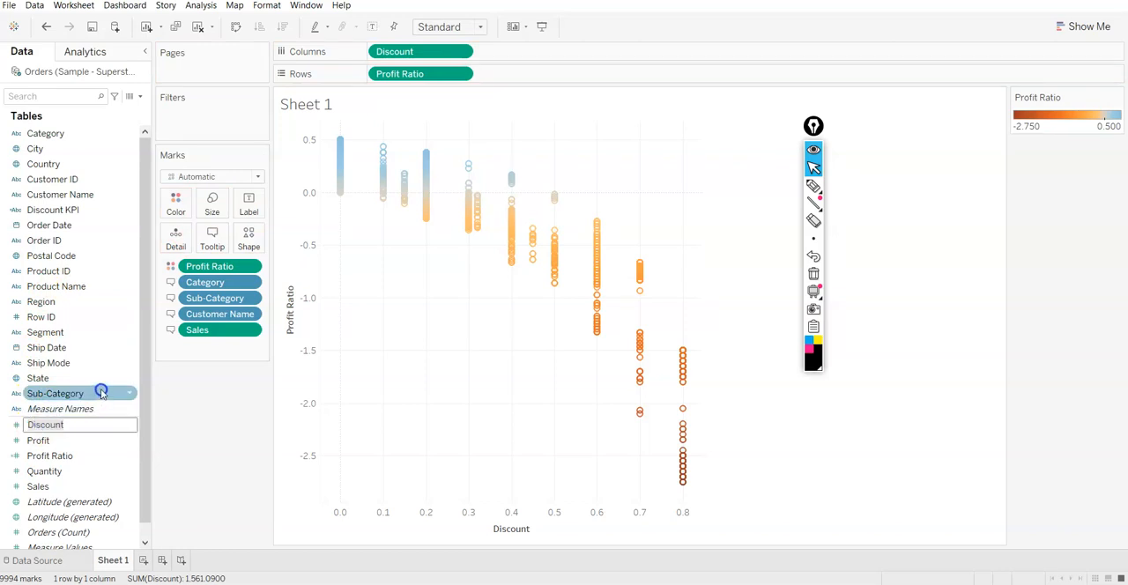
pyautogui.moveTo(83, 429); pyautogui.dragTo(216, 238)
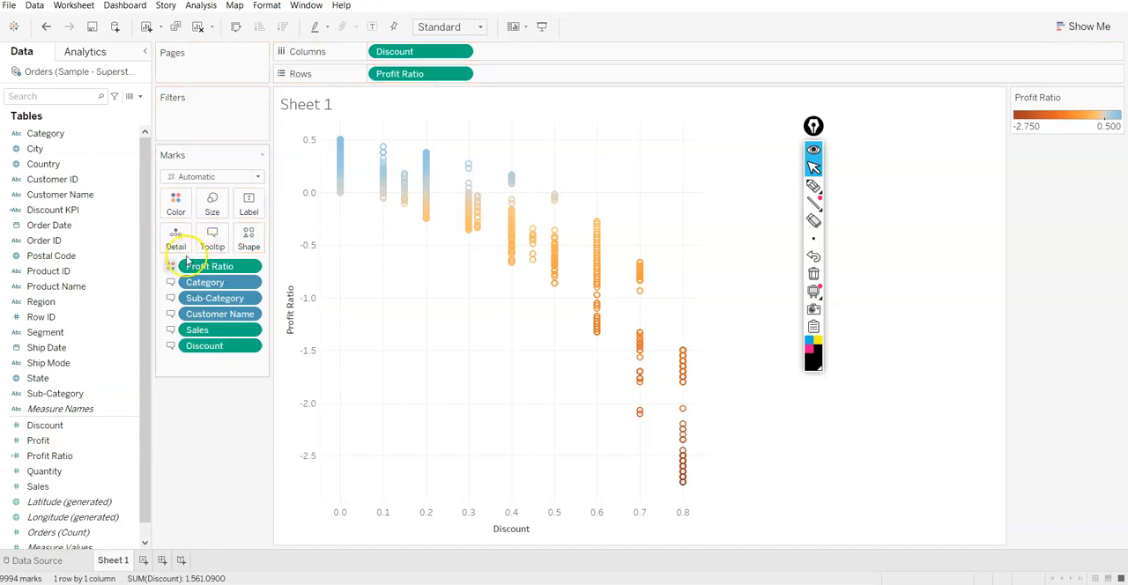
pyautogui.click(115, 492)
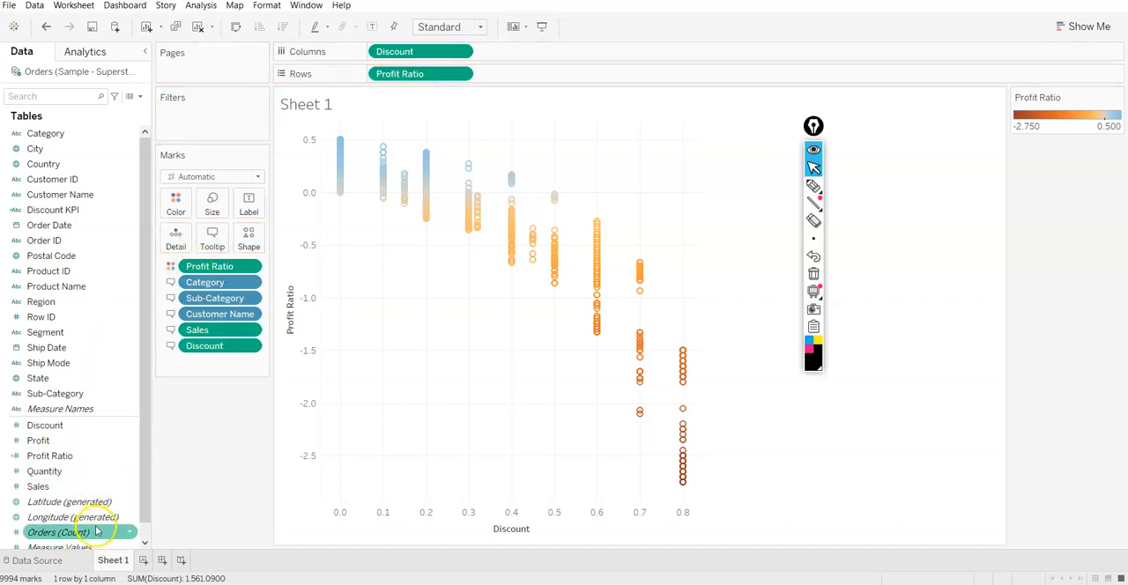
pyautogui.moveTo(97, 441); pyautogui.dragTo(213, 236)
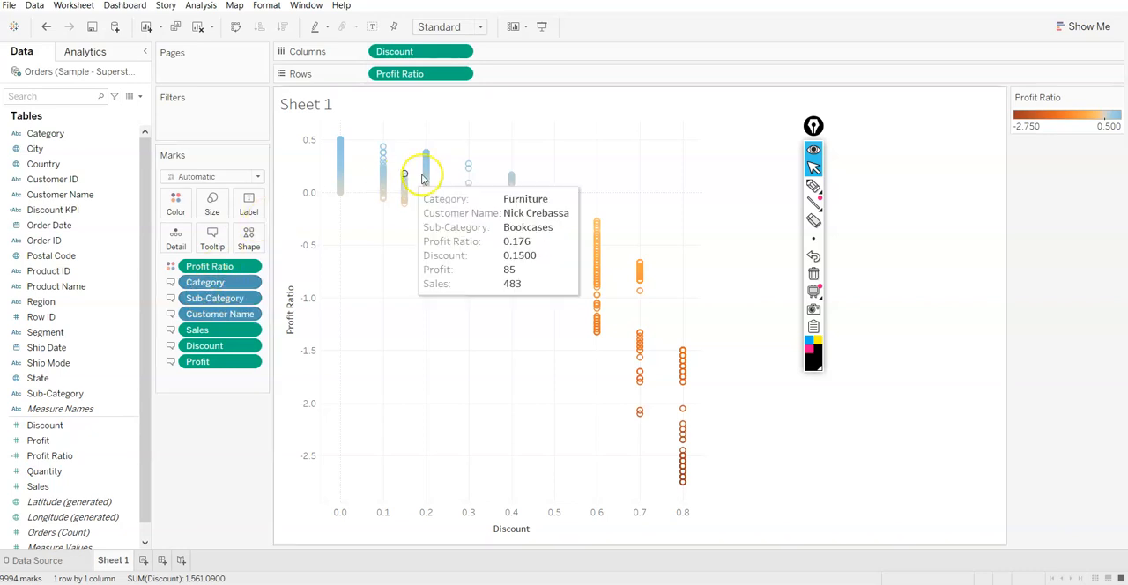
pyautogui.moveTo(420, 189)
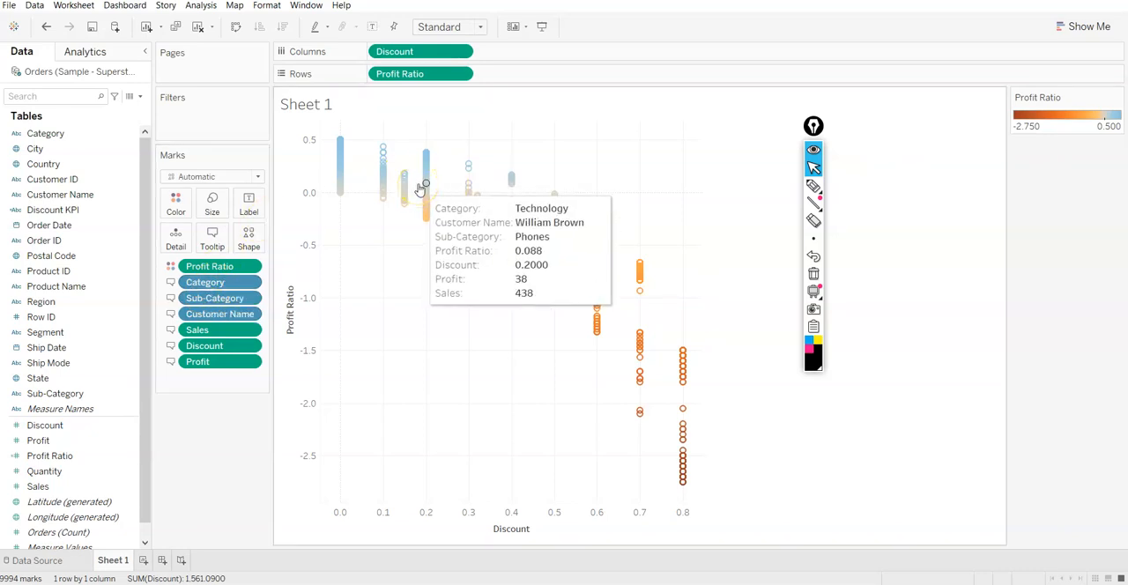
# Add the Discount KPI field to the marks' tooltip and check it on discounted marks in the scatter plot
pyautogui.moveTo(39, 245); pyautogui.dragTo(210, 244)
pyautogui.moveTo(426, 190)
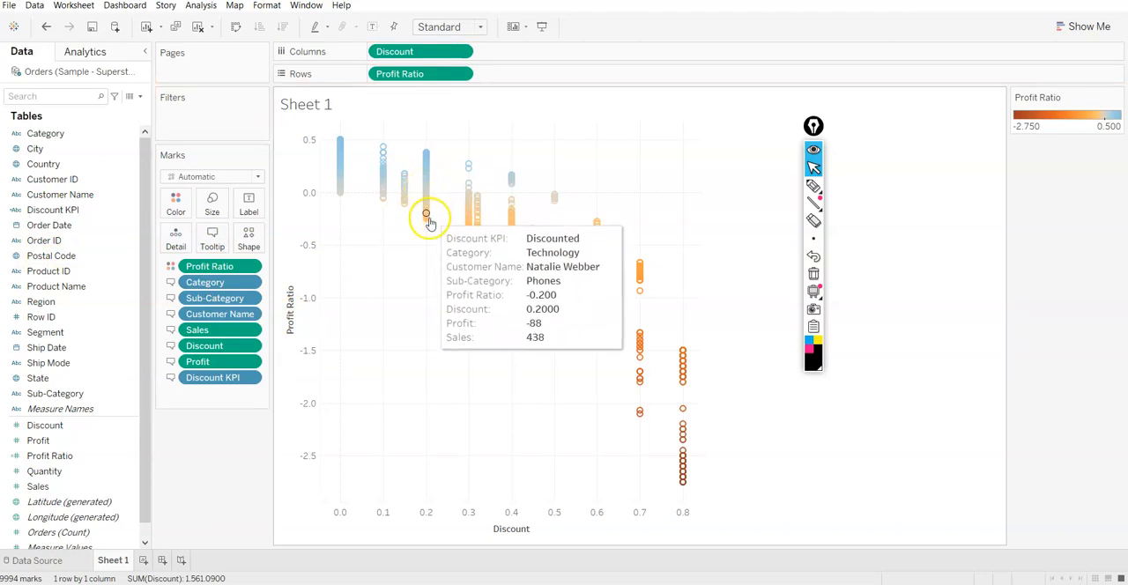
pyautogui.moveTo(513, 228)
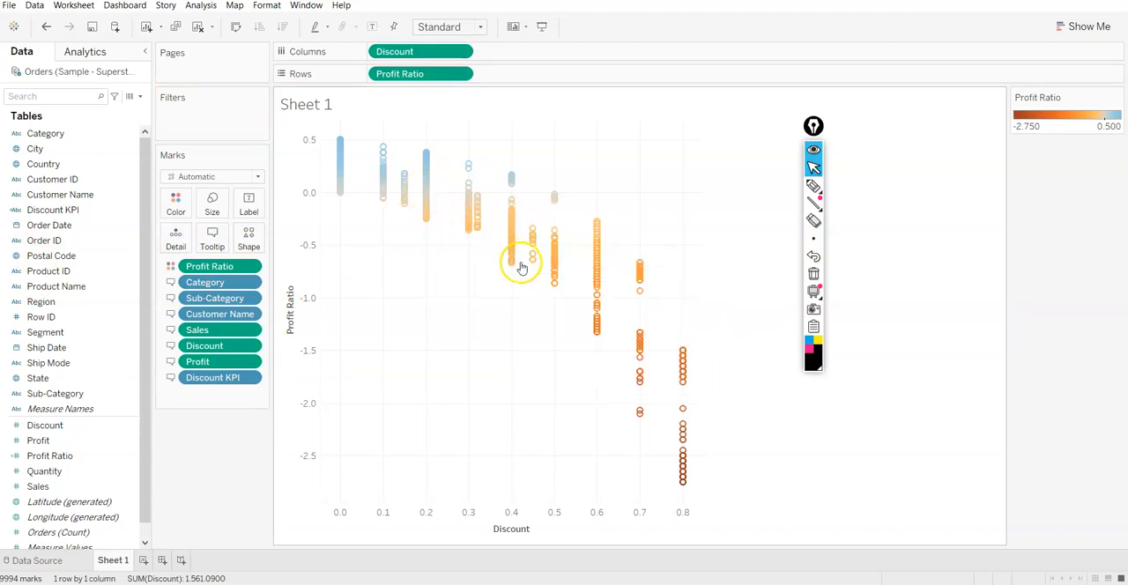
pyautogui.moveTo(596, 327)
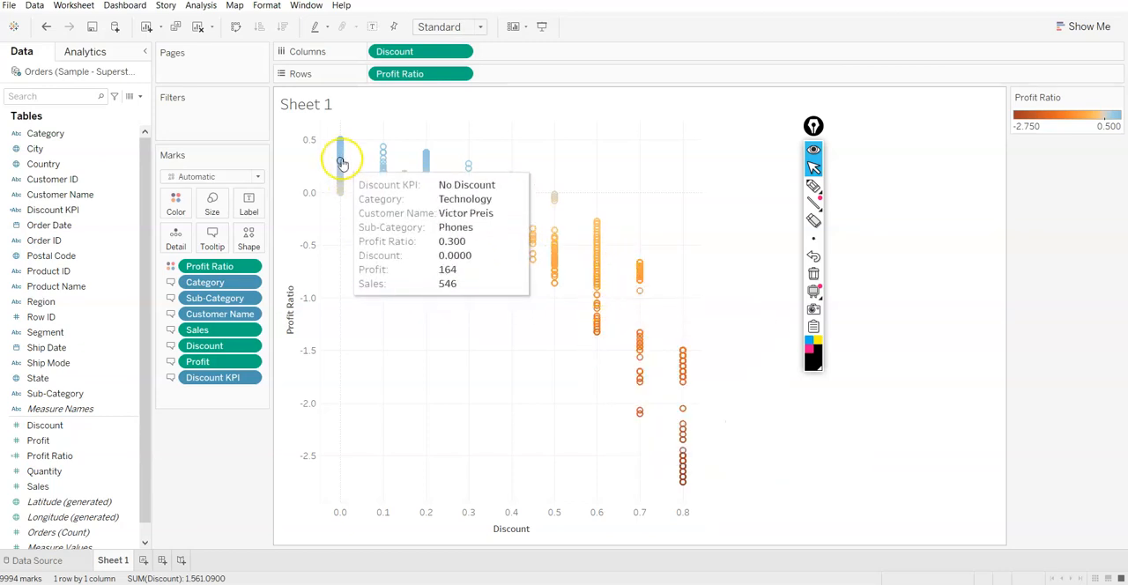
# Examine the tooltips across the discount levels, comparing Discount KPI, Profit Ratio and Profit for undiscounted and discounted marks
pyautogui.moveTo(342, 190)
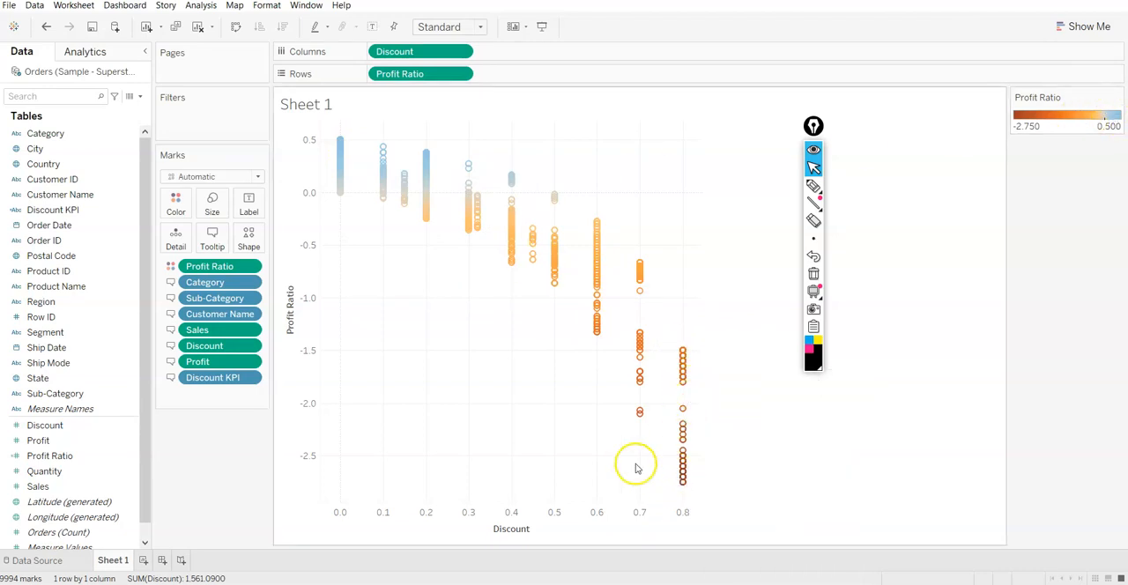
pyautogui.moveTo(338, 155)
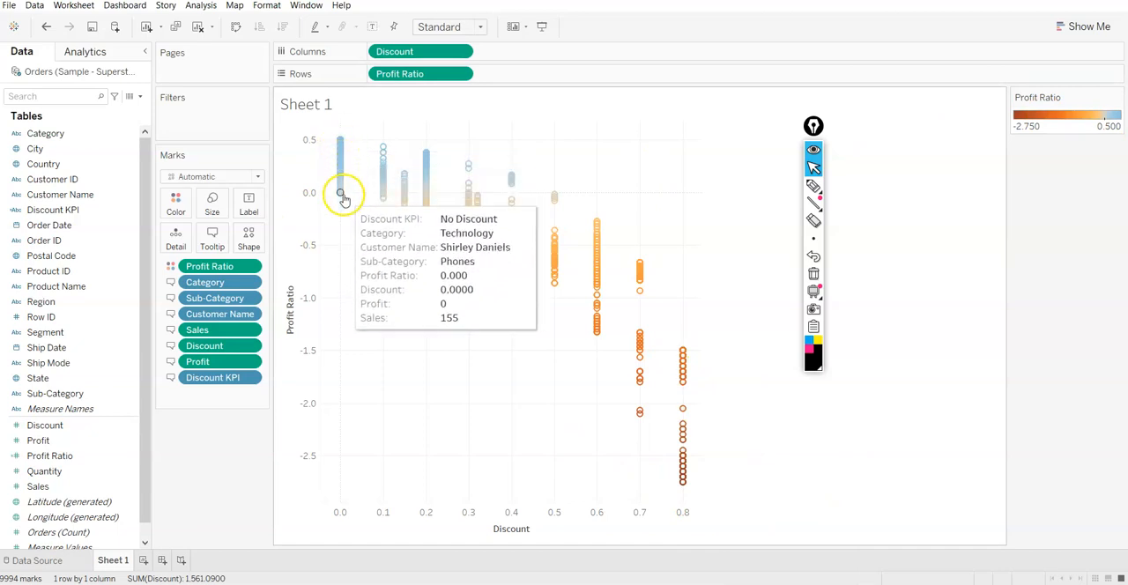
pyautogui.moveTo(384, 158)
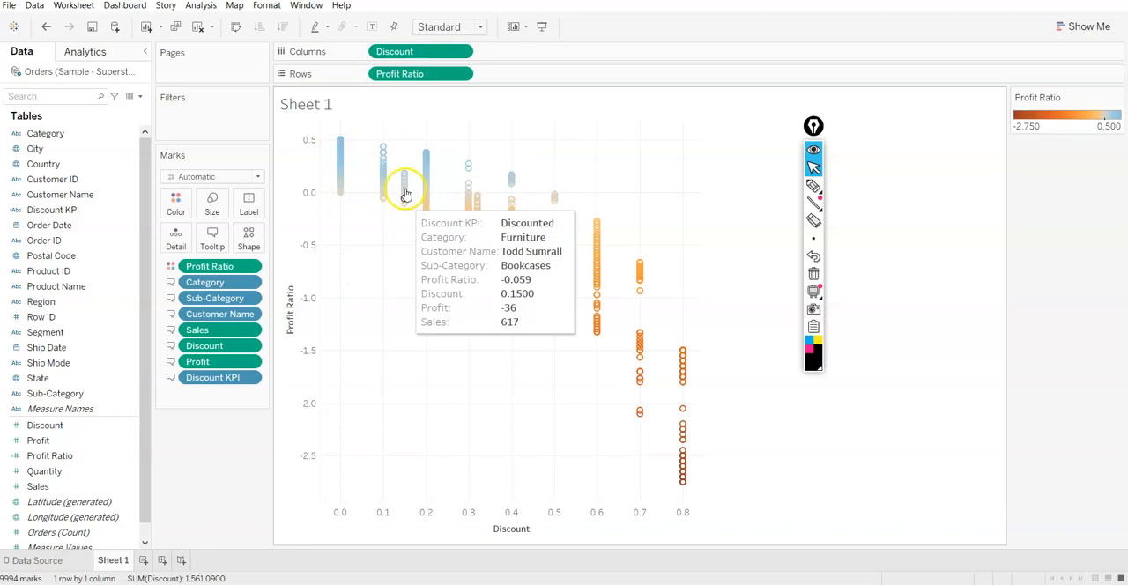
pyautogui.moveTo(426, 220)
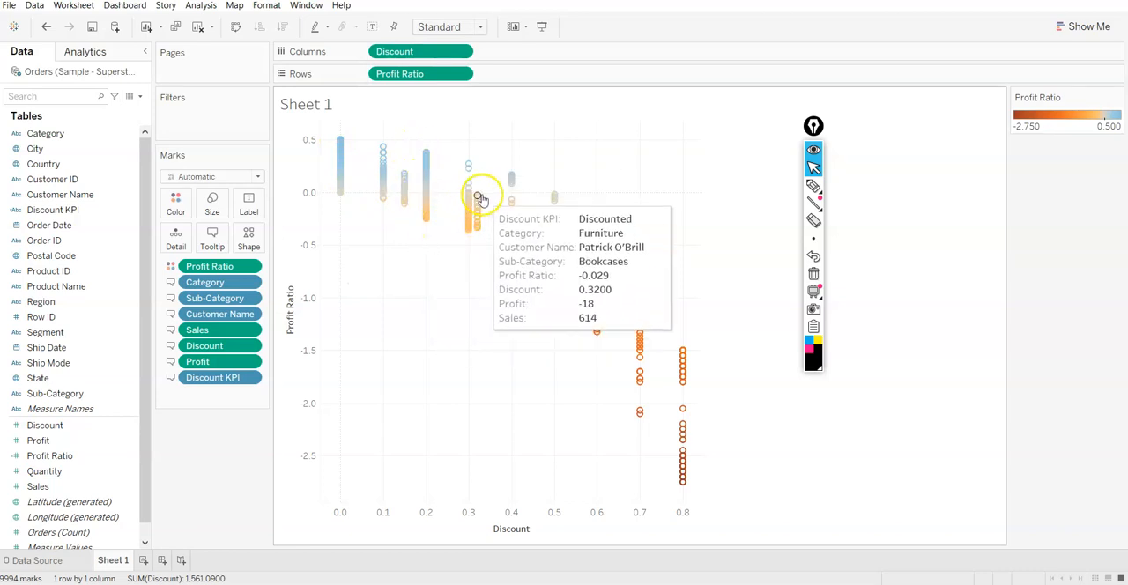
pyautogui.moveTo(511, 205)
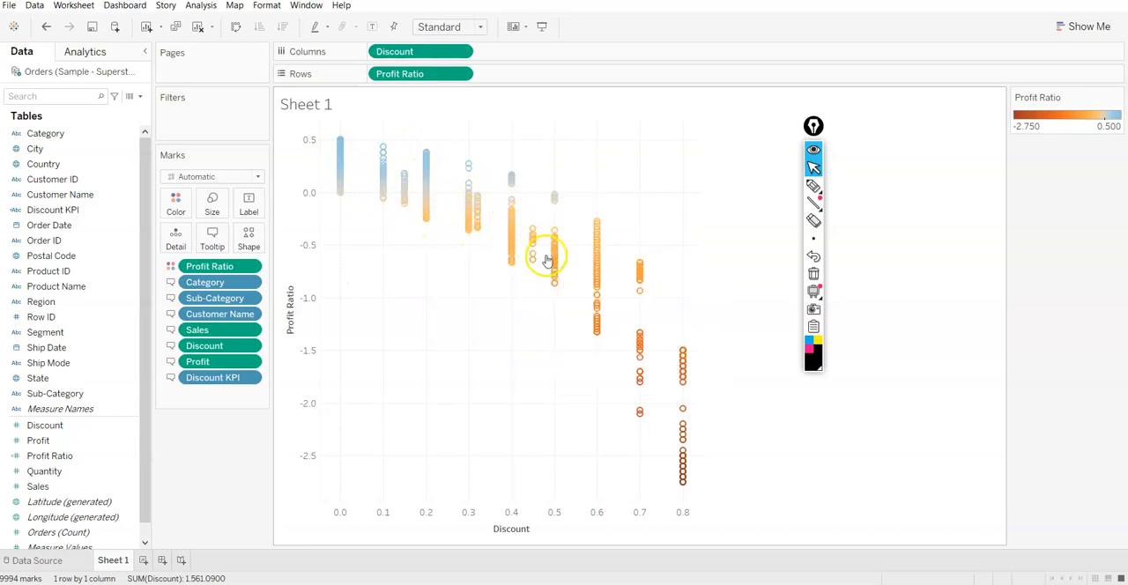
pyautogui.moveTo(555, 287)
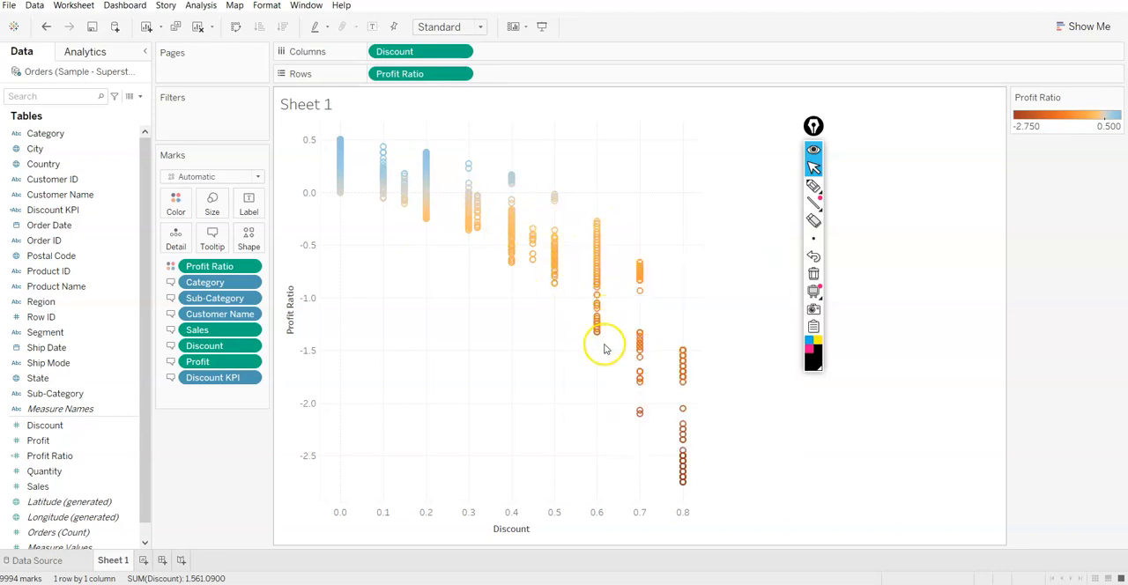
pyautogui.moveTo(471, 210)
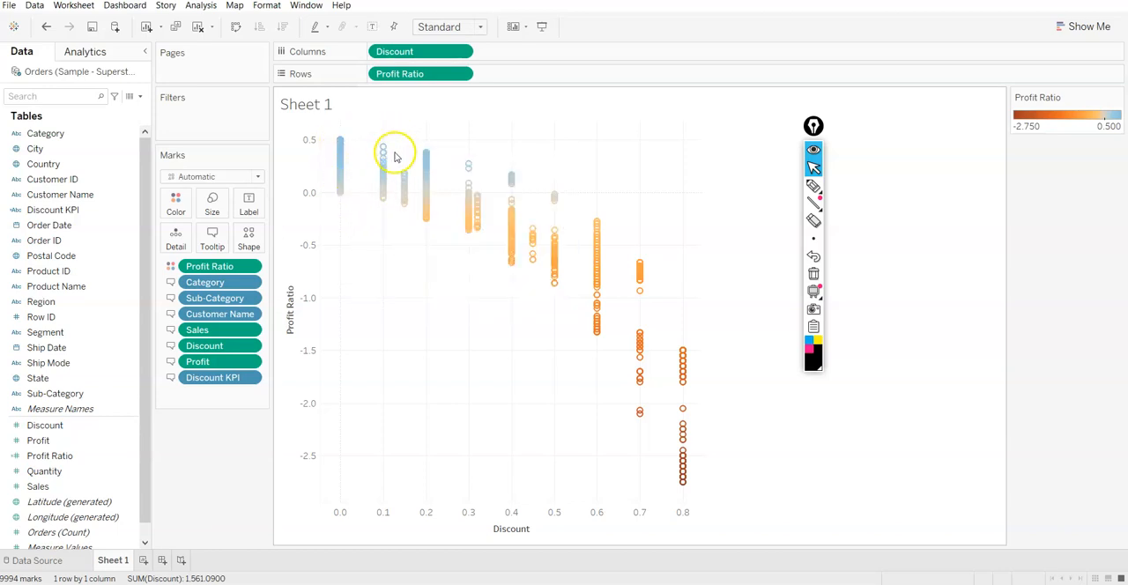
pyautogui.moveTo(690, 470)
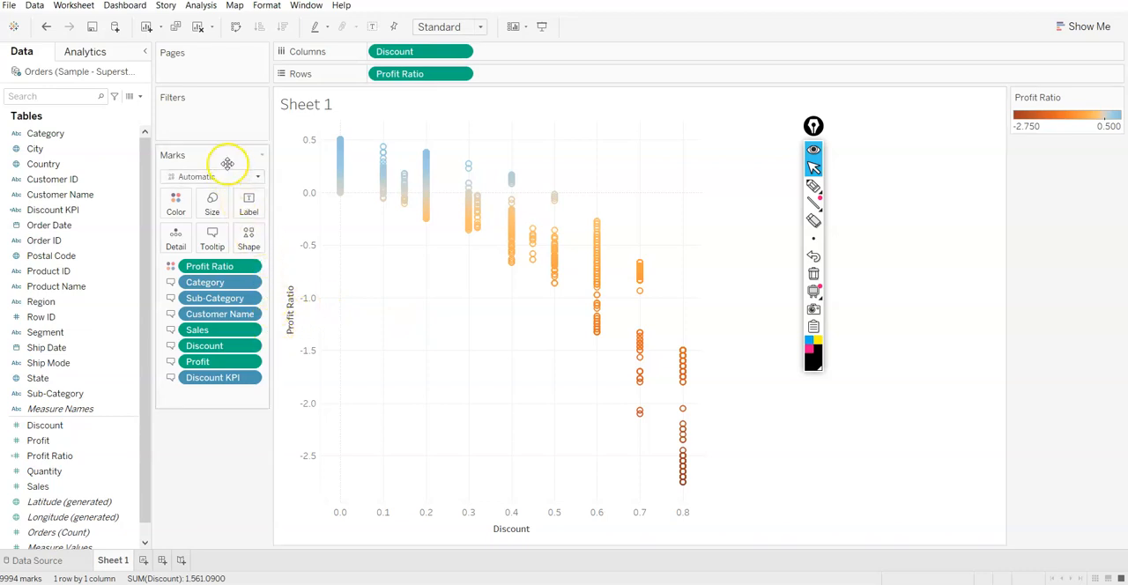
# Rename Sheet 1 as "Discount to Profit Ratio" and add a new blank worksheet
pyautogui.click(127, 483)
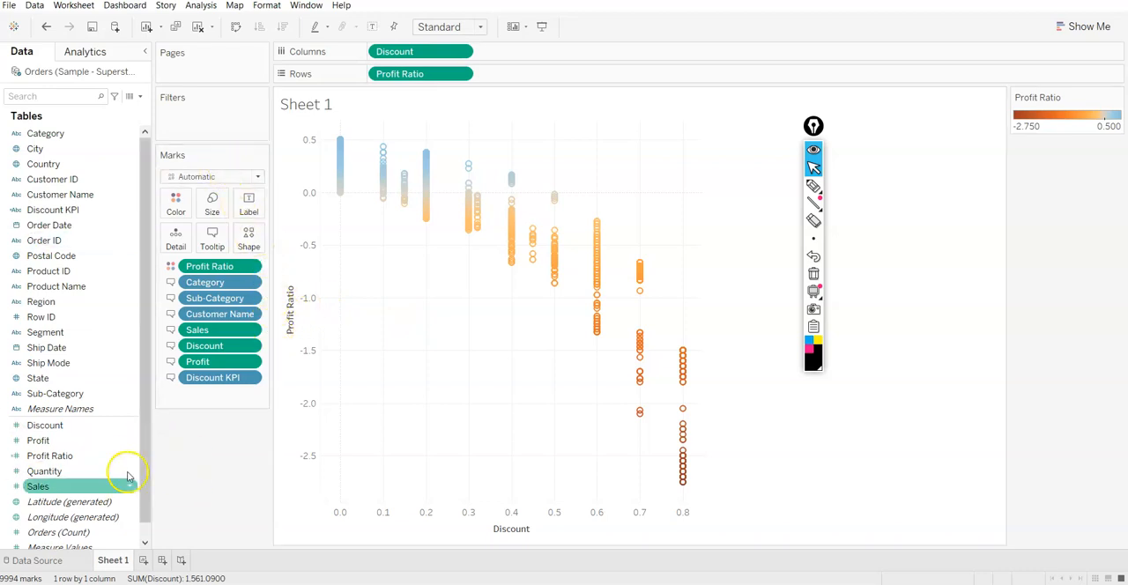
pyautogui.click(119, 556)
pyautogui.write('Discount to Profit Ratio')
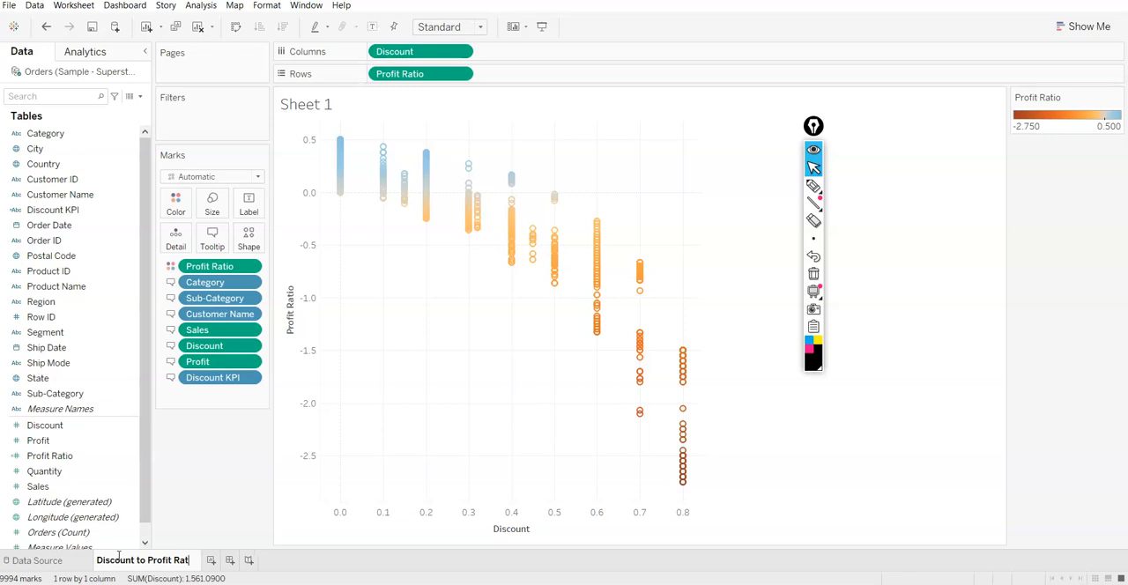
pyautogui.click(249, 477)
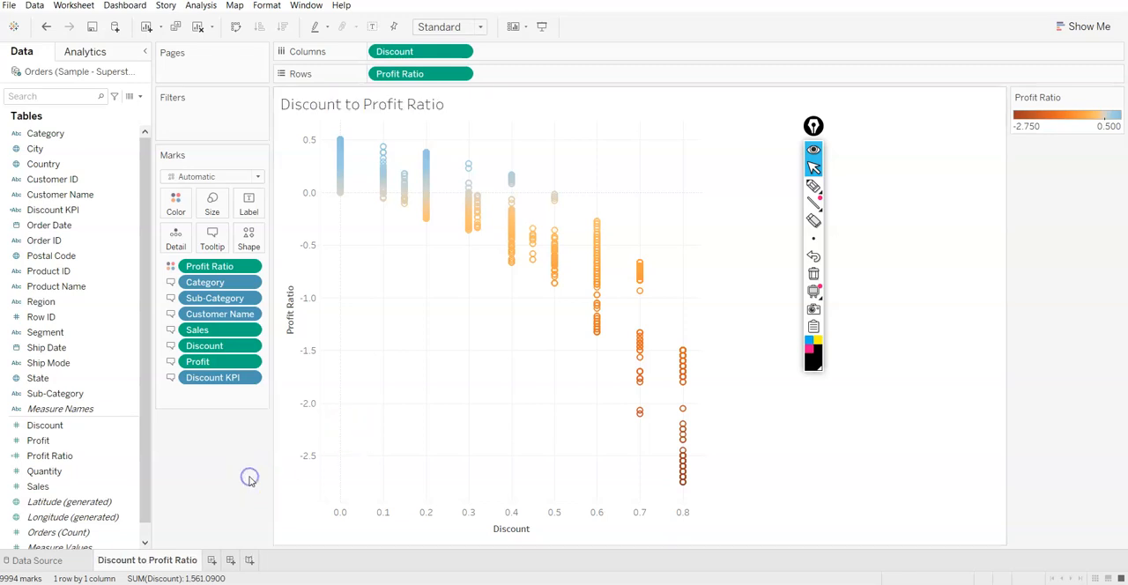
pyautogui.click(212, 561)
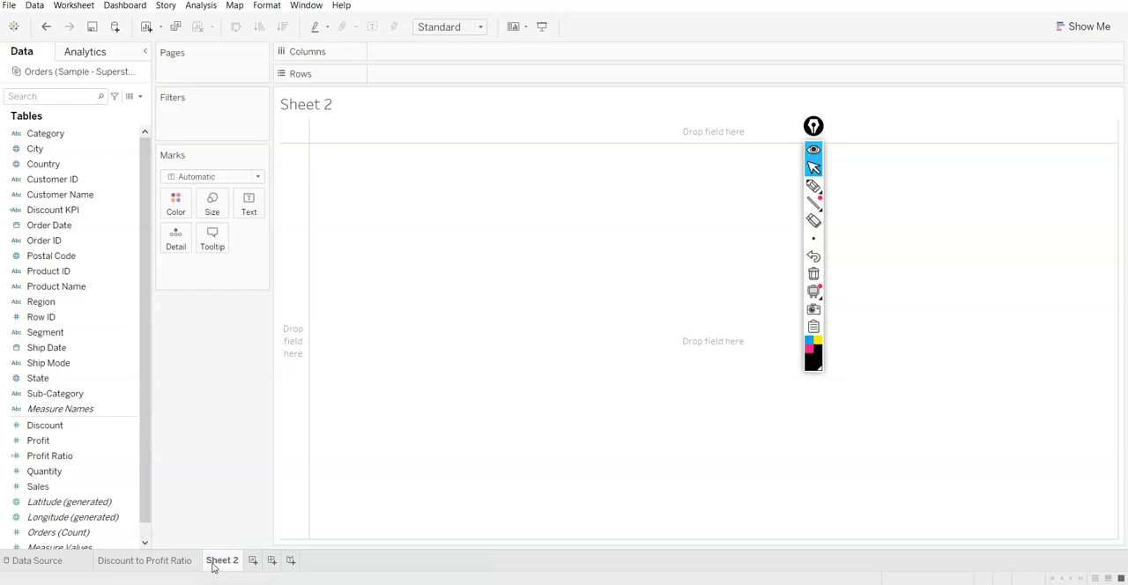
pyautogui.moveTo(212, 567)
# Format the Discount axis numbers on the Discount to Profit Ratio sheet as percentages with 0 decimal places
pyautogui.click(136, 561)
pyautogui.rightClick(472, 517)
pyautogui.click(527, 470)
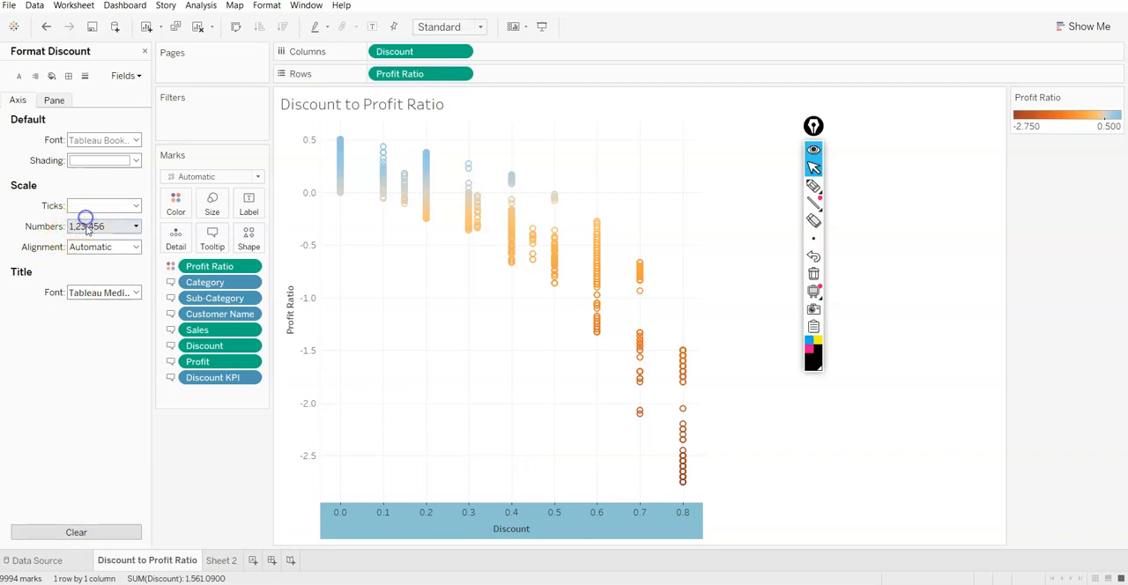
pyautogui.click(85, 225)
pyautogui.click(110, 308)
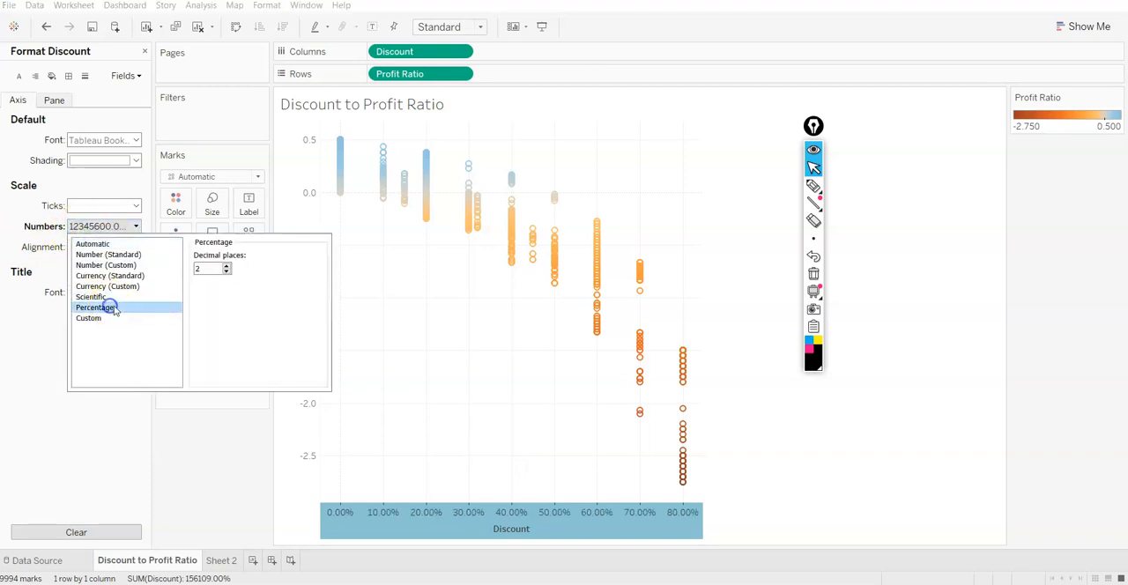
pyautogui.click(226, 273)
pyautogui.click(227, 273)
pyautogui.click(195, 456)
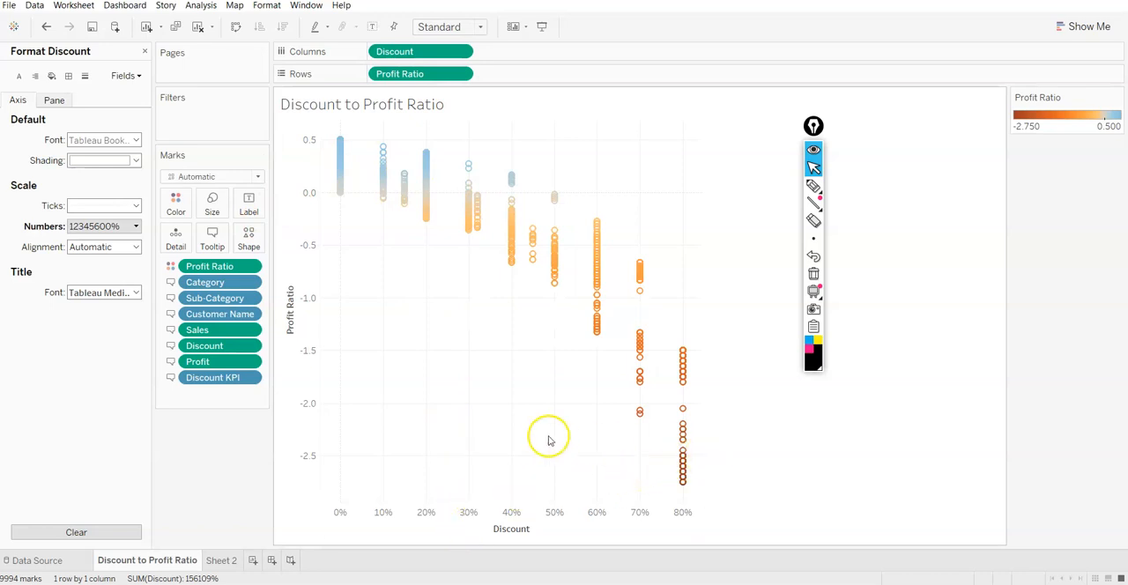
pyautogui.moveTo(579, 296)
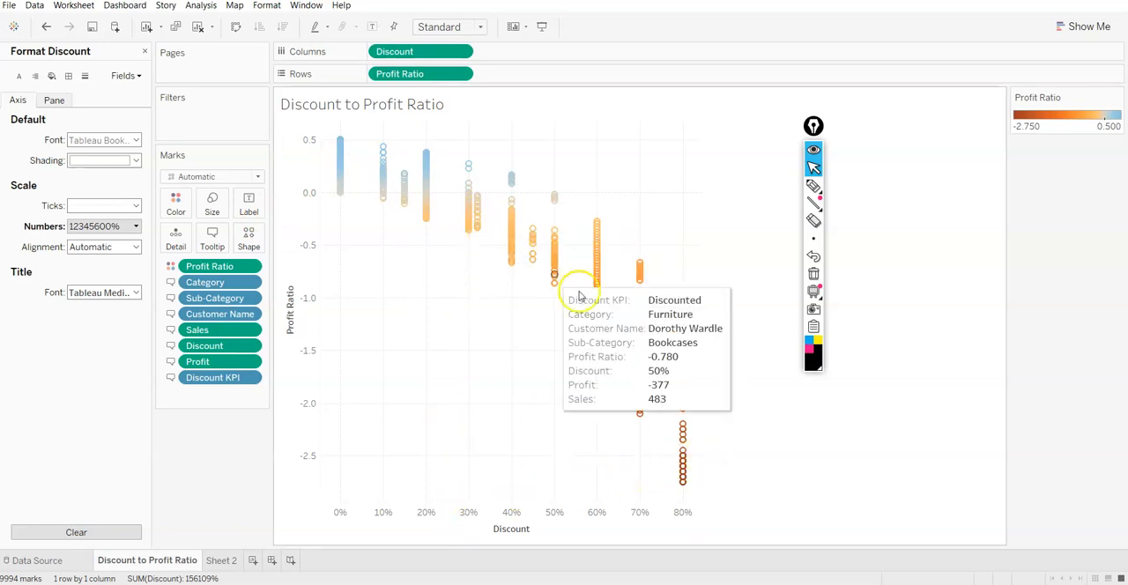
pyautogui.click(144, 51)
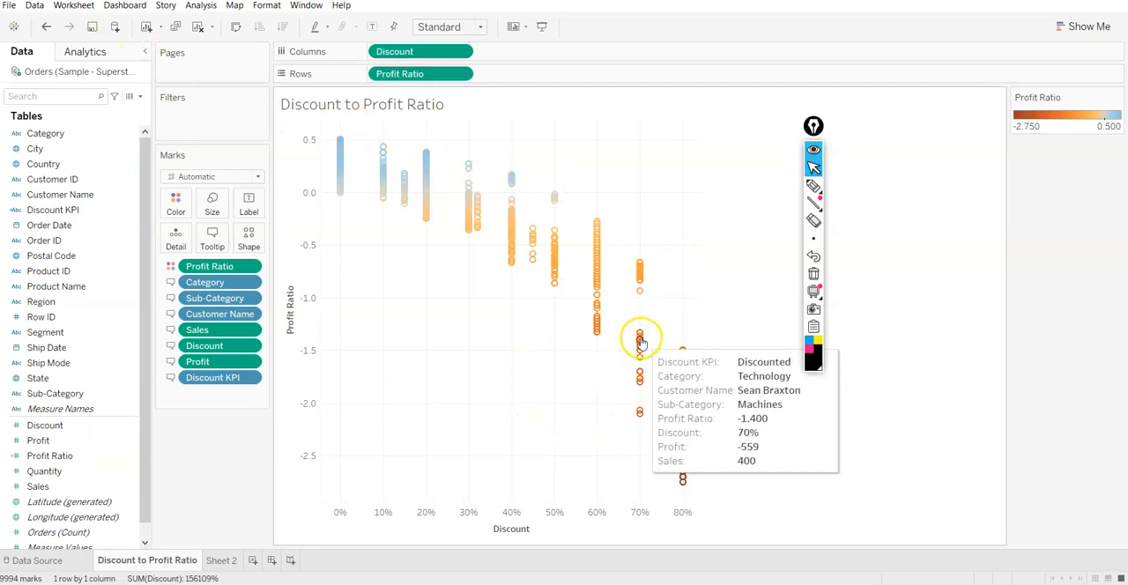
pyautogui.moveTo(382, 166)
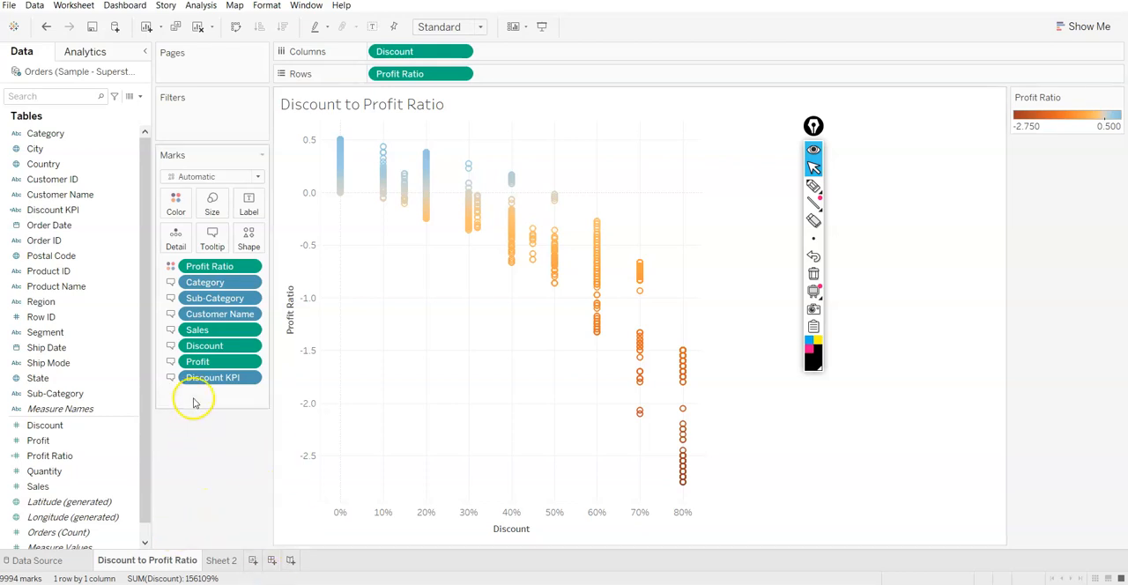
# Switch to Sheet 2 and rename it as "Discount"
pyautogui.rightClick(57, 430)
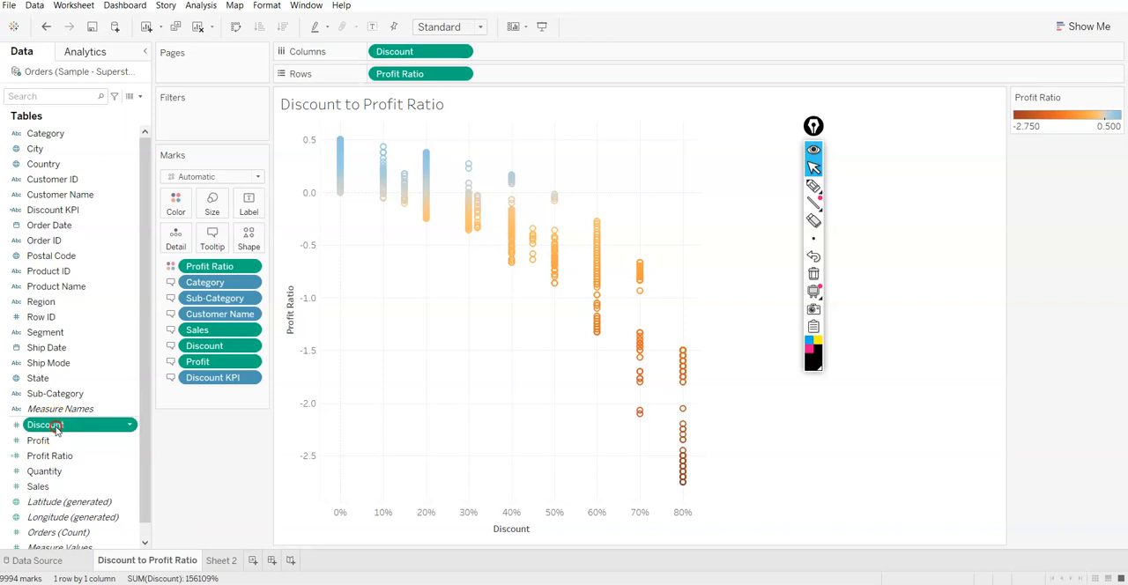
pyautogui.click(199, 479)
pyautogui.click(222, 560)
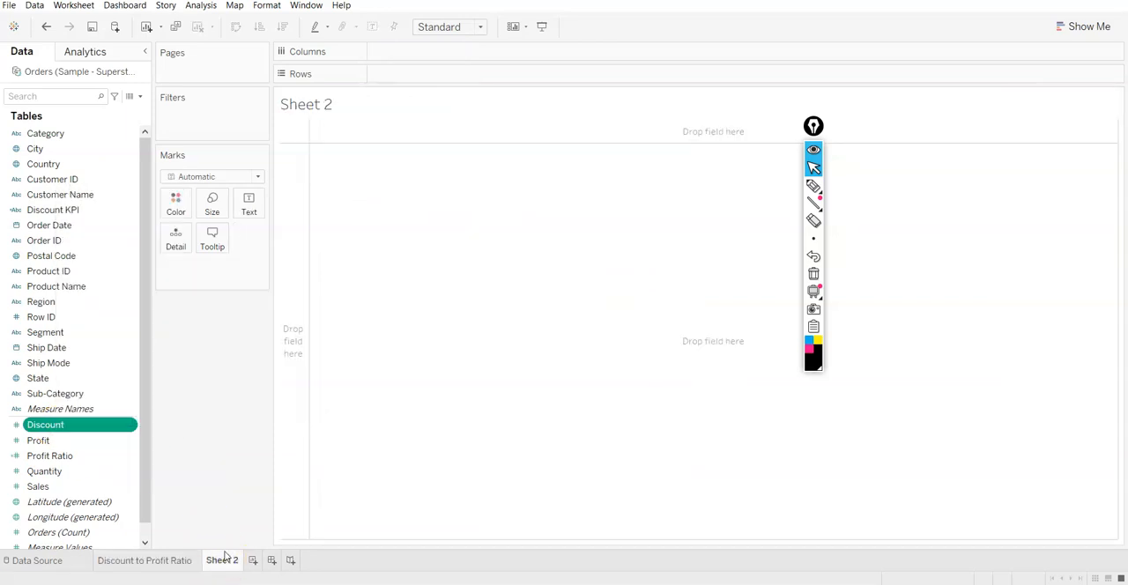
pyautogui.doubleClick(223, 559)
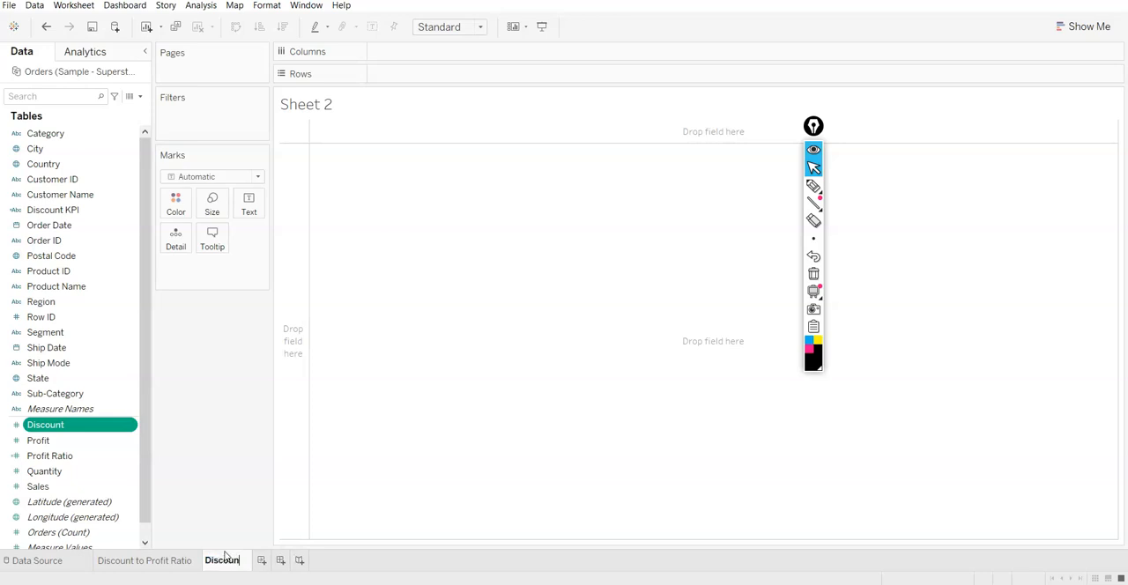
pyautogui.click(202, 469)
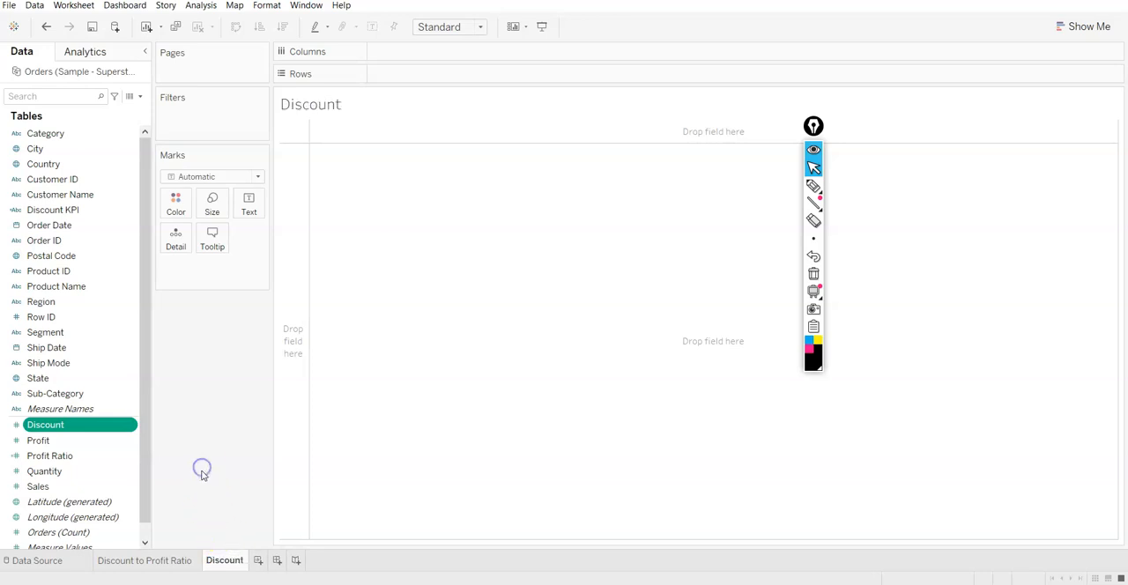
# Create a calculated field named "Discount $" from the Discount measure with the formula [Discount] * [Sales]
pyautogui.rightClick(96, 426)
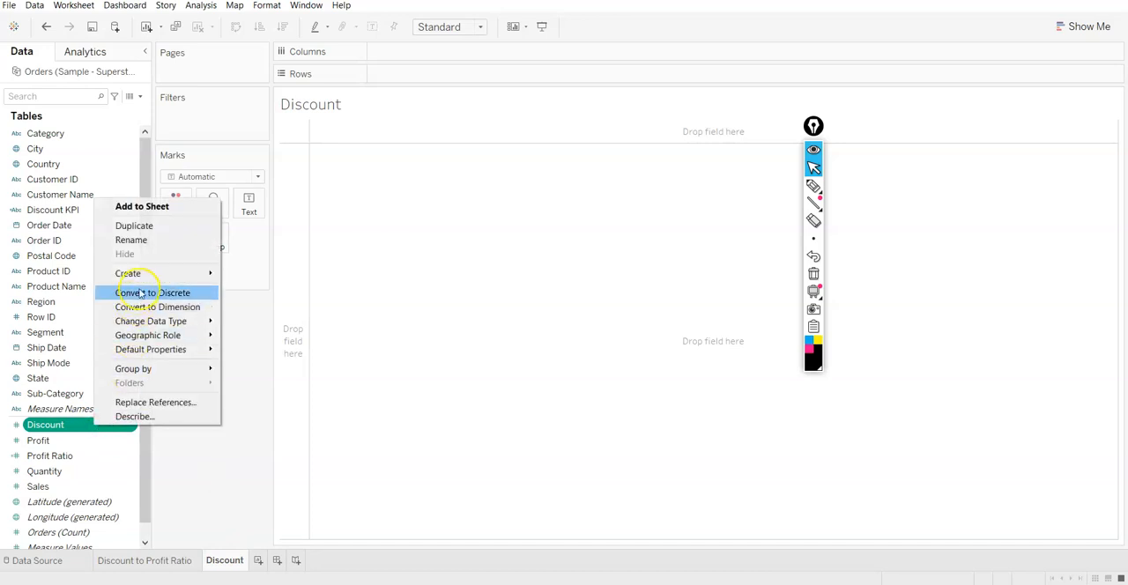
pyautogui.moveTo(194, 275)
pyautogui.click(243, 277)
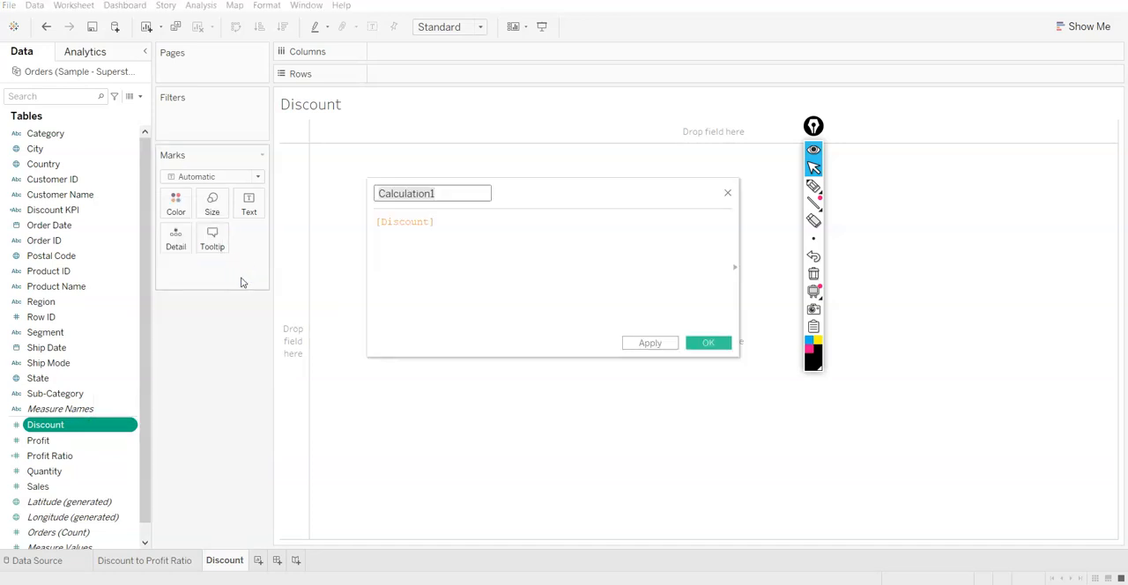
pyautogui.write('D')
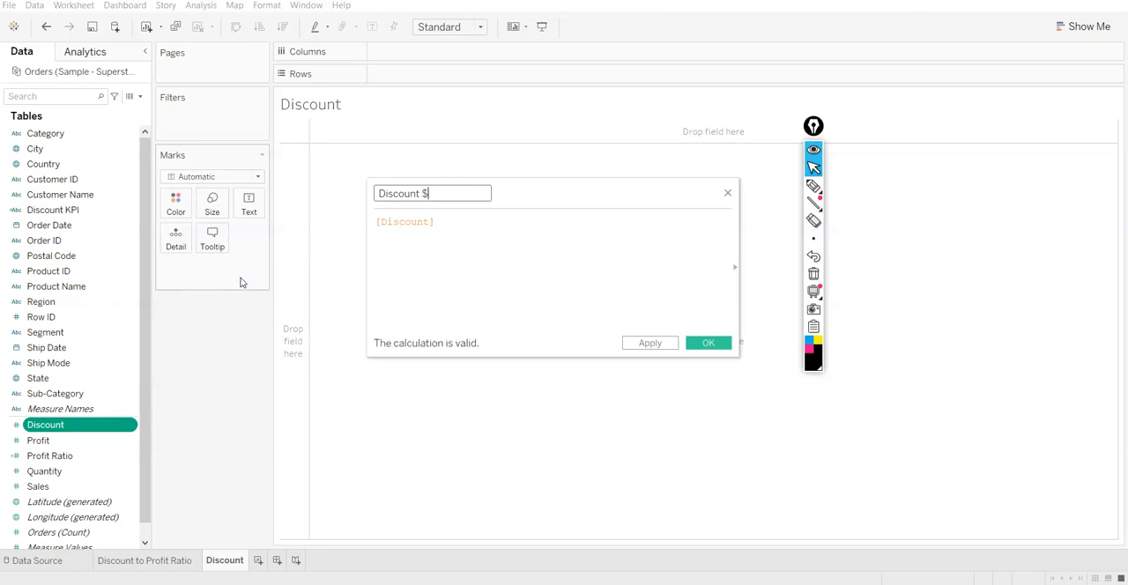
pyautogui.write('iscount $')
pyautogui.click(500, 221)
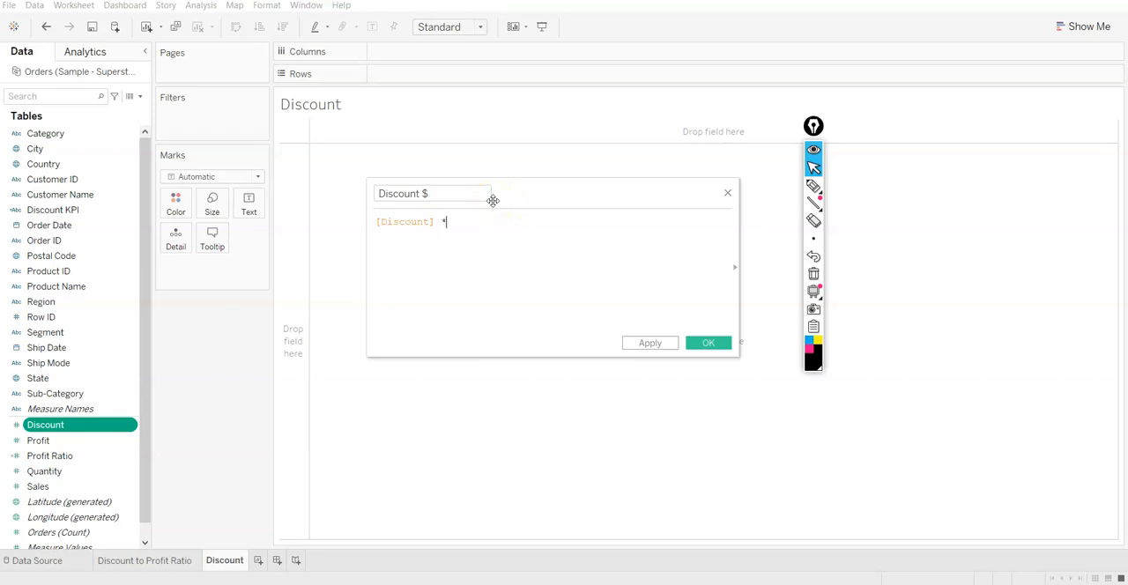
pyautogui.write('* sa')
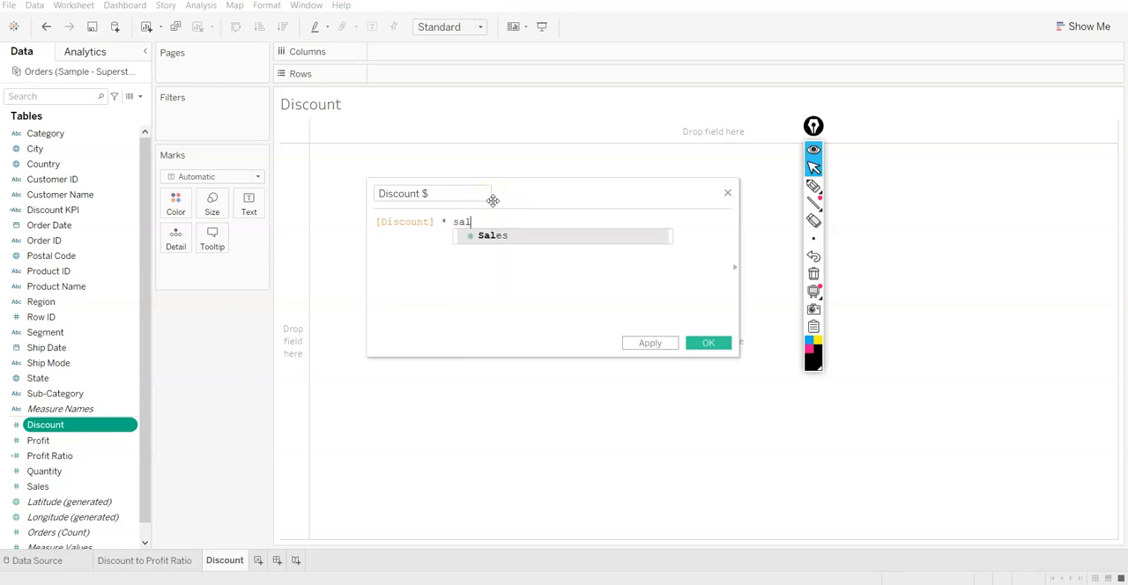
pyautogui.write('l')
pyautogui.press('Return')
pyautogui.click(644, 342)
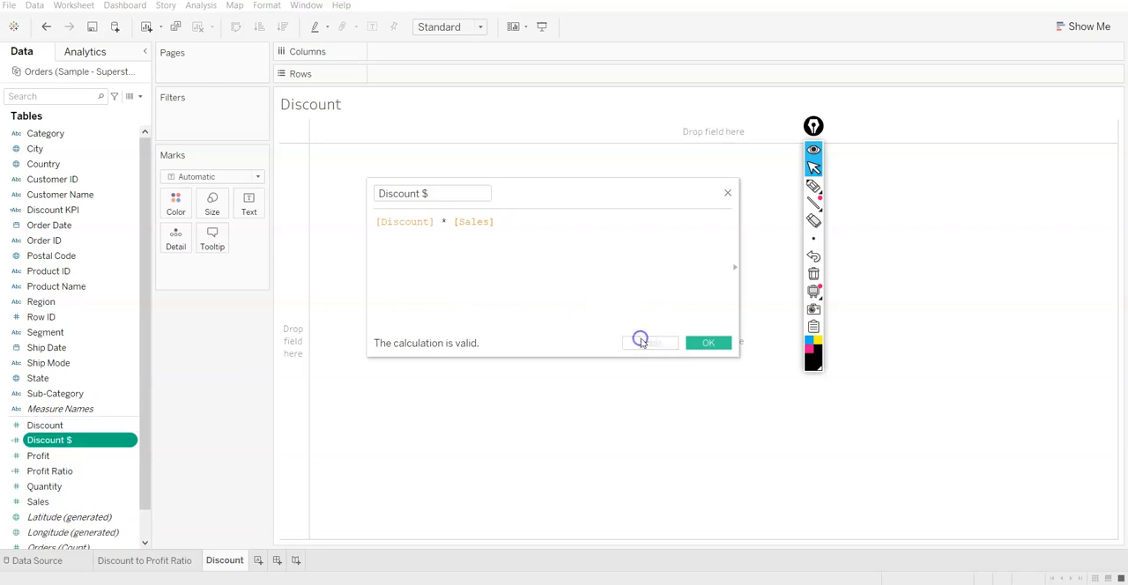
pyautogui.click(713, 341)
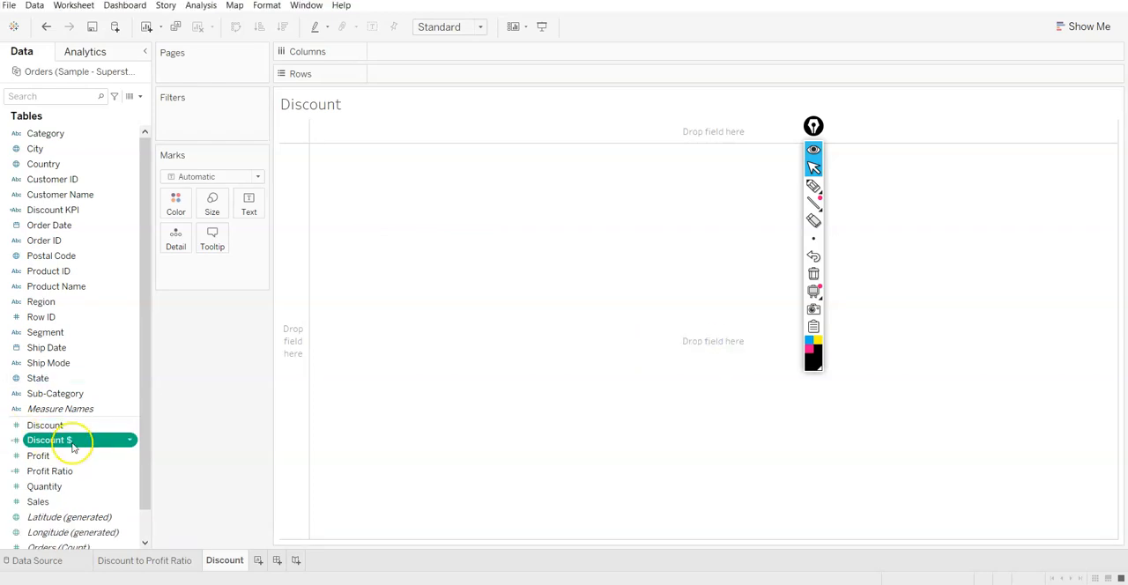
# Check the Discount $ values against Sales and Discount in the data source grid
pyautogui.click(64, 561)
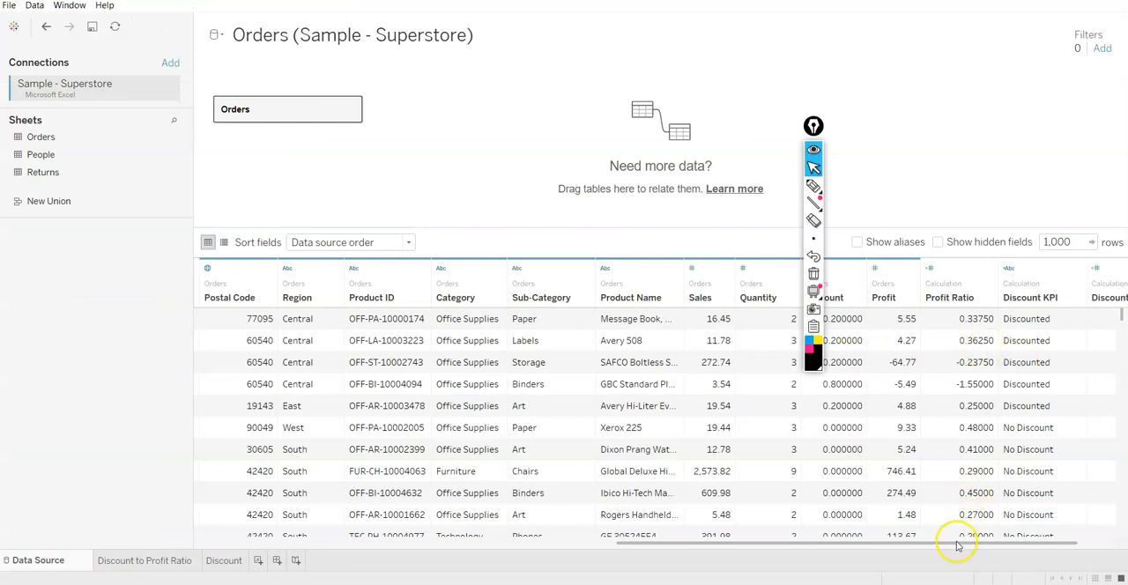
pyautogui.hscroll(1, 995, 526)
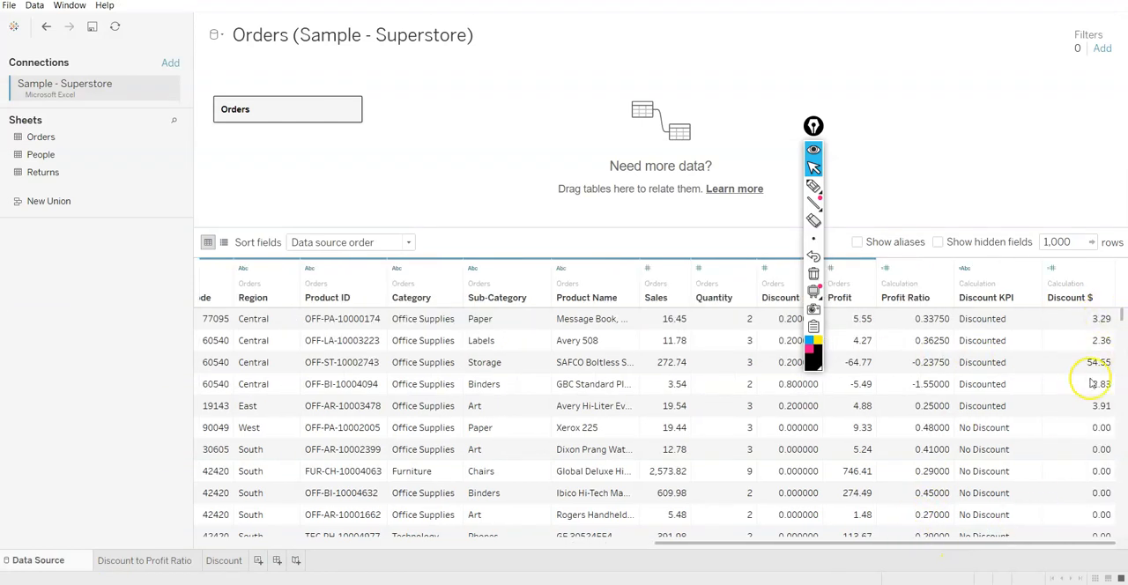
pyautogui.scroll(-10, 1031, 412)
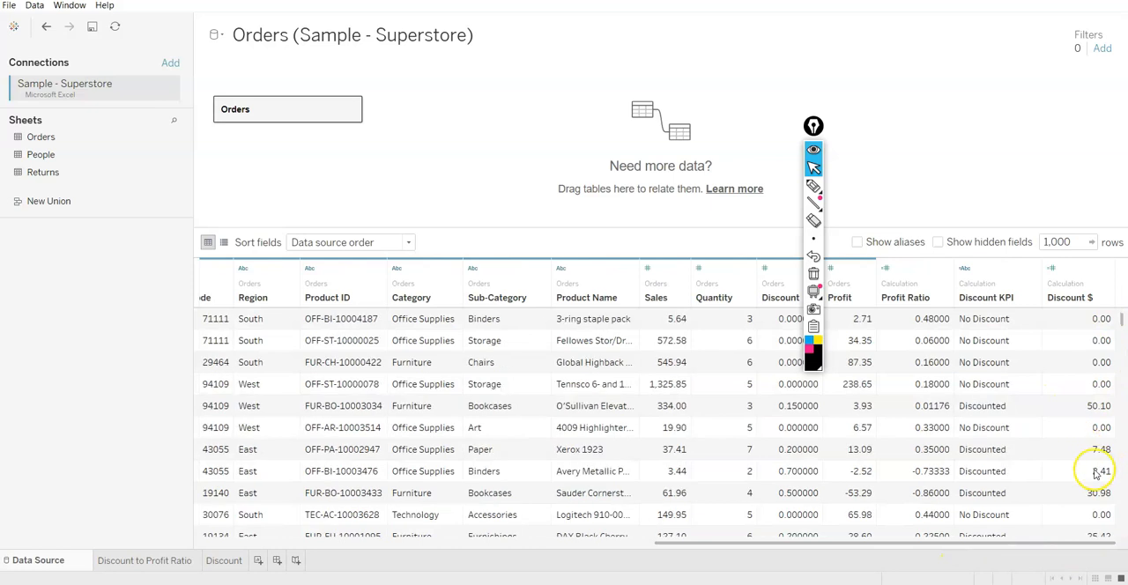
# Look over more Discount $ rows in the data source grid and return to the Discount sheet
pyautogui.scroll(-5, 1086, 493)
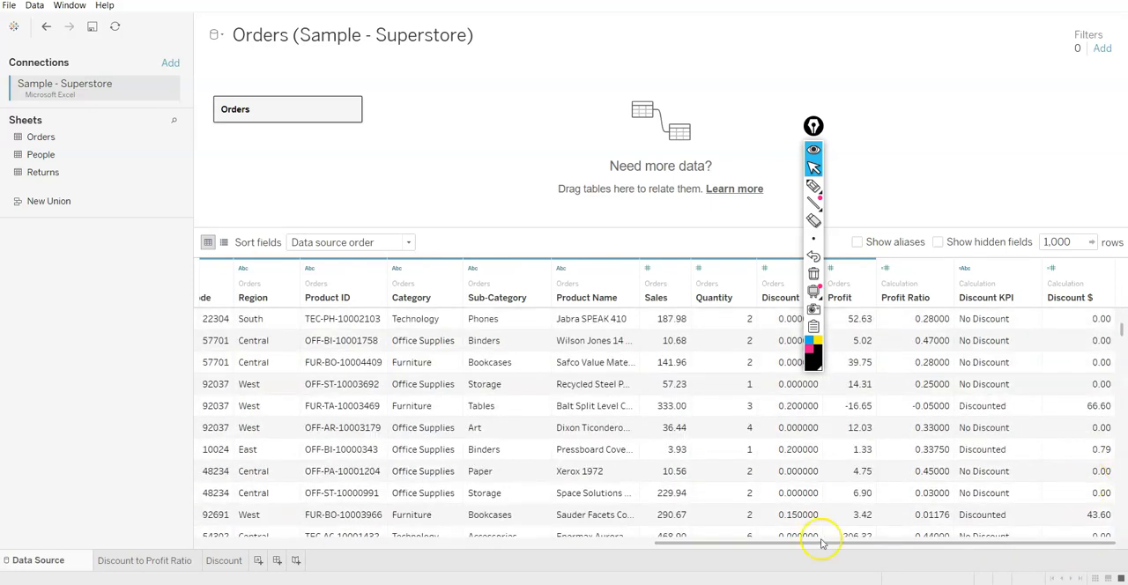
pyautogui.click(233, 561)
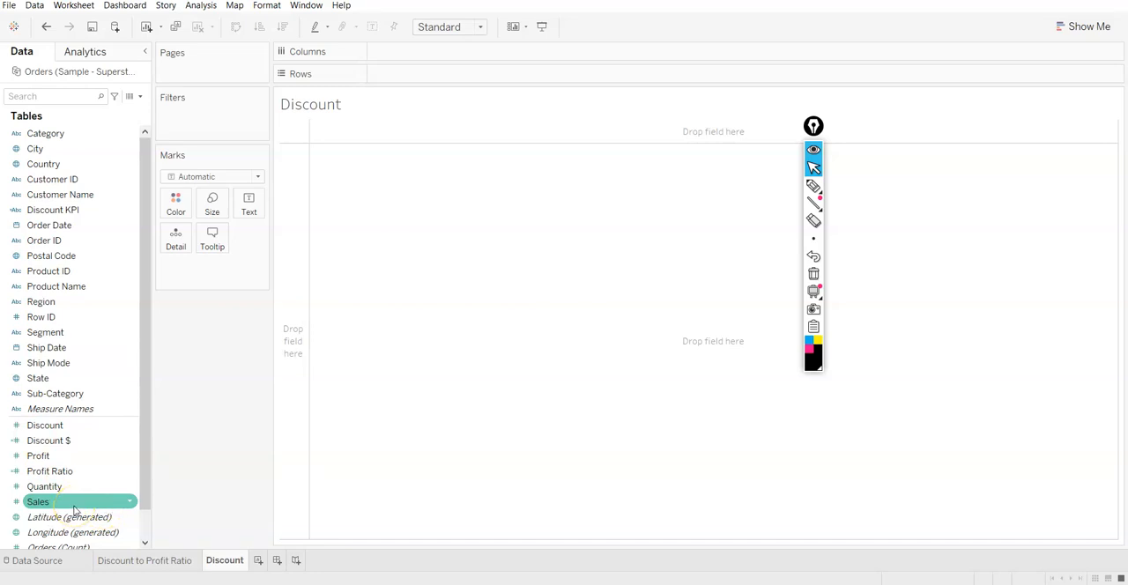
pyautogui.click(64, 429)
pyautogui.moveTo(64, 428)
pyautogui.mouseDown()
pyautogui.moveTo(295, 173)
pyautogui.moveTo(433, 76)
pyautogui.mouseUp()
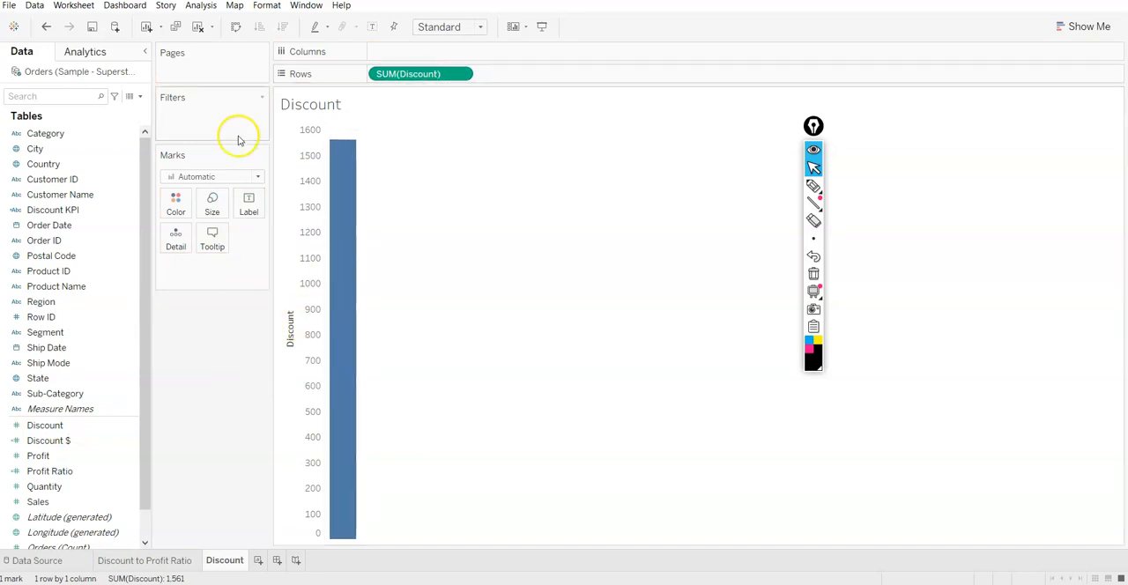
pyautogui.click(39, 164)
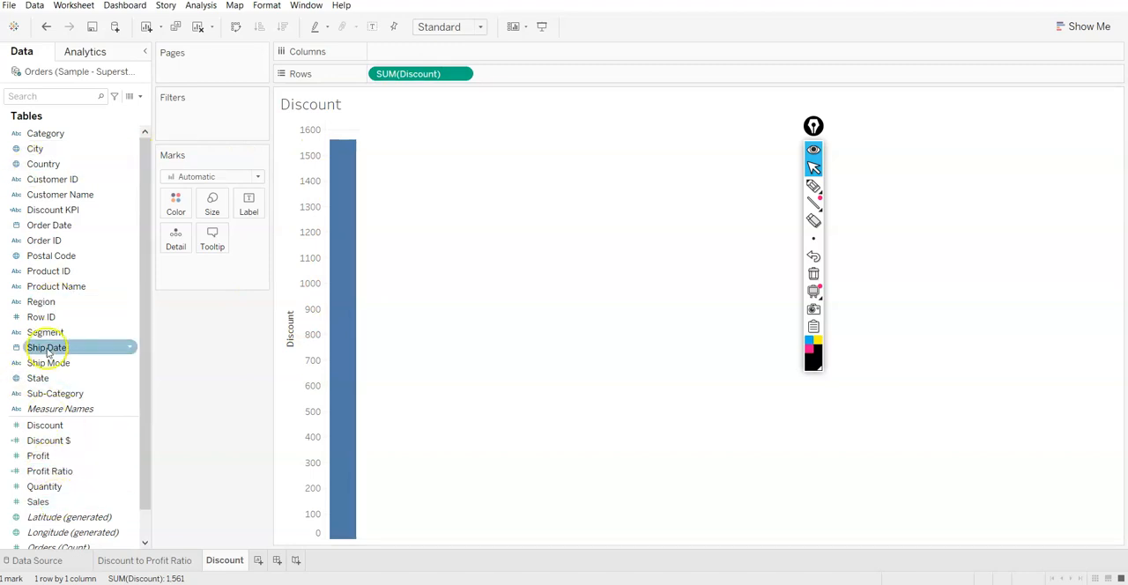
pyautogui.doubleClick(52, 502)
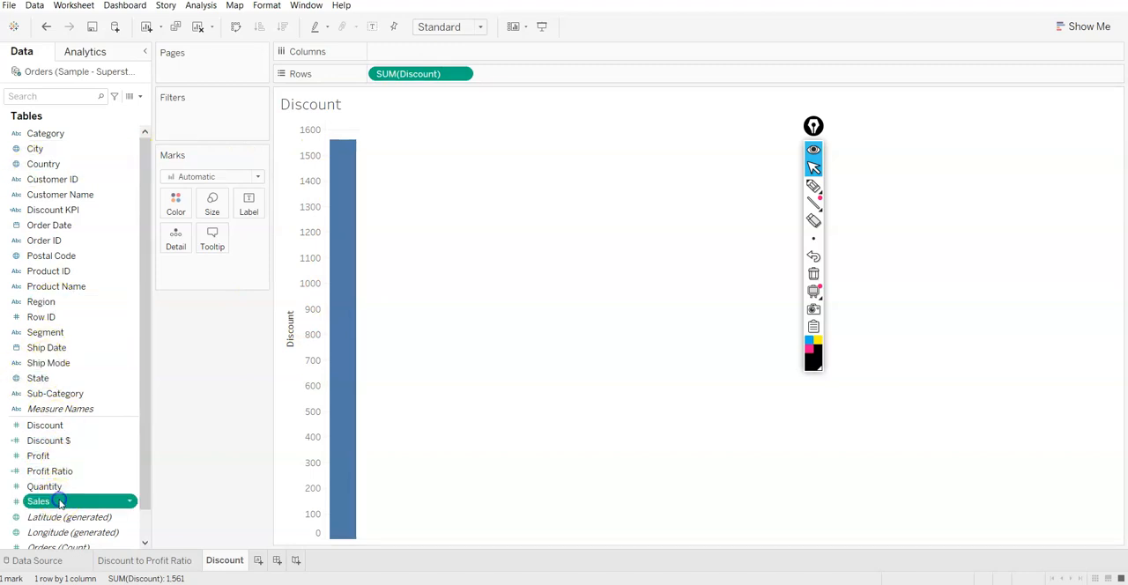
pyautogui.doubleClick(55, 455)
pyautogui.doubleClick(51, 470)
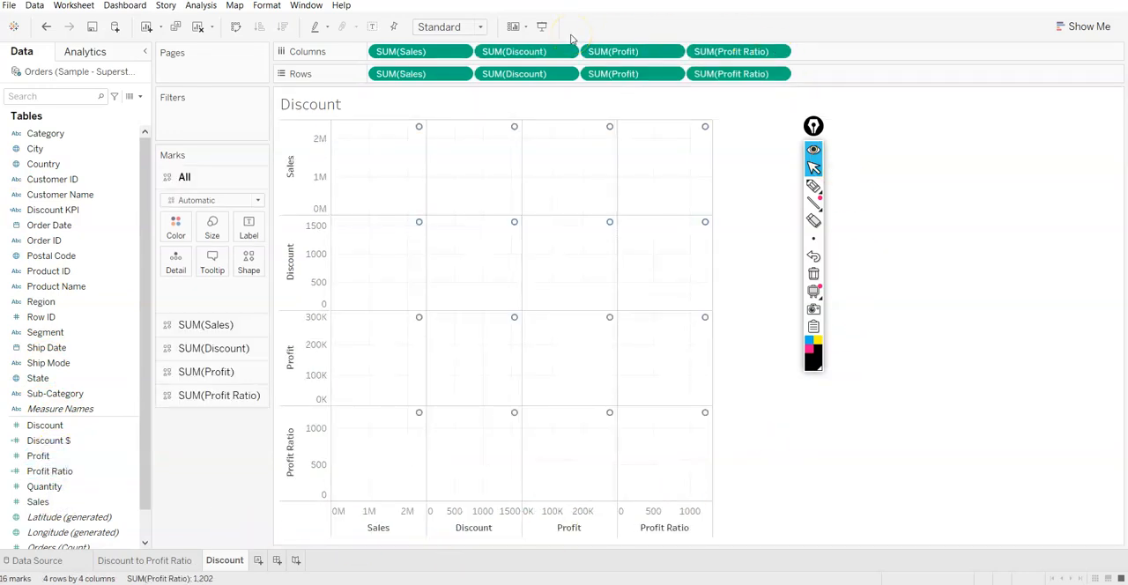
pyautogui.hotkey('ctrl', 'z')
pyautogui.hotkey('ctrl', 'z')
pyautogui.hotkey('ctrl', 'z')
pyautogui.hotkey('ctrl', 'z')
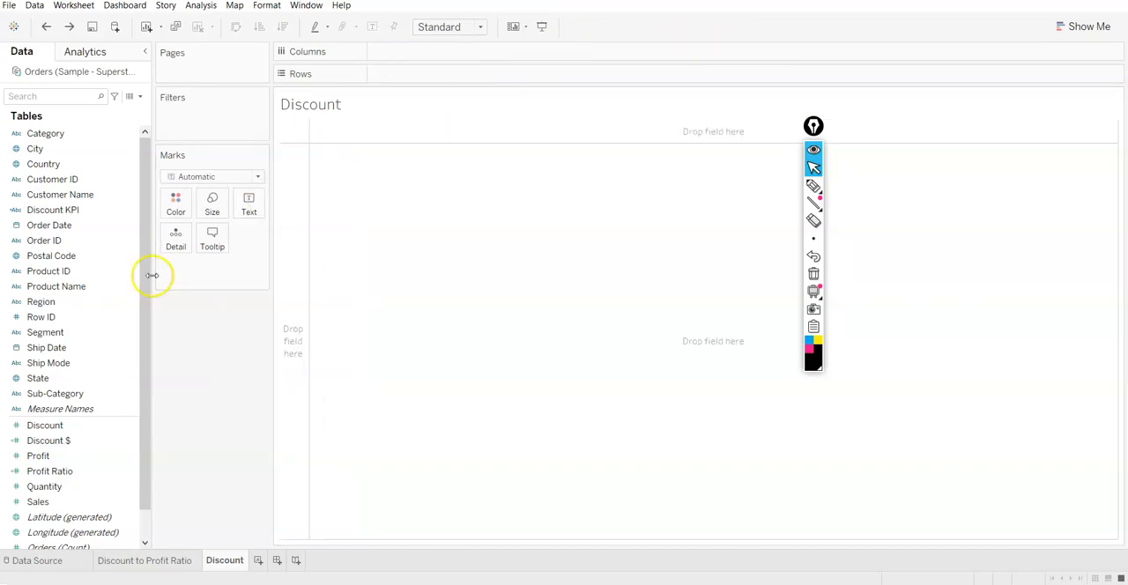
# Try a matrix of Sales, Discount, Profit and Profit Ratio on both rows and columns with measure aggregation turned off
pyautogui.doubleClick(44, 425)
pyautogui.doubleClick(55, 502)
pyautogui.doubleClick(52, 455)
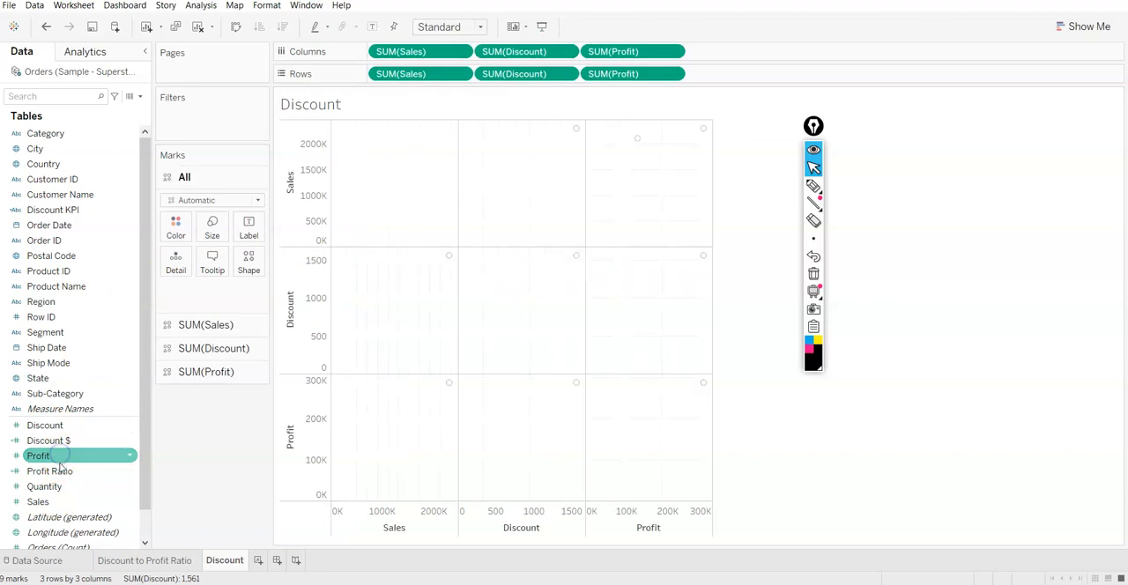
pyautogui.doubleClick(58, 470)
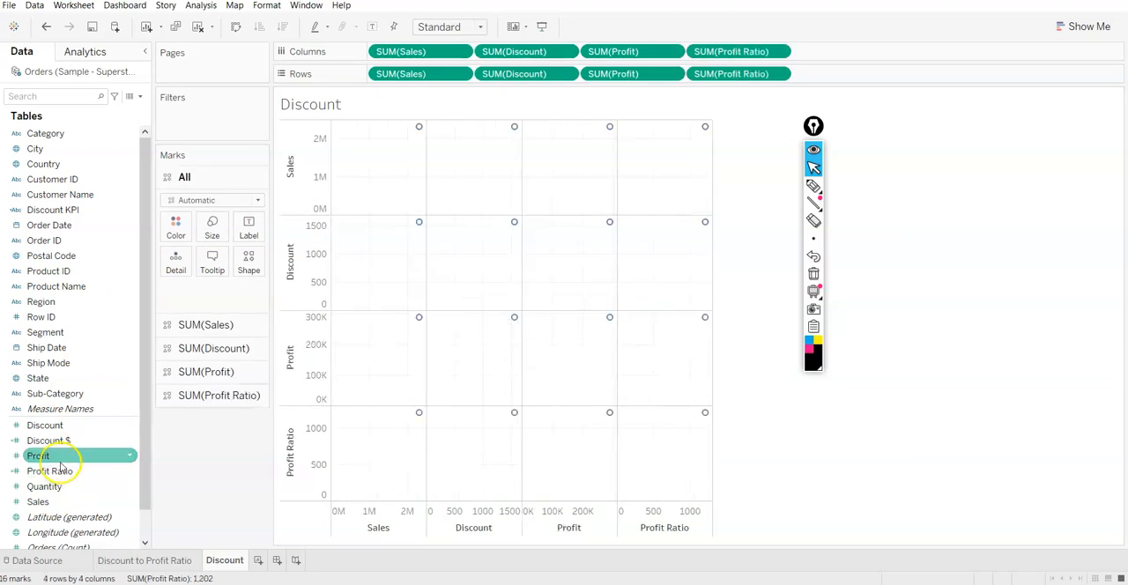
pyautogui.click(190, 5)
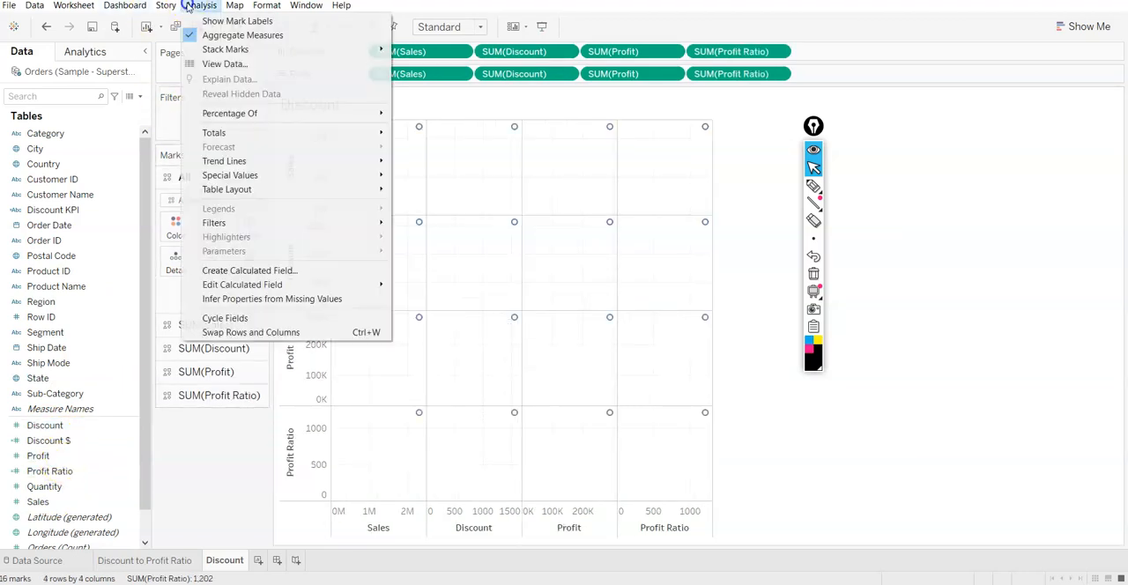
pyautogui.click(256, 35)
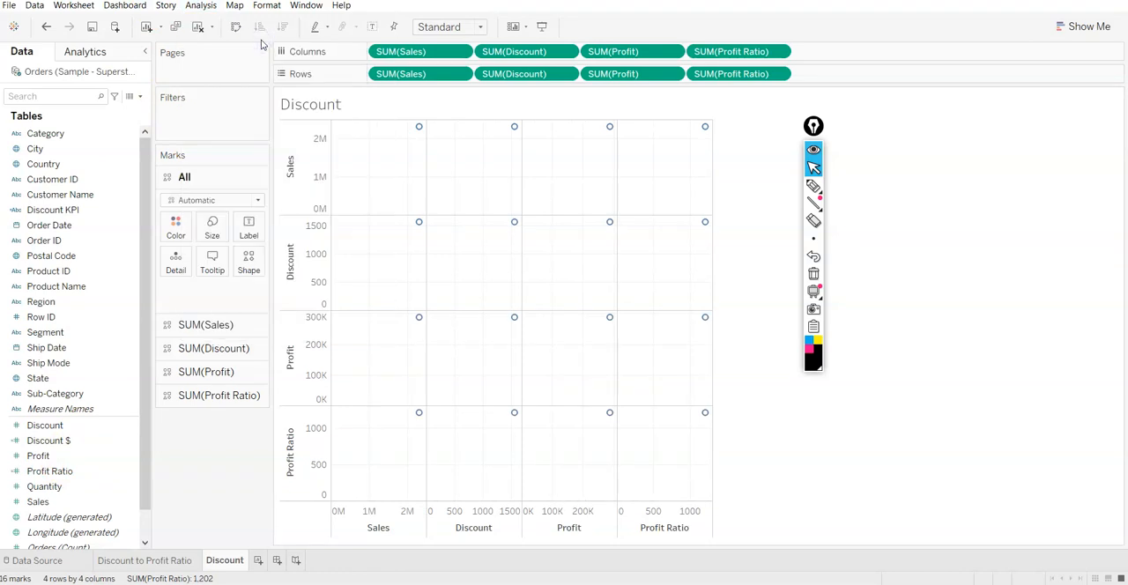
pyautogui.moveTo(686, 307)
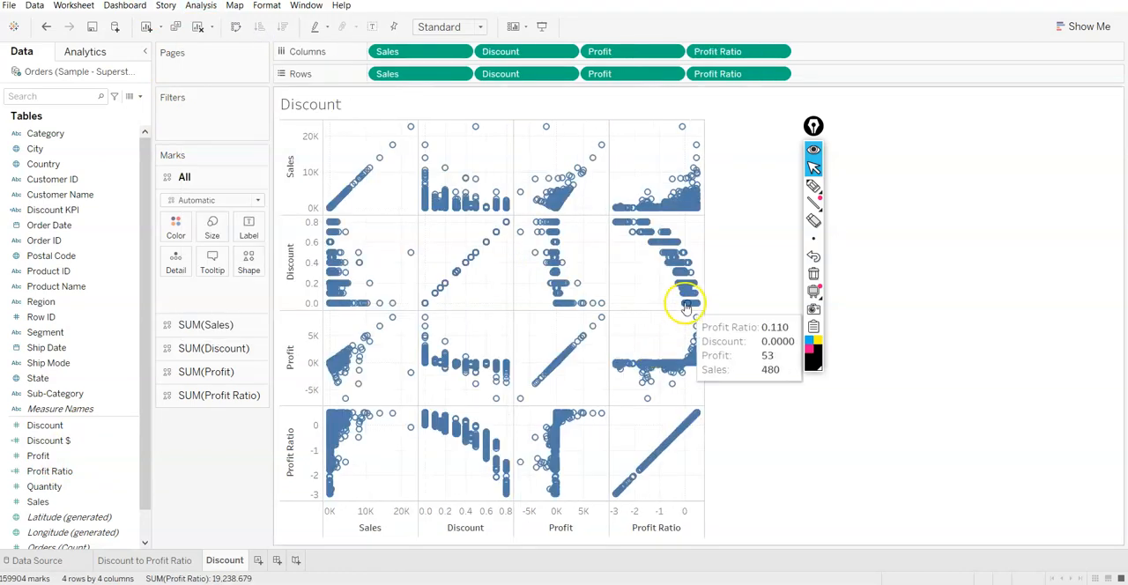
# Undo the measure matrix and clear the remaining fields from the Discount sheet
pyautogui.hotkey('ctrl', 'z')
pyautogui.hotkey('ctrl', 'z')
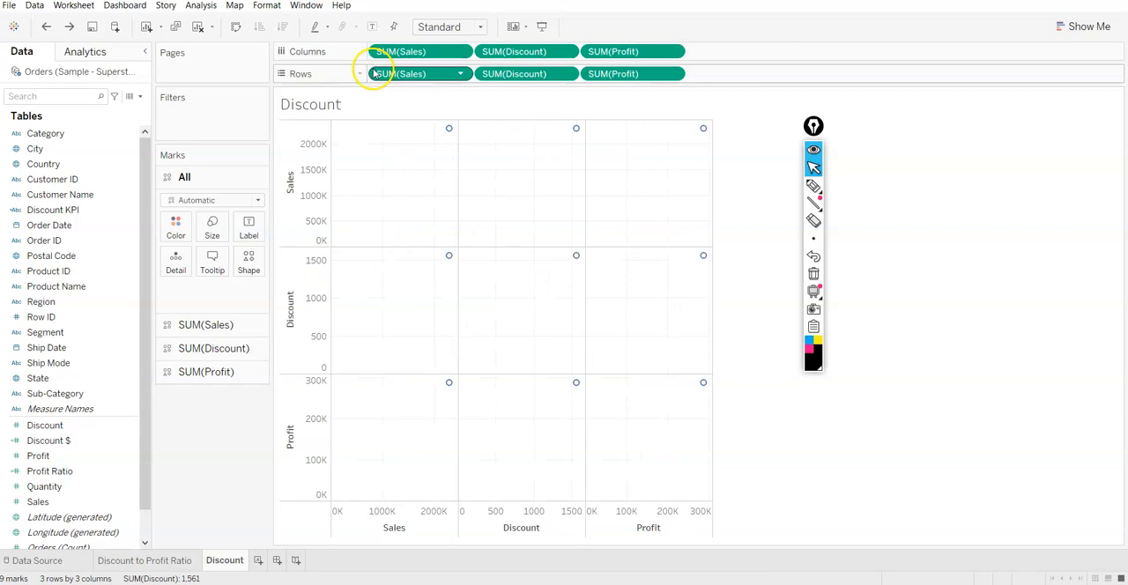
pyautogui.hotkey('ctrl', 'z')
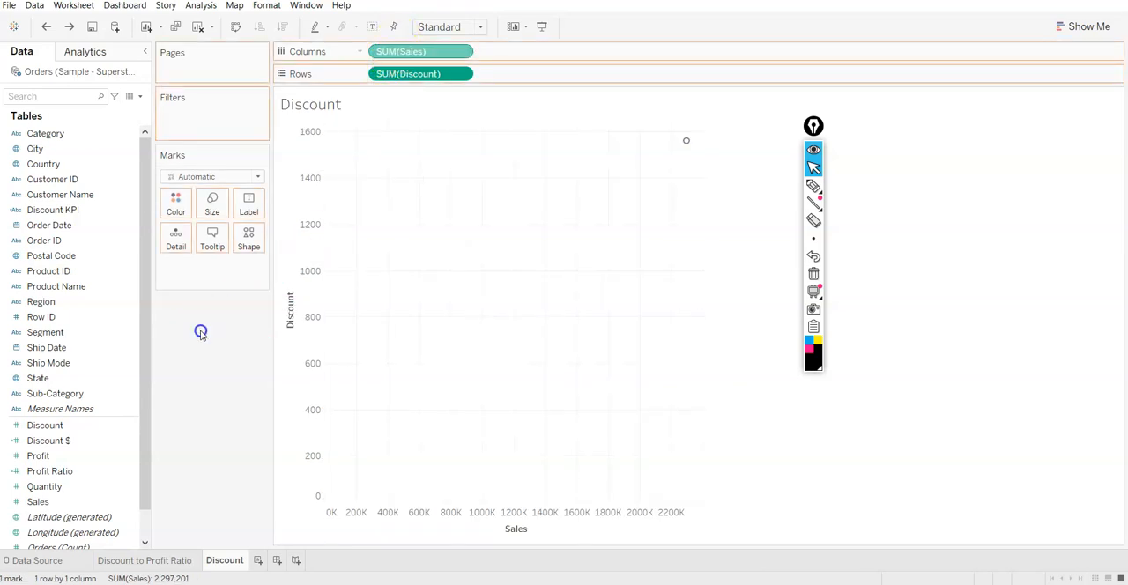
pyautogui.hotkey('ctrl', 'z')
pyautogui.moveTo(417, 72); pyautogui.dragTo(158, 393)
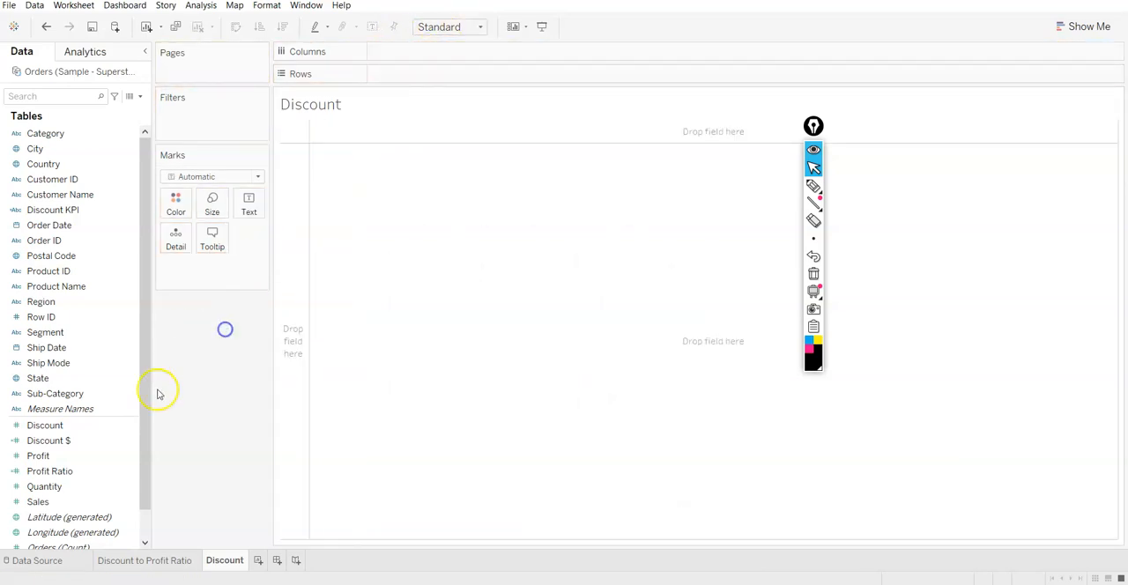
# Lay out Measure Names and Measure Values on Columns against Discount on Rows
pyautogui.doubleClick(71, 410)
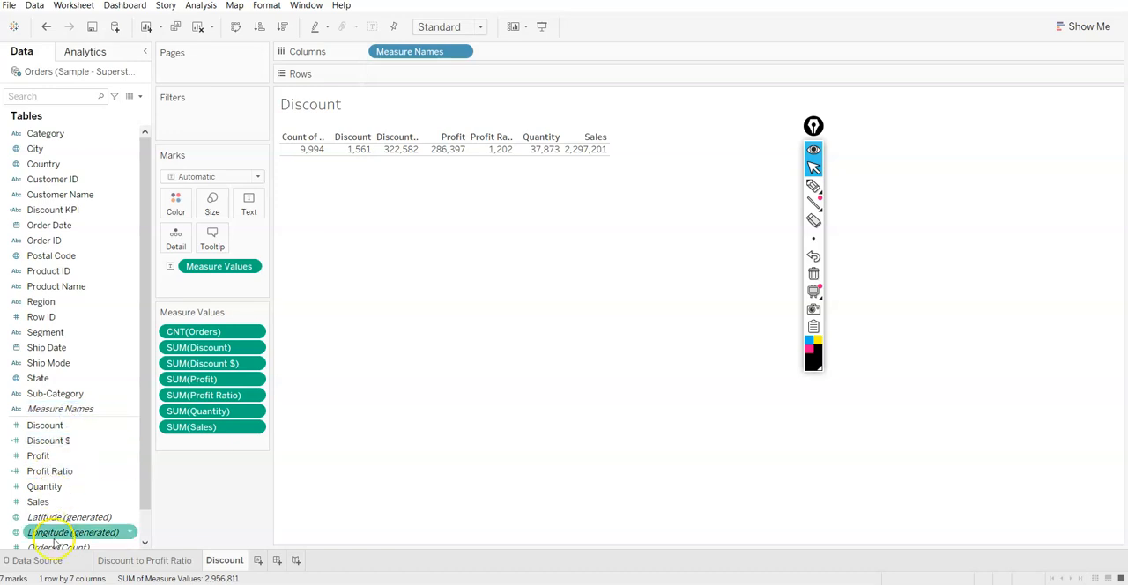
pyautogui.scroll(-1, 54, 542)
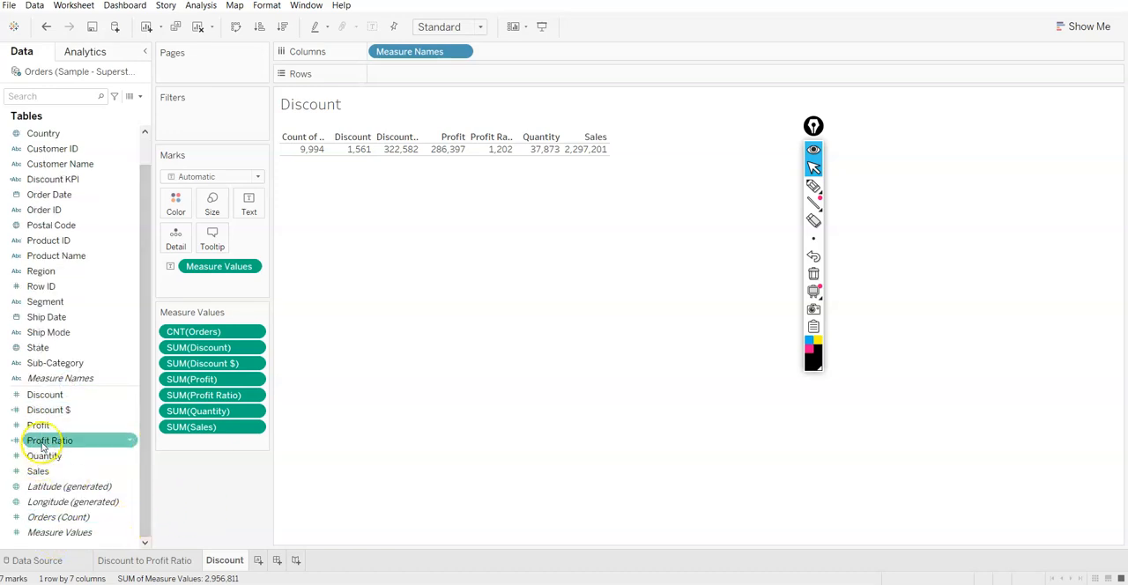
pyautogui.moveTo(52, 396); pyautogui.dragTo(391, 79)
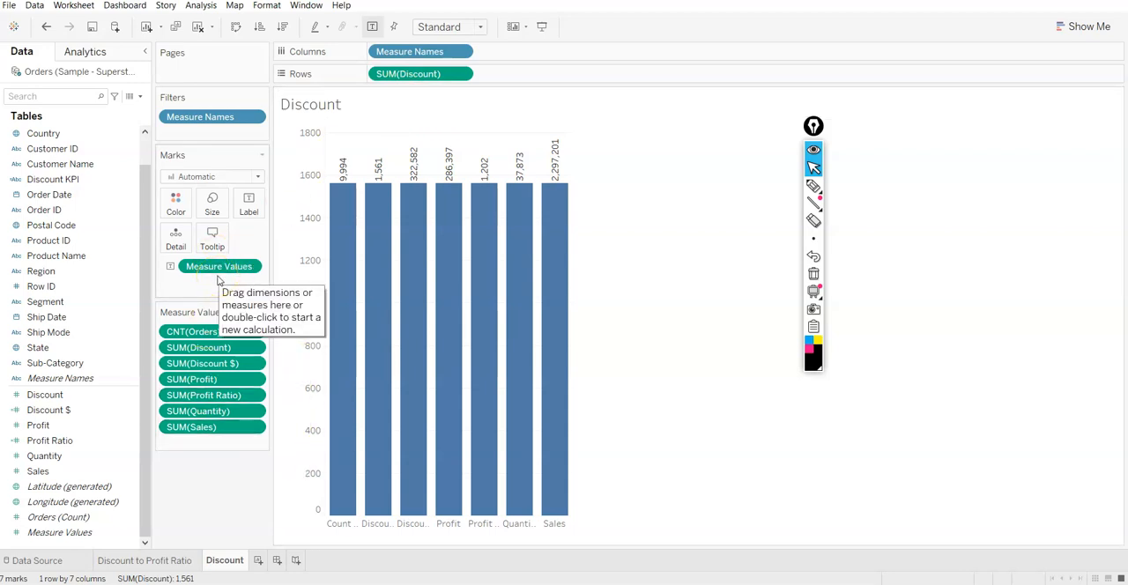
pyautogui.moveTo(245, 262); pyautogui.dragTo(512, 55)
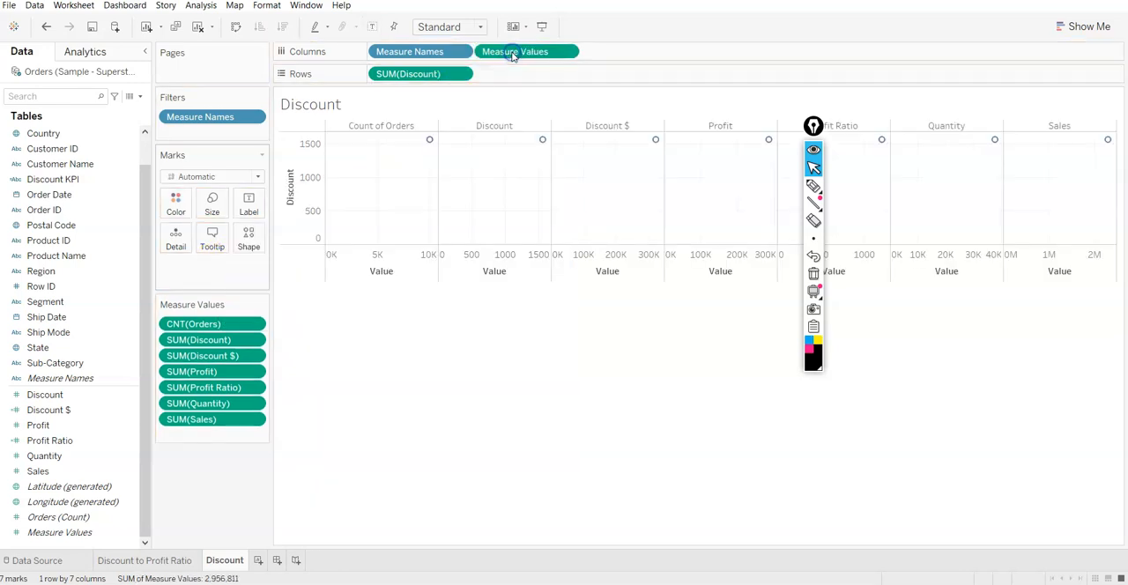
pyautogui.click(492, 58)
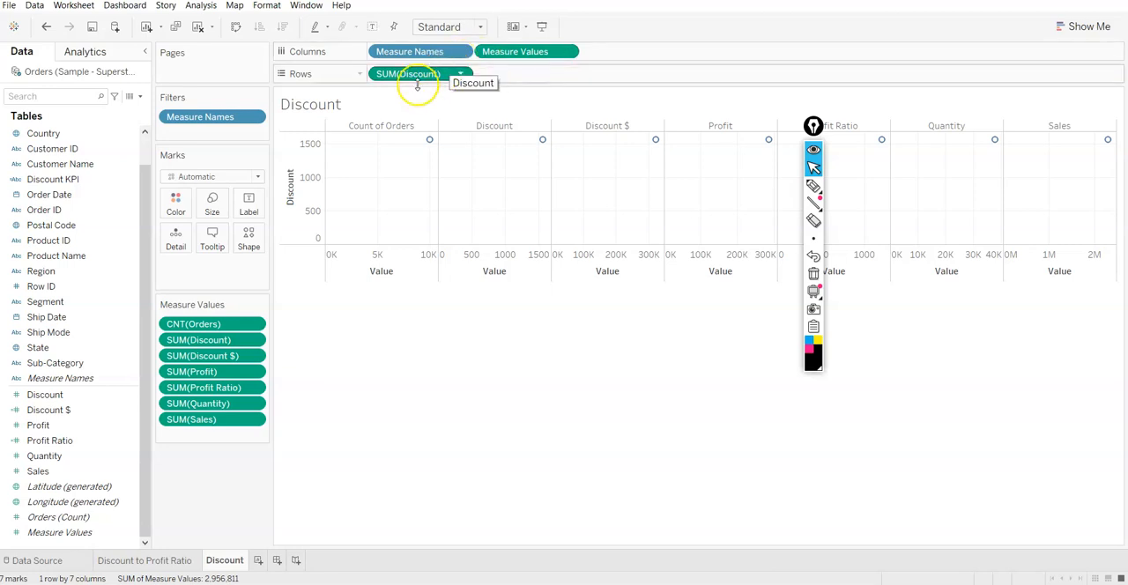
# Sort Measure Names by data source order, ascending
pyautogui.click(464, 52)
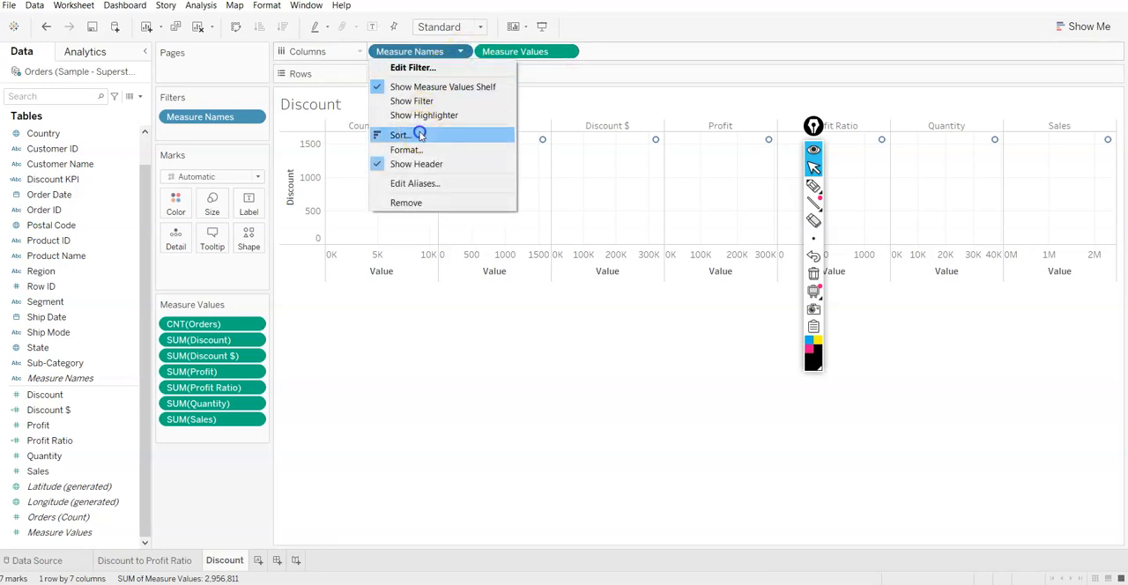
pyautogui.click(413, 135)
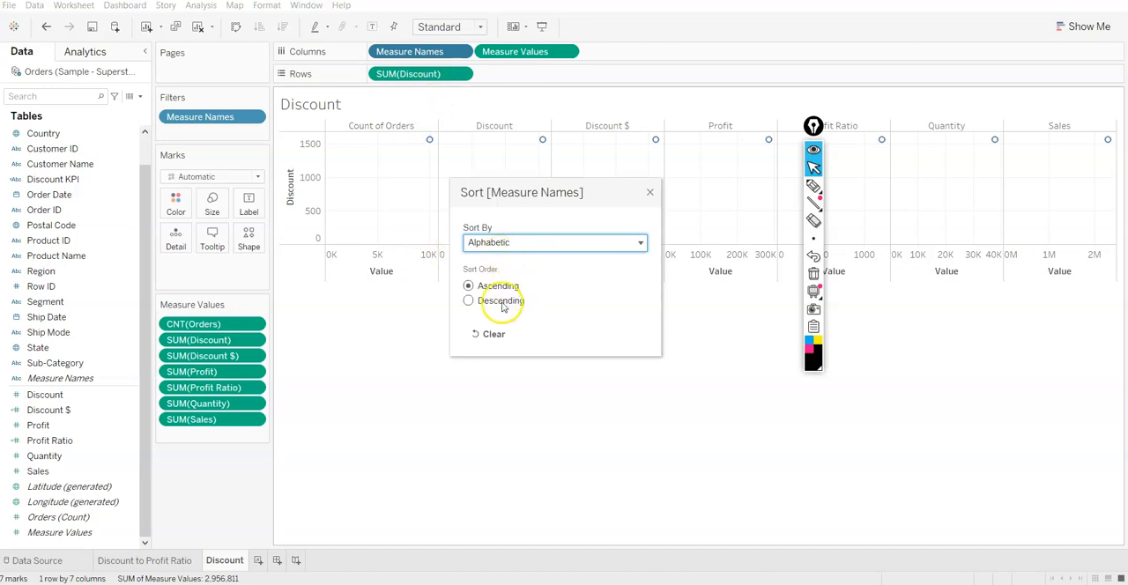
pyautogui.click(528, 241)
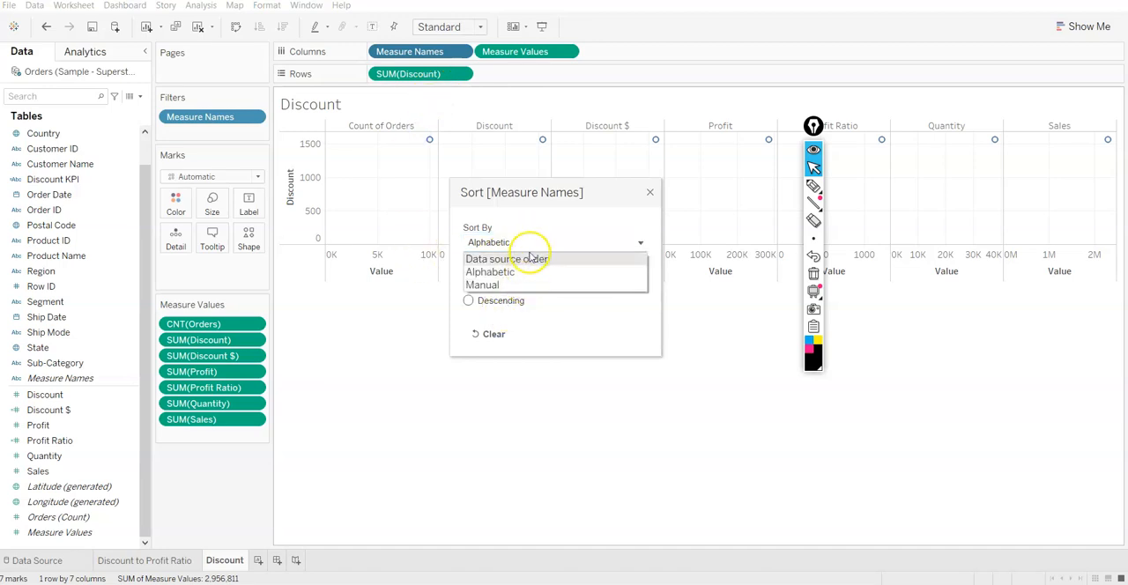
pyautogui.click(532, 259)
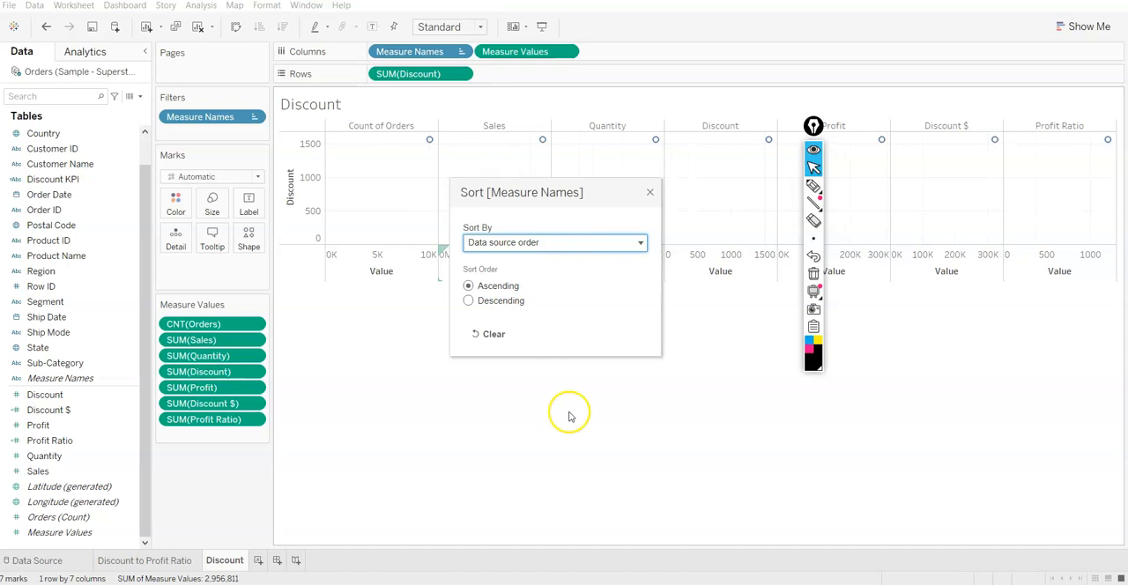
pyautogui.click(649, 193)
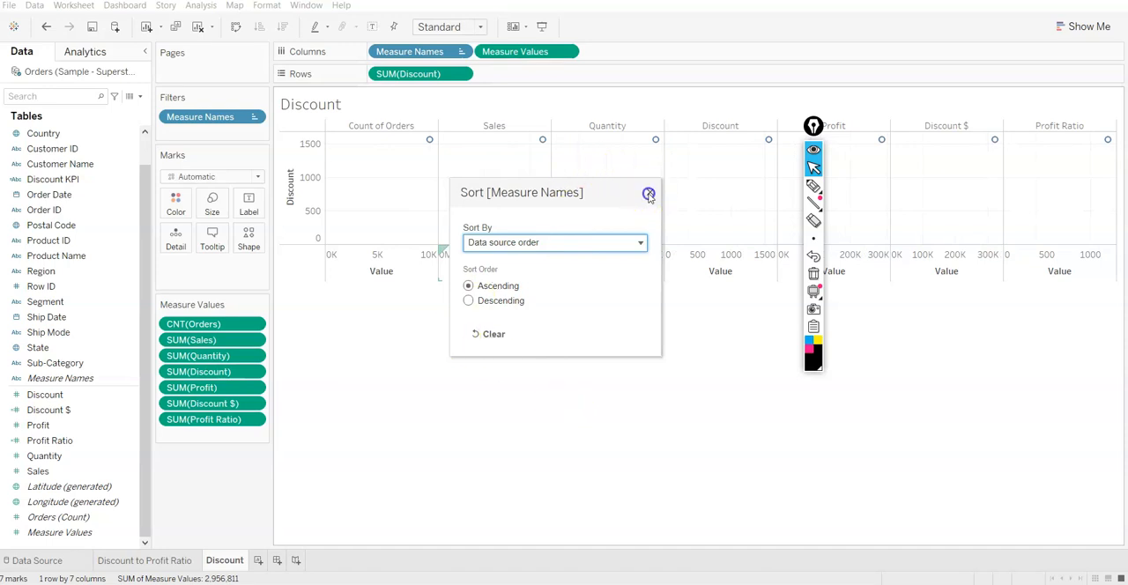
# Remove the Count of Orders column from the view
pyautogui.rightClick(394, 132)
pyautogui.rightClick(394, 126)
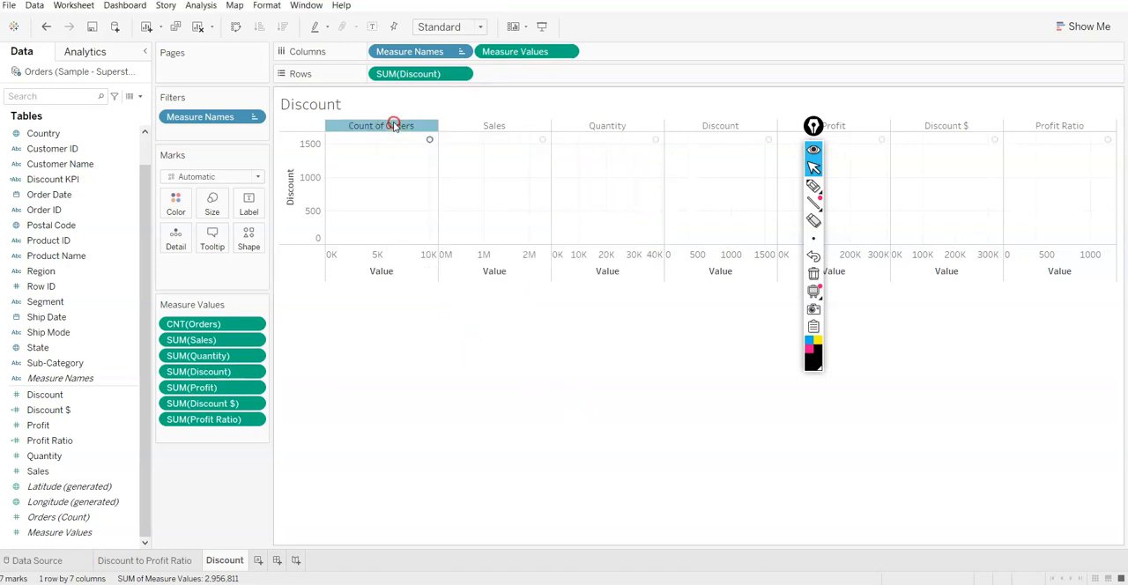
pyautogui.click(413, 146)
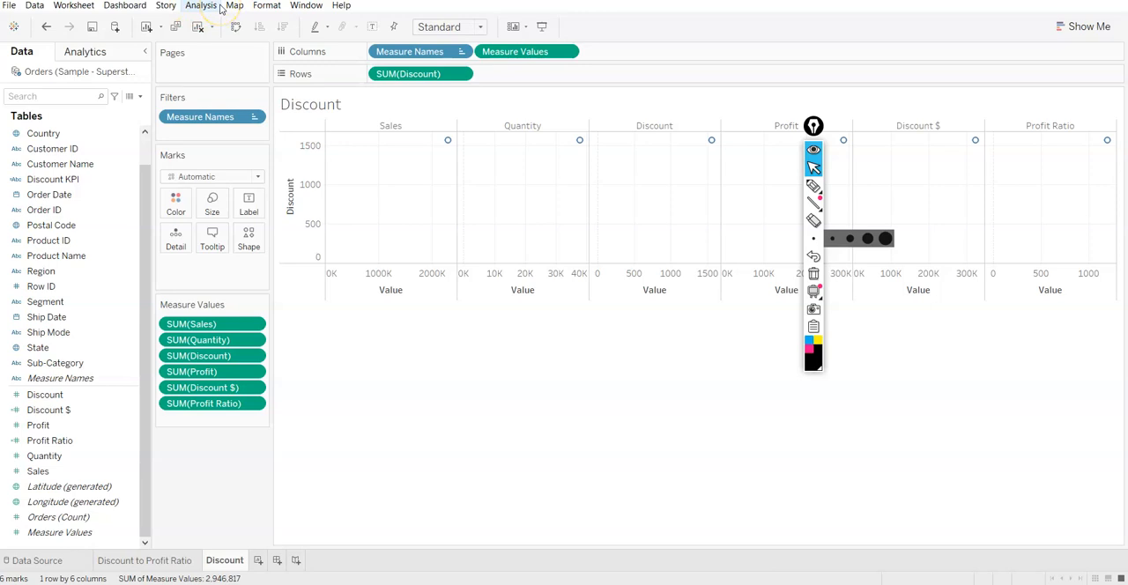
# Change the mark type to Bar and turn off measure aggregation for the sheet
pyautogui.click(197, 174)
pyautogui.click(202, 205)
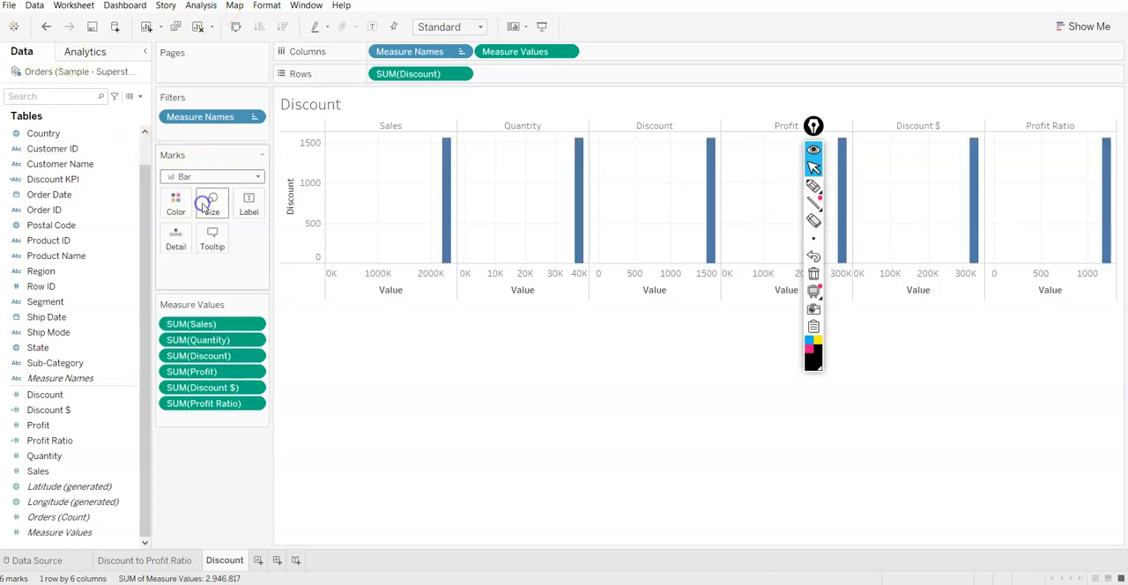
pyautogui.click(200, 6)
pyautogui.click(213, 37)
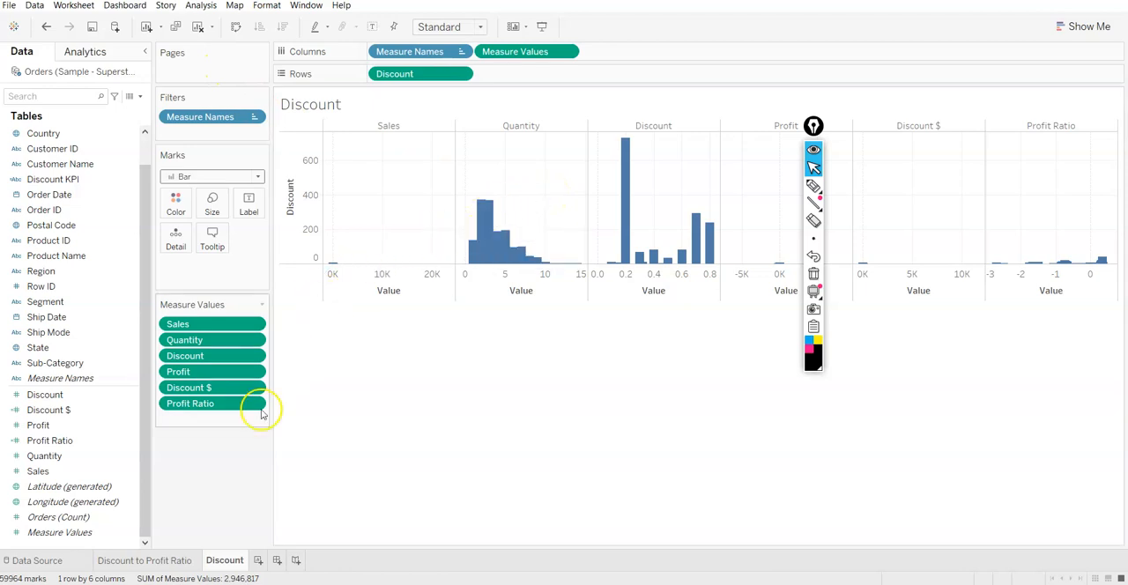
# Color the bars by Profit Ratio and add Profit to their tooltip
pyautogui.click(43, 442)
pyautogui.moveTo(42, 443); pyautogui.dragTo(169, 210)
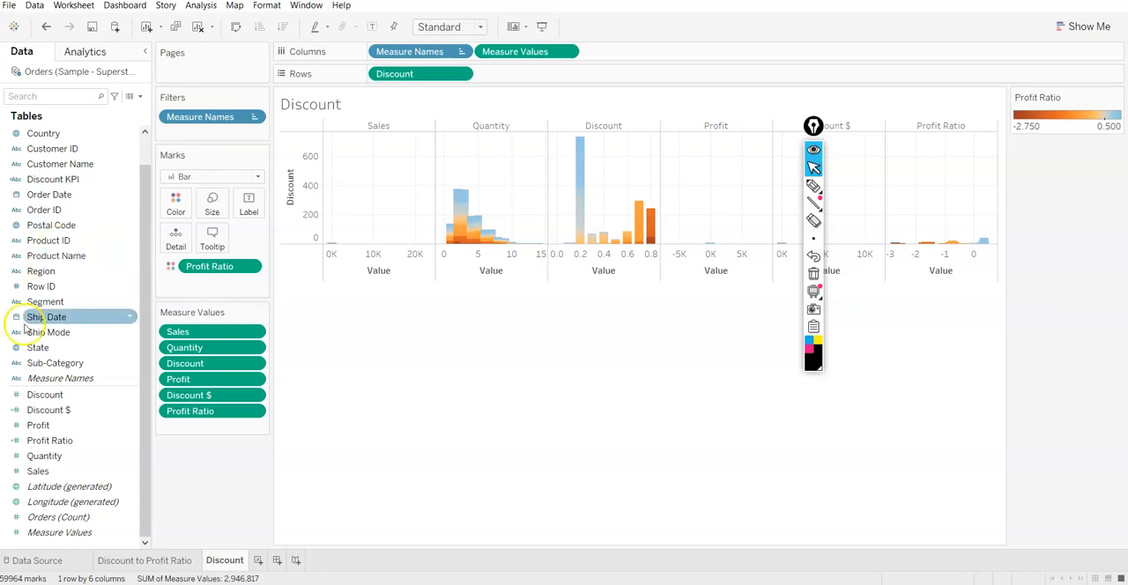
pyautogui.moveTo(38, 426); pyautogui.dragTo(211, 236)
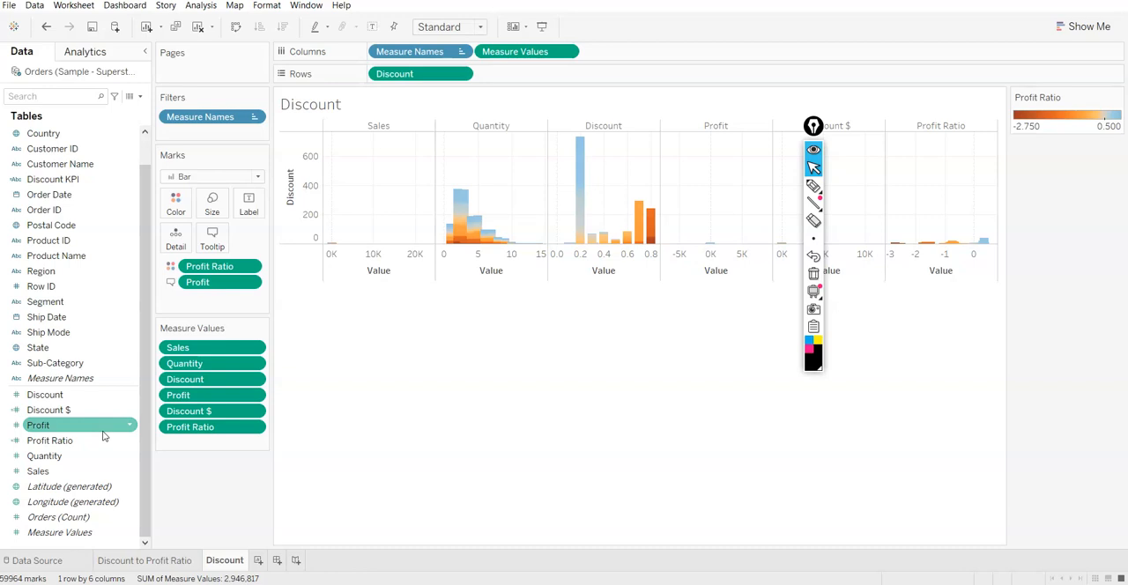
# Format the Discount axis numbers on the Discount sheet as percentages with 0 decimal places
pyautogui.rightClick(305, 195)
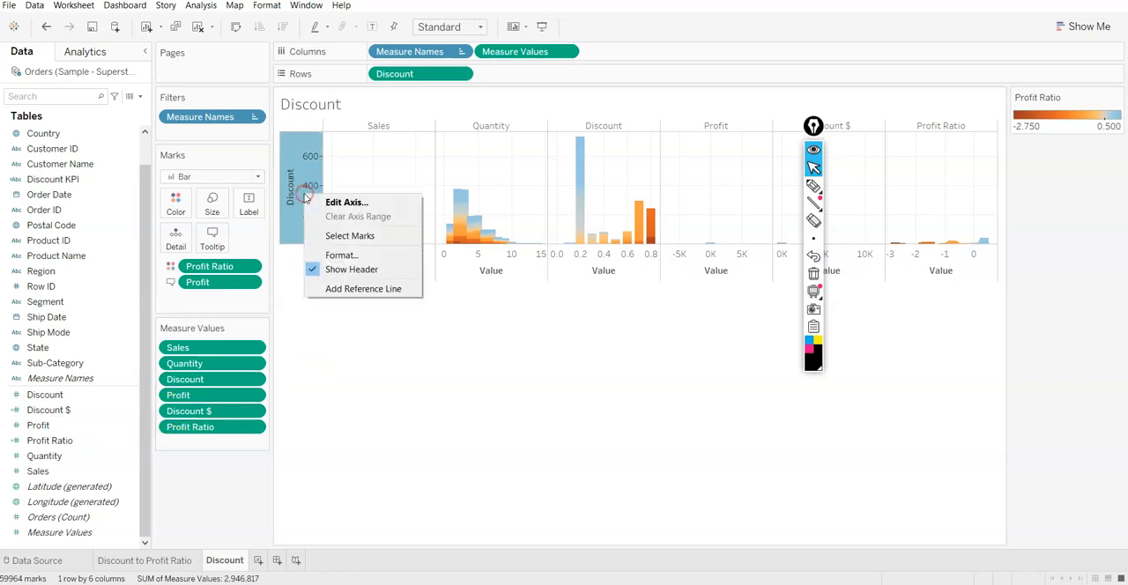
pyautogui.click(341, 255)
pyautogui.click(117, 226)
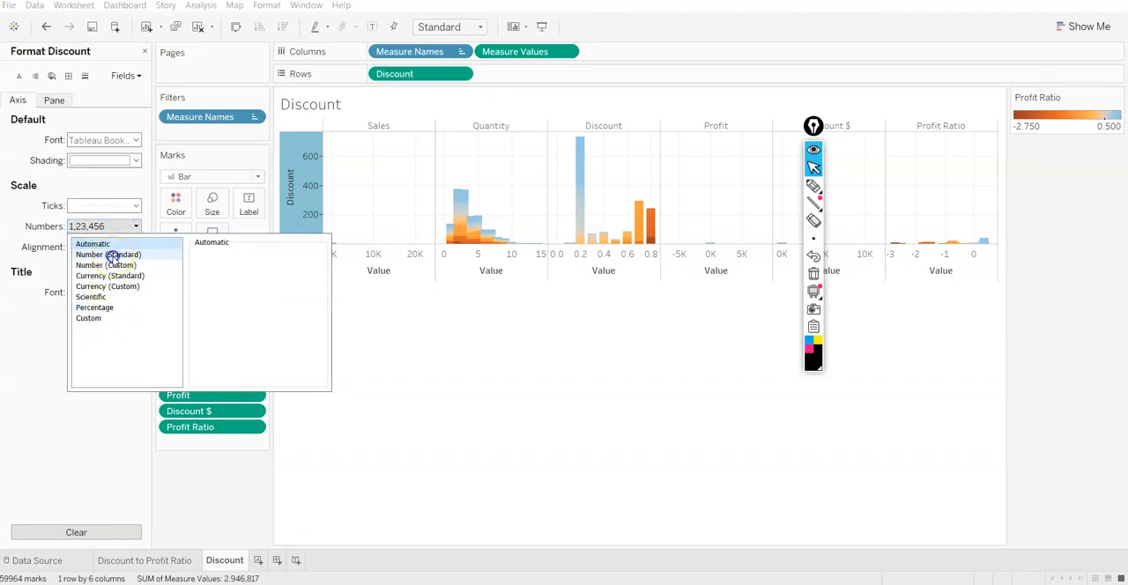
pyautogui.click(113, 254)
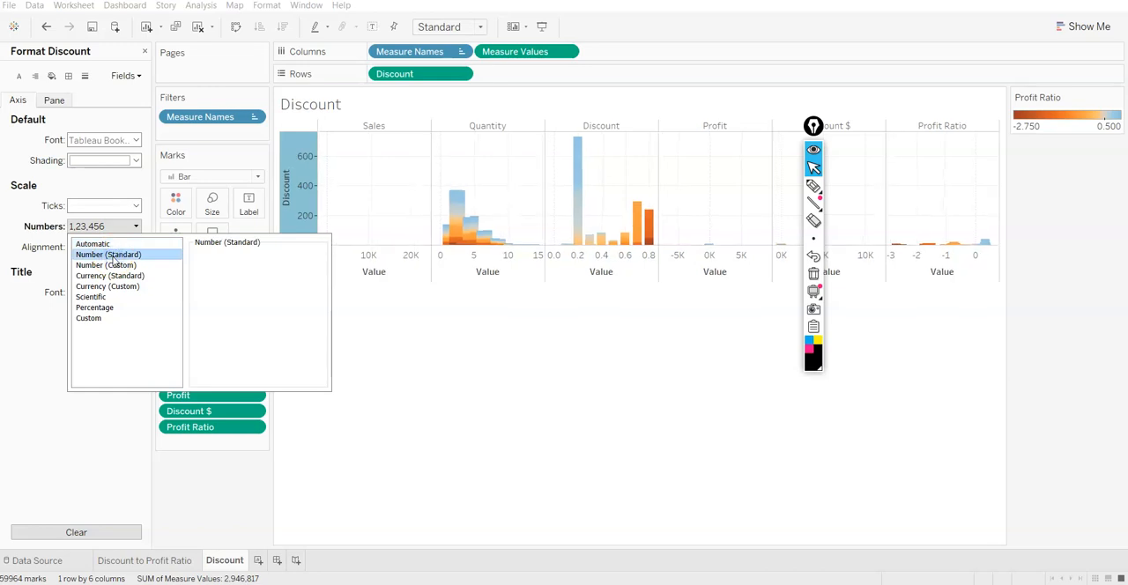
pyautogui.click(94, 308)
pyautogui.click(218, 269)
pyautogui.click(227, 274)
pyautogui.click(228, 275)
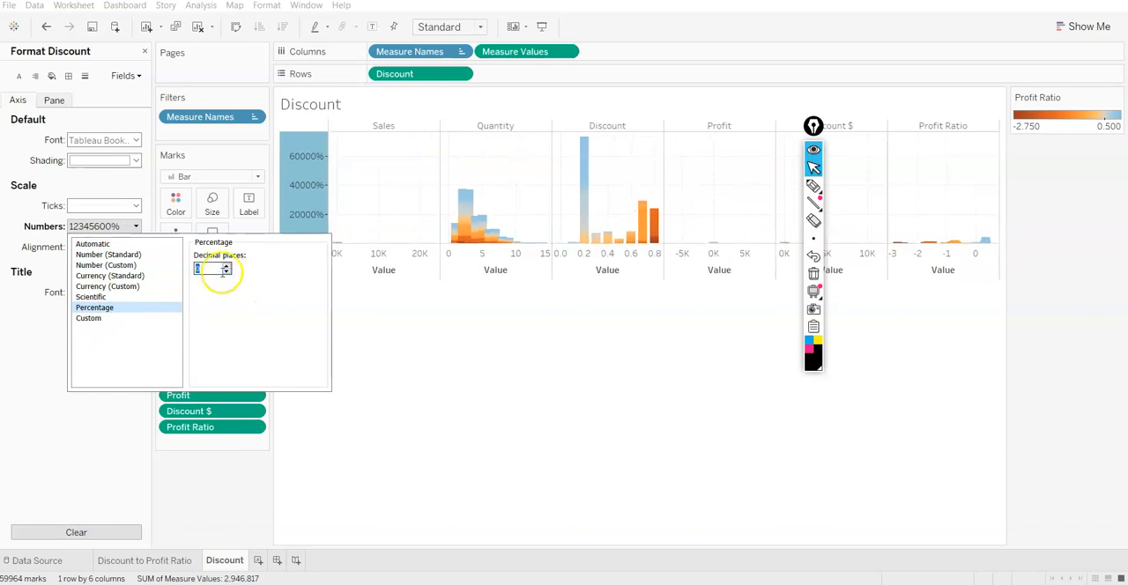
# Reset the Discount axis number format to Automatic and close the formatting options
pyautogui.click(112, 318)
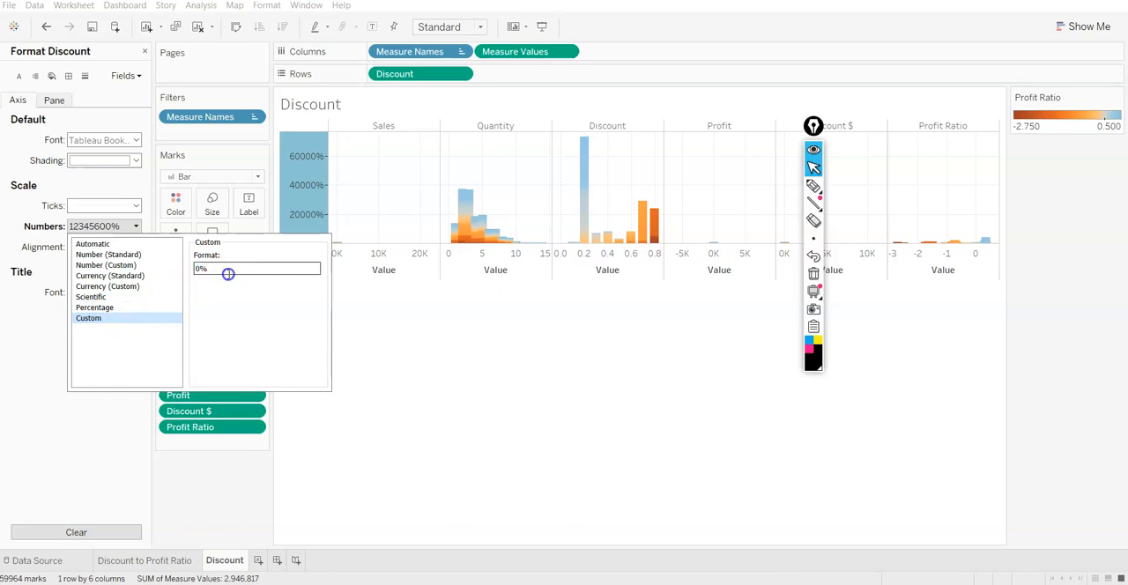
pyautogui.click(342, 305)
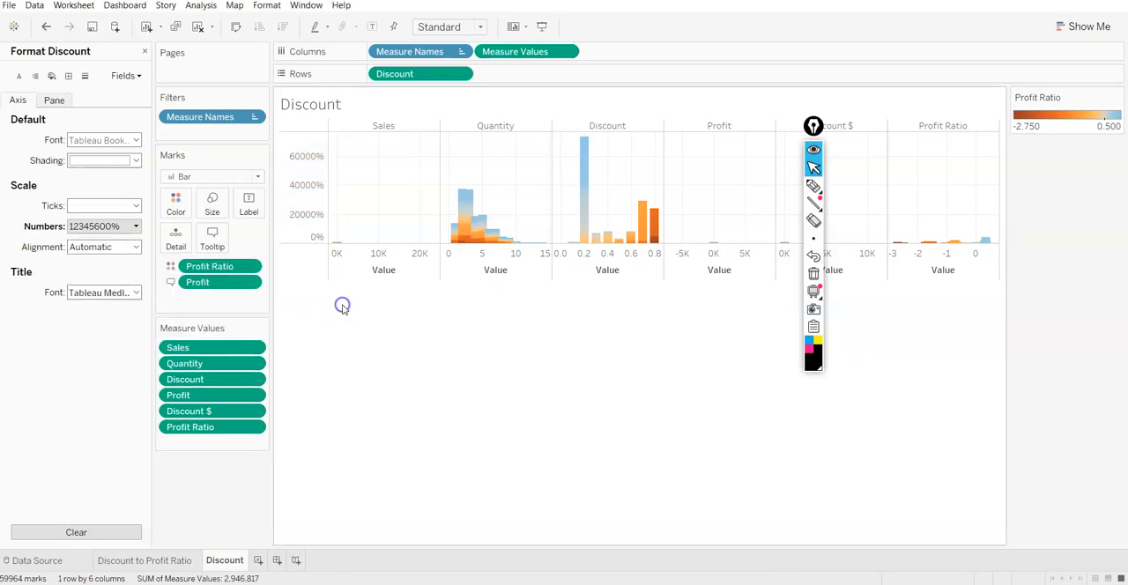
pyautogui.click(121, 226)
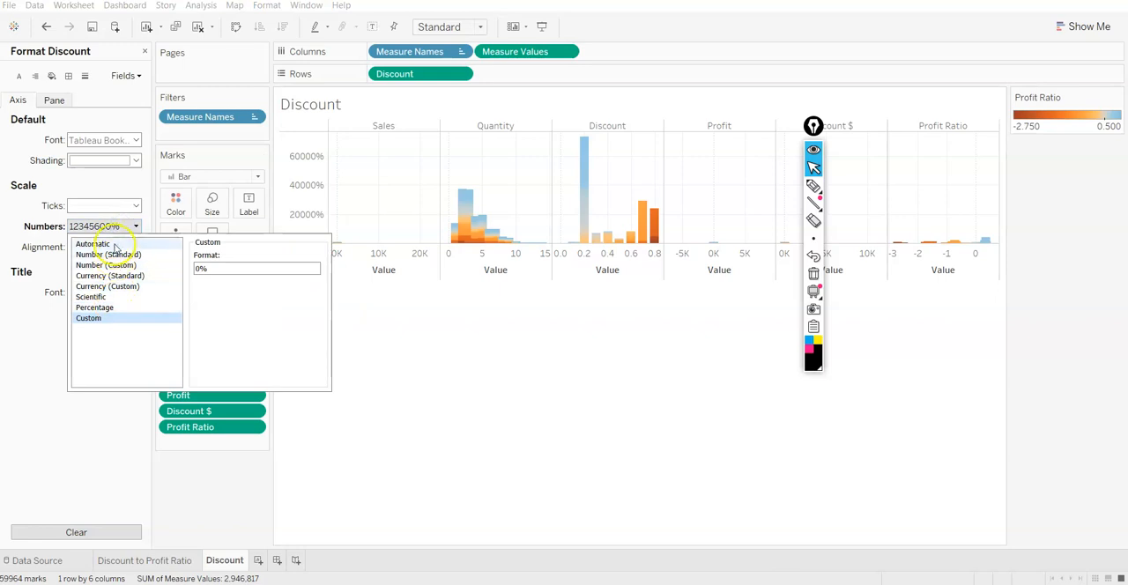
pyautogui.click(405, 424)
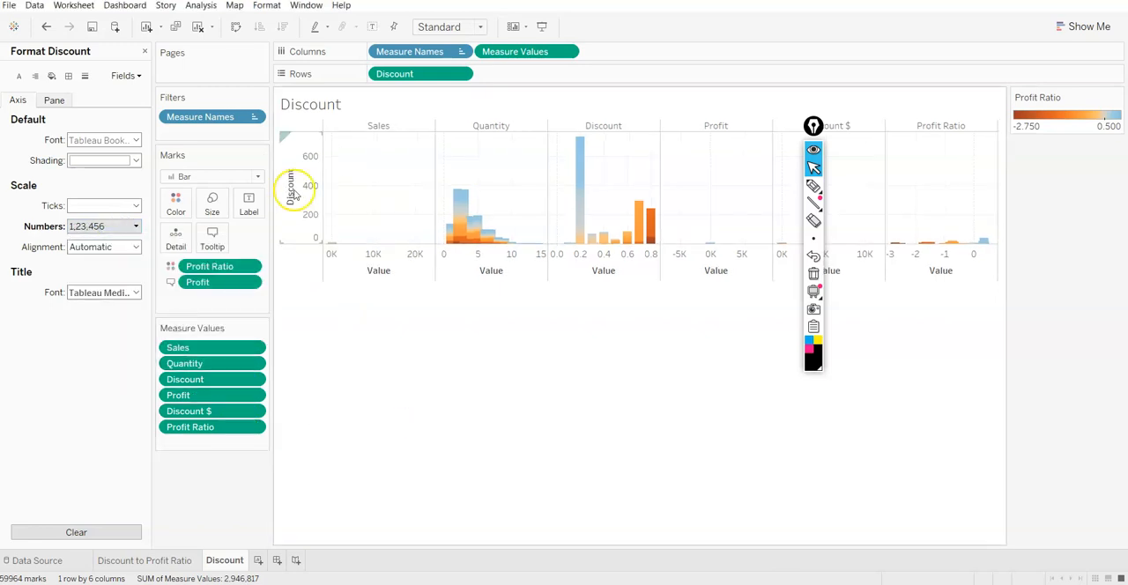
pyautogui.click(144, 51)
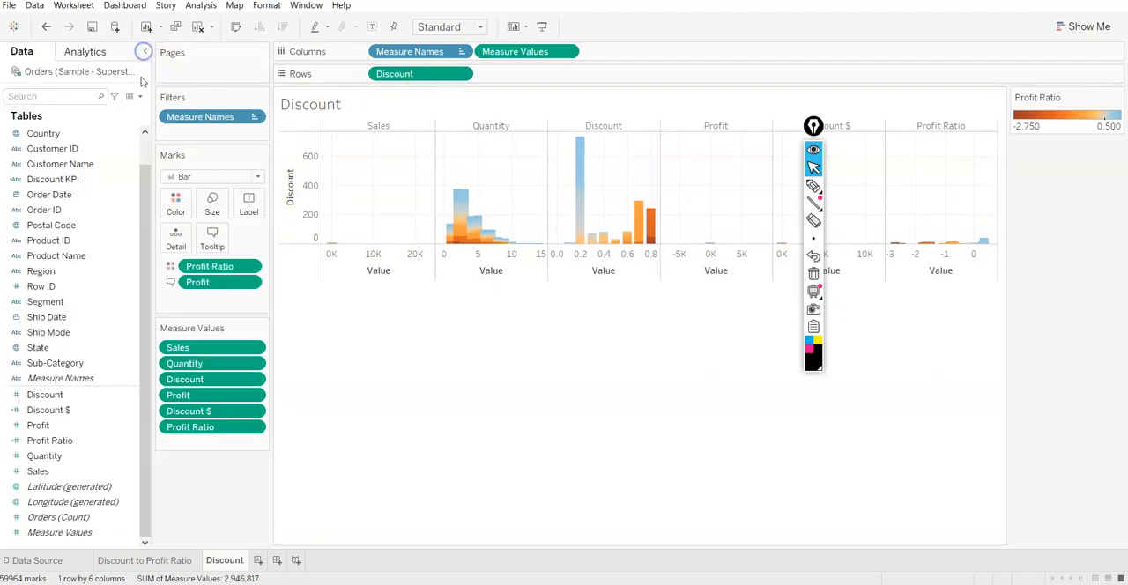
# Add Discount $ and Profit Ratio to the tooltip of the Discount sheet's bars
pyautogui.click(56, 410)
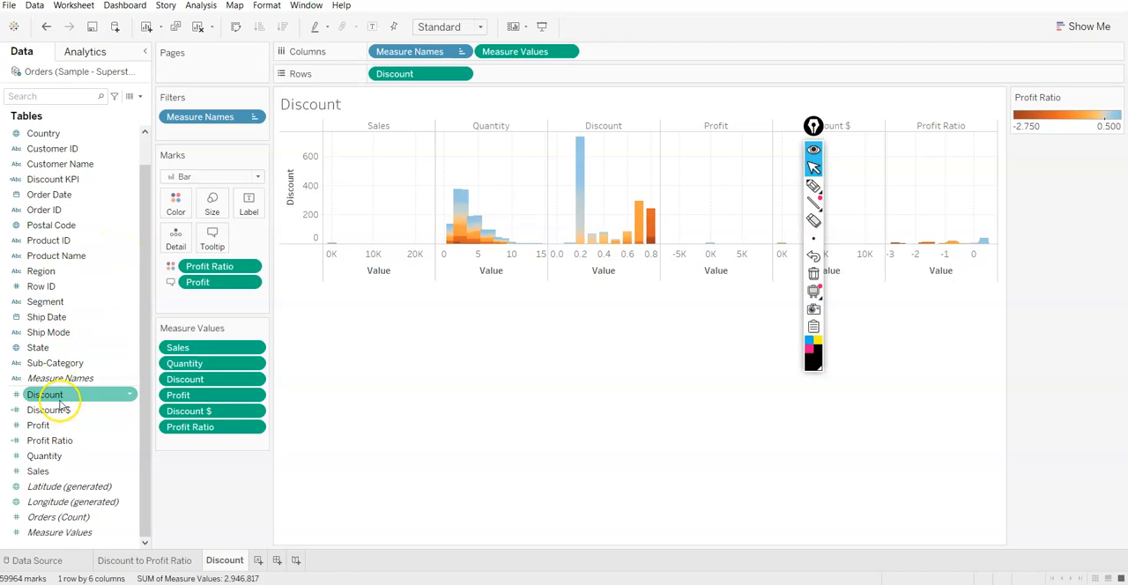
pyautogui.moveTo(66, 408); pyautogui.dragTo(208, 236)
pyautogui.moveTo(44, 441); pyautogui.dragTo(203, 238)
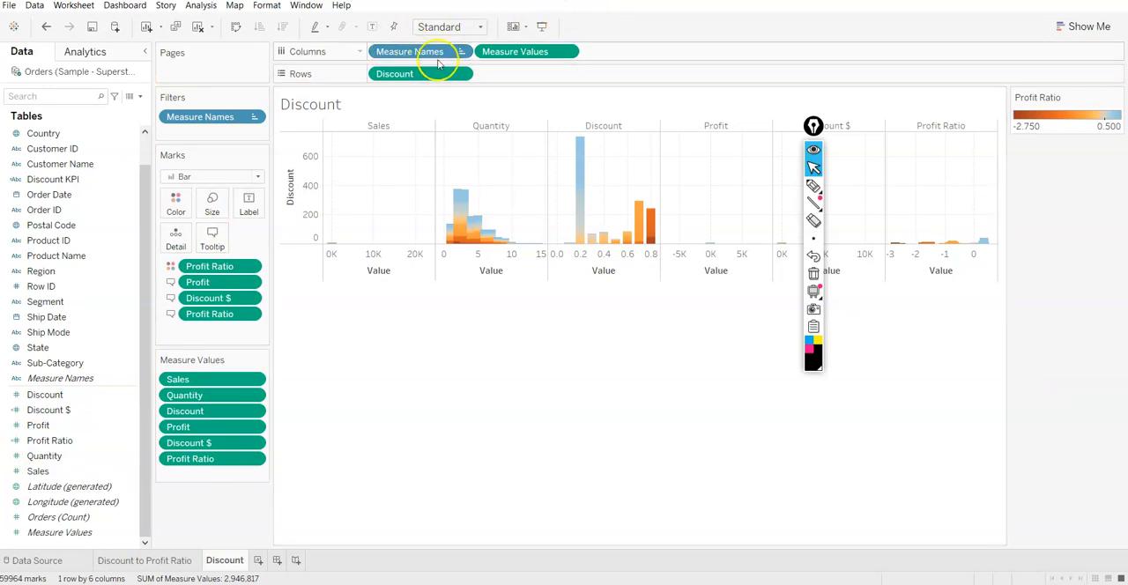
# Convert the Discount field on Rows from a summed measure to a dimension, keeping it continuous
pyautogui.click(461, 74)
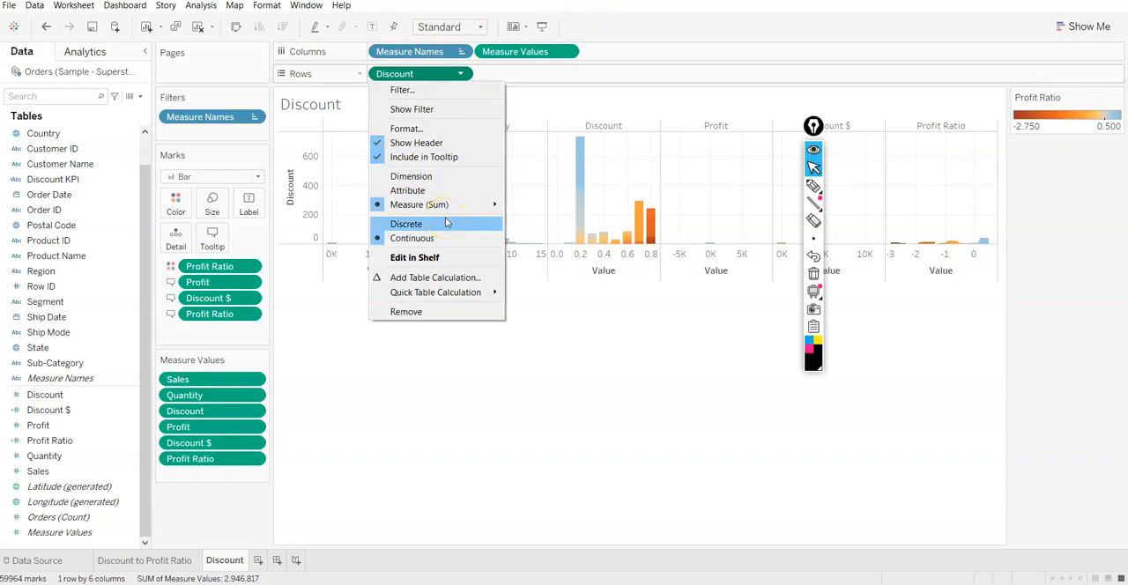
pyautogui.click(445, 177)
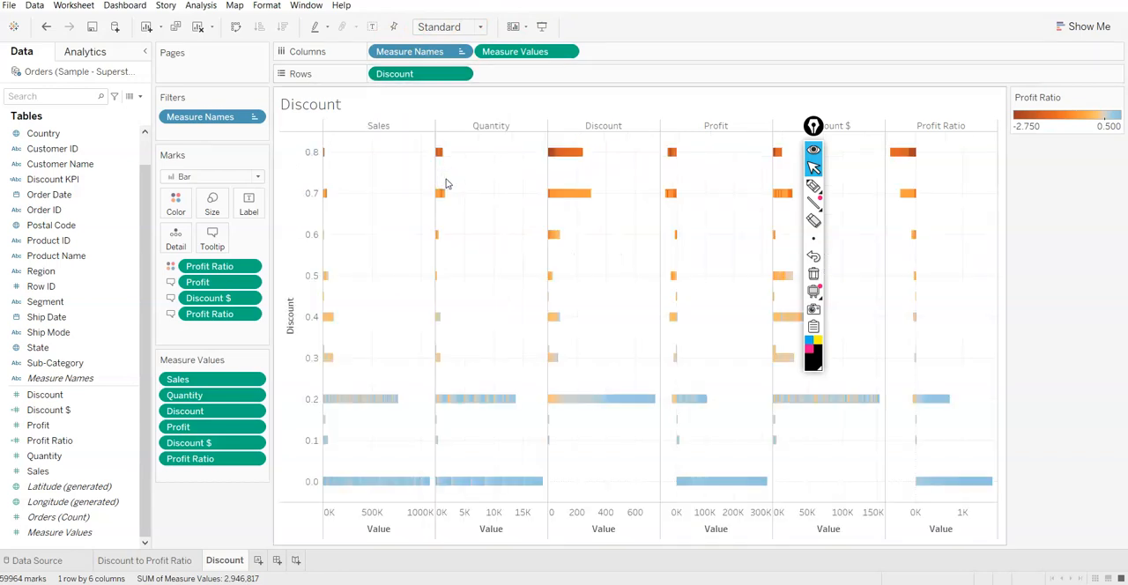
pyautogui.moveTo(813, 126)
pyautogui.mouseDown()
pyautogui.moveTo(849, 150)
pyautogui.moveTo(1040, 187)
pyautogui.mouseUp()
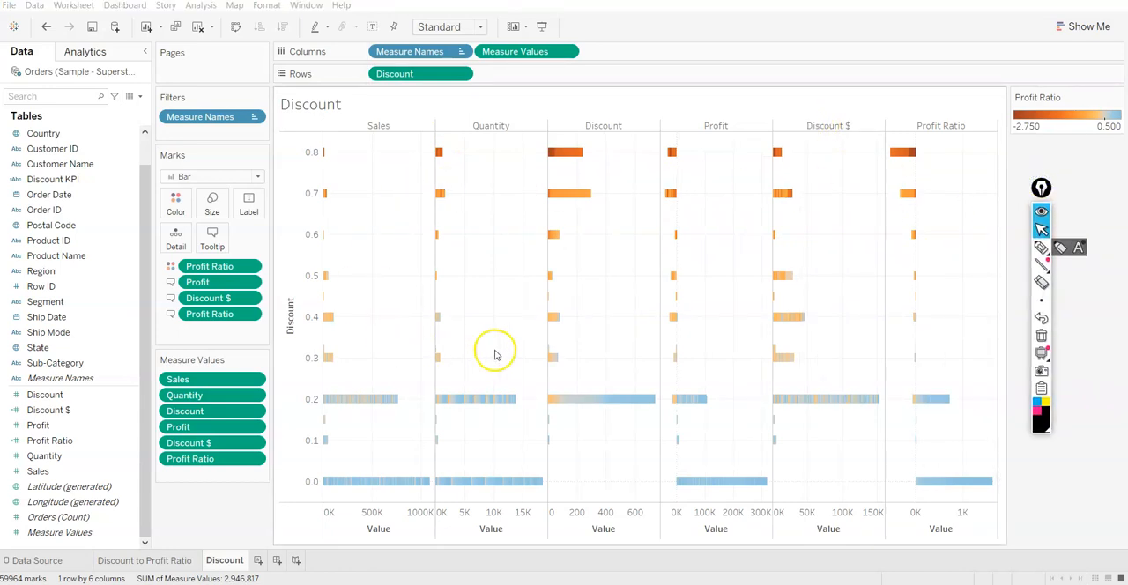
pyautogui.click(460, 73)
pyautogui.click(437, 175)
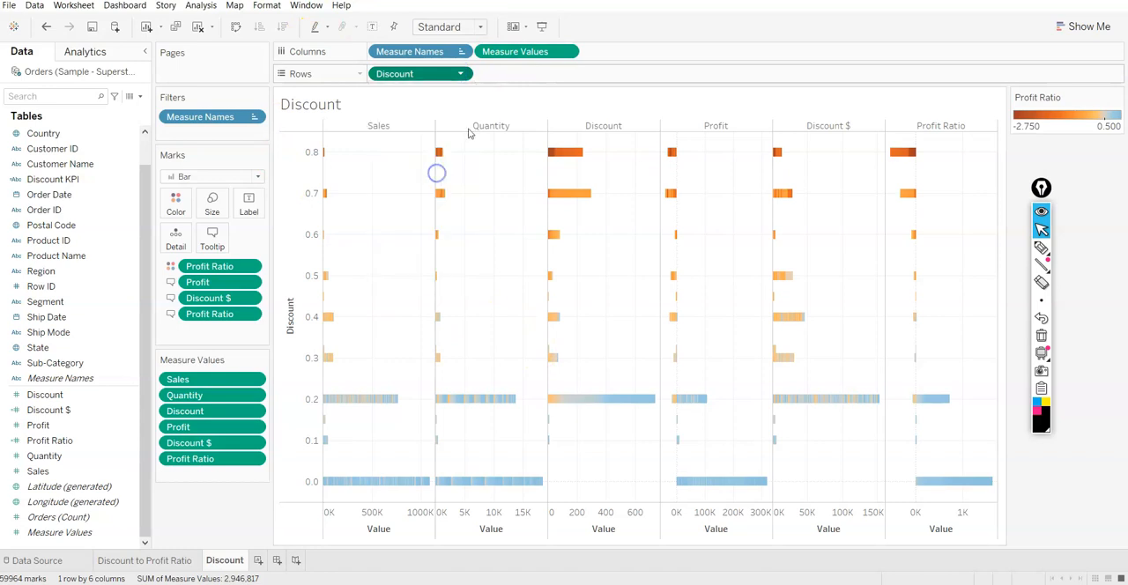
pyautogui.click(460, 73)
pyautogui.moveTo(476, 206)
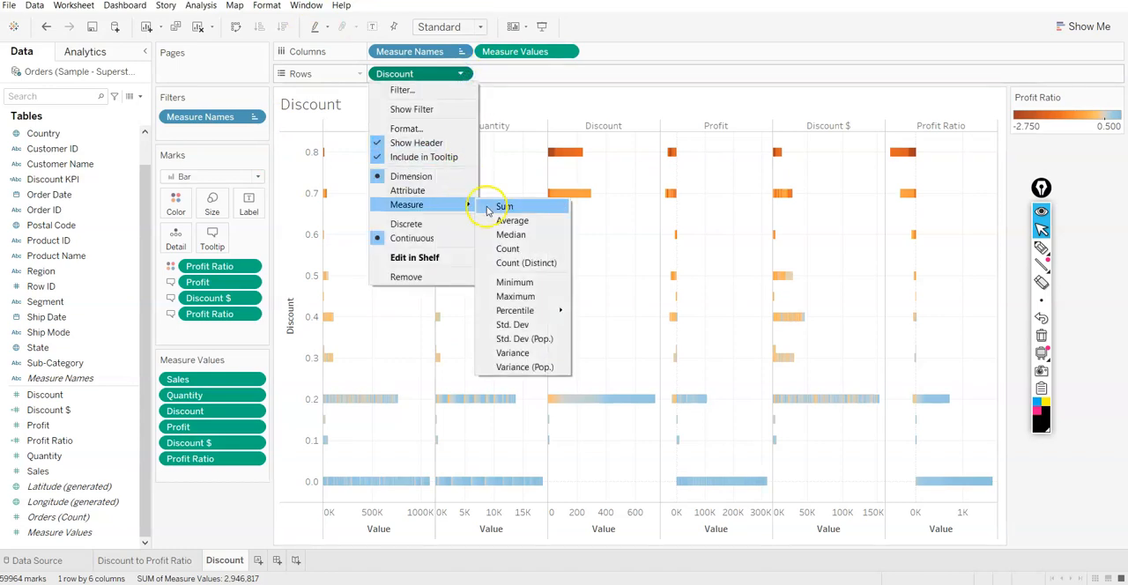
pyautogui.click(558, 81)
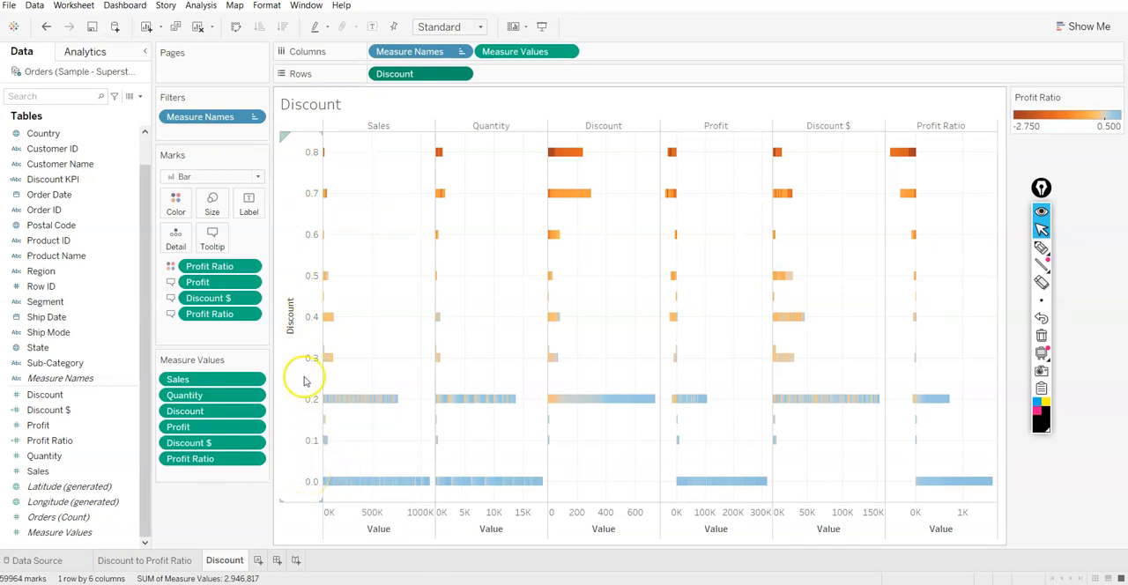
# Format the Discount axis numbers as percentages with 0 decimal places
pyautogui.rightClick(305, 294)
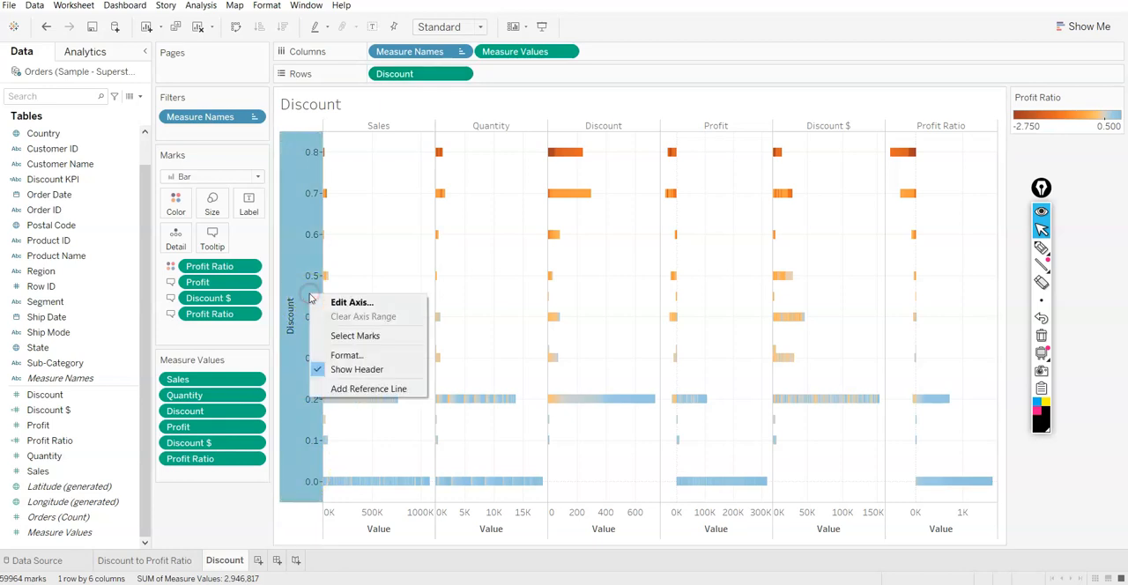
pyautogui.click(342, 355)
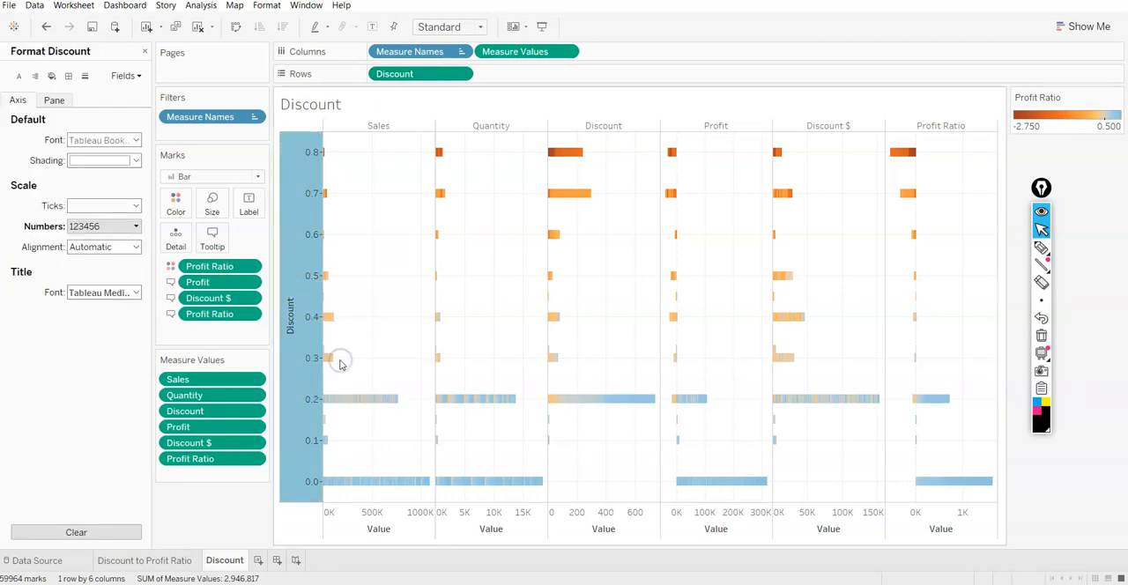
pyautogui.click(86, 226)
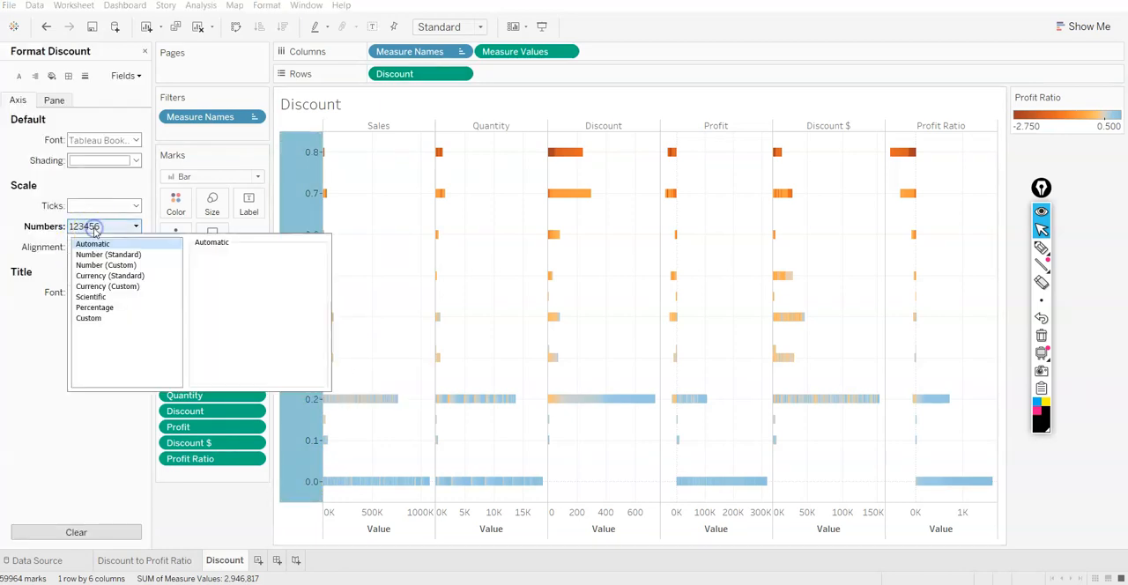
pyautogui.click(97, 307)
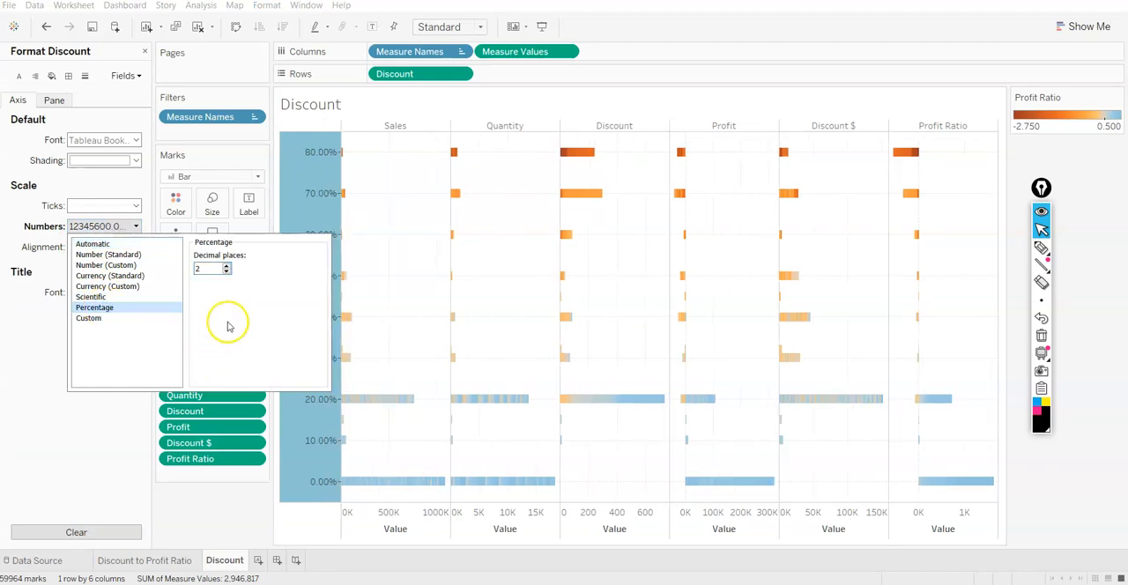
pyautogui.click(227, 272)
pyautogui.click(227, 272)
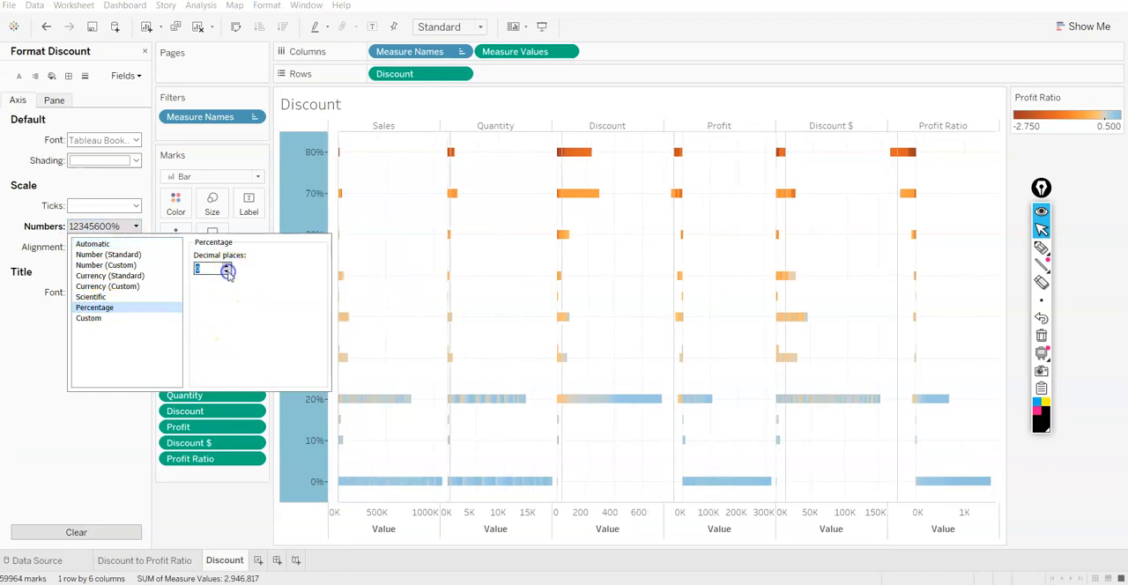
pyautogui.click(230, 510)
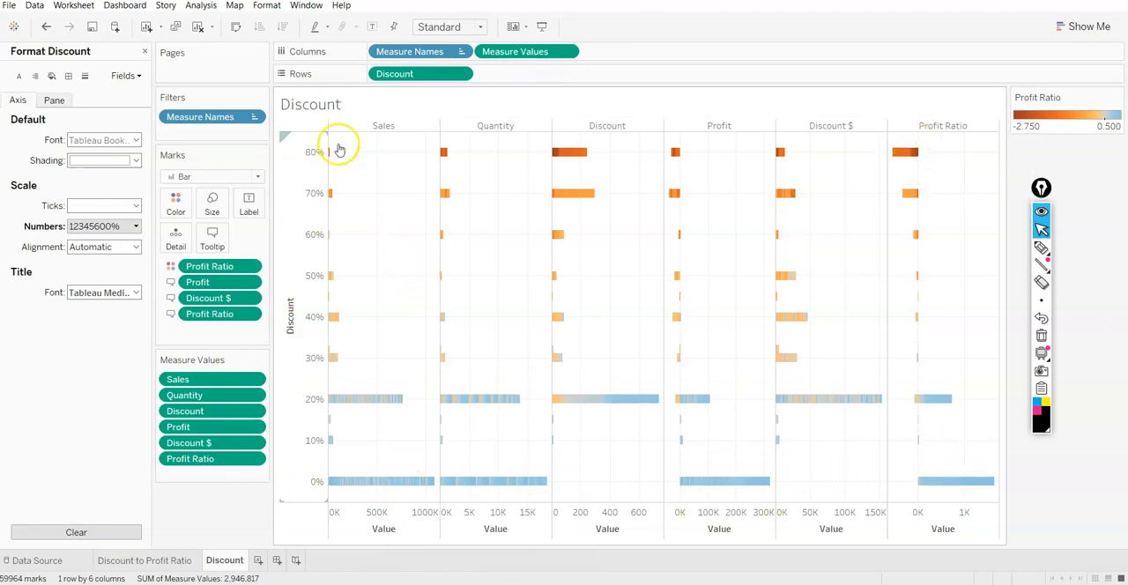
# Exclude the Quantity and Discount $ columns from the Discount sheet
pyautogui.rightClick(496, 133)
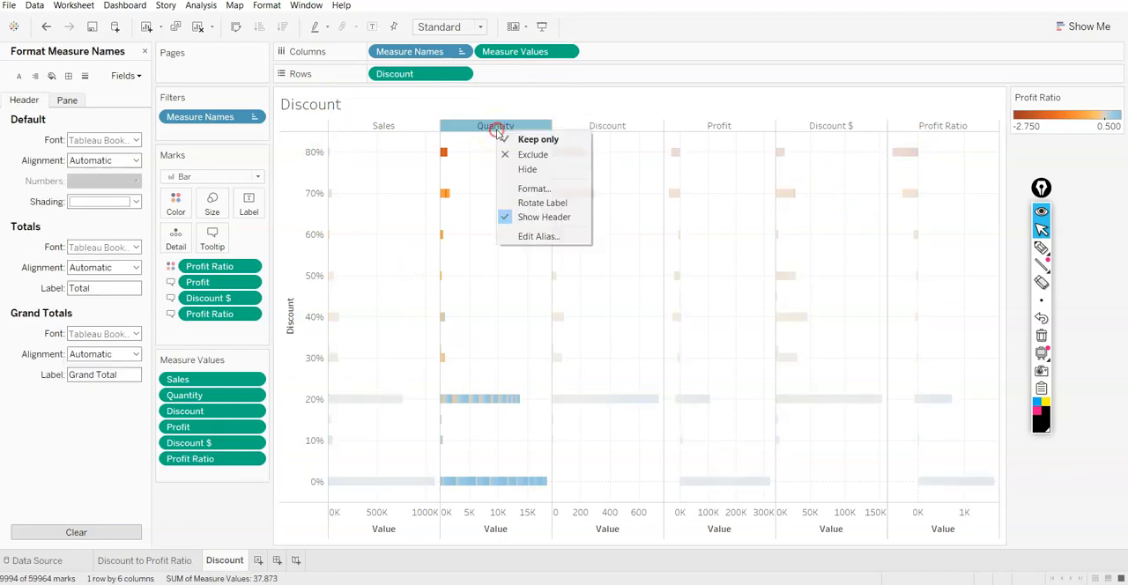
pyautogui.click(528, 154)
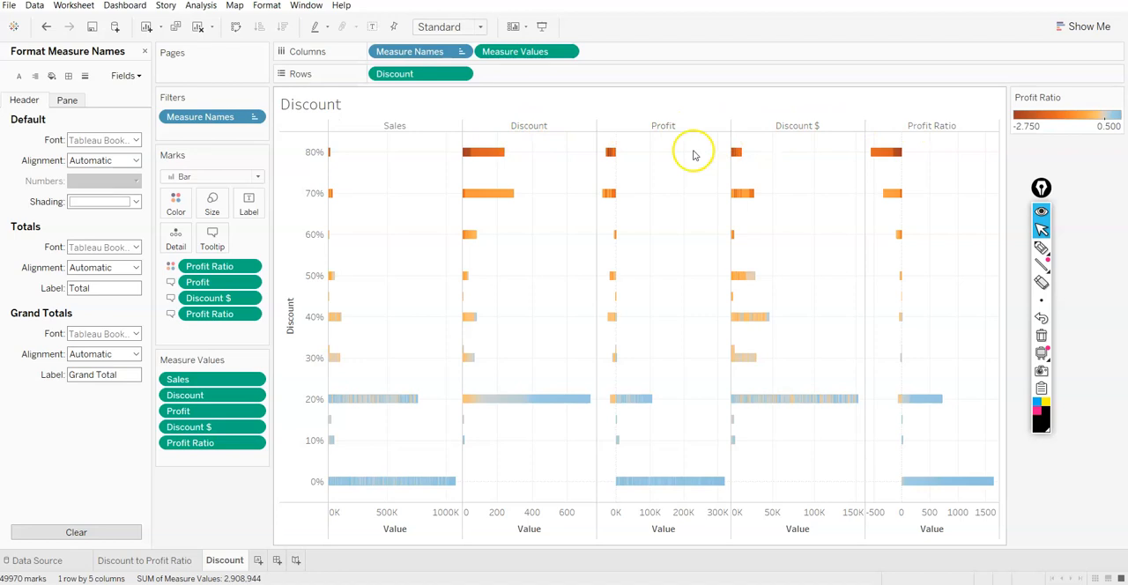
pyautogui.rightClick(799, 125)
pyautogui.click(844, 153)
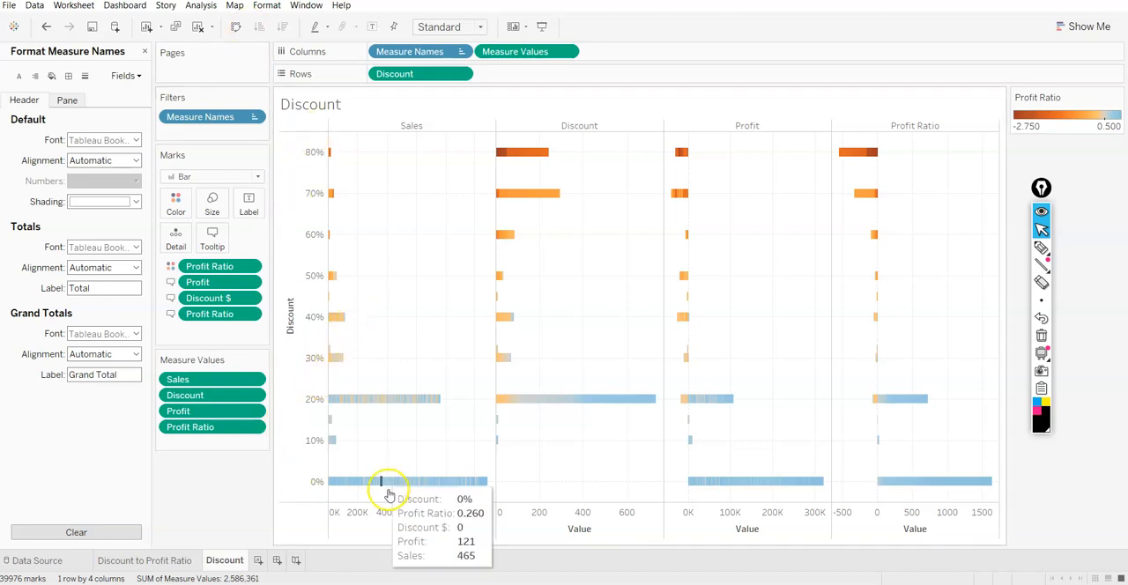
pyautogui.rightClick(353, 522)
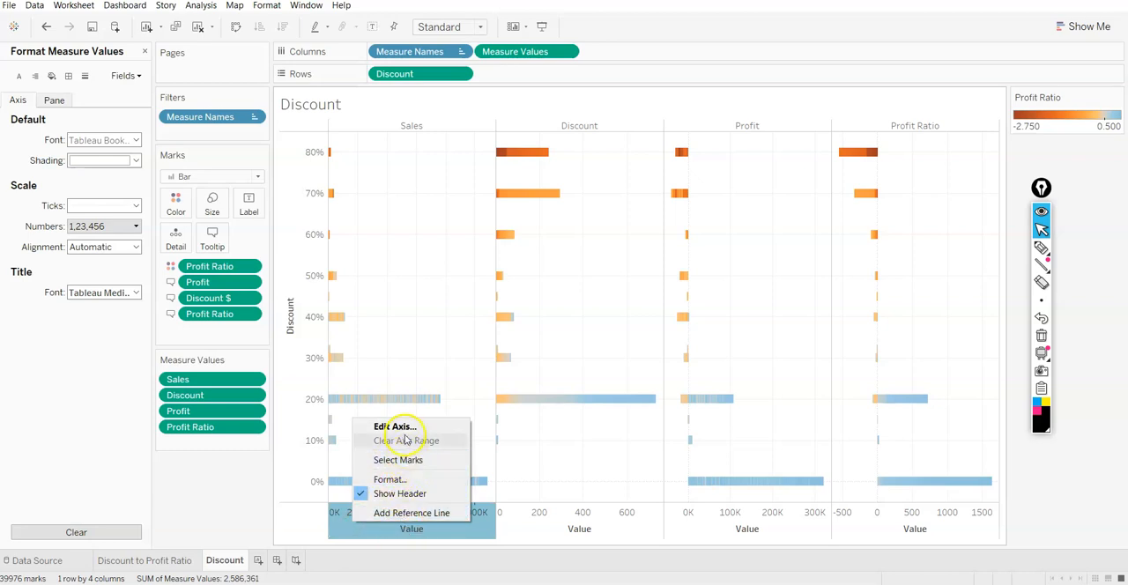
pyautogui.click(884, 513)
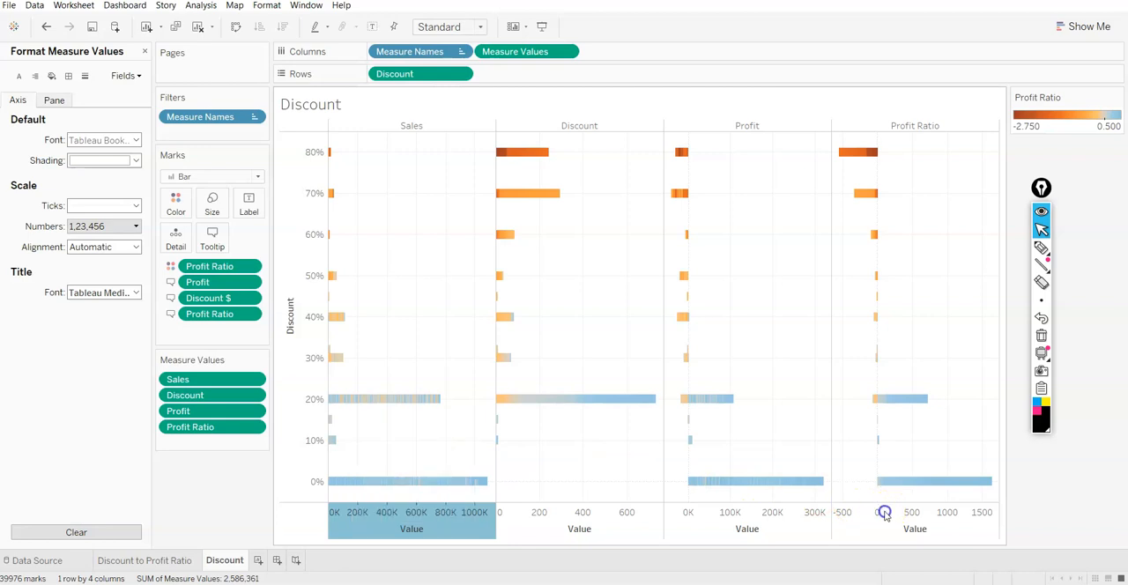
pyautogui.click(1051, 498)
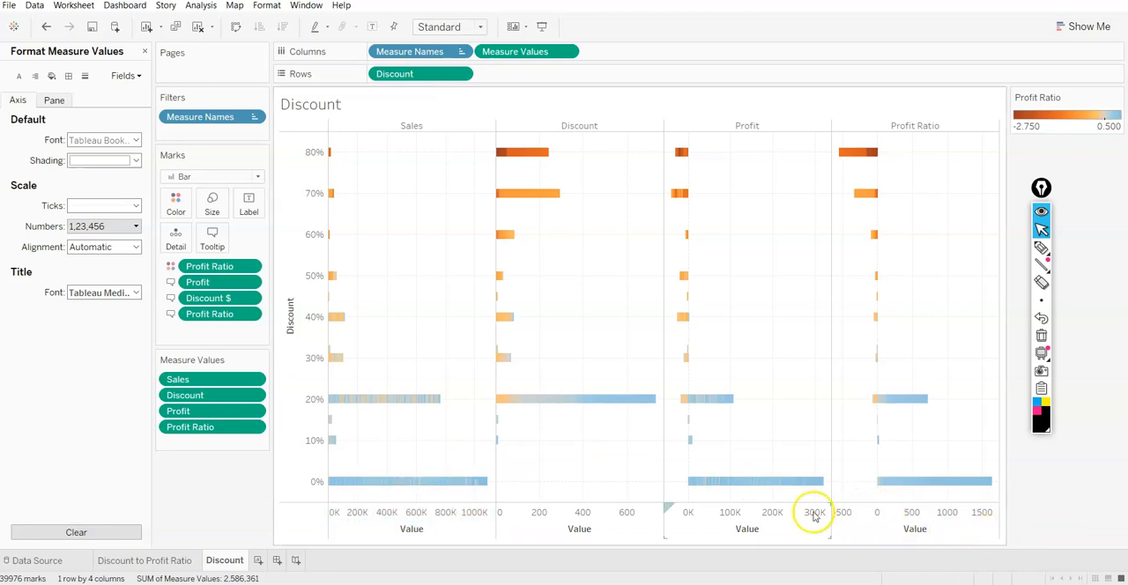
# Close the formatting options and examine the tooltips of the Discount and Profit bars at the 80%, 70% and 20% discount levels
pyautogui.moveTo(547, 151)
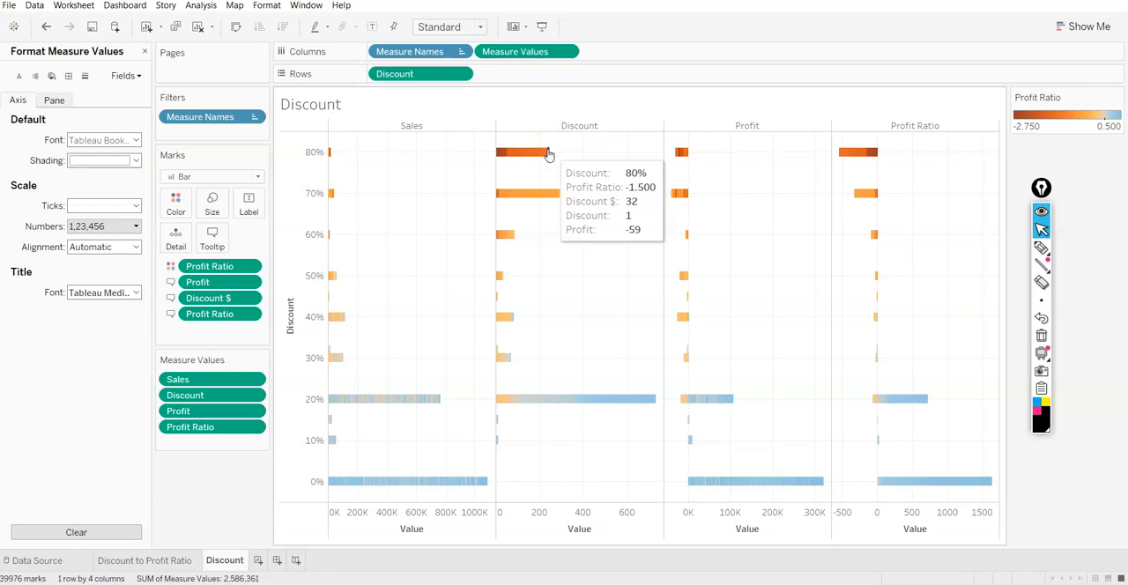
pyautogui.click(554, 157)
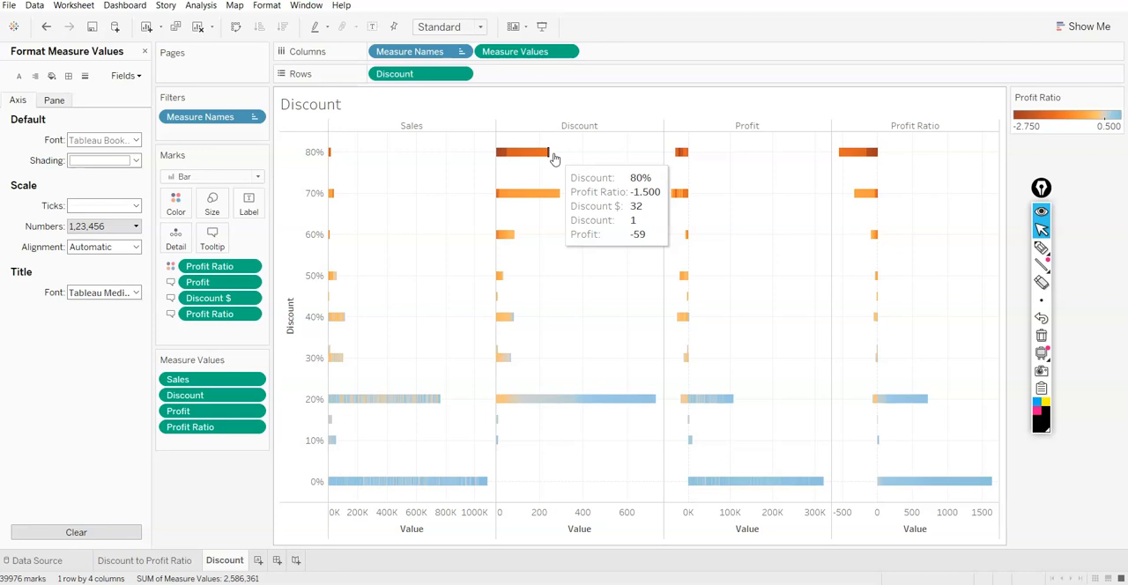
pyautogui.click(144, 51)
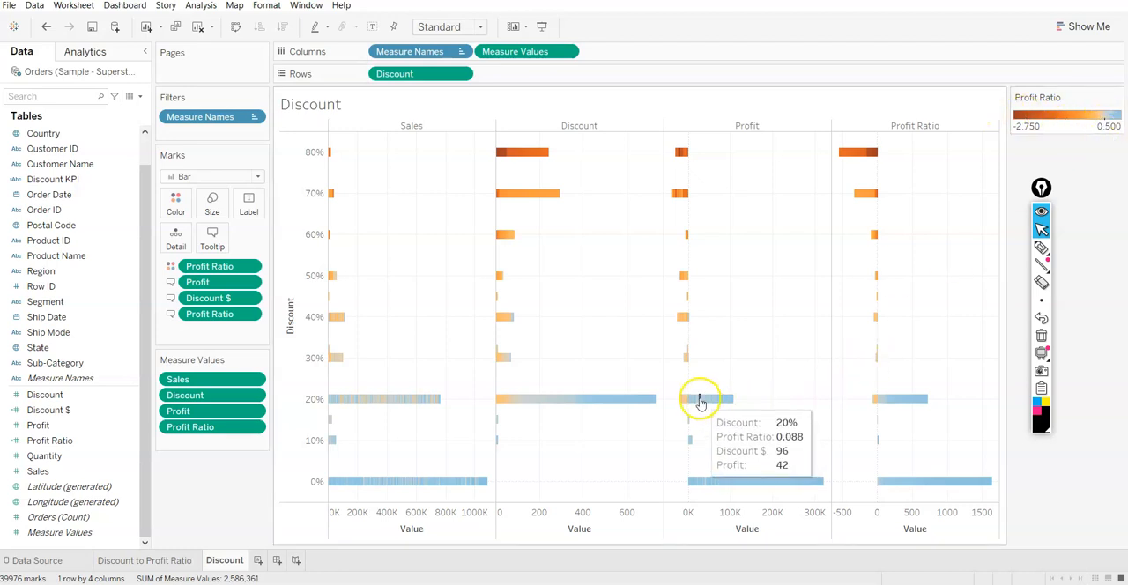
pyautogui.moveTo(696, 411)
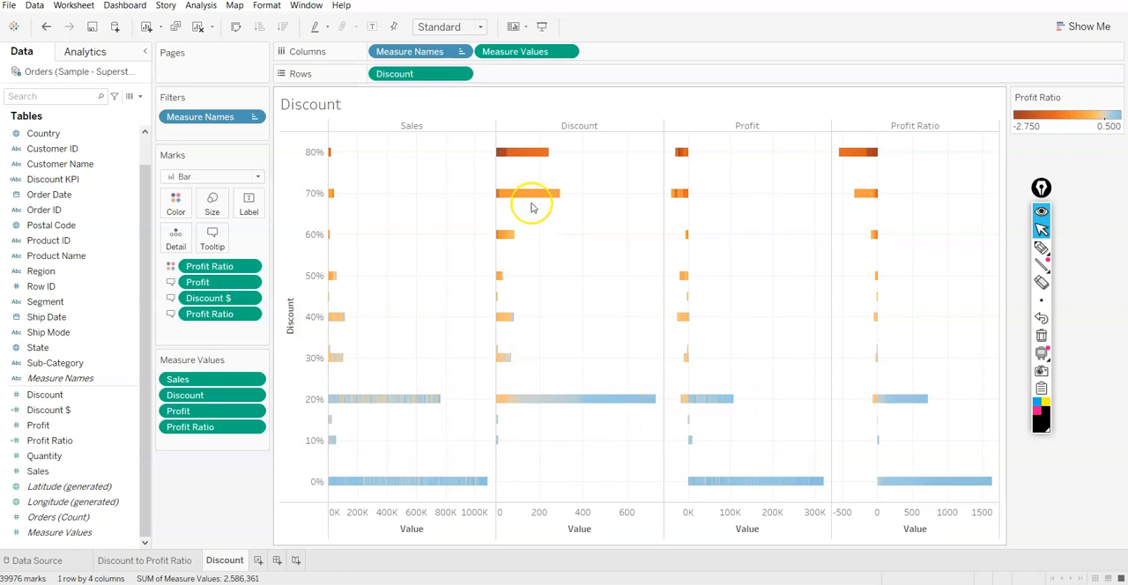
pyautogui.moveTo(532, 198)
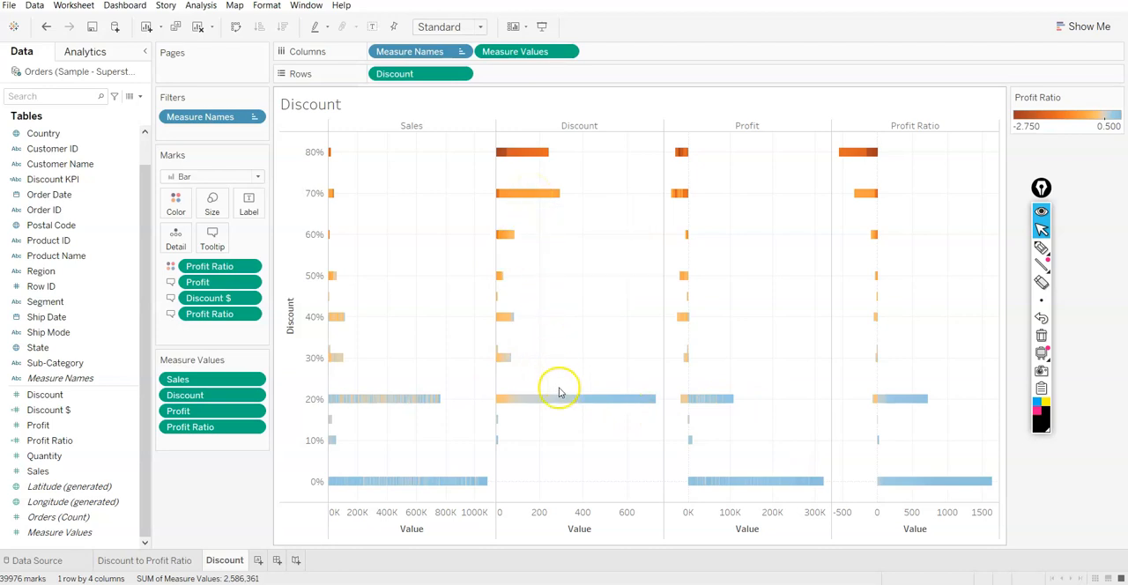
pyautogui.moveTo(563, 404)
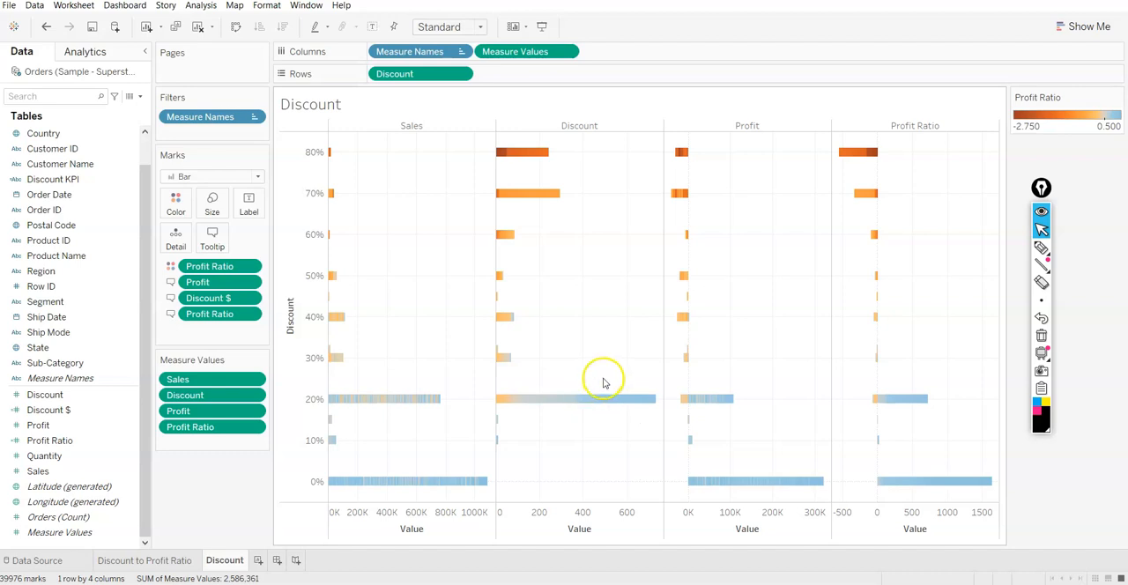
# Create a new worksheet named Breakdown by Sub-Category and place Sub-Category on its rows
pyautogui.click(258, 561)
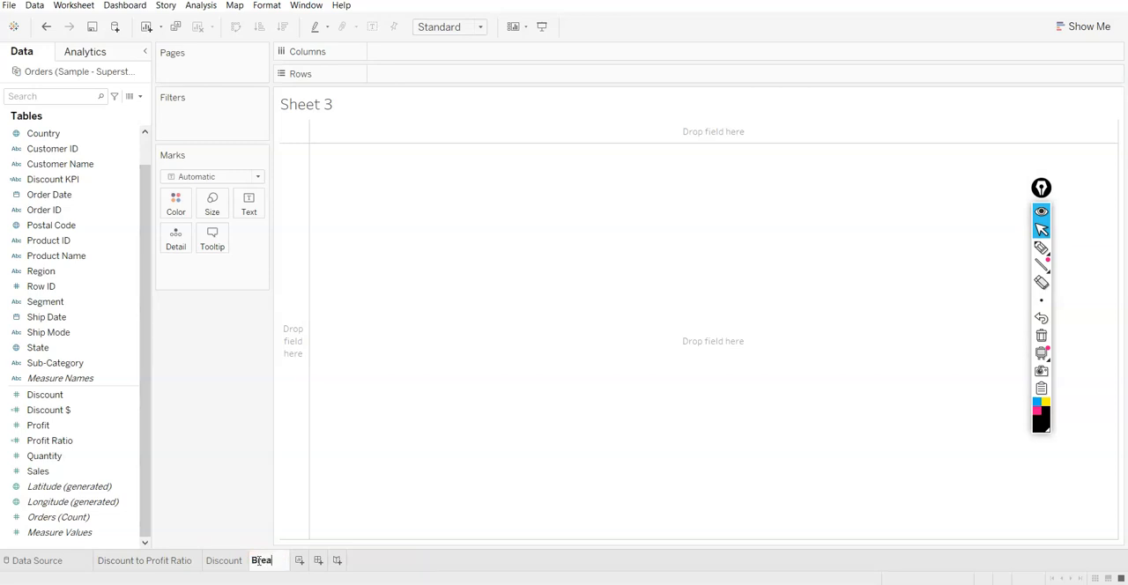
pyautogui.write('own by')
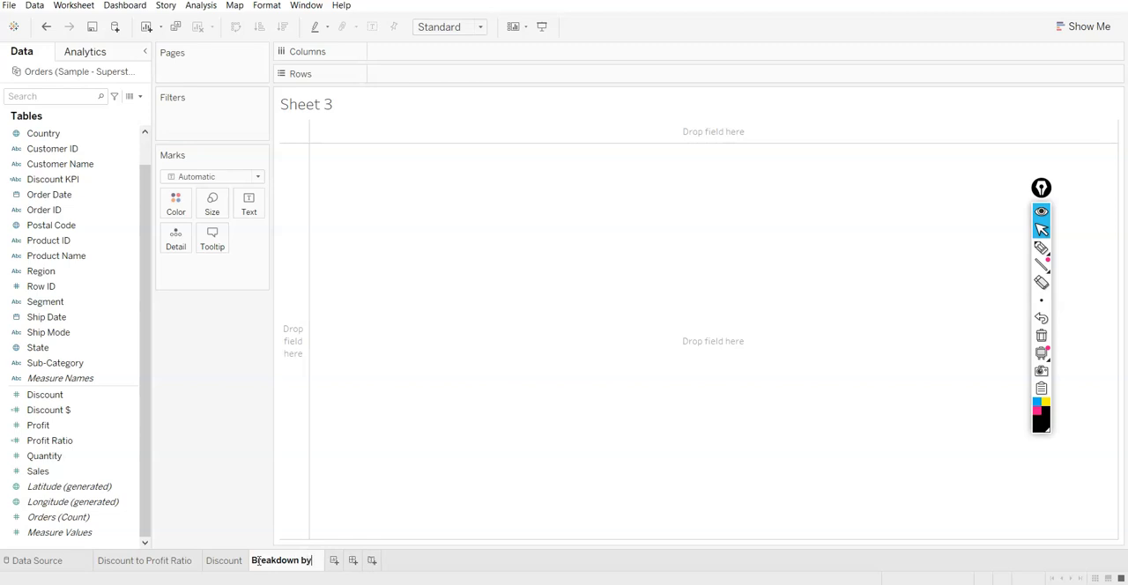
pyautogui.write(' Sub-Category')
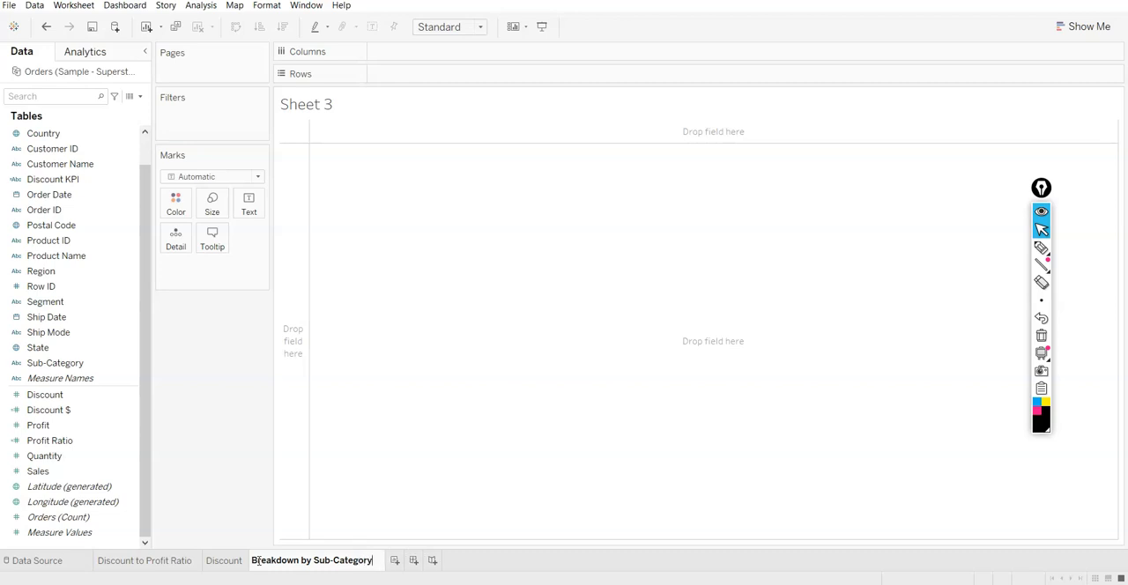
pyautogui.press('Return')
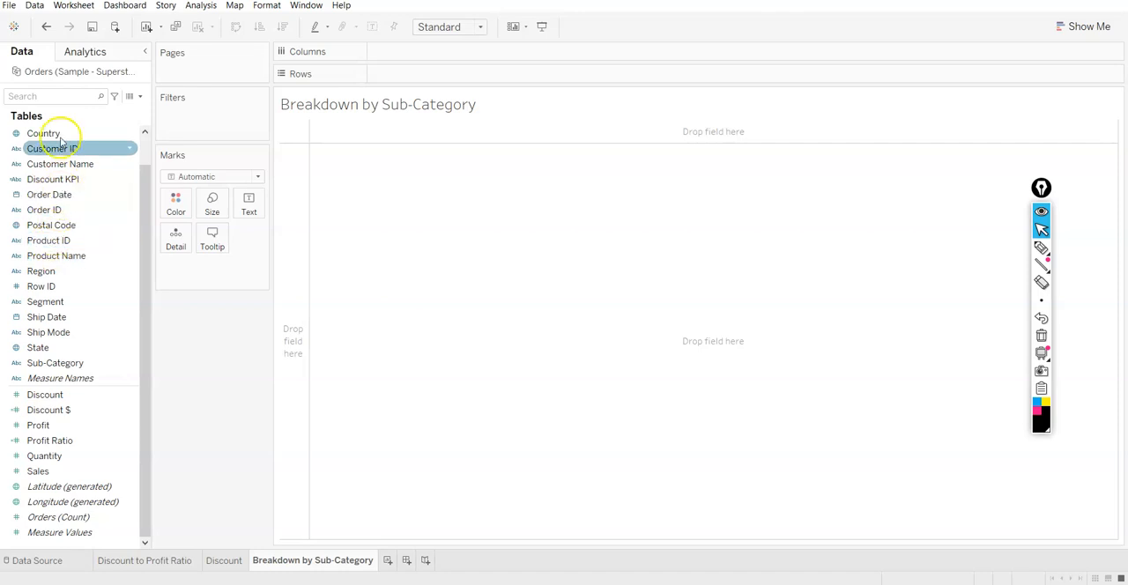
pyautogui.moveTo(76, 362); pyautogui.dragTo(463, 74)
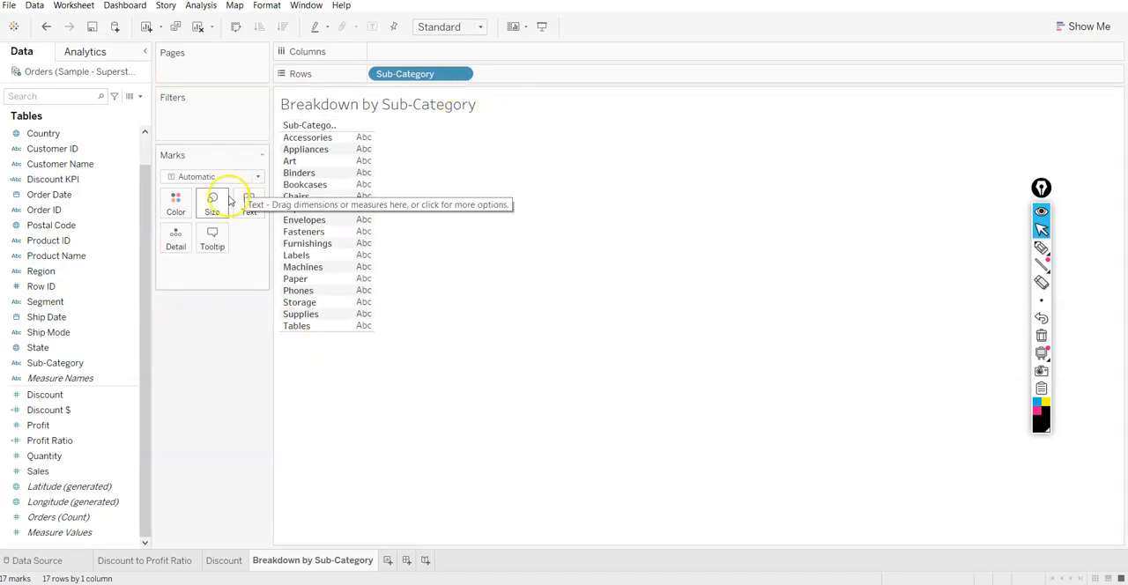
# Place Measure Names and Measure Values on the columns to show each measure as bars by Sub-Category
pyautogui.doubleClick(22, 379)
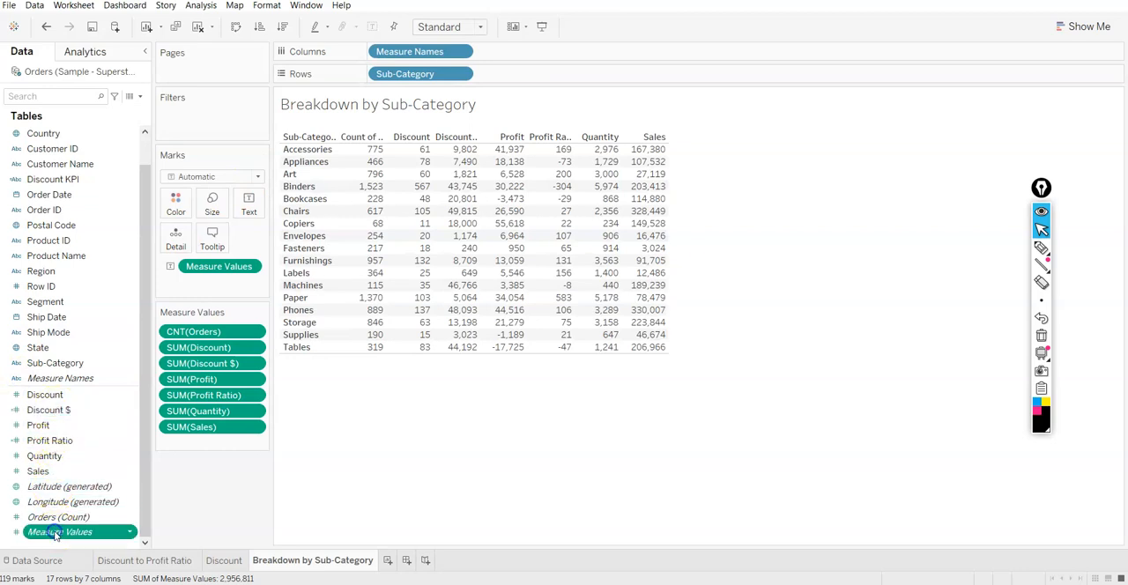
pyautogui.moveTo(59, 532); pyautogui.dragTo(544, 38)
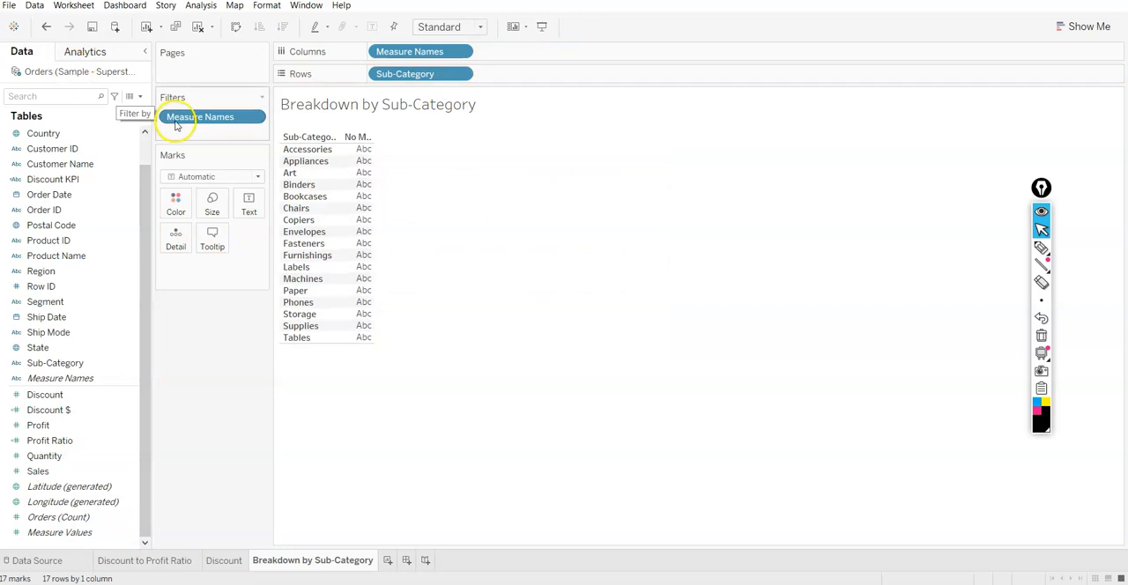
pyautogui.moveTo(59, 532); pyautogui.dragTo(511, 51)
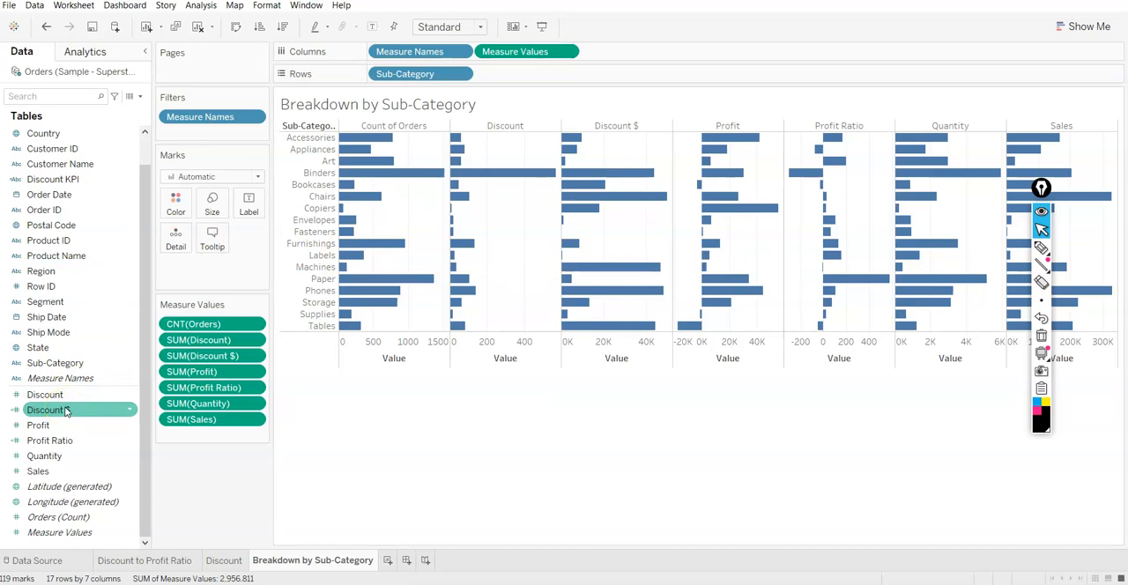
# Colour the bars by Profit Ratio, aggregated as an average
pyautogui.moveTo(65, 439); pyautogui.dragTo(177, 199)
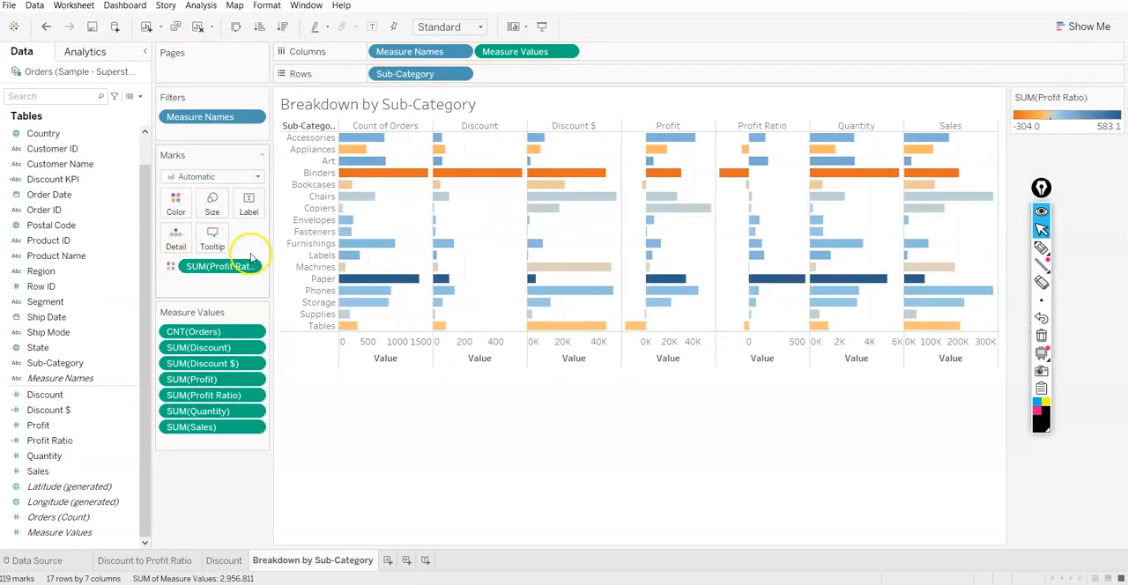
pyautogui.click(253, 266)
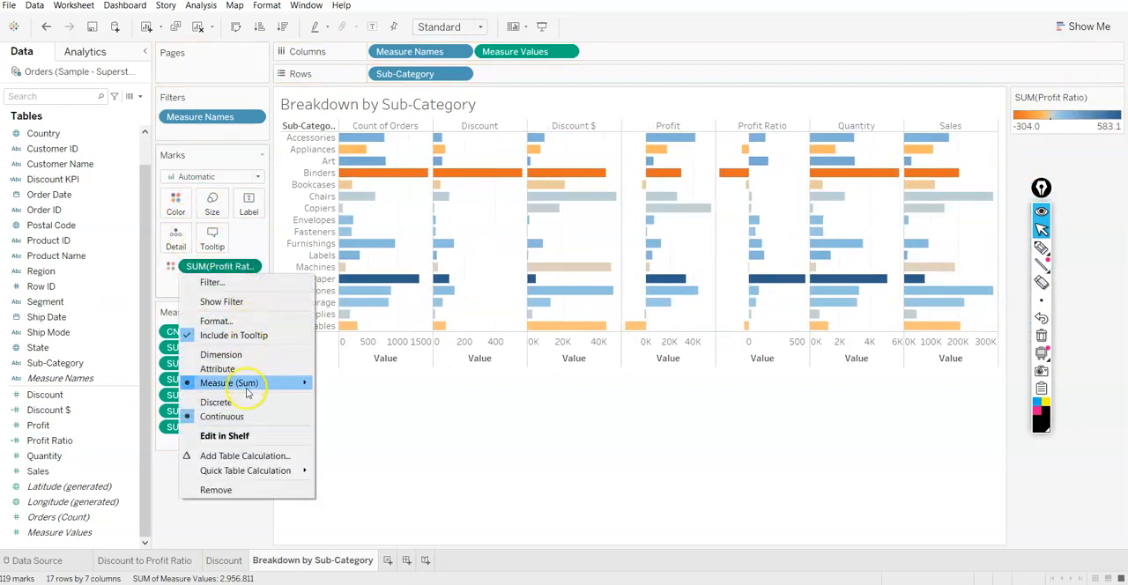
pyautogui.moveTo(308, 382)
pyautogui.click(333, 395)
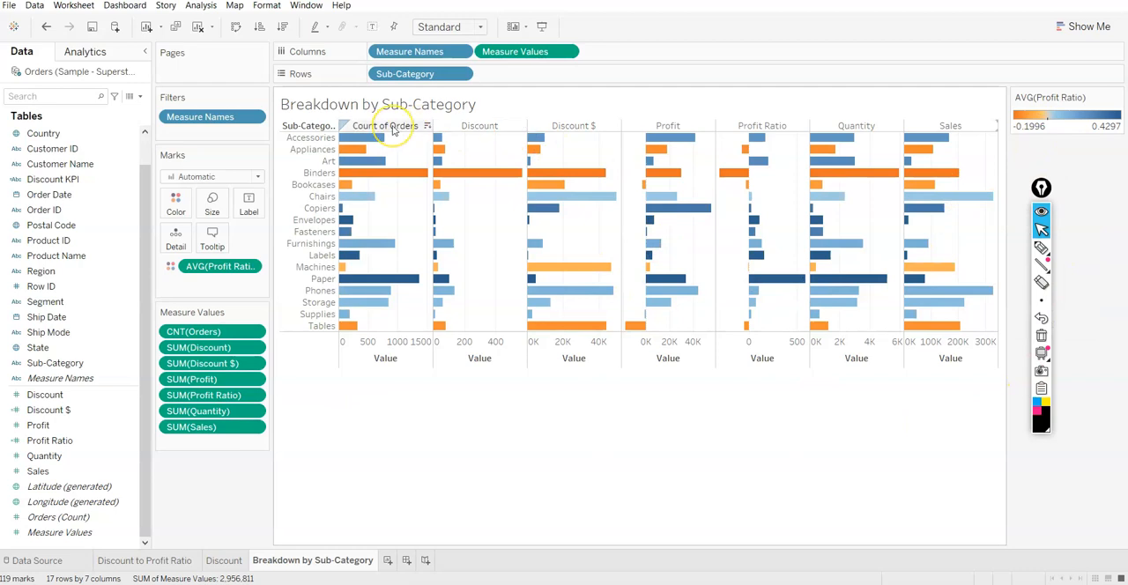
# Exclude the Count of Orders and Quantity columns from the Breakdown by Sub-Category sheet
pyautogui.rightClick(393, 129)
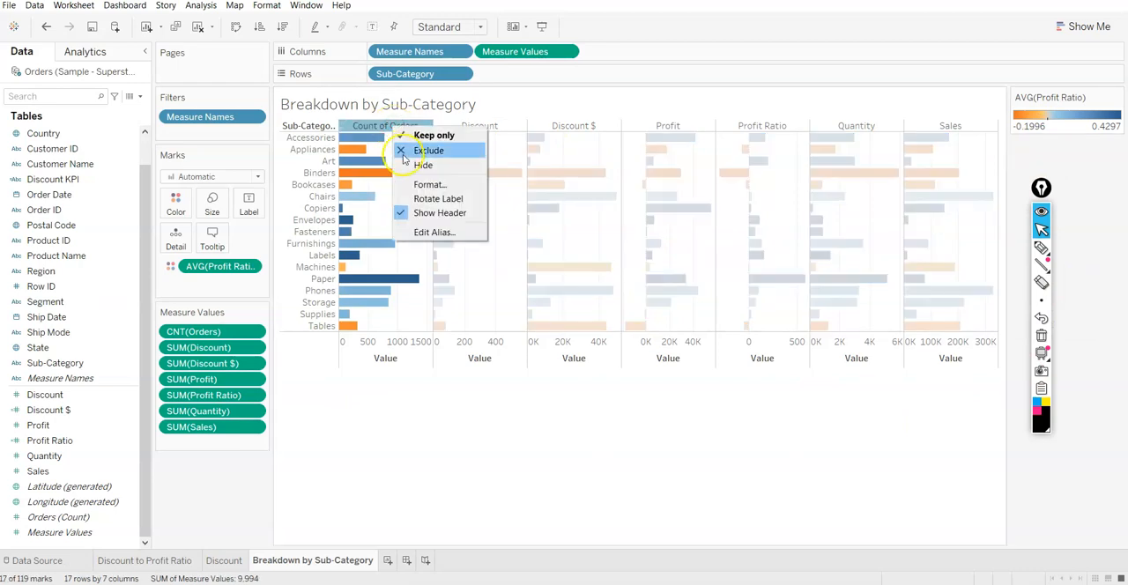
pyautogui.click(407, 151)
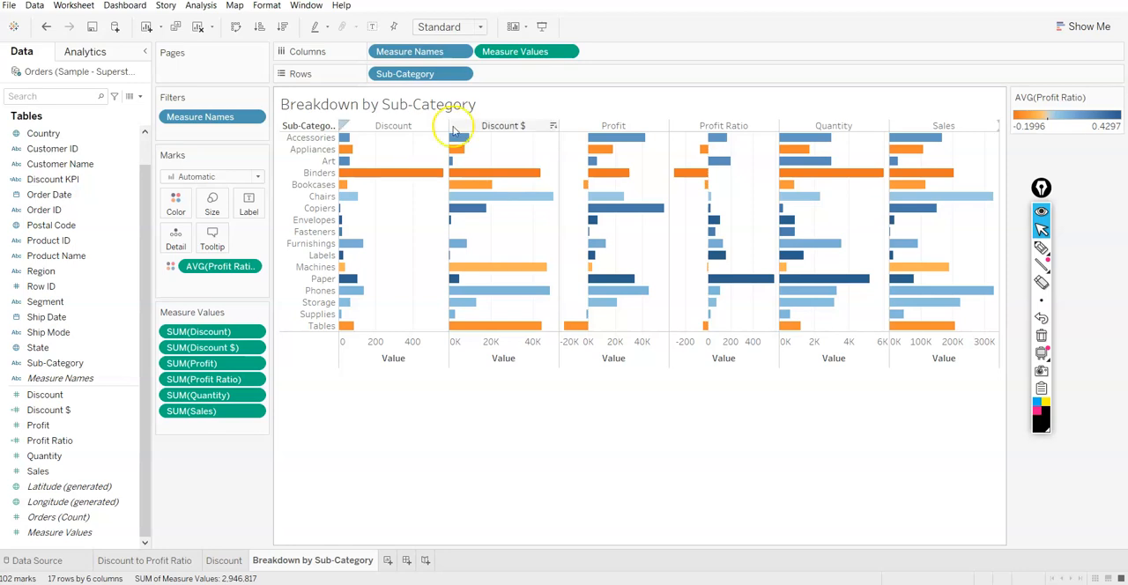
pyautogui.rightClick(849, 126)
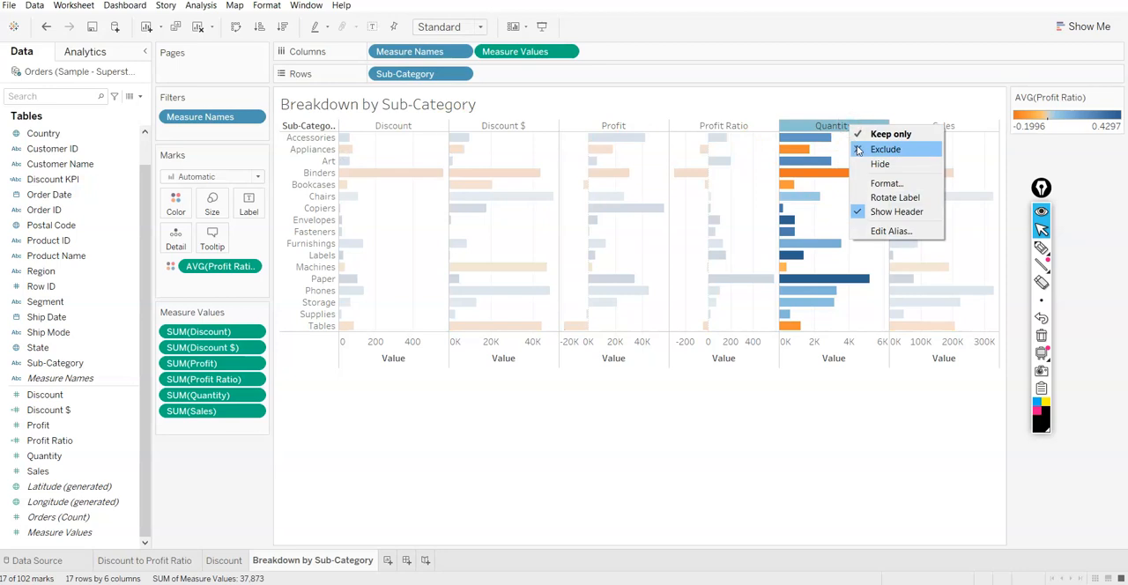
pyautogui.click(852, 148)
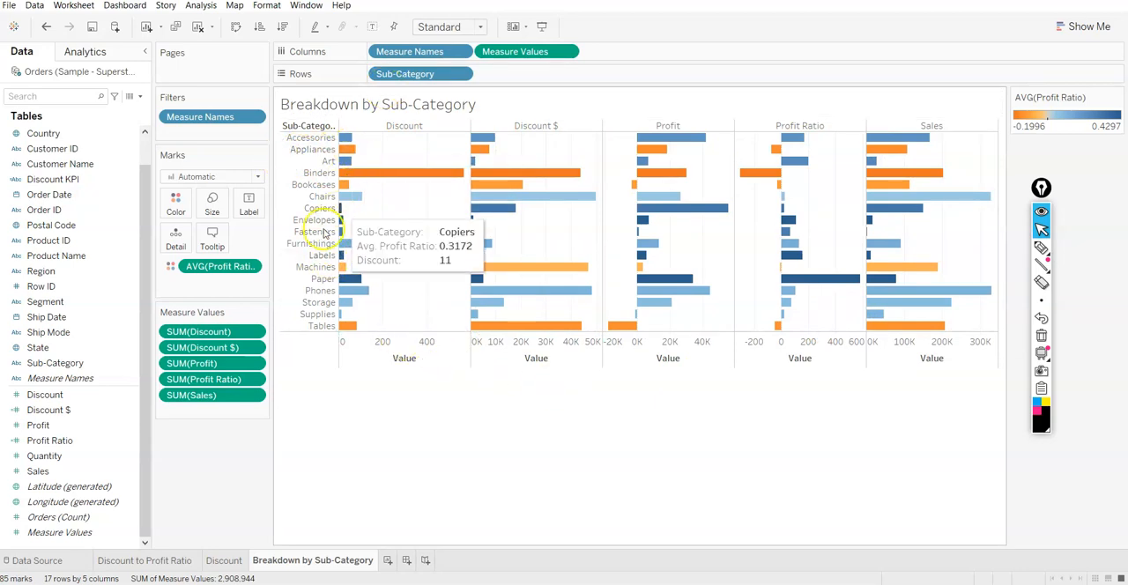
# Try labelling the bars with Profit Ratio and with Discount, removing each label field again
pyautogui.click(36, 395)
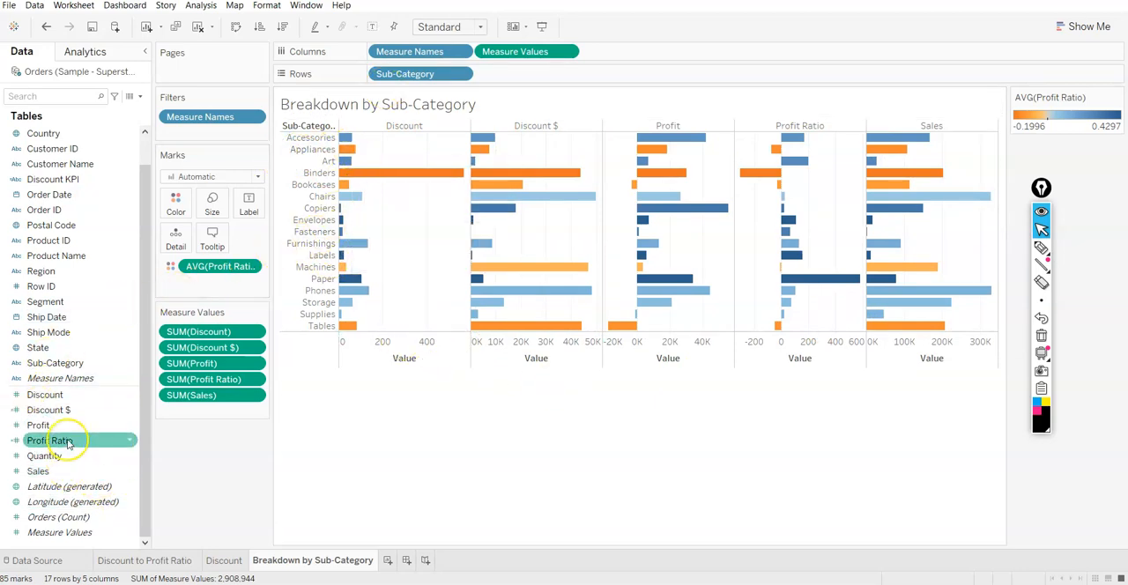
pyautogui.moveTo(70, 445); pyautogui.dragTo(242, 203)
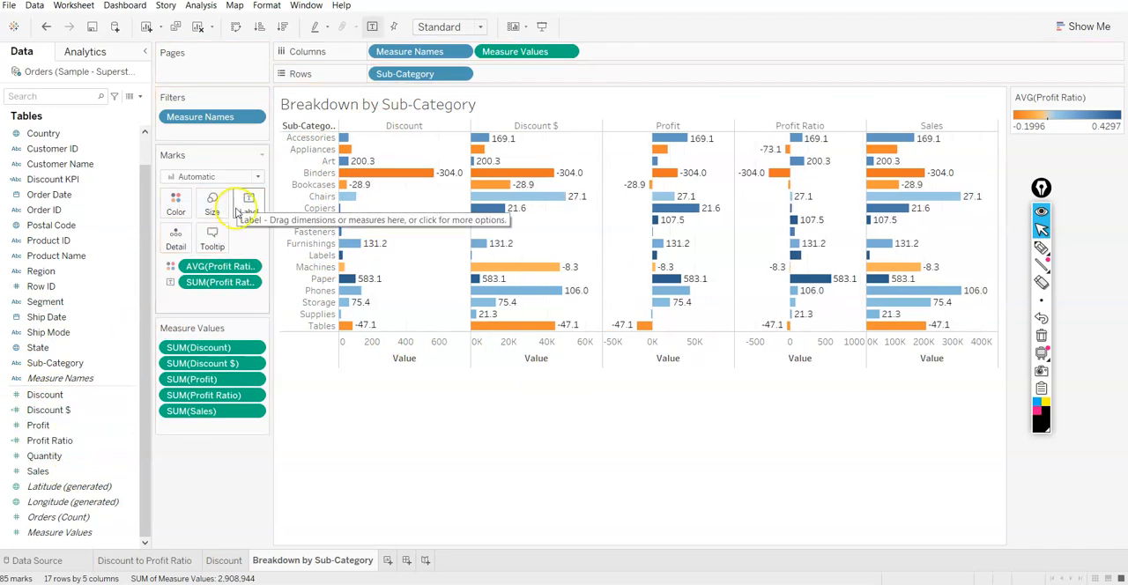
pyautogui.moveTo(217, 280); pyautogui.dragTo(159, 518)
pyautogui.click(88, 409)
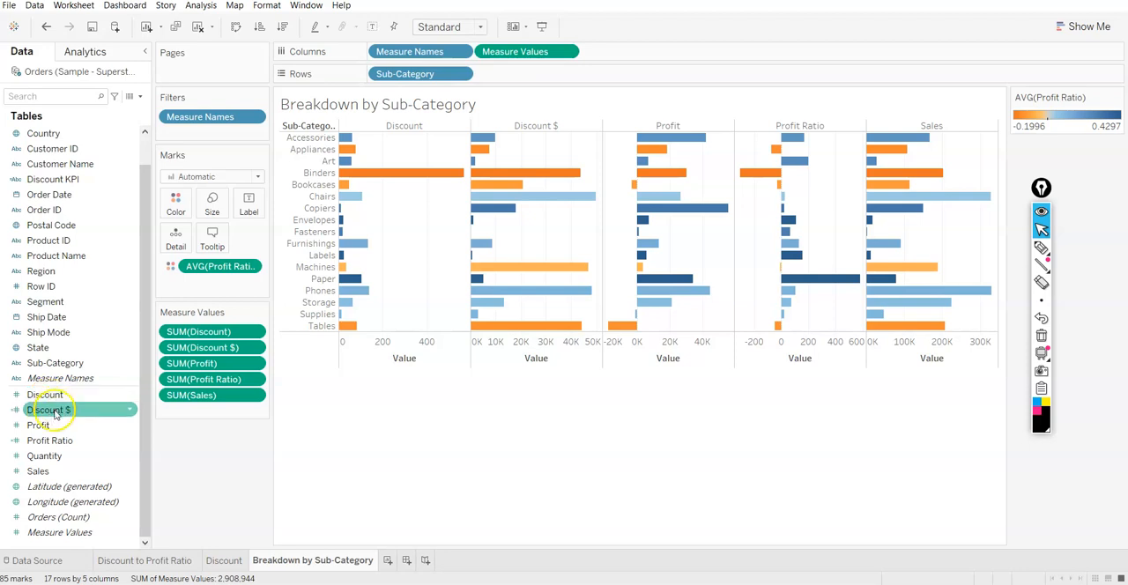
pyautogui.moveTo(49, 395); pyautogui.dragTo(242, 203)
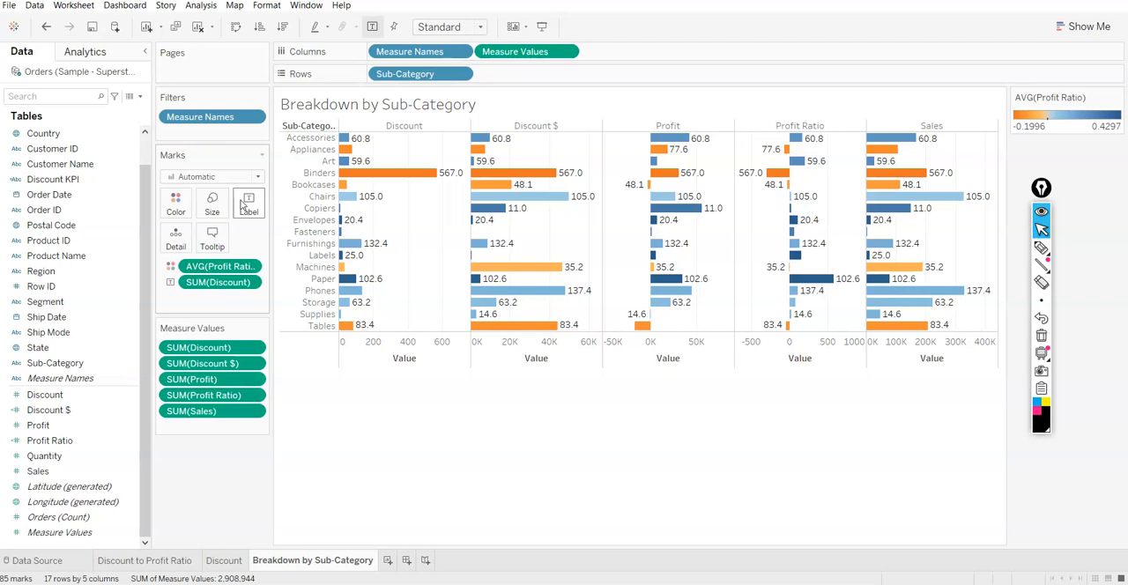
pyautogui.click(213, 291)
pyautogui.moveTo(213, 291); pyautogui.dragTo(163, 529)
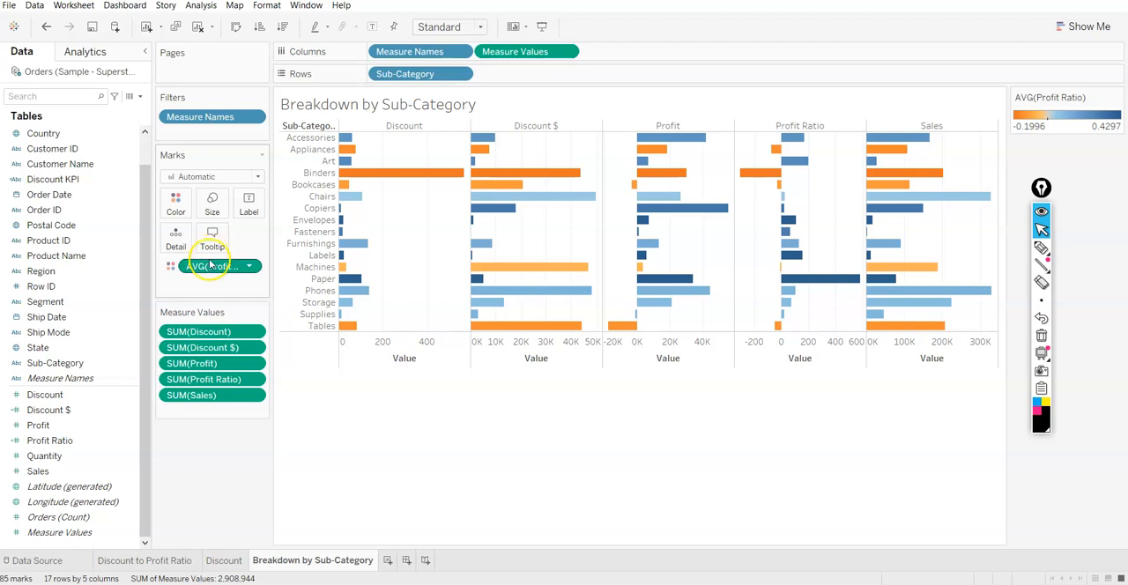
# Add Profit, Profit Ratio, Discount $, Discount KPI, Category and Sales to the bars' tooltip
pyautogui.moveTo(405, 179)
pyautogui.moveTo(477, 175)
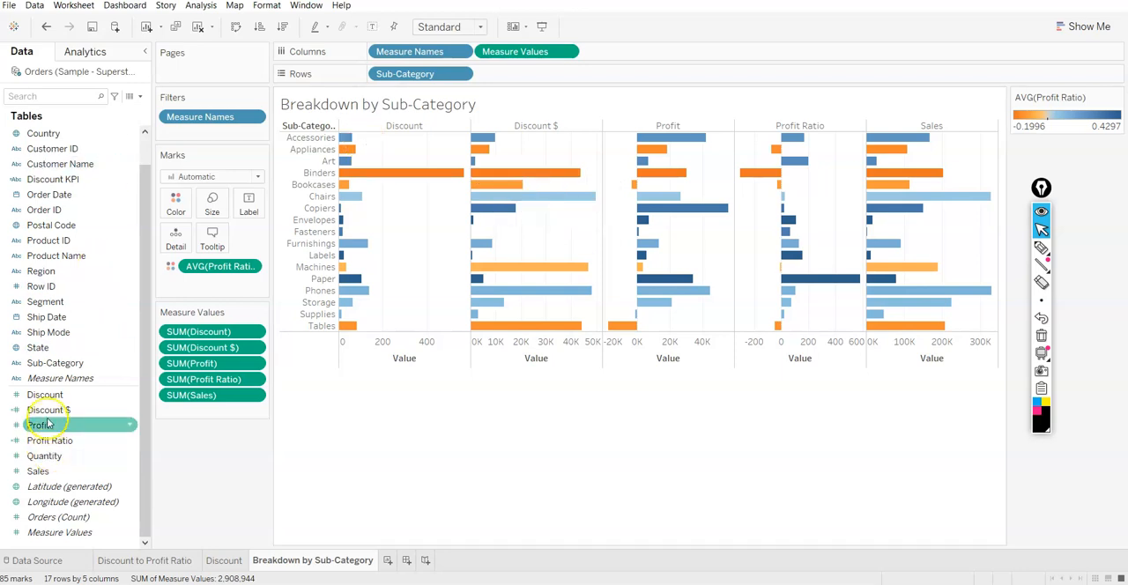
pyautogui.moveTo(57, 415); pyautogui.dragTo(207, 240)
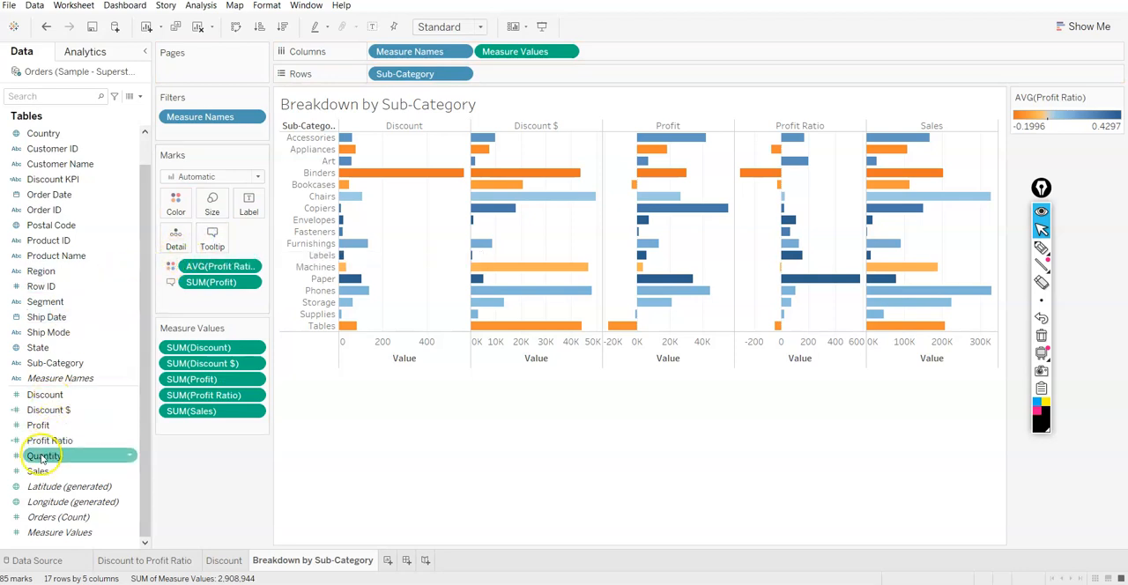
pyautogui.moveTo(51, 443); pyautogui.dragTo(204, 251)
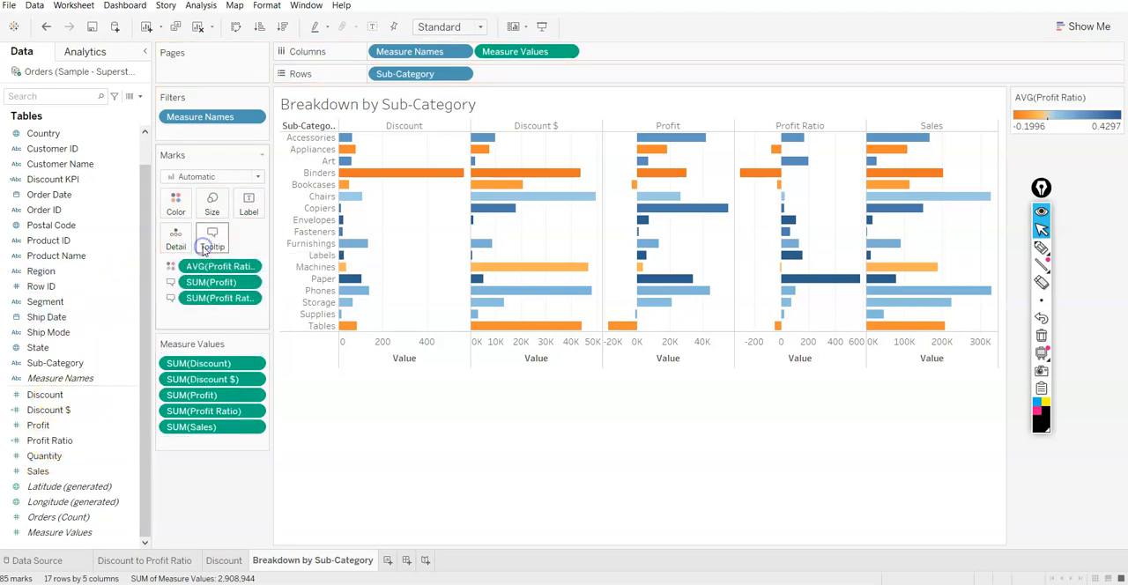
pyautogui.moveTo(48, 395); pyautogui.dragTo(212, 236)
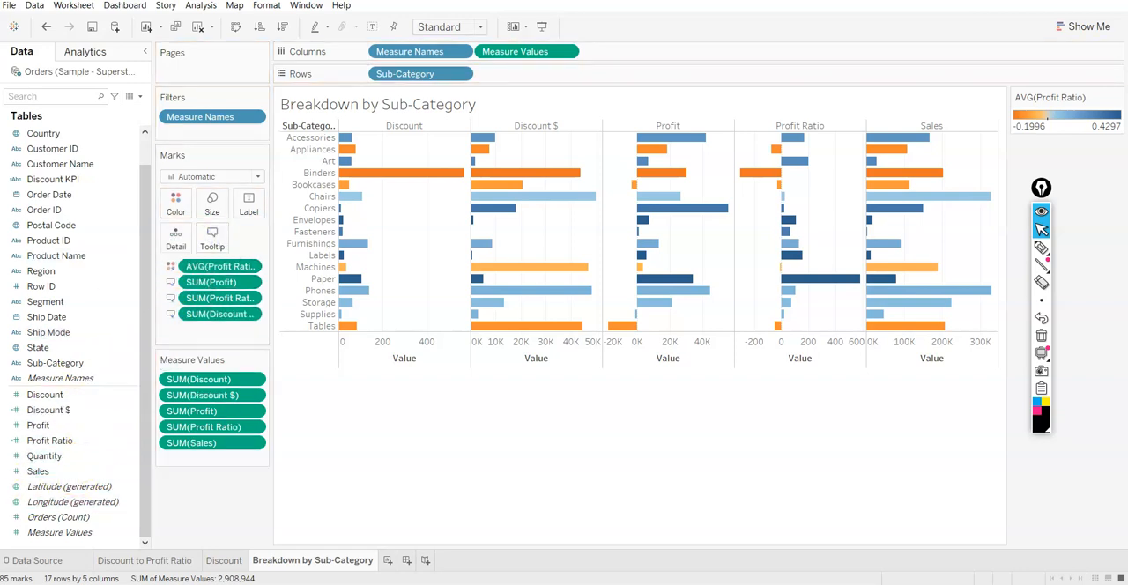
pyautogui.moveTo(71, 182); pyautogui.dragTo(213, 248)
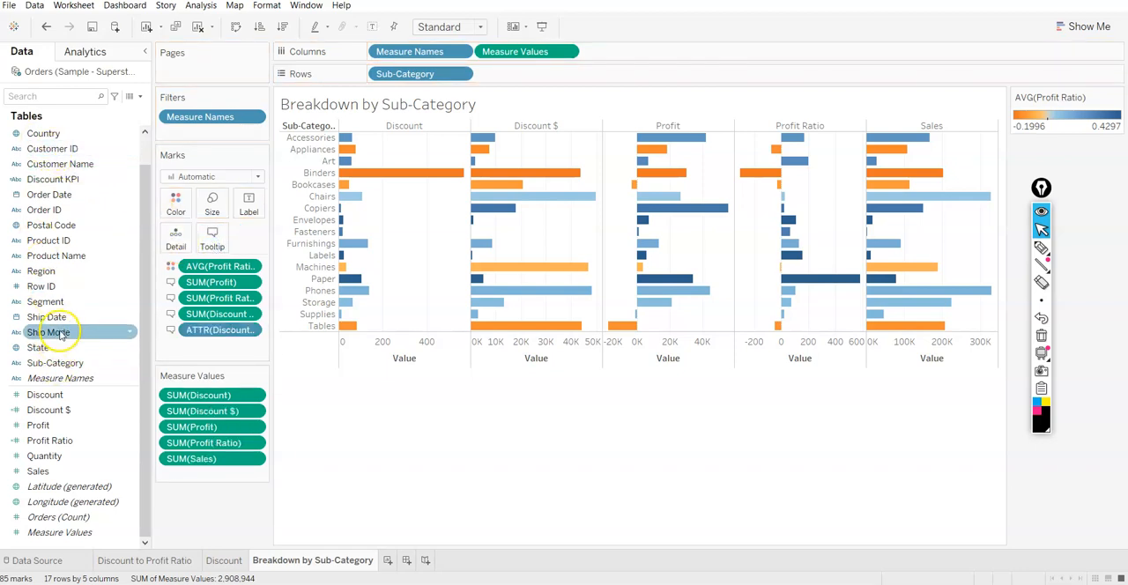
pyautogui.scroll(2, 61, 291)
pyautogui.moveTo(74, 134); pyautogui.dragTo(211, 246)
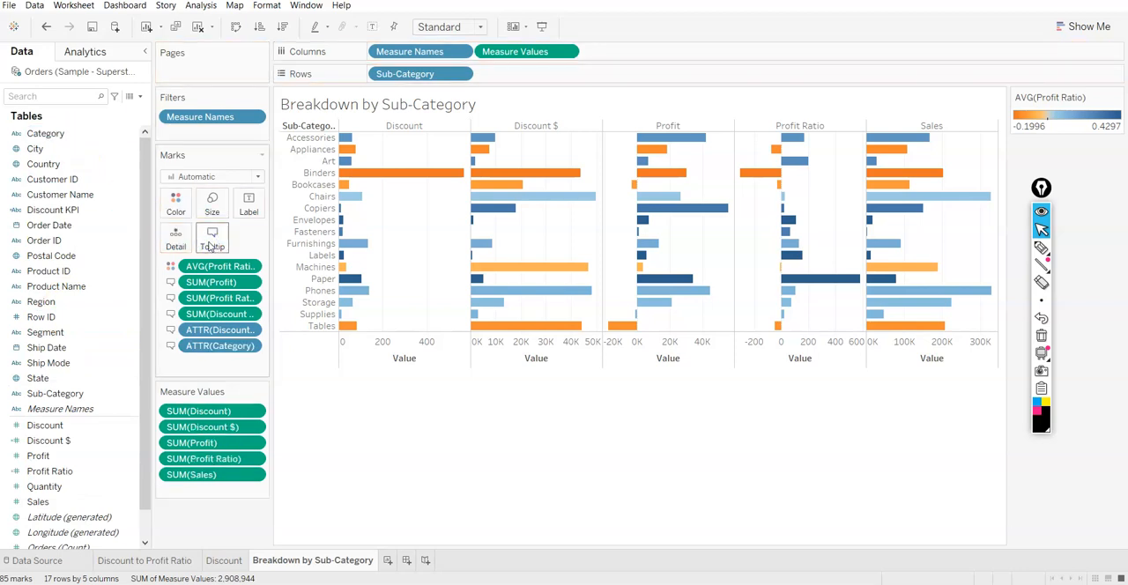
pyautogui.moveTo(69, 502); pyautogui.dragTo(211, 240)
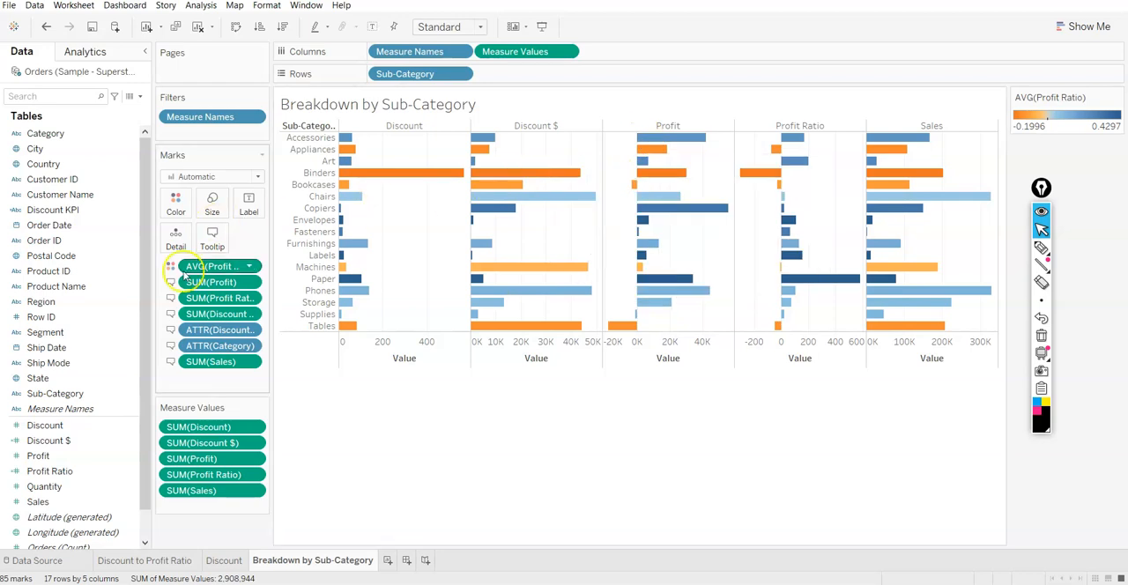
# Remove Discount KPI from the tooltip fields and check the tooltip of the Binders bar under Discount $
pyautogui.moveTo(209, 330); pyautogui.dragTo(123, 434)
pyautogui.moveTo(489, 190)
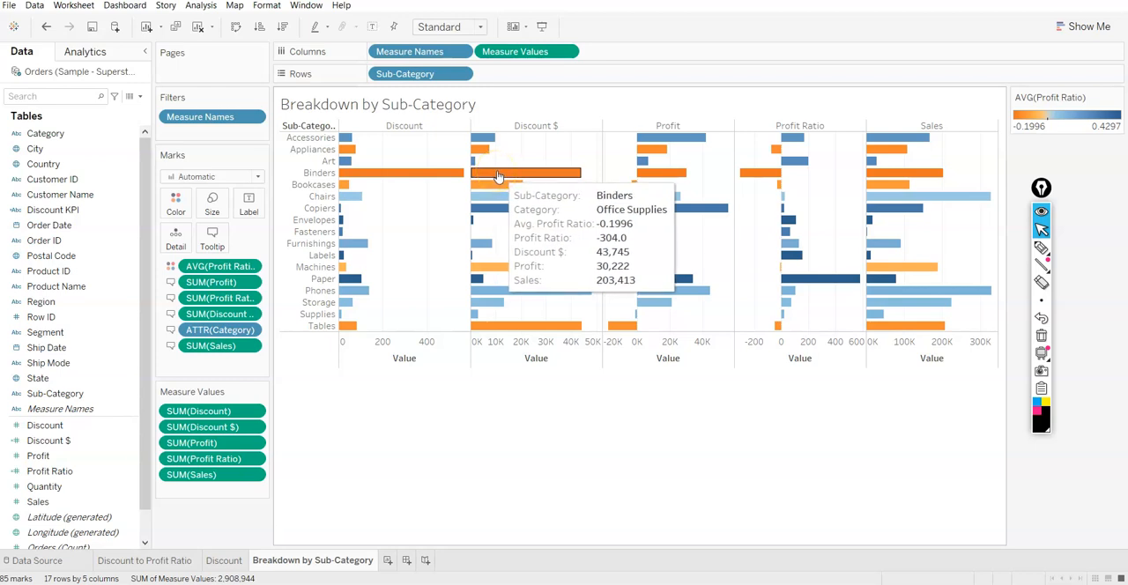
pyautogui.click(498, 182)
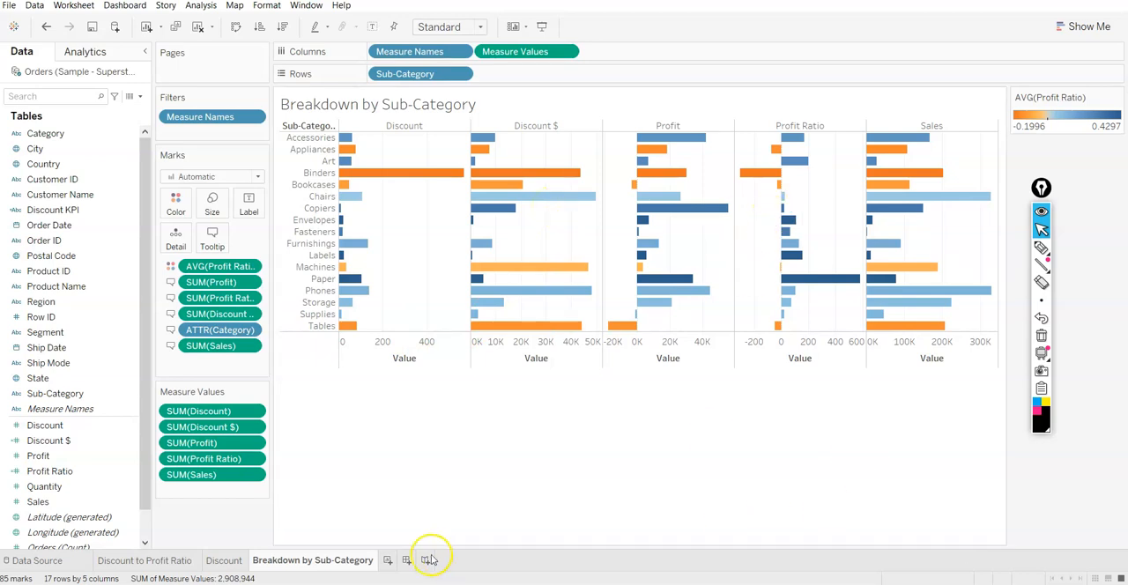
# Create a new worksheet named Profit vs Discount Category
pyautogui.click(387, 562)
pyautogui.doubleClick(395, 560)
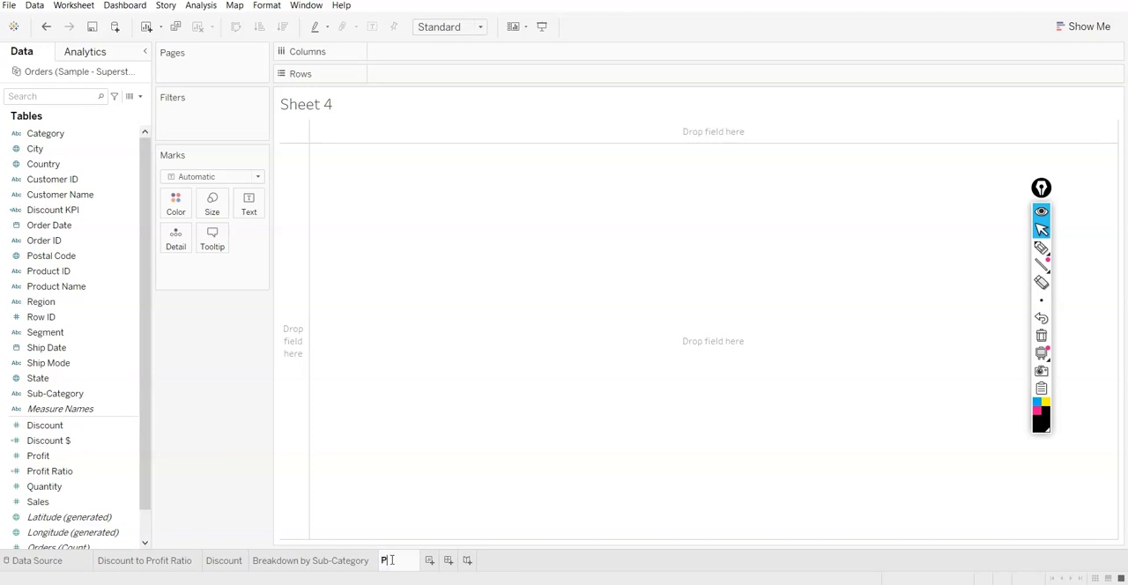
pyautogui.write('Profit vs Discount Category')
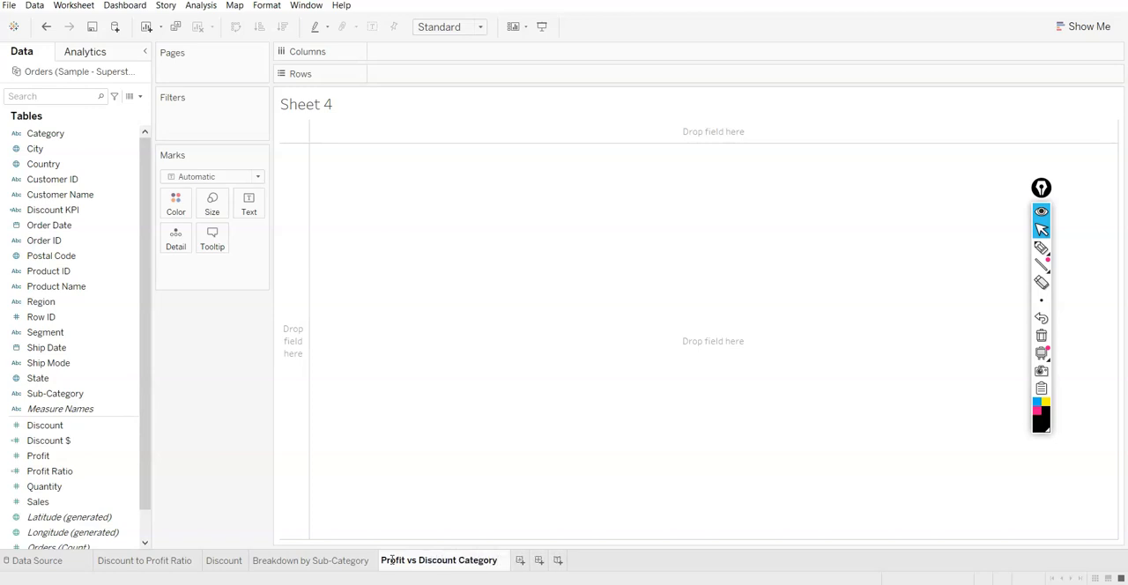
pyautogui.click(557, 284)
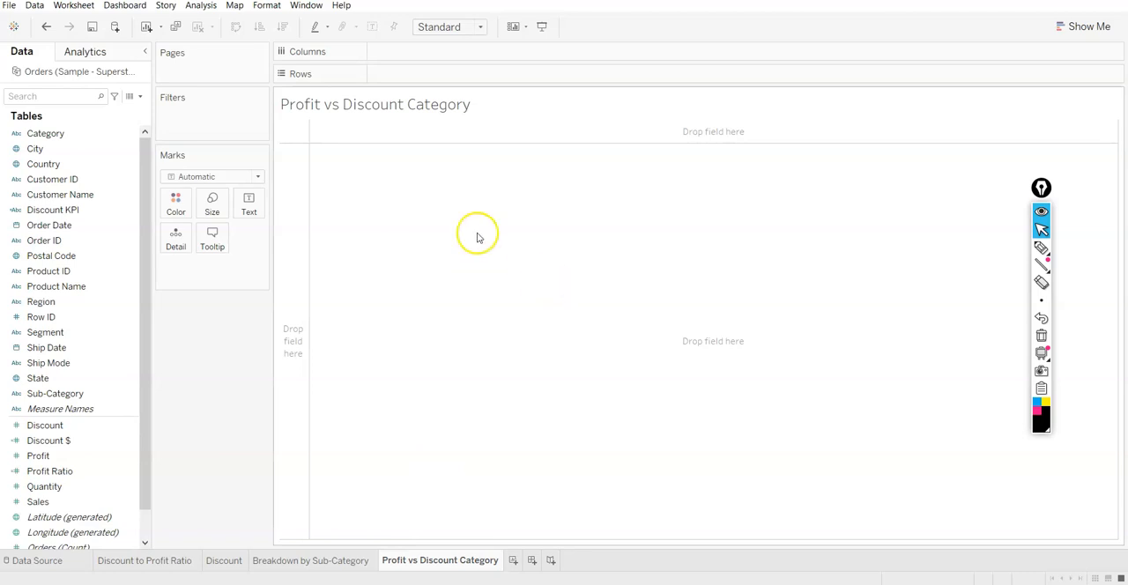
# Place Category on the columns and look through its field options without changing them
pyautogui.doubleClick(37, 133)
pyautogui.moveTo(408, 85); pyautogui.dragTo(405, 58)
pyautogui.click(460, 51)
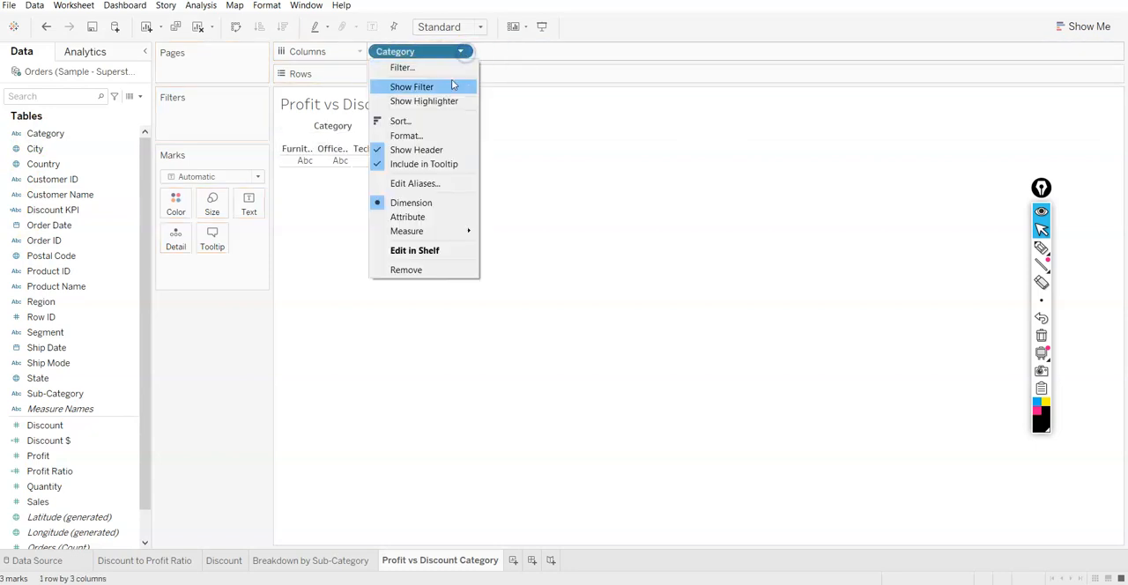
pyautogui.moveTo(416, 236)
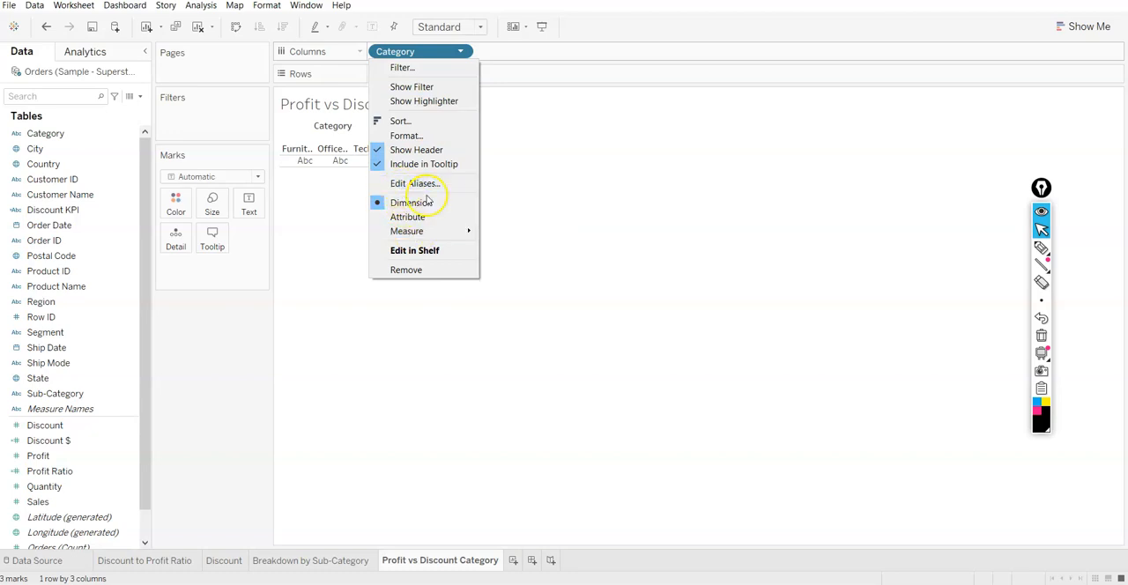
pyautogui.click(667, 64)
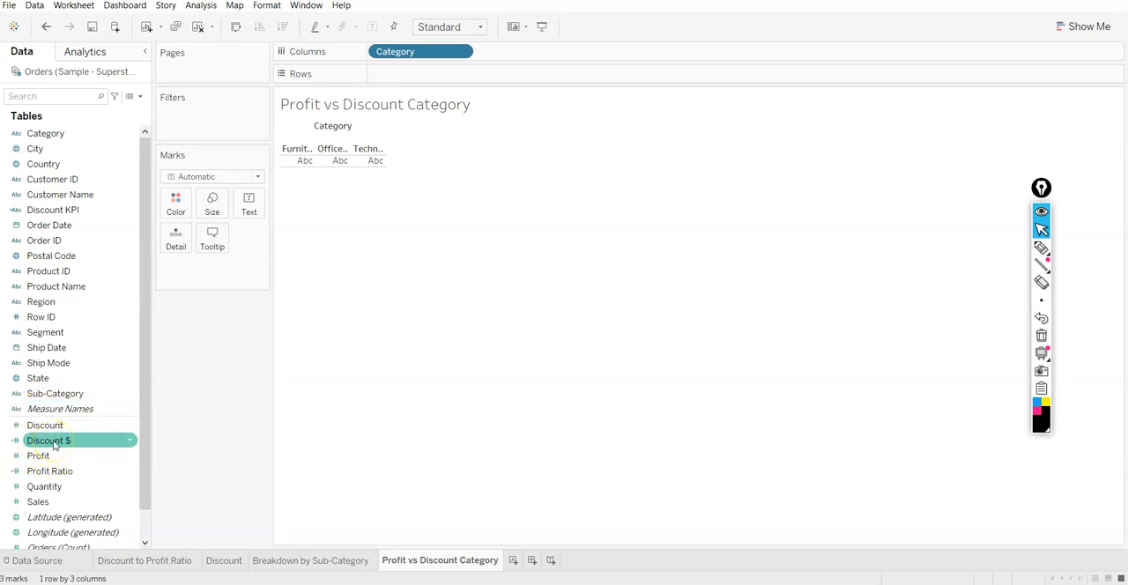
# Place Discount and Profit Ratio on the rows as two sums by Category
pyautogui.click(53, 428)
pyautogui.moveTo(53, 429); pyautogui.dragTo(403, 81)
pyautogui.click(21, 466)
pyautogui.moveTo(20, 467); pyautogui.dragTo(531, 79)
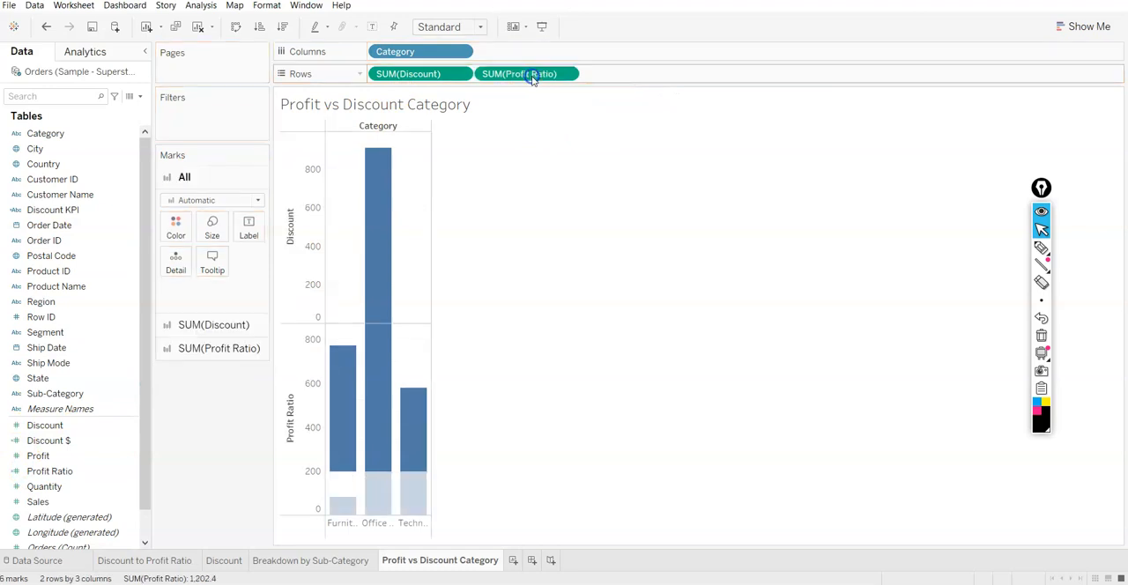
# Combine Discount and Profit Ratio into a dual-axis chart and set the mark type of all marks to Bar
pyautogui.rightClick(308, 371)
pyautogui.click(325, 427)
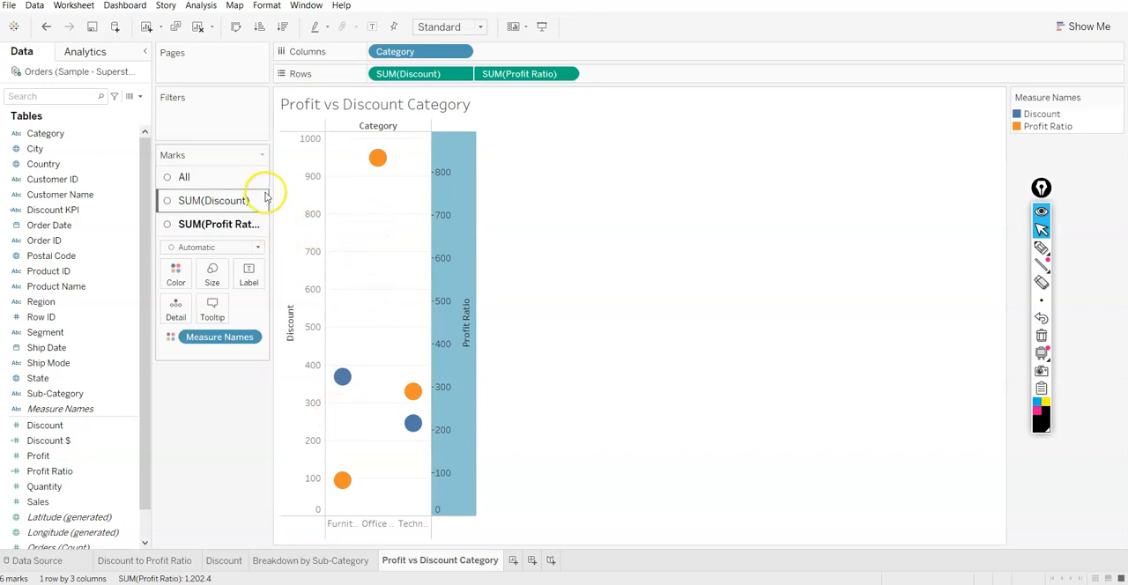
pyautogui.click(218, 173)
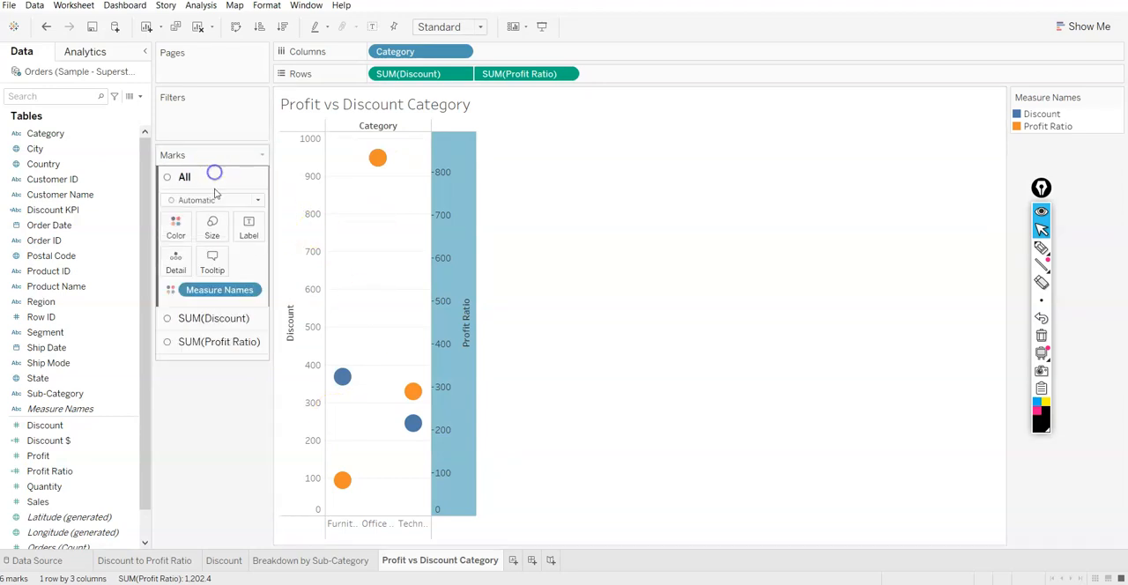
pyautogui.click(217, 200)
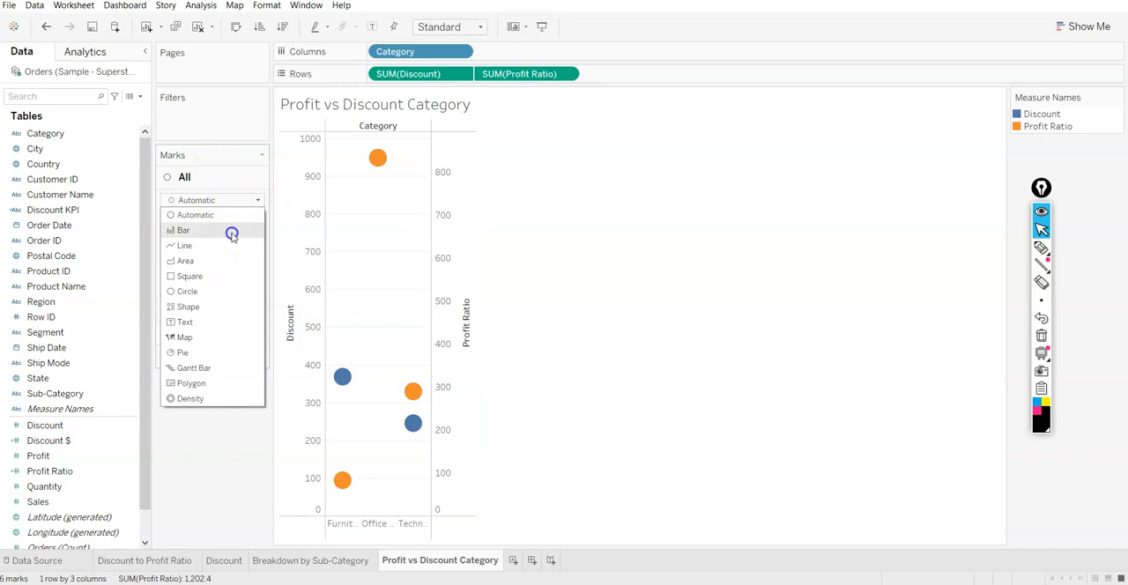
pyautogui.click(227, 230)
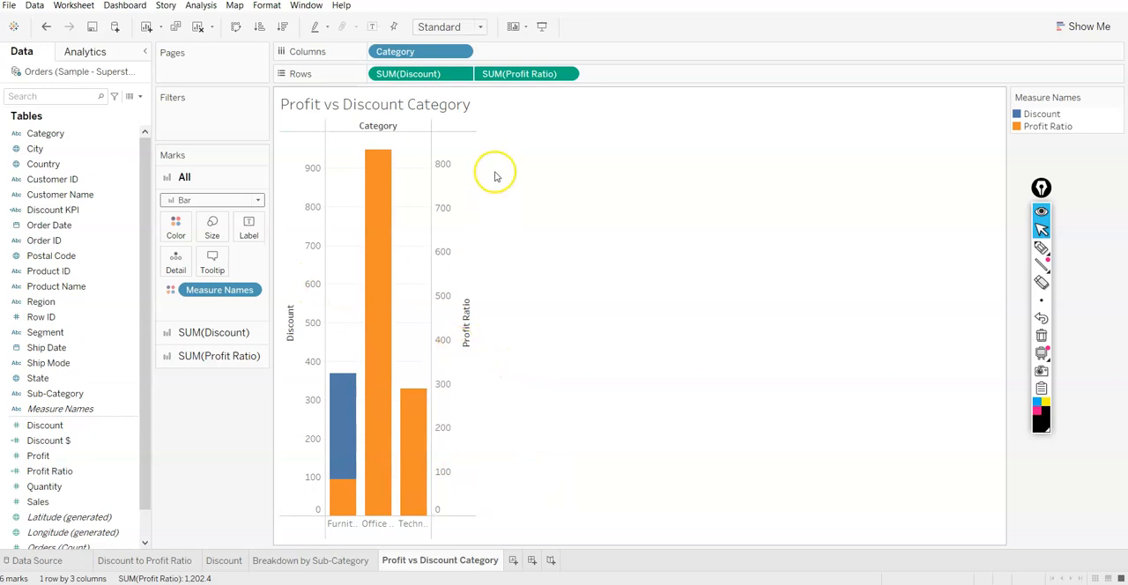
# Synchronize the Profit Ratio axis with the Discount axis and turn off mark stacking
pyautogui.rightClick(446, 272)
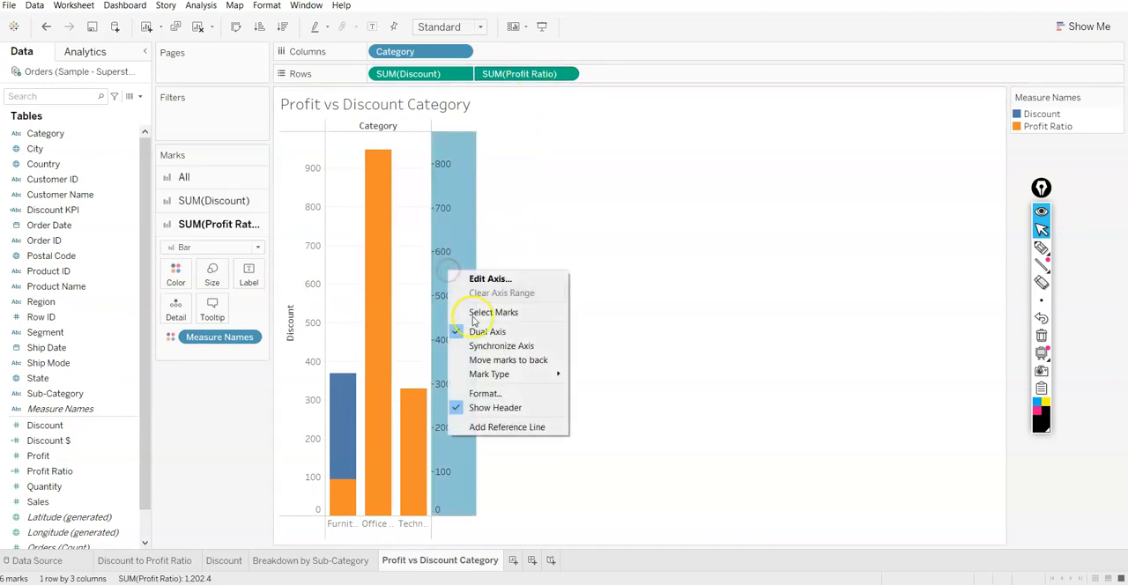
pyautogui.click(496, 346)
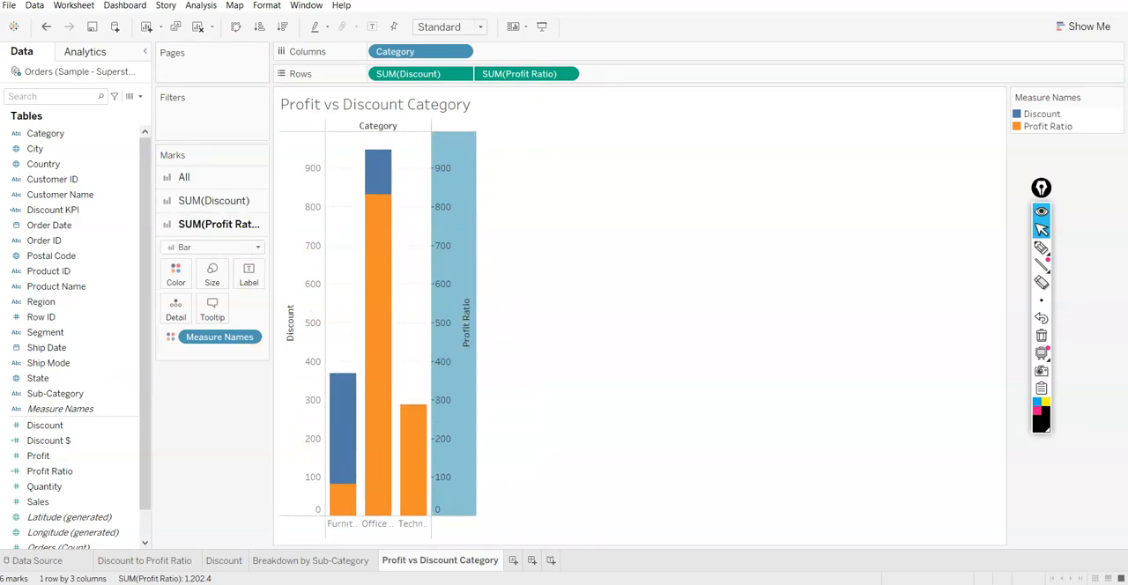
pyautogui.click(201, 5)
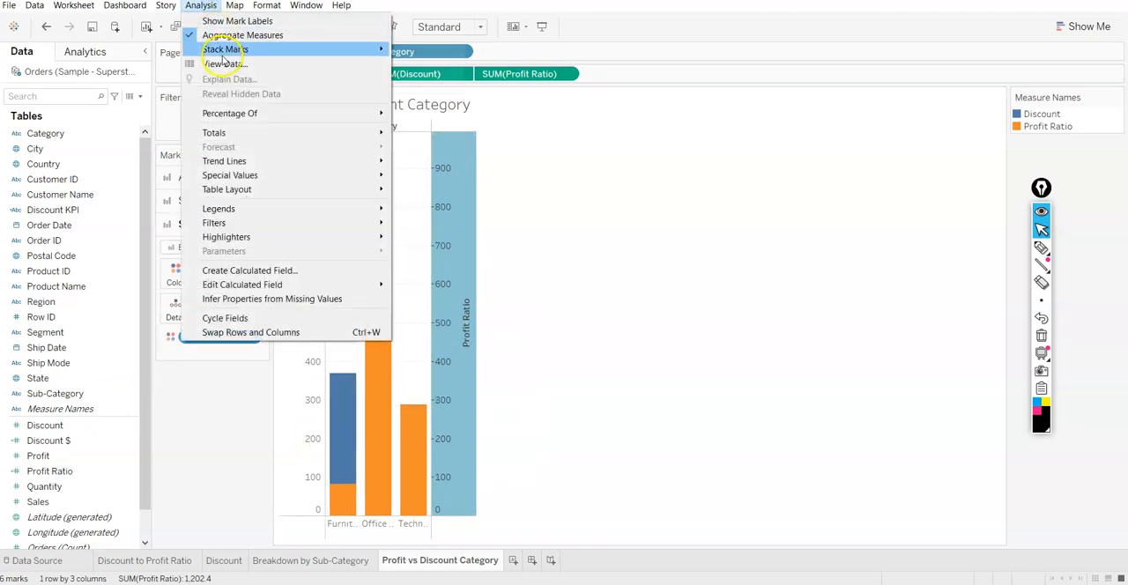
pyautogui.moveTo(381, 49)
pyautogui.click(414, 77)
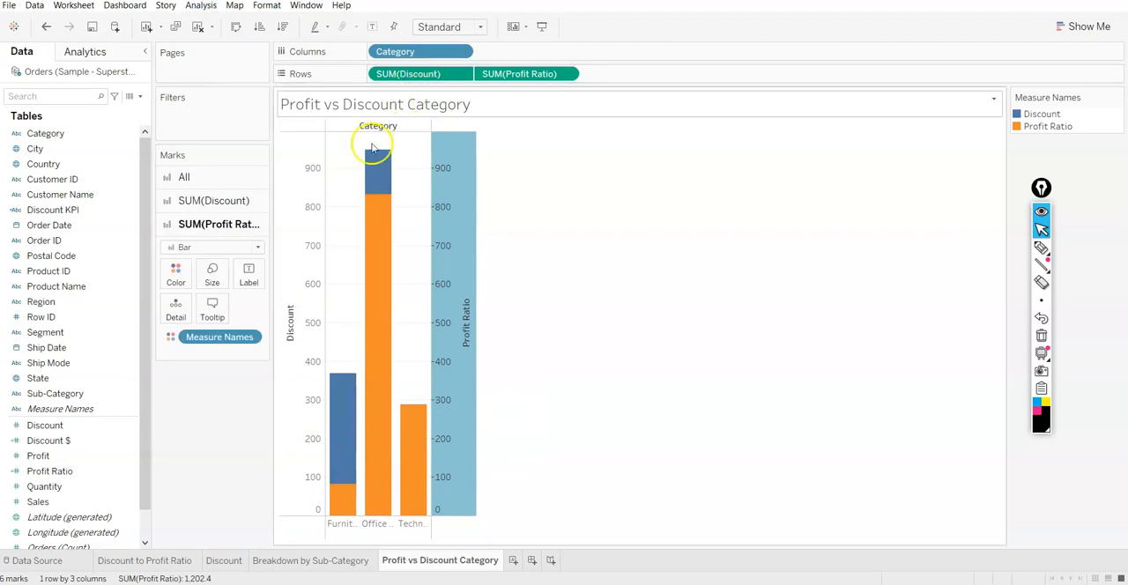
# Widen the category columns of the chart by three increments so the category names fit
pyautogui.click(217, 178)
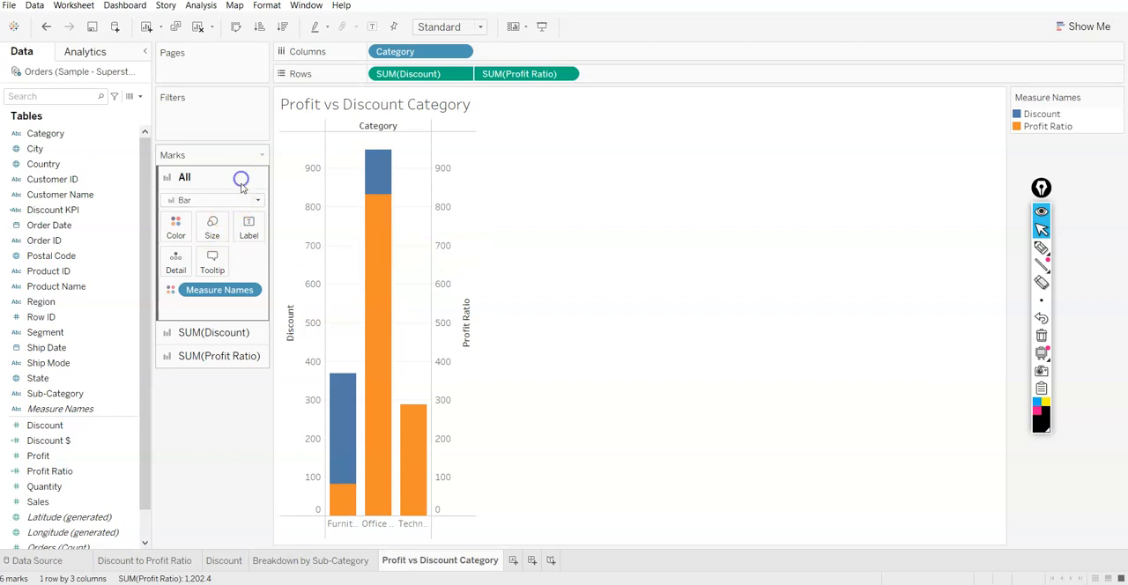
pyautogui.click(211, 332)
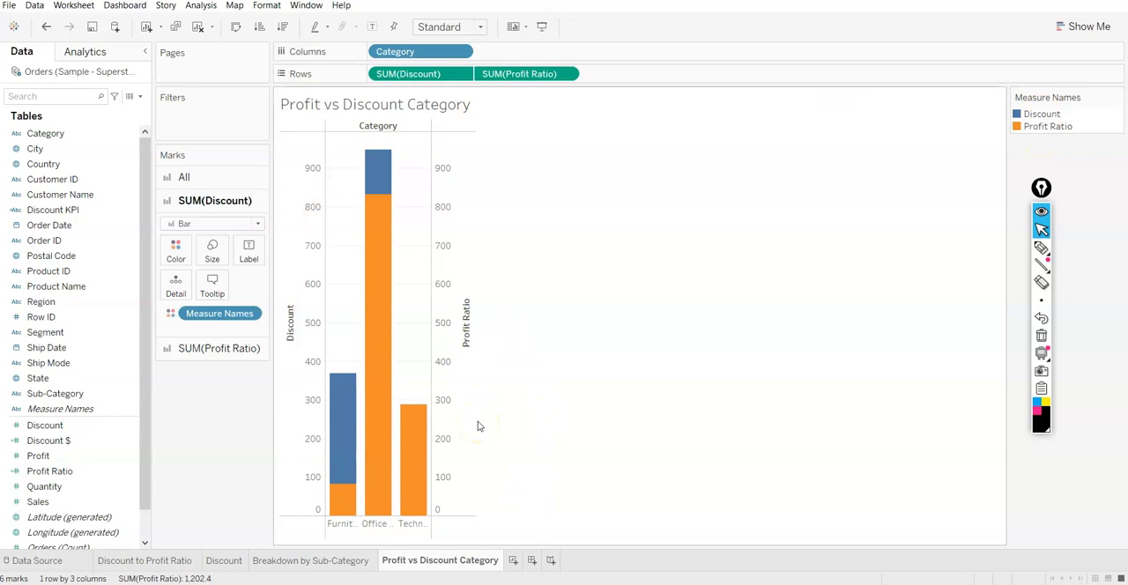
pyautogui.hotkey('ctrl', 'Right')
pyautogui.hotkey('ctrl', 'Right')
pyautogui.hotkey('ctrl', 'Right')
pyautogui.hotkey('ctrl', 'Right')
pyautogui.hotkey('ctrl', 'Right')
pyautogui.hotkey('ctrl', 'Right')
pyautogui.hotkey('ctrl', 'Right')
pyautogui.hotkey('ctrl', 'Right')
pyautogui.hotkey('ctrl', 'Right')
pyautogui.hotkey('ctrl', 'Right')
pyautogui.hotkey('ctrl', 'Right')
pyautogui.hotkey('ctrl', 'Right')
pyautogui.hotkey('ctrl', 'Right')
pyautogui.hotkey('ctrl', 'Right')
pyautogui.hotkey('ctrl', 'Right')
pyautogui.hotkey('ctrl', 'Right')
pyautogui.hotkey('ctrl', 'Right')
pyautogui.hotkey('ctrl', 'Right')
pyautogui.hotkey('ctrl', 'Right')
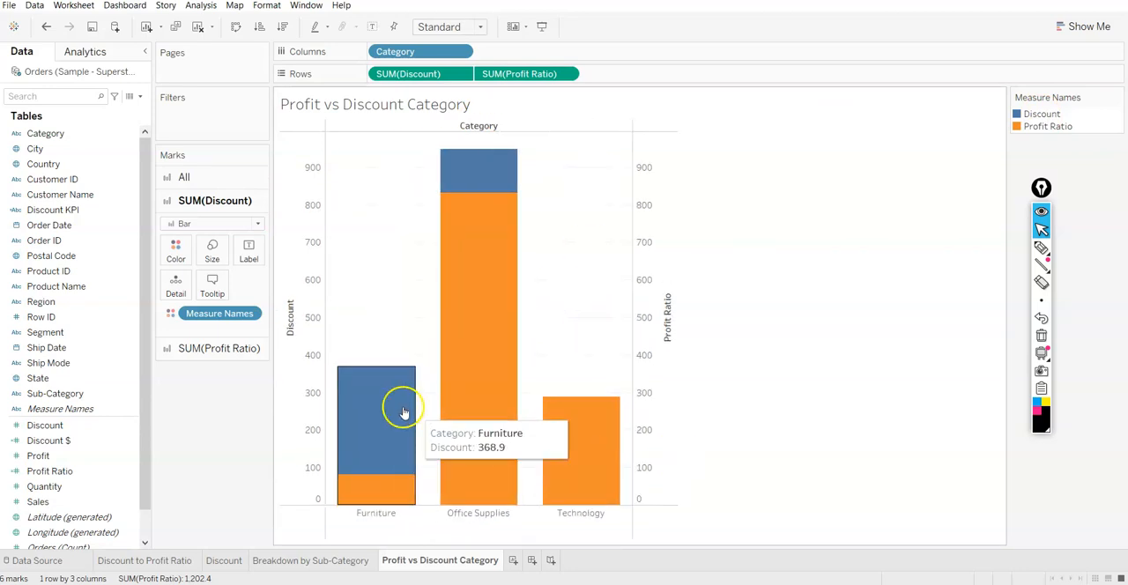
pyautogui.moveTo(354, 373)
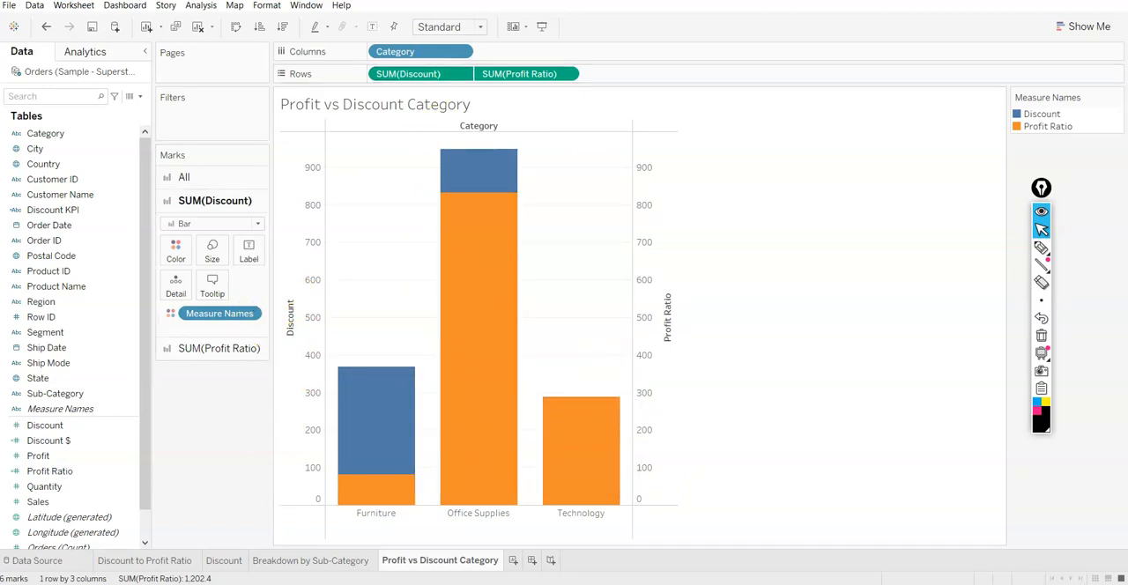
# Set Stack Marks to Off once more and return to the settings for all marks
pyautogui.click(211, 7)
pyautogui.moveTo(345, 51)
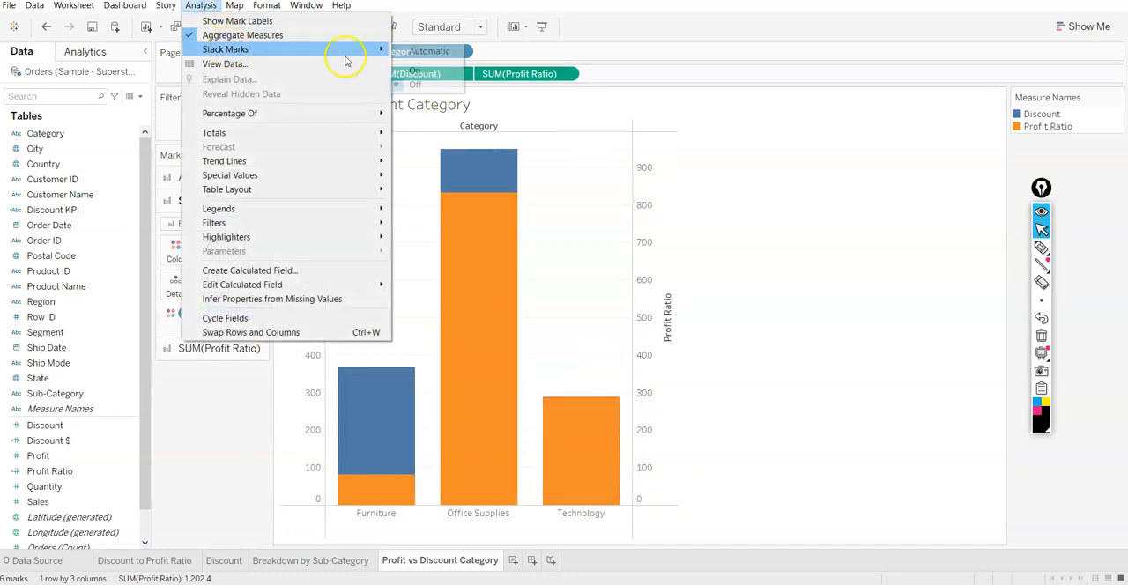
pyautogui.click(458, 83)
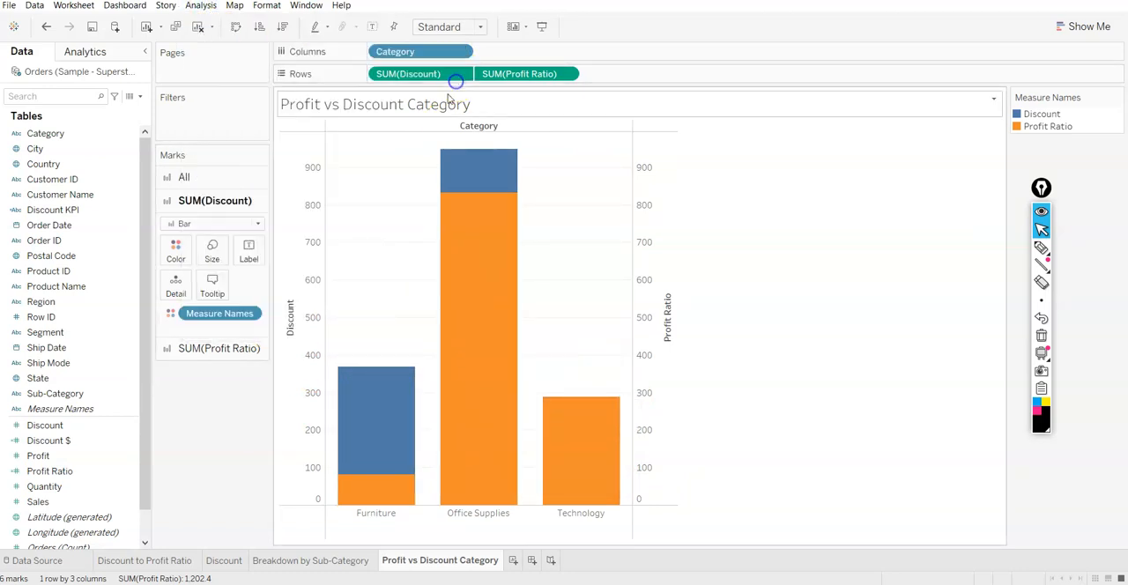
pyautogui.click(185, 177)
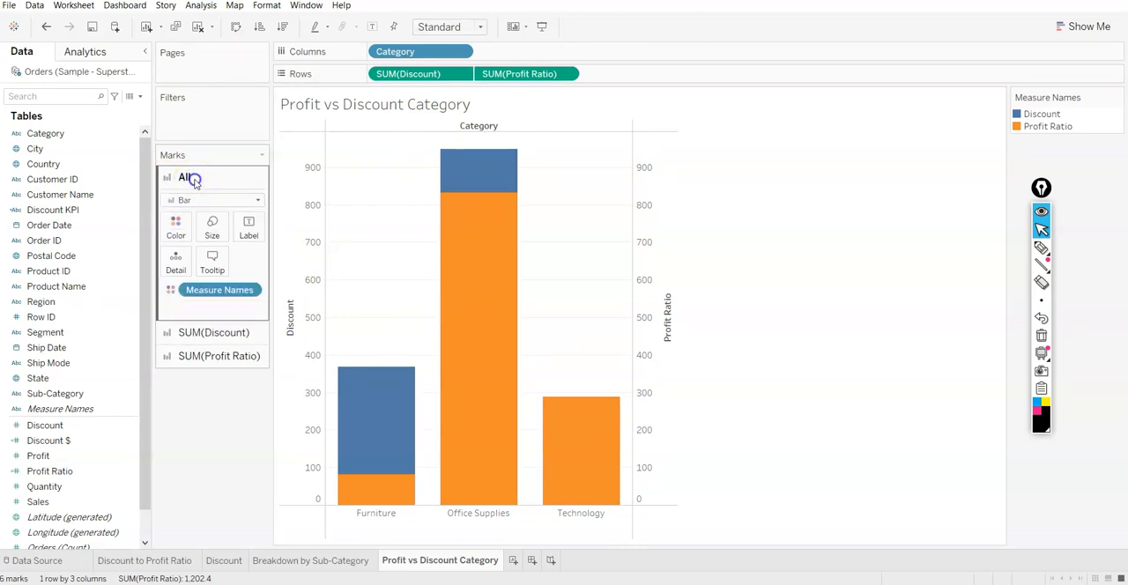
# Try a narrower size for the Discount bars and widen them back to their previous width
pyautogui.click(205, 333)
pyautogui.click(220, 251)
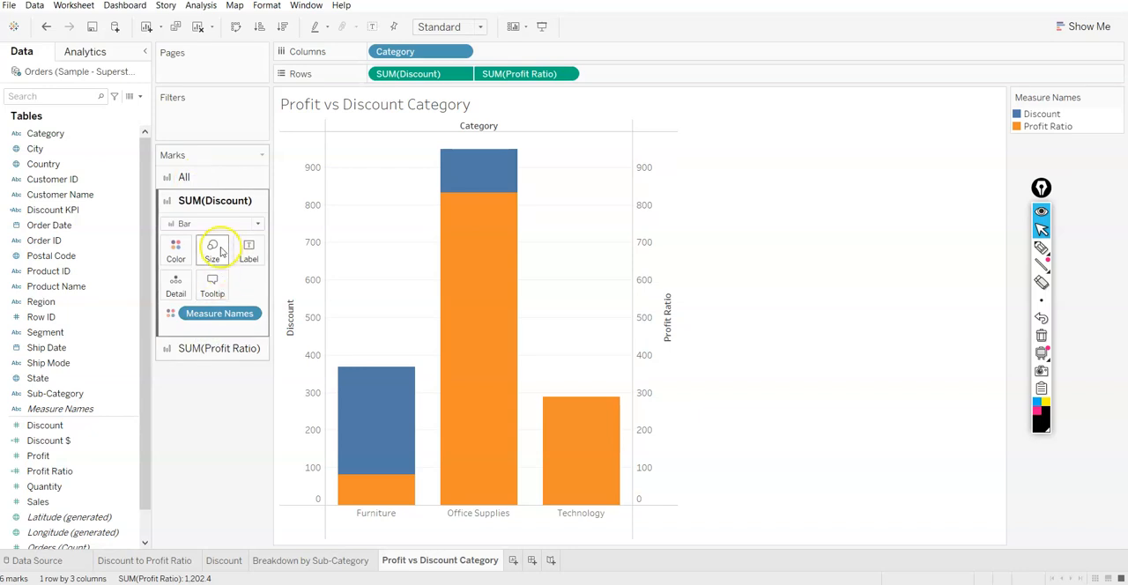
pyautogui.click(257, 284)
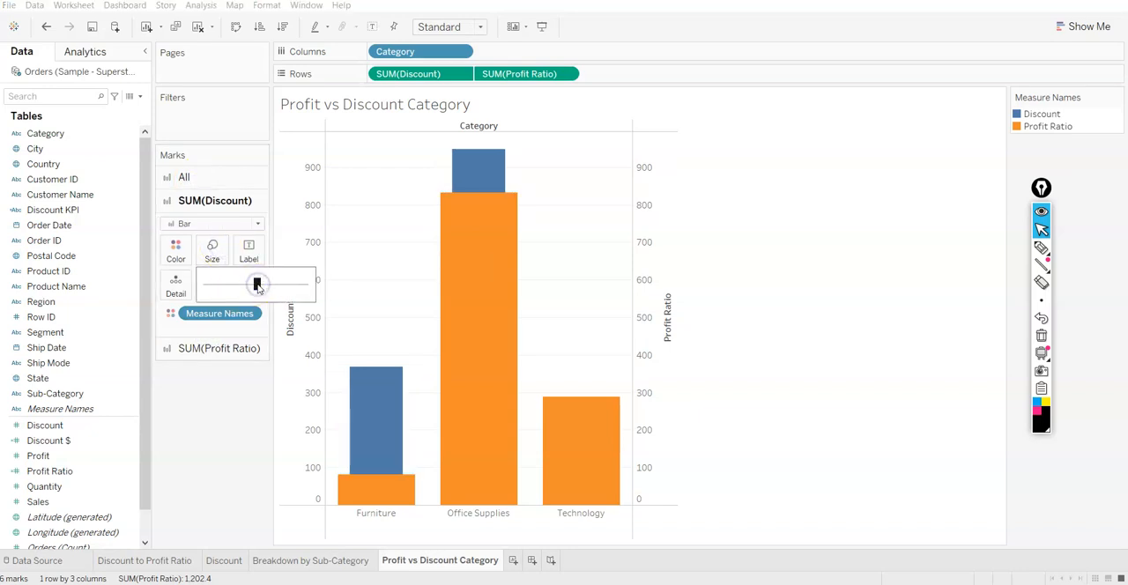
pyautogui.moveTo(281, 283); pyautogui.dragTo(280, 284)
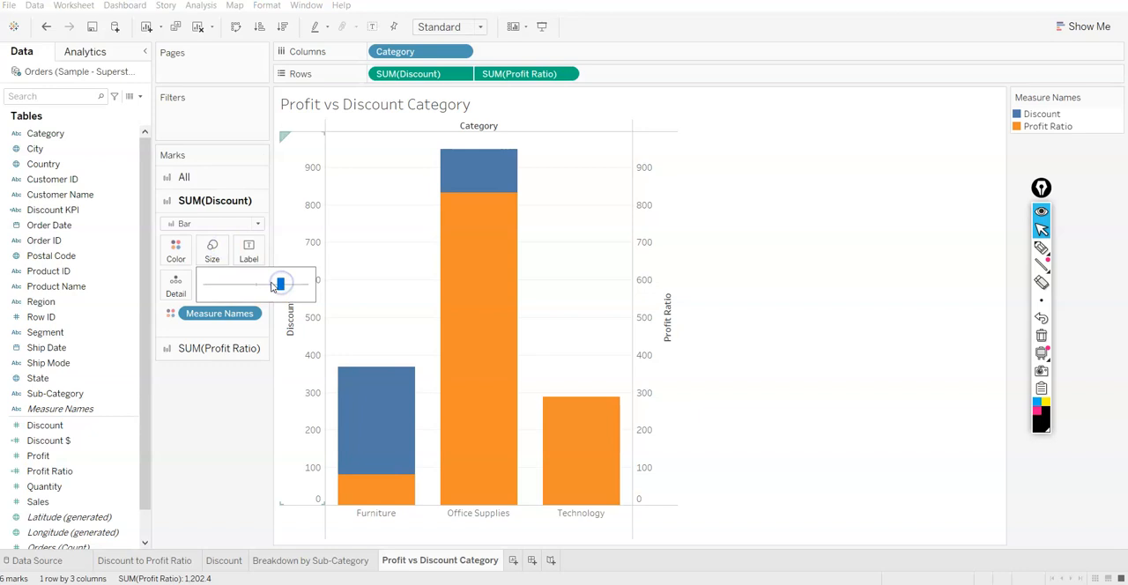
# Reduce the size of the Profit Ratio bars to about half the width of the Discount bars
pyautogui.click(203, 348)
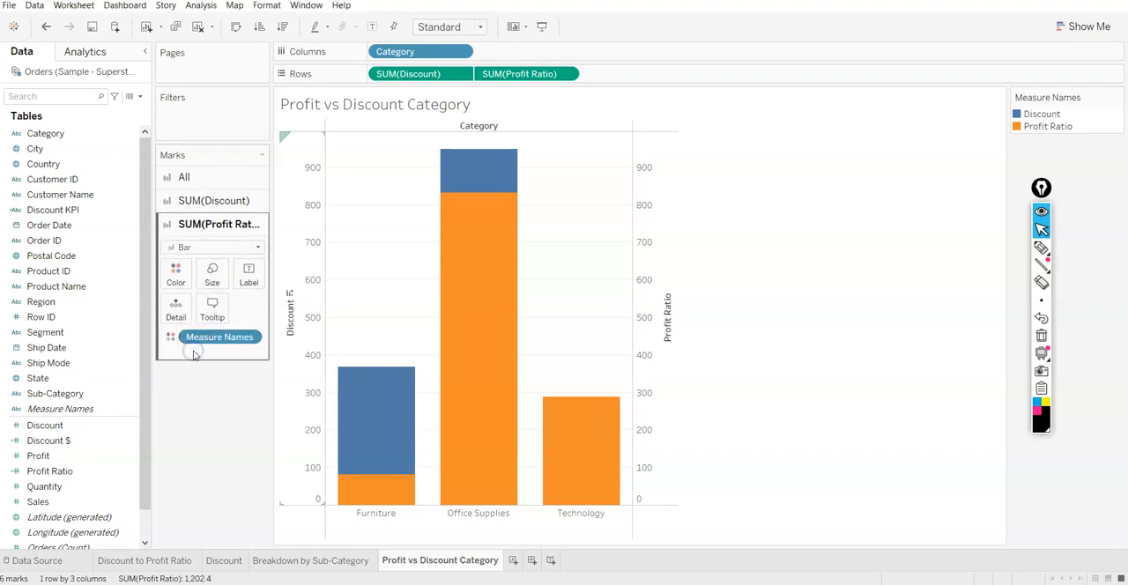
pyautogui.click(223, 281)
pyautogui.moveTo(260, 307); pyautogui.dragTo(250, 310)
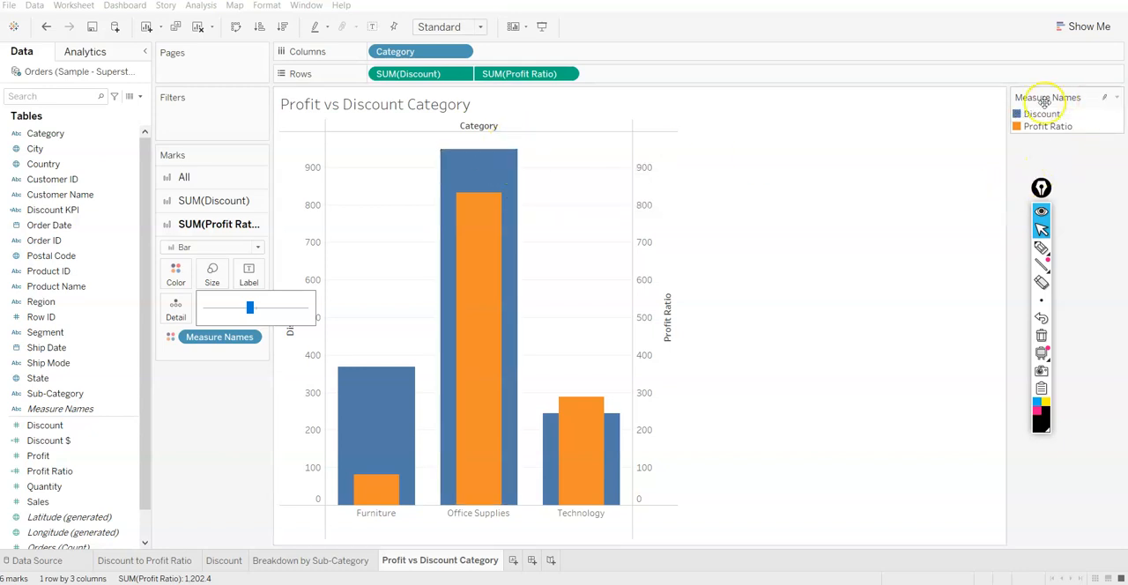
pyautogui.moveTo(243, 310); pyautogui.dragTo(245, 311)
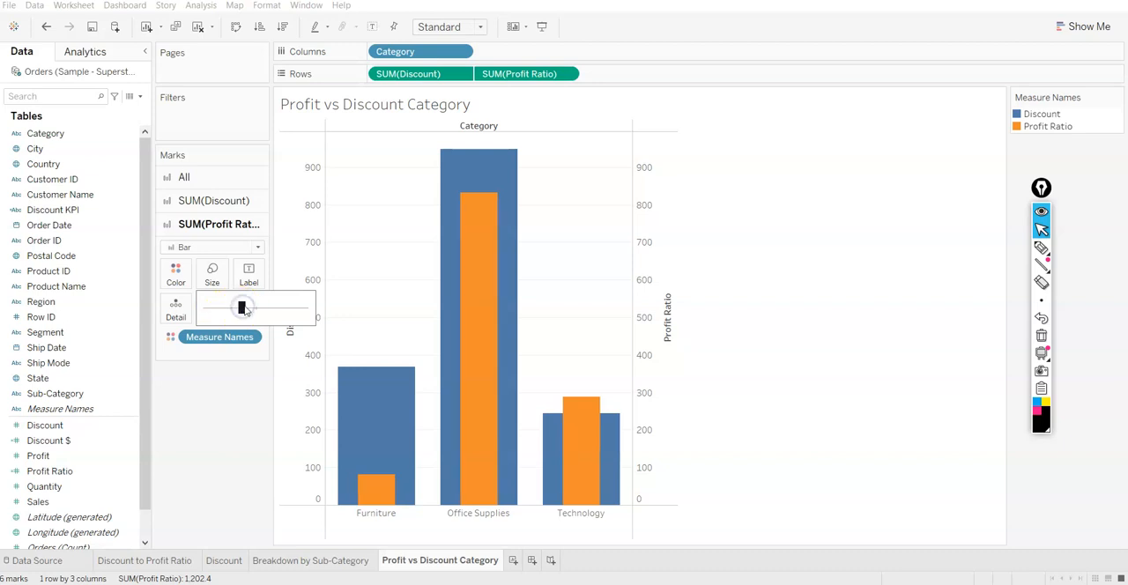
pyautogui.click(237, 465)
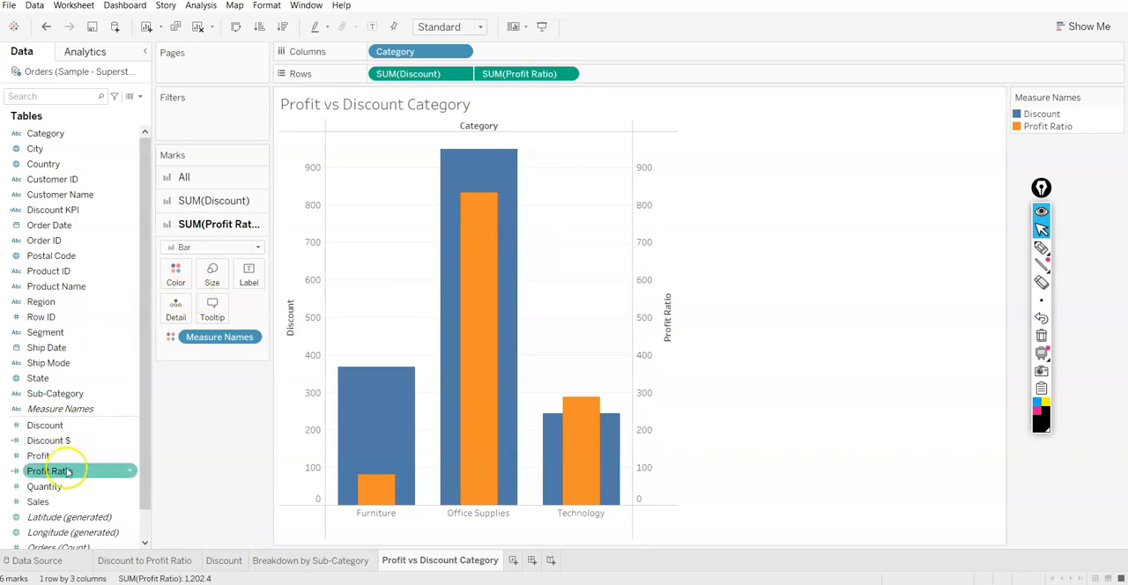
# Label the Profit Ratio bars with Profit Ratio and format its totals and grand totals as percentages with 0 decimal places
pyautogui.moveTo(61, 470); pyautogui.dragTo(243, 278)
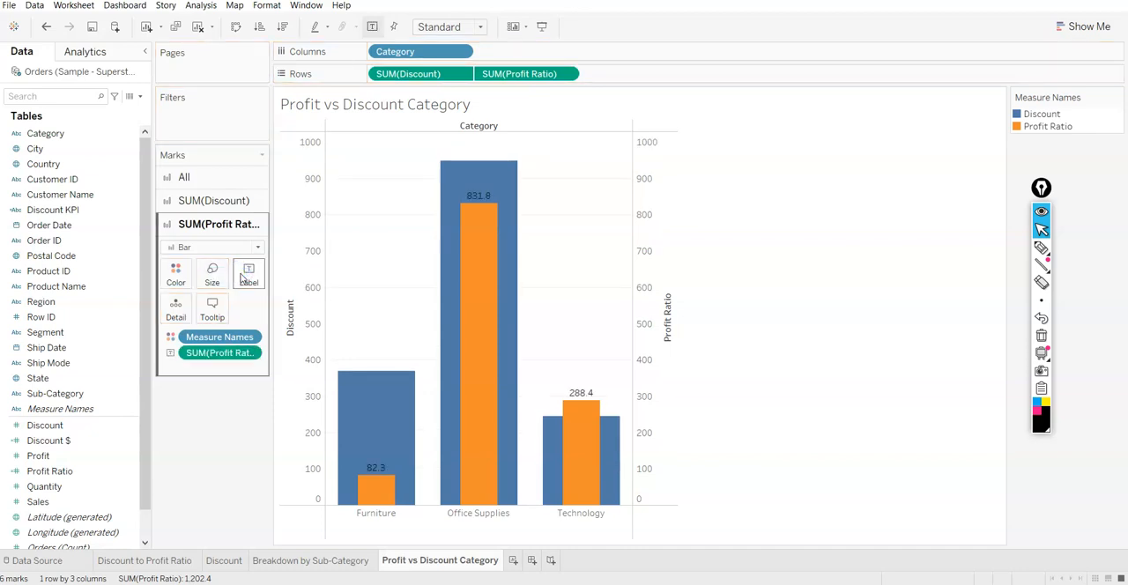
pyautogui.click(252, 353)
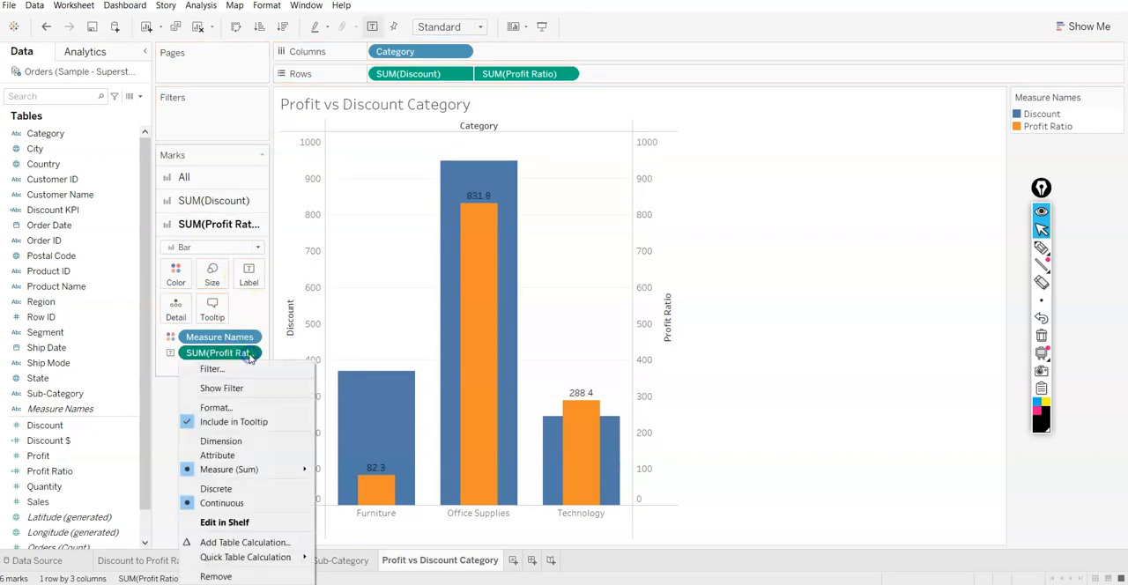
pyautogui.click(254, 411)
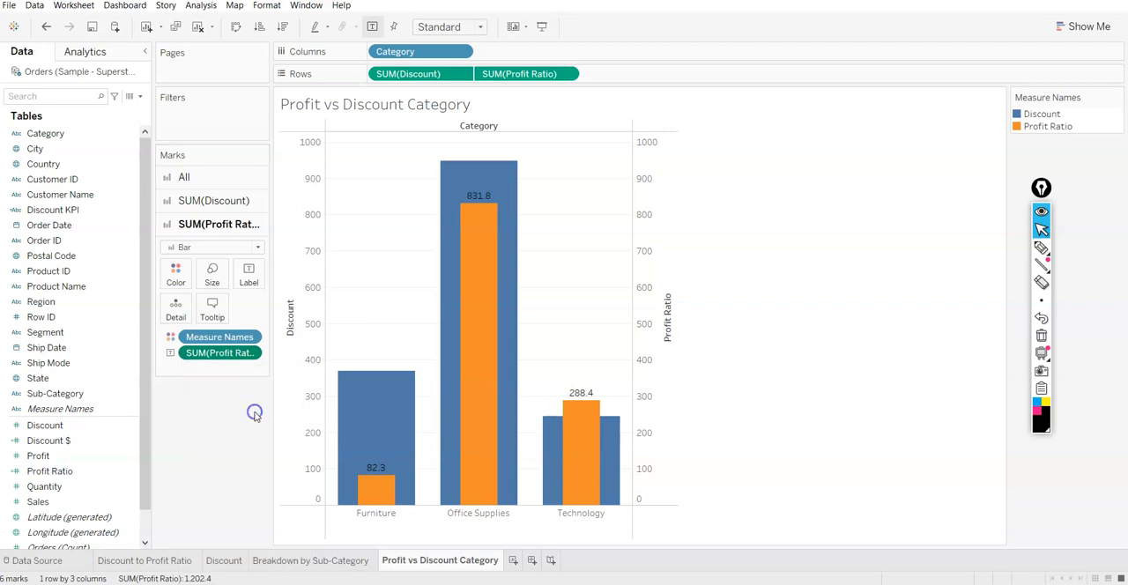
pyautogui.click(106, 355)
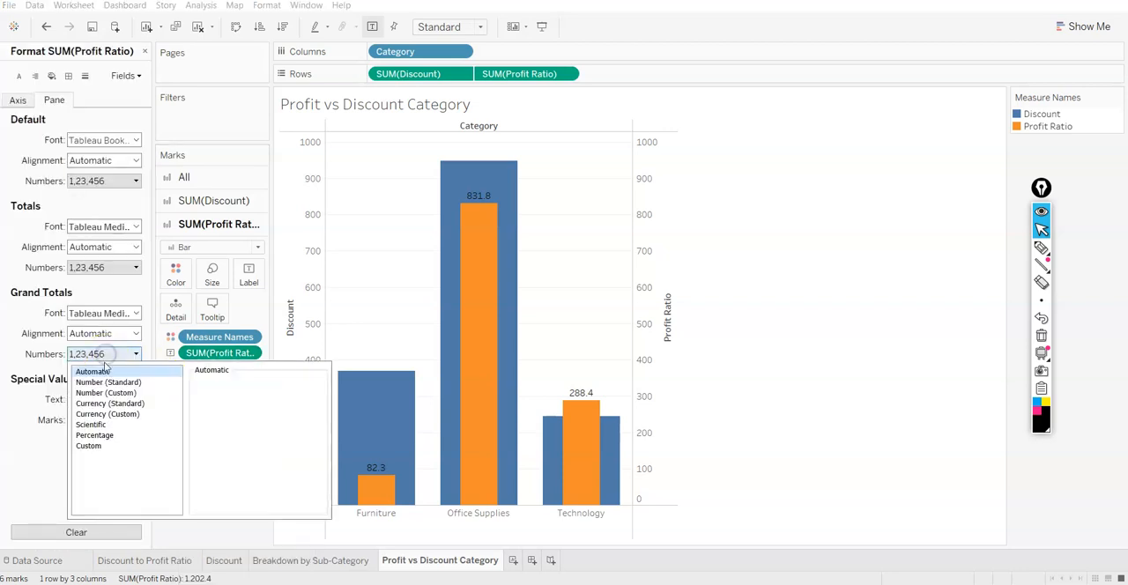
pyautogui.click(95, 435)
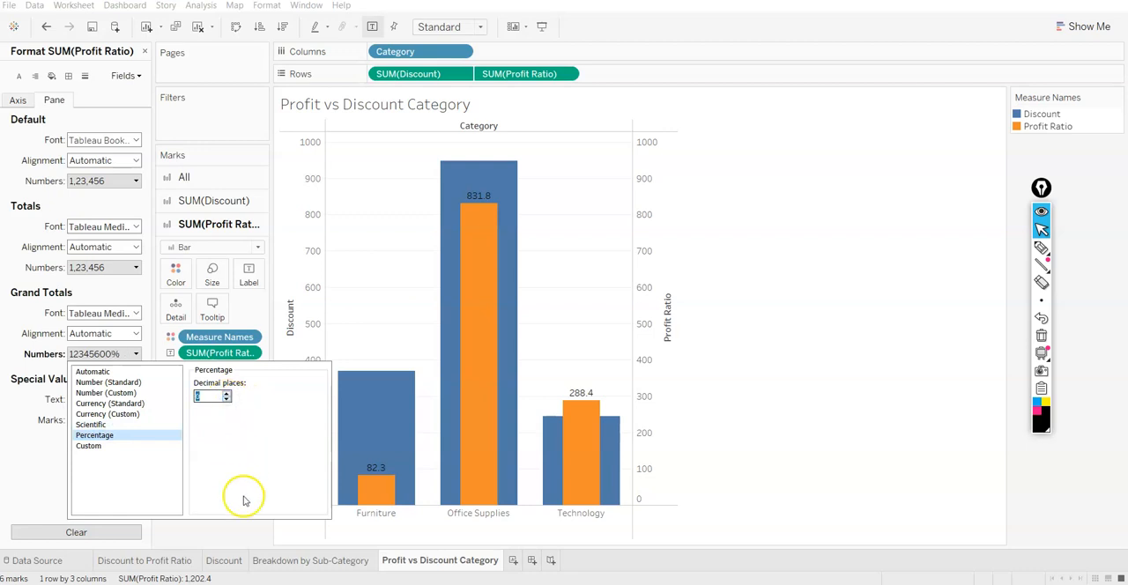
pyautogui.click(247, 530)
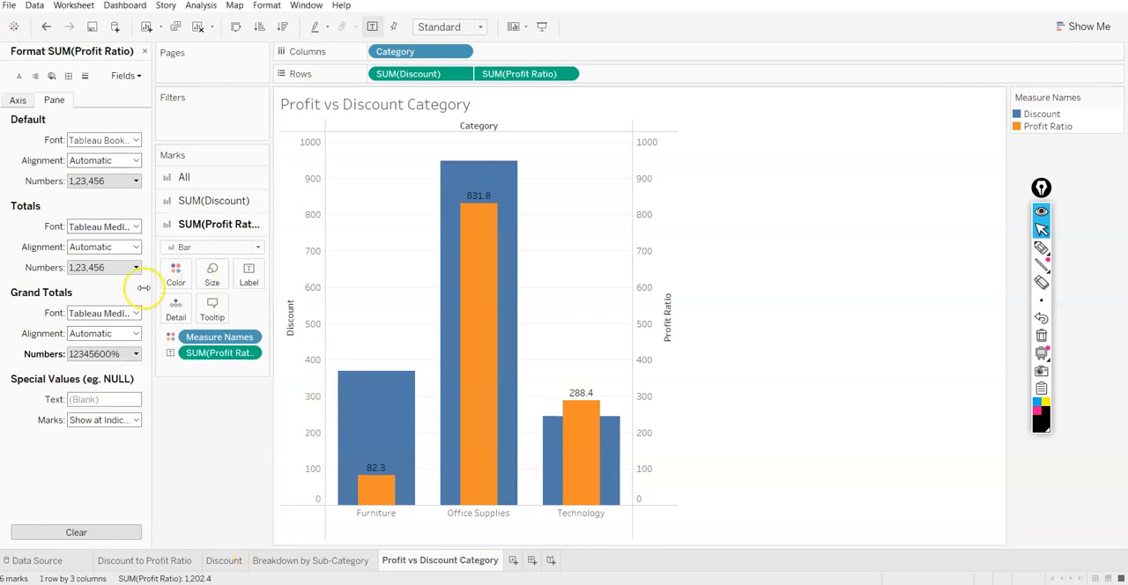
pyautogui.click(106, 267)
pyautogui.click(97, 348)
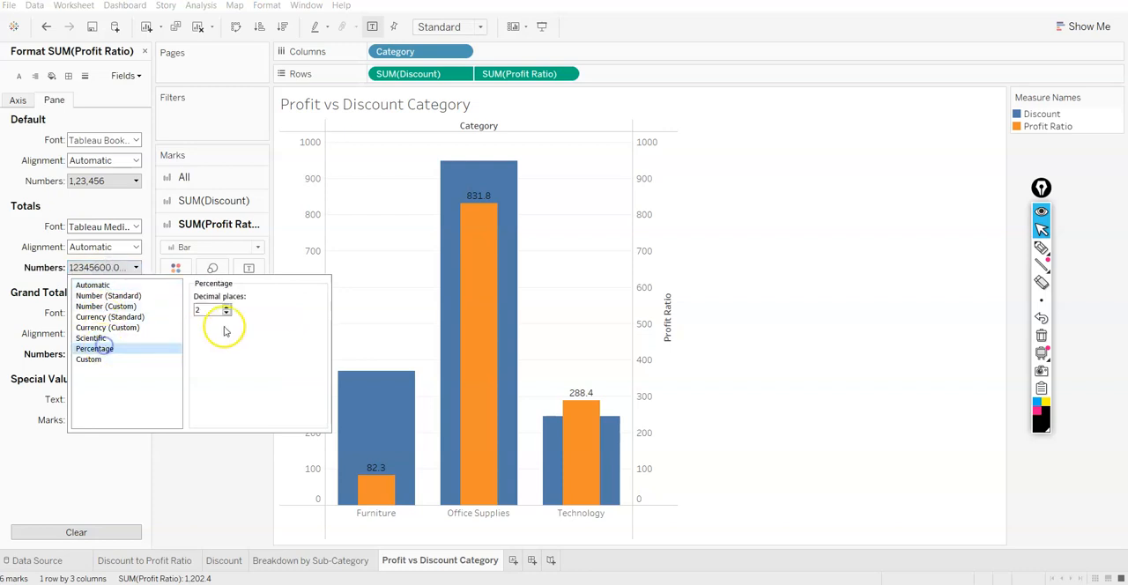
pyautogui.click(272, 513)
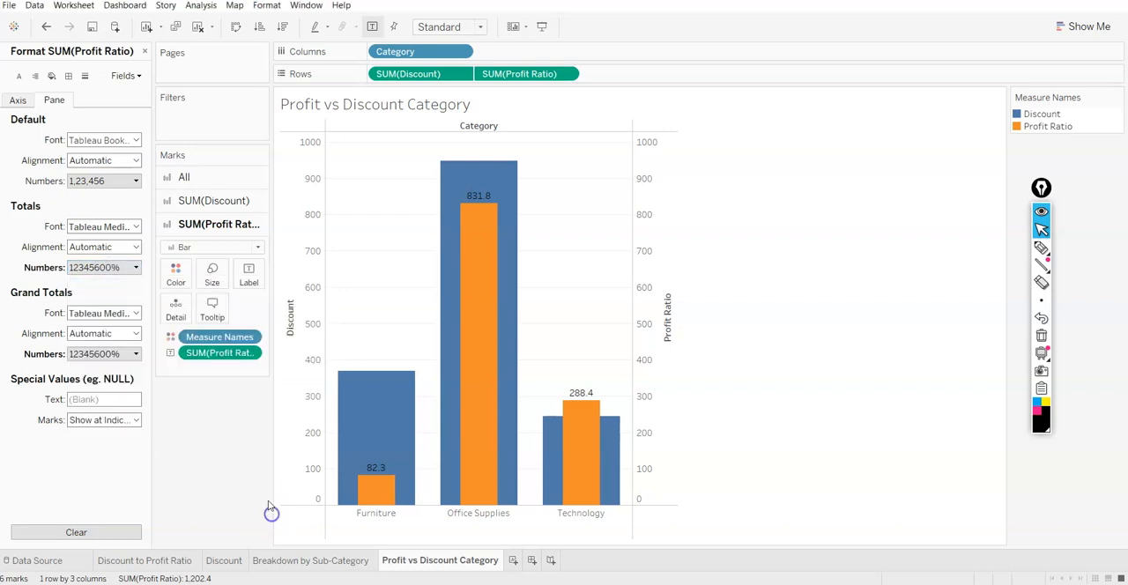
# Look through the label options of the Profit Ratio bars and close the number formatting settings
pyautogui.click(249, 273)
pyautogui.click(286, 402)
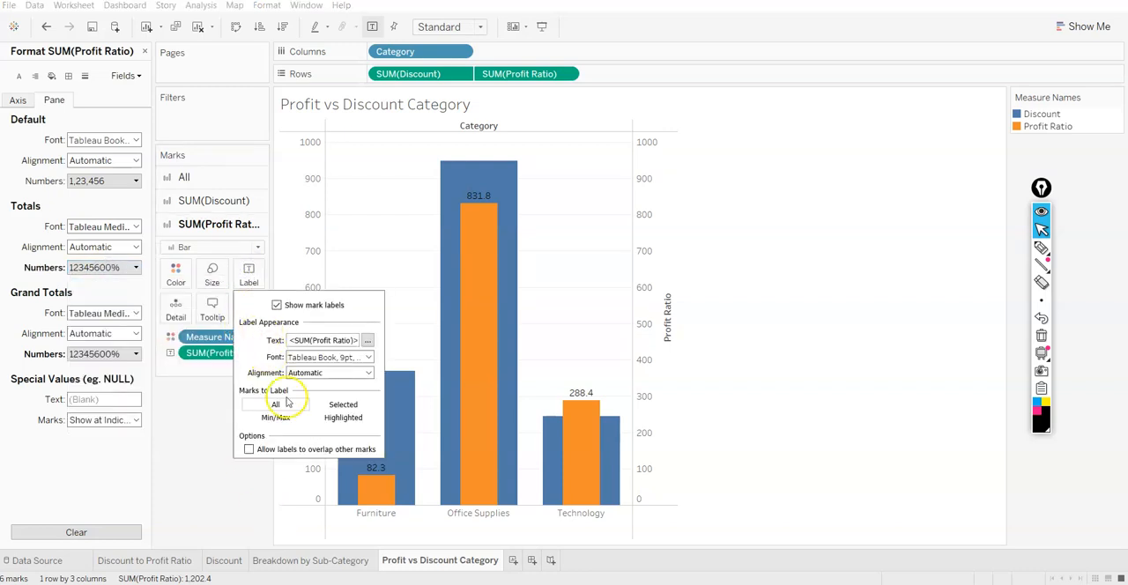
pyautogui.click(243, 469)
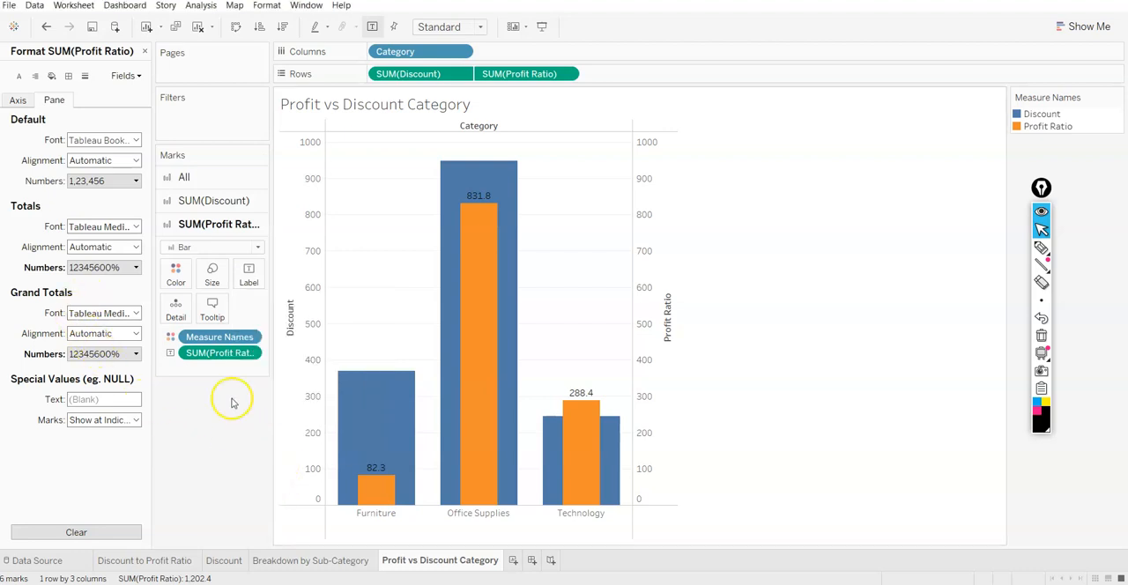
pyautogui.click(144, 51)
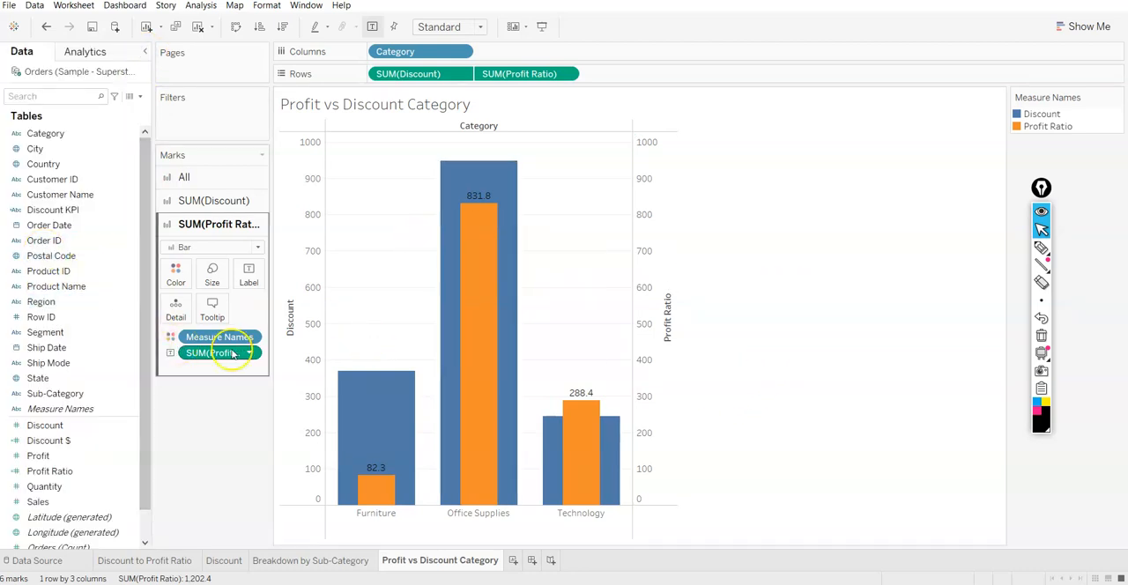
# Try replacing the Profit Ratio label on the Profit Ratio bars with Discount, and remove that label too
pyautogui.moveTo(217, 355); pyautogui.dragTo(199, 480)
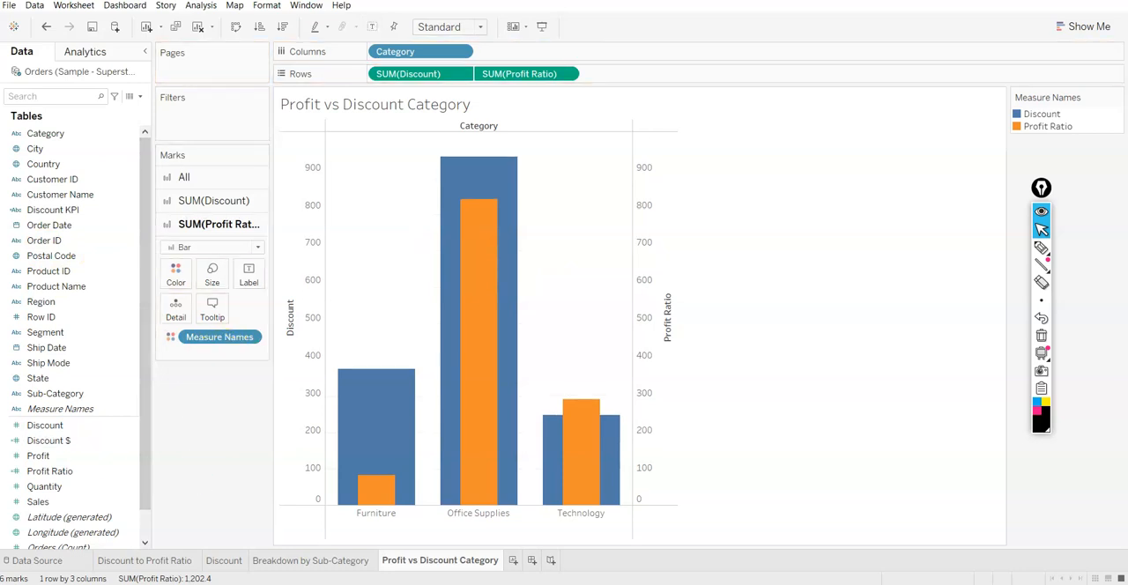
pyautogui.moveTo(59, 425); pyautogui.dragTo(248, 270)
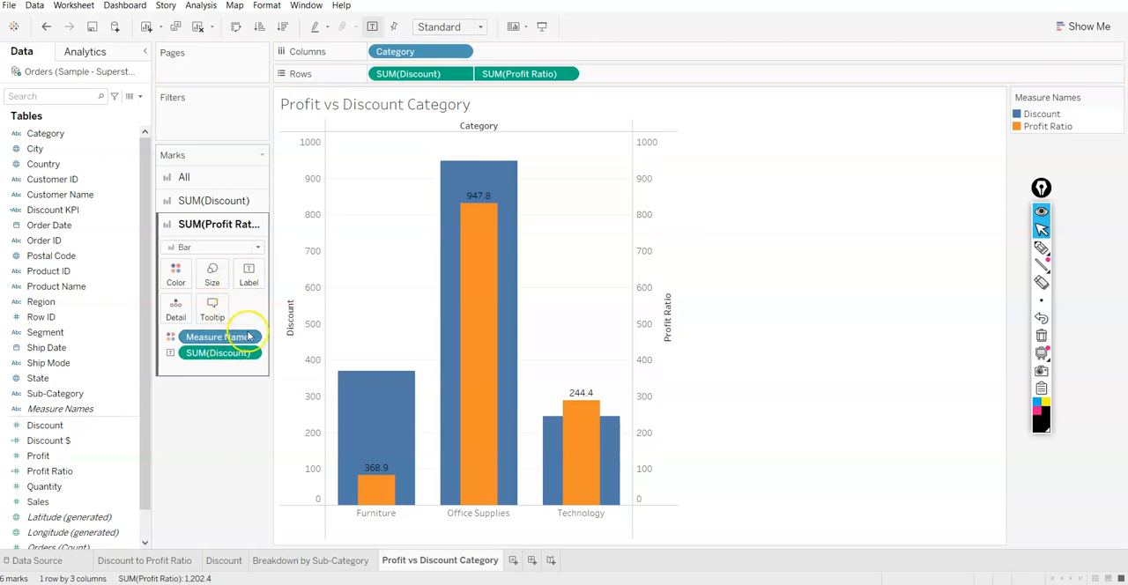
pyautogui.moveTo(220, 354); pyautogui.dragTo(191, 461)
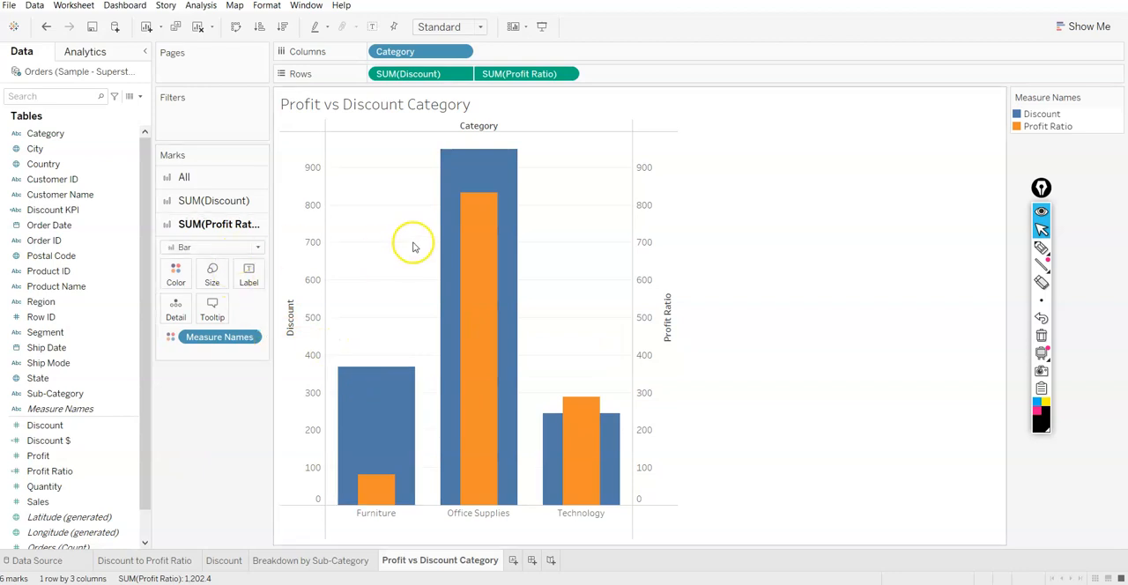
# Examine the Discount and Profit Ratio values of the Furniture and Office Supplies bars
pyautogui.moveTo(402, 374)
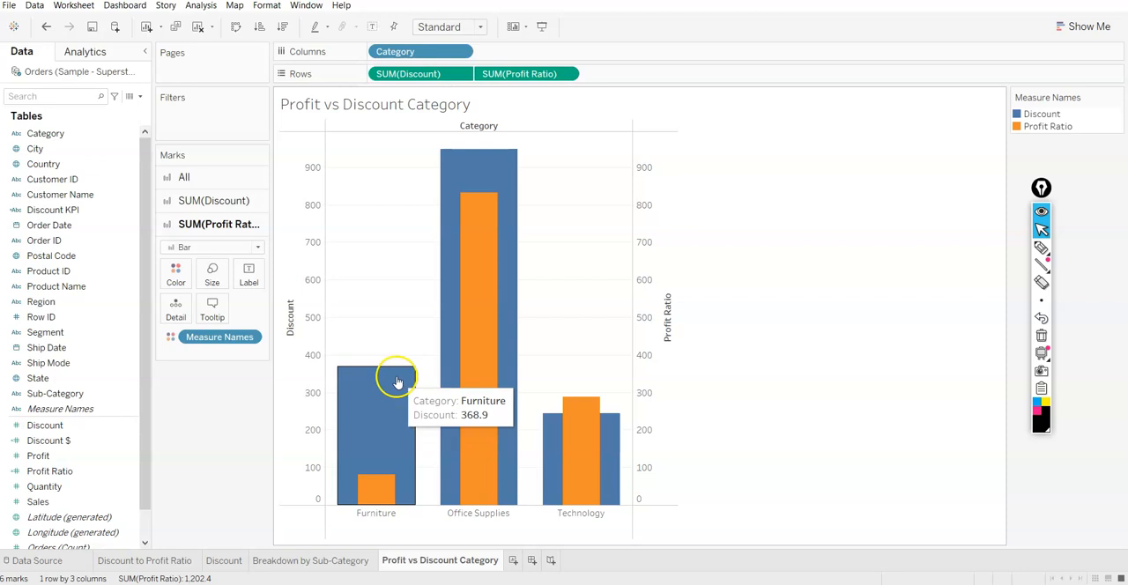
pyautogui.moveTo(360, 496)
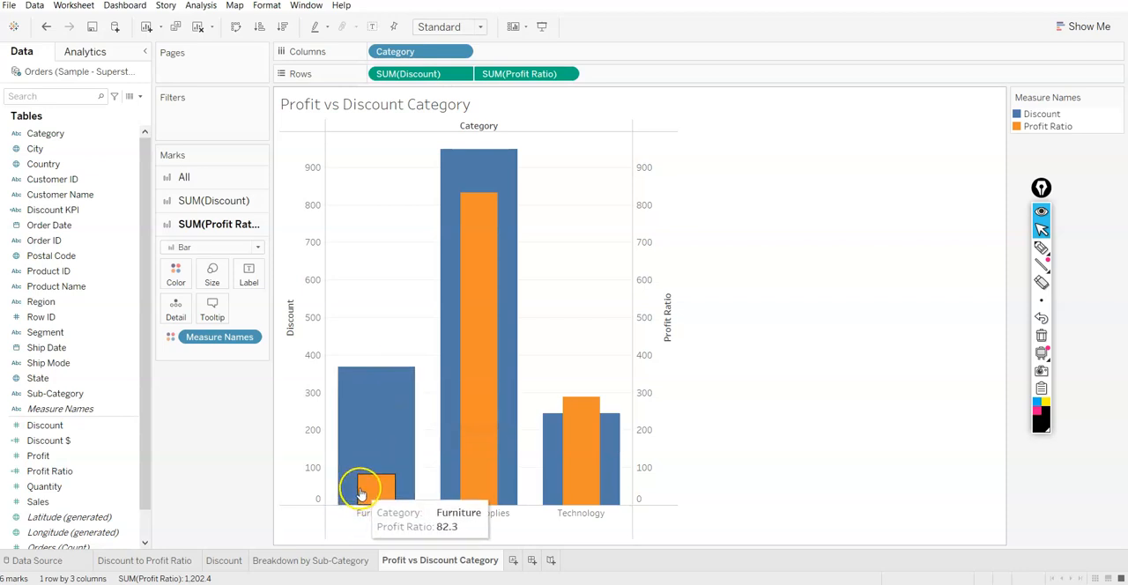
pyautogui.moveTo(432, 176)
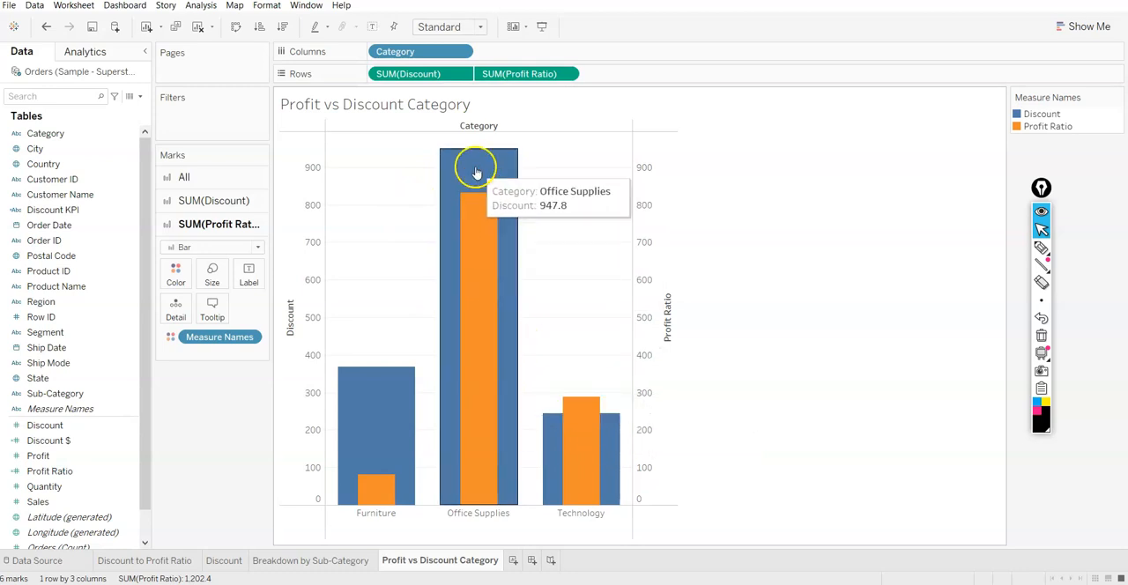
pyautogui.moveTo(357, 396)
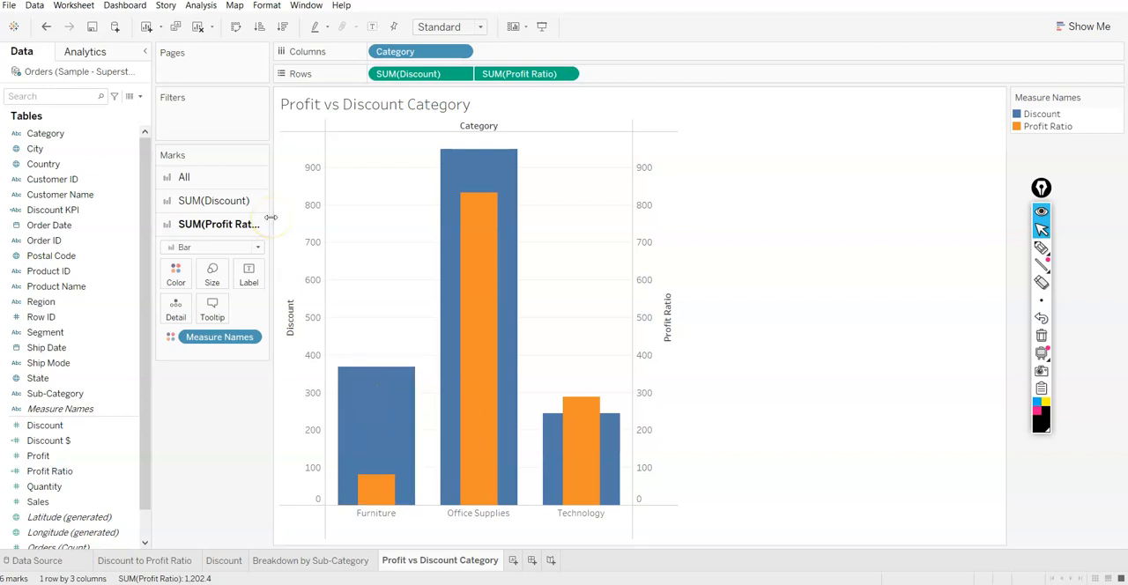
# Try turning off Aggregate Measures for the Profit vs Discount Category chart, and turn it back on
pyautogui.click(201, 5)
pyautogui.click(214, 33)
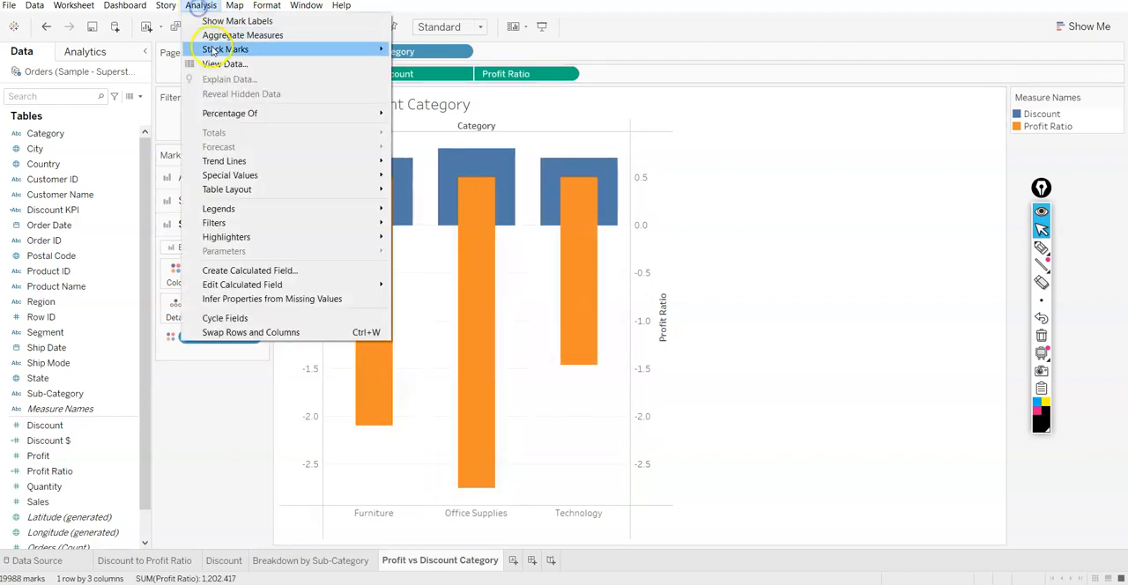
pyautogui.click(224, 35)
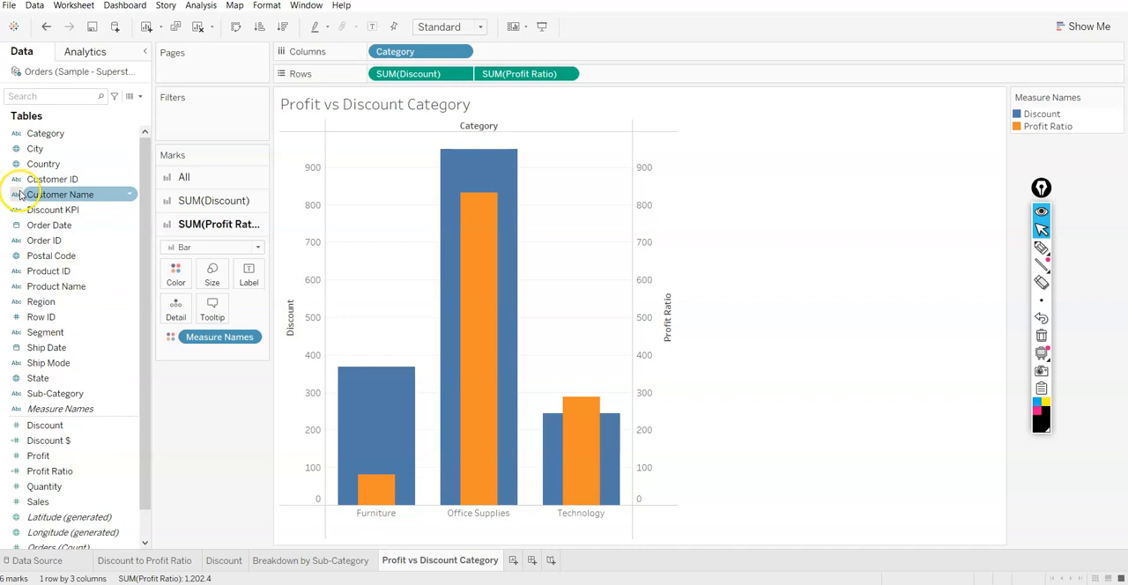
# Add a new worksheet and name it "Discount vs Undiscounted Sales by category"
pyautogui.click(514, 561)
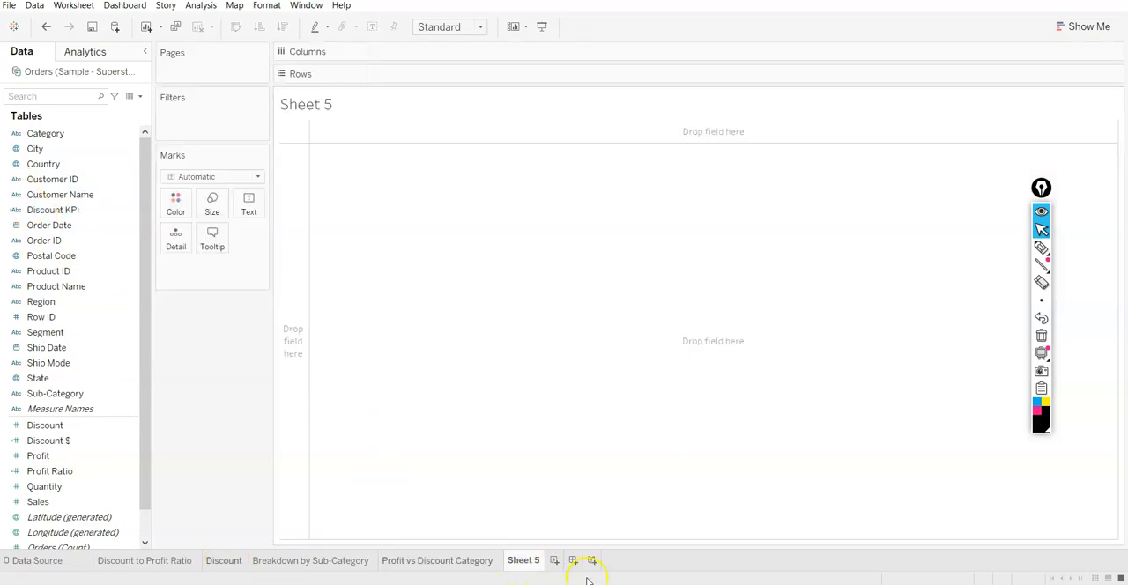
pyautogui.doubleClick(519, 561)
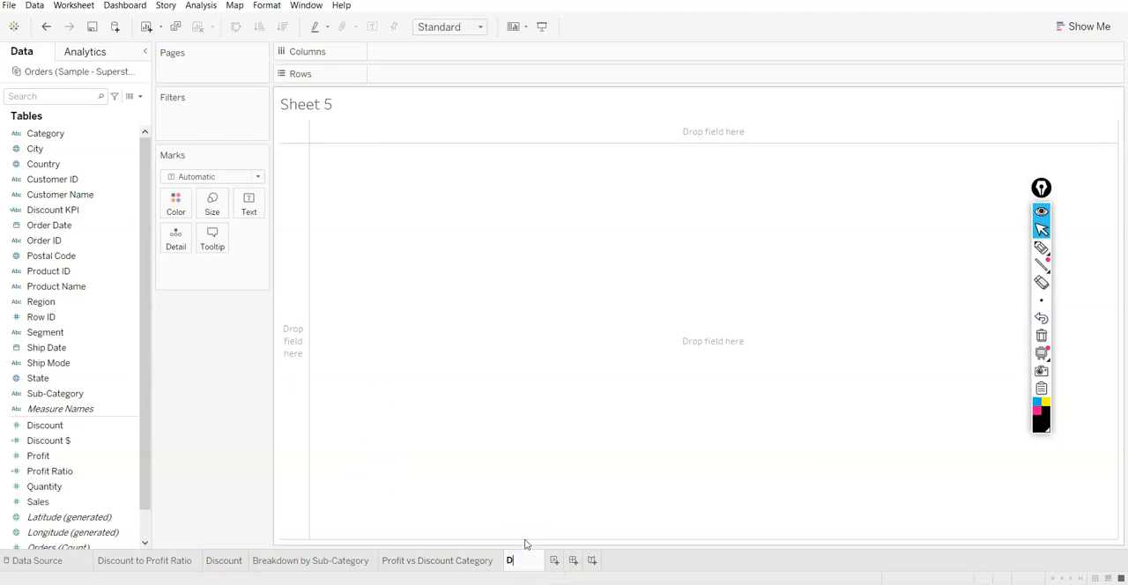
pyautogui.write('Discount vs Undisounted')
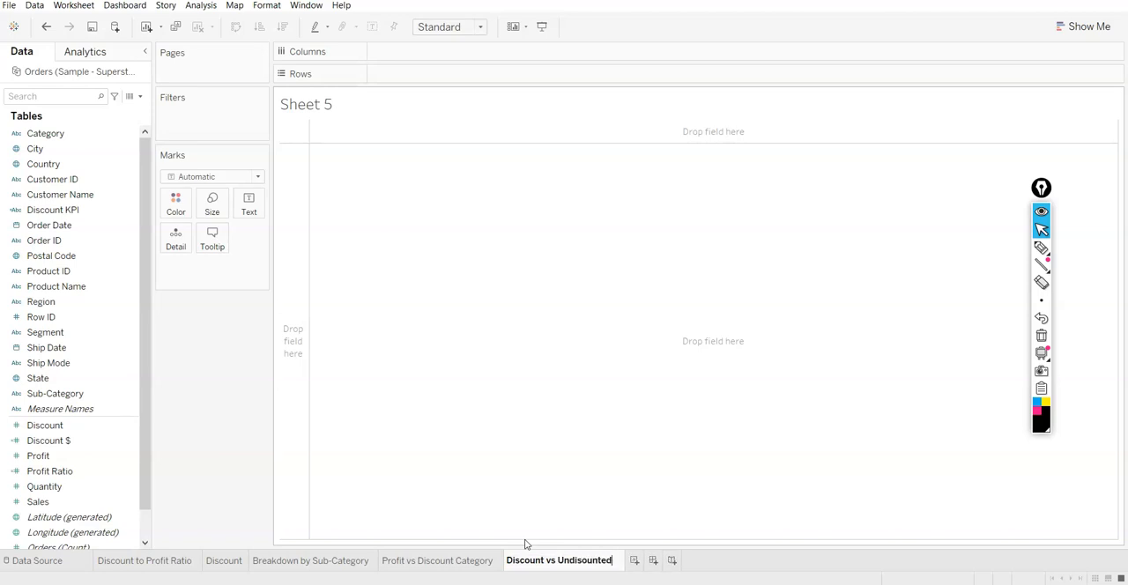
pyautogui.write('c')
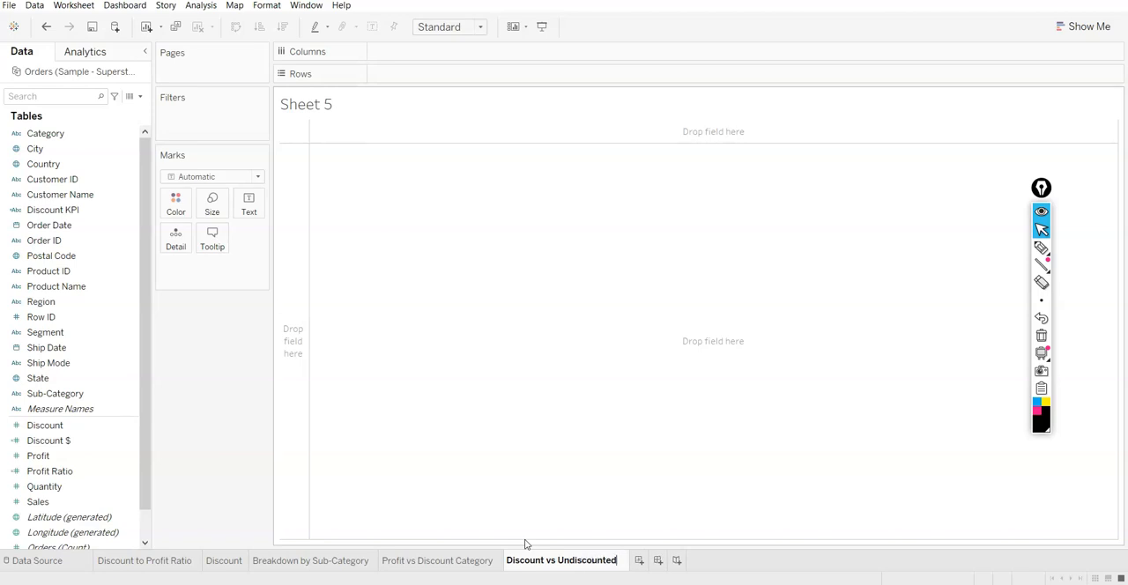
pyautogui.write(' S')
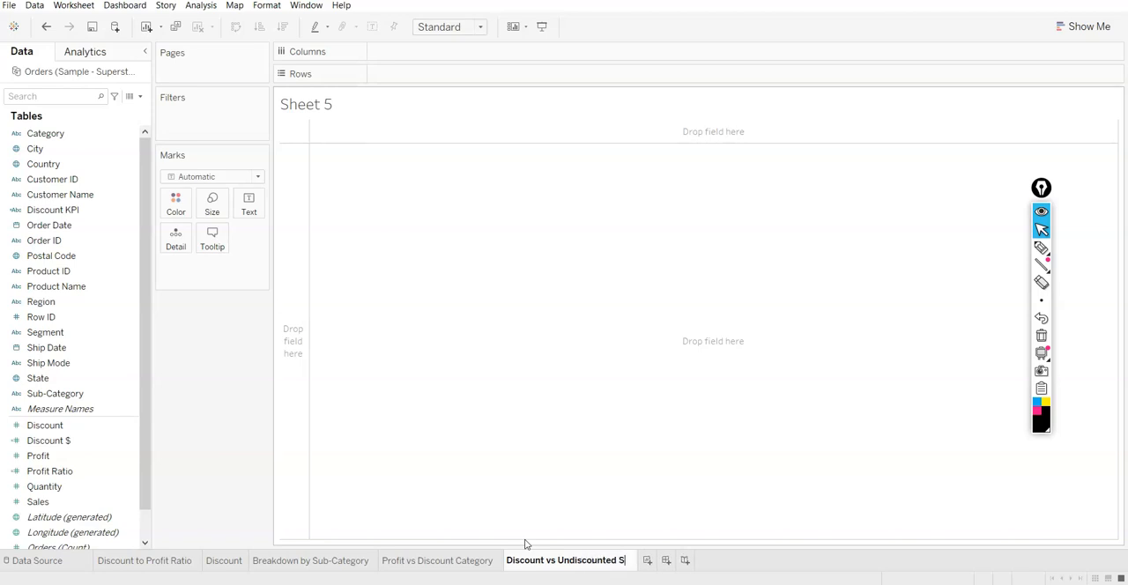
pyautogui.write('ales by ')
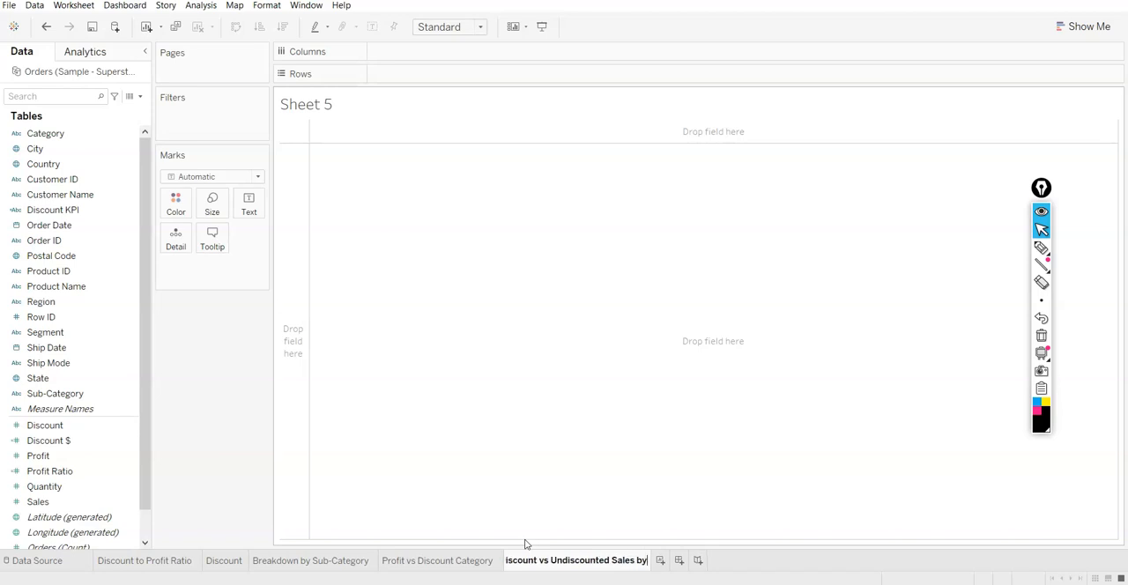
pyautogui.write('category')
pyautogui.click(578, 443)
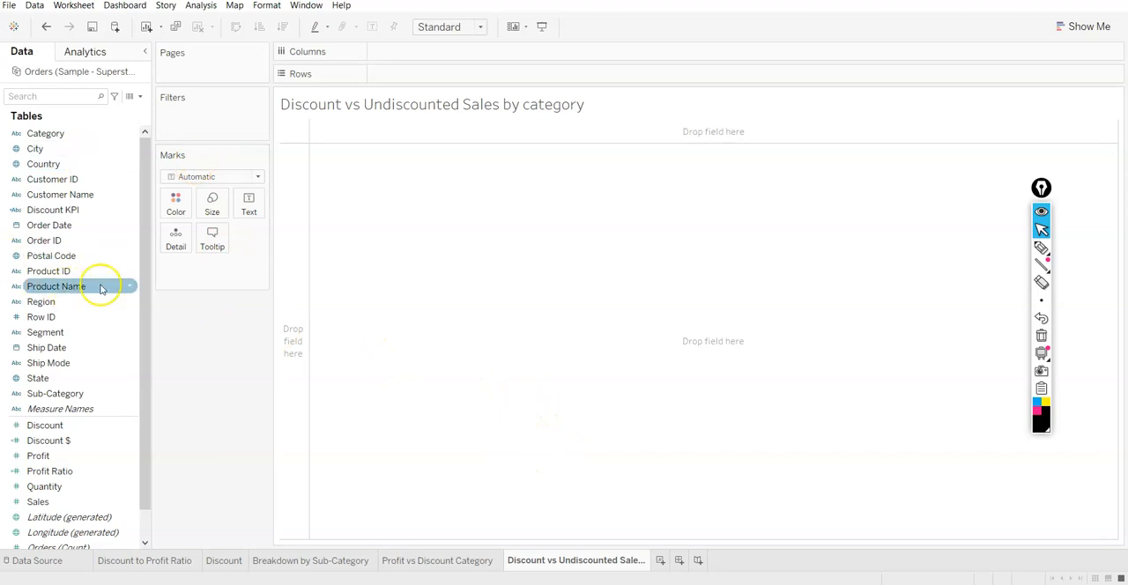
# Build a view with Category and Discount KPI on columns and the sums of Profit and Sales on rows
pyautogui.click(69, 459)
pyautogui.doubleClick(69, 459)
pyautogui.doubleClick(56, 501)
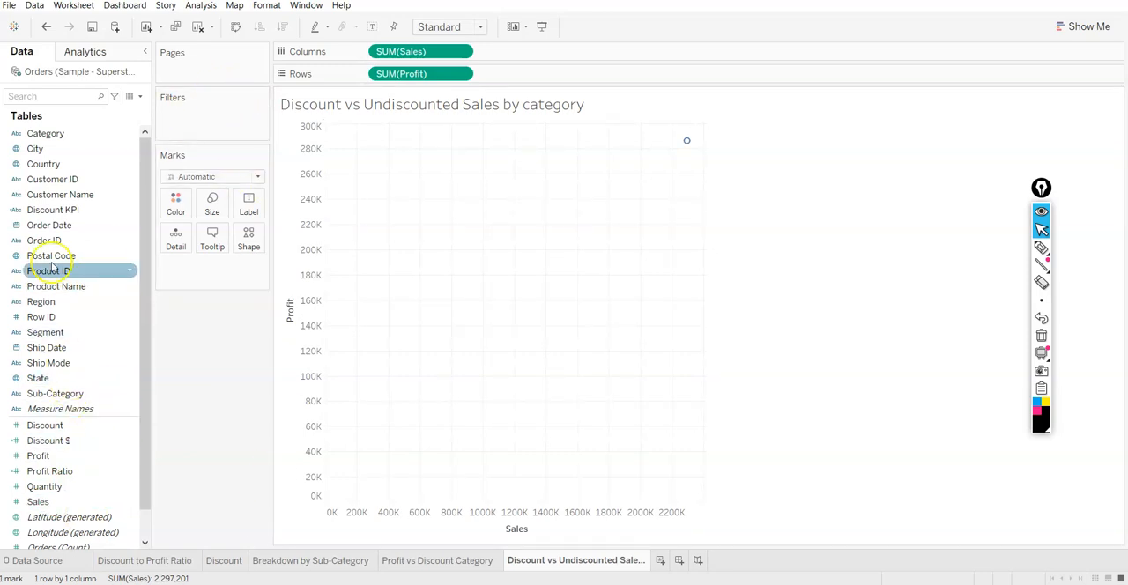
pyautogui.doubleClick(46, 133)
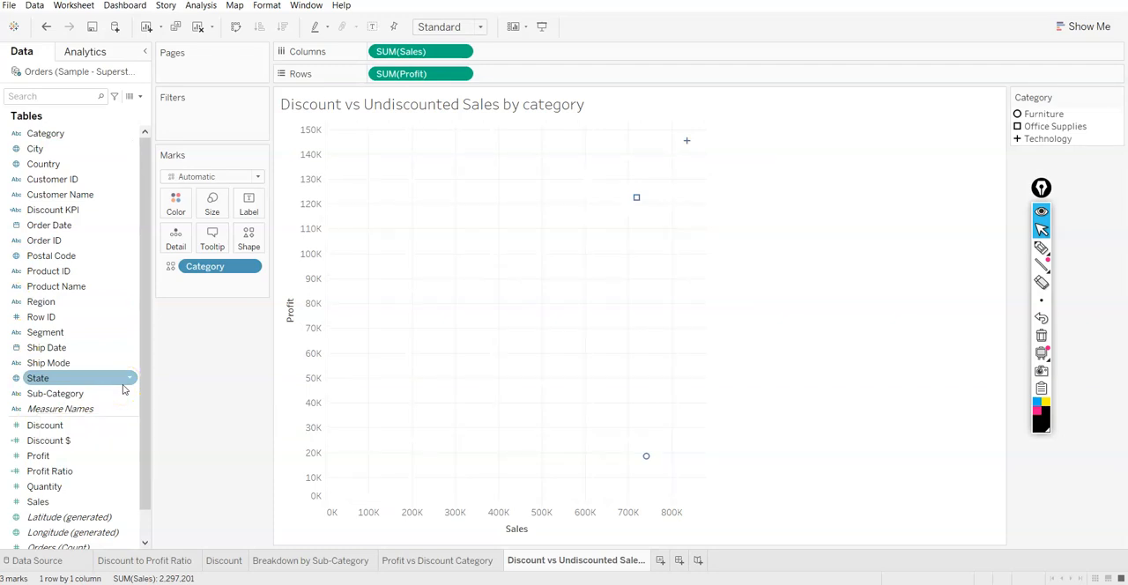
pyautogui.doubleClick(61, 212)
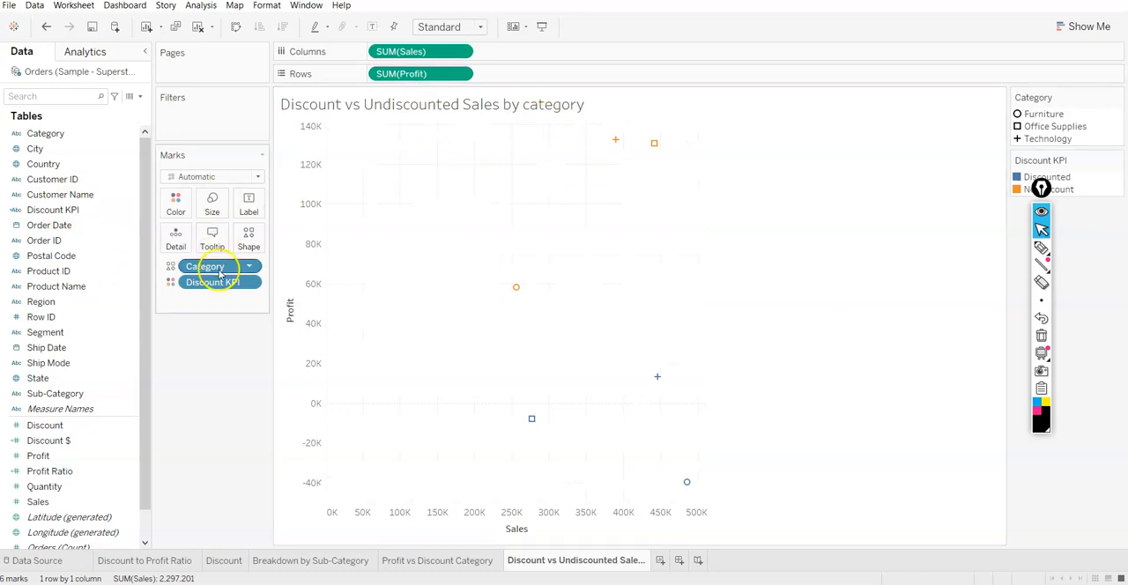
pyautogui.moveTo(219, 269); pyautogui.dragTo(517, 75)
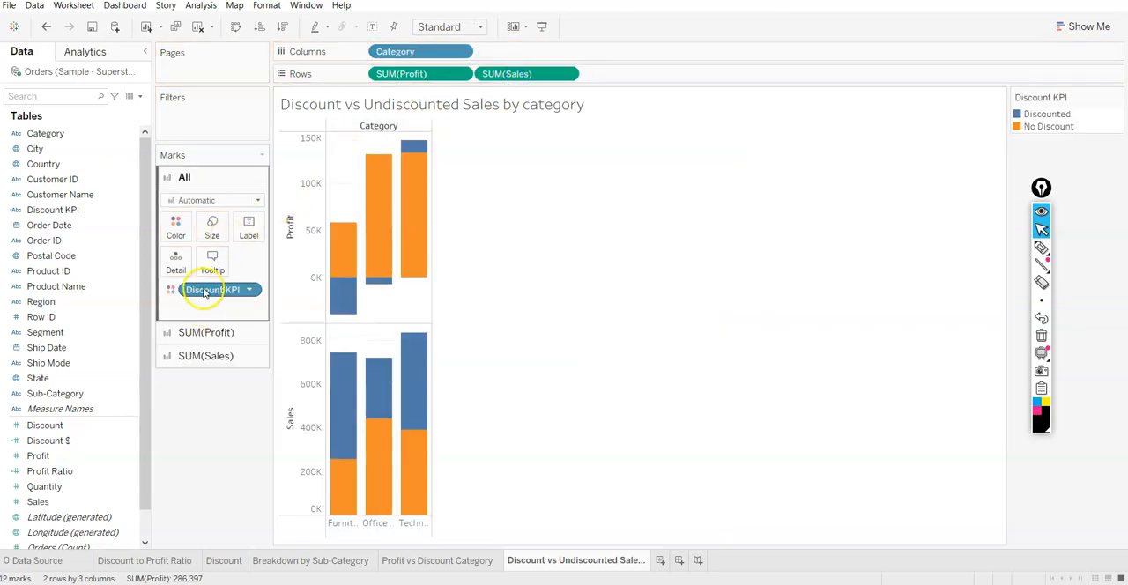
pyautogui.moveTo(206, 291); pyautogui.dragTo(505, 53)
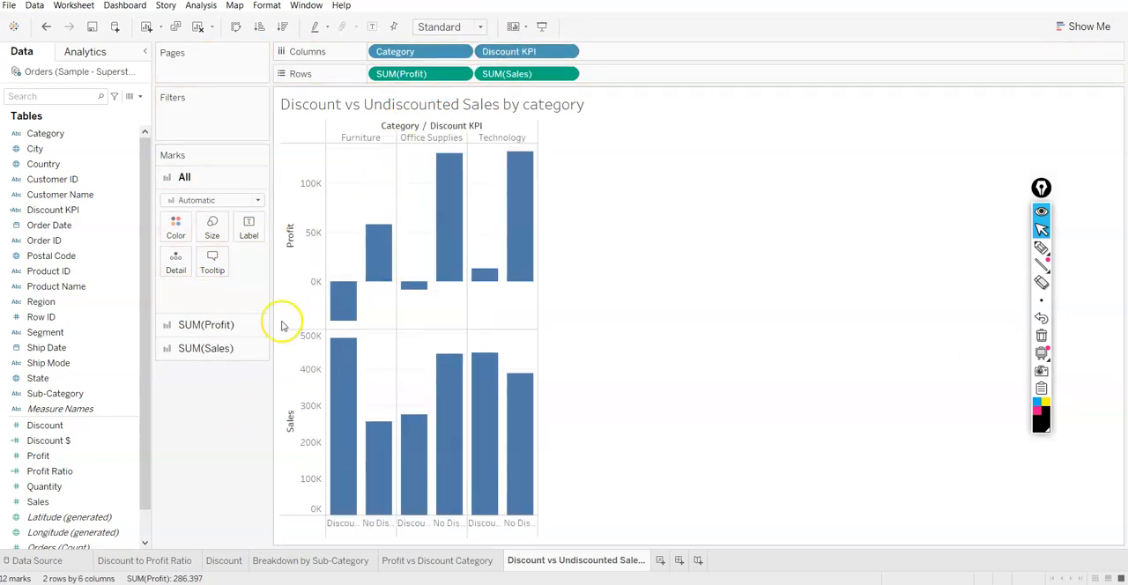
# Combine Sales with Profit on a dual axis and set the mark type of all measures to Bar
pyautogui.rightClick(307, 360)
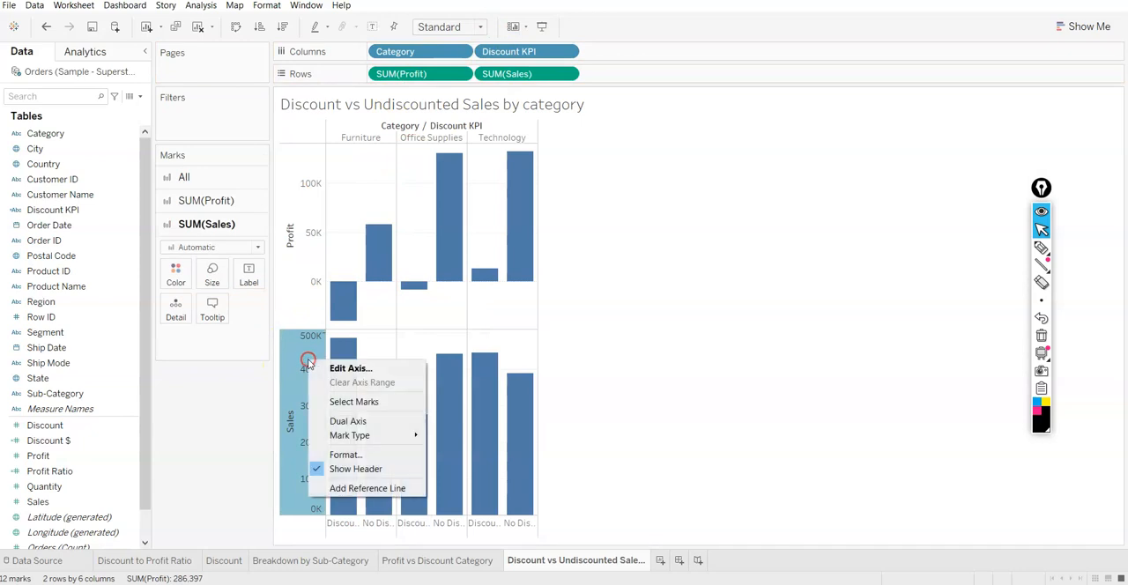
pyautogui.click(340, 422)
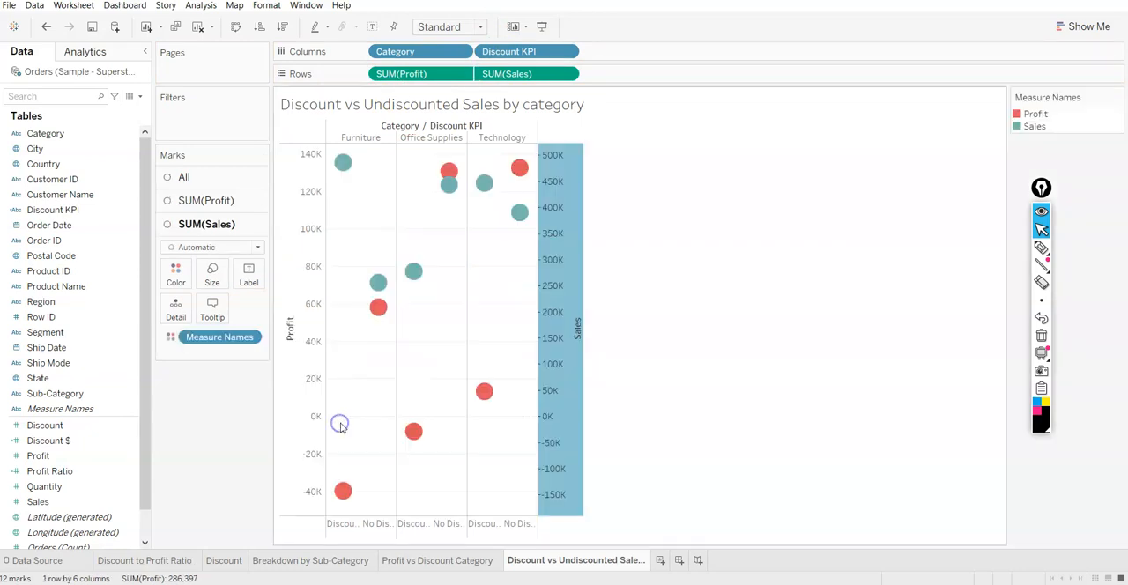
pyautogui.click(214, 176)
pyautogui.click(215, 200)
pyautogui.click(212, 231)
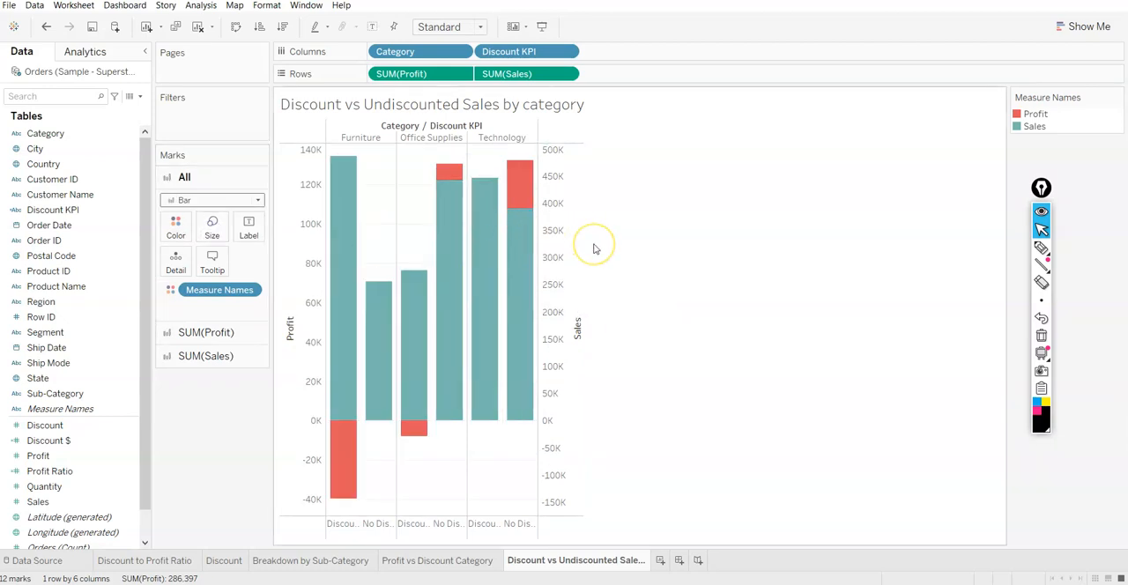
# Widen the chart so the Discounted and No Discount column labels fit in full
pyautogui.hotkey('ctrl', 'Right')
pyautogui.hotkey('ctrl', 'Right')
pyautogui.hotkey('ctrl', 'Right')
pyautogui.hotkey('ctrl', 'Right')
pyautogui.hotkey('ctrl', 'Right')
pyautogui.hotkey('ctrl', 'Right')
pyautogui.hotkey('ctrl', 'Right')
pyautogui.hotkey('ctrl', 'Right')
pyautogui.hotkey('ctrl', 'Right')
pyautogui.hotkey('ctrl', 'Right')
pyautogui.hotkey('ctrl', 'Right')
pyautogui.hotkey('ctrl', 'Right')
pyautogui.hotkey('ctrl', 'Right')
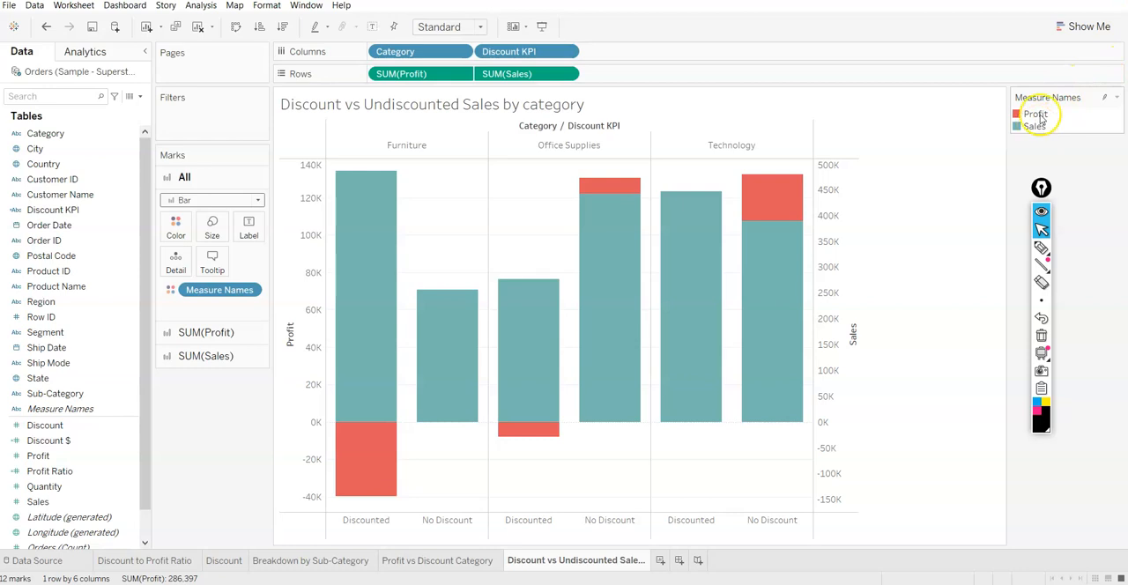
pyautogui.click(1116, 97)
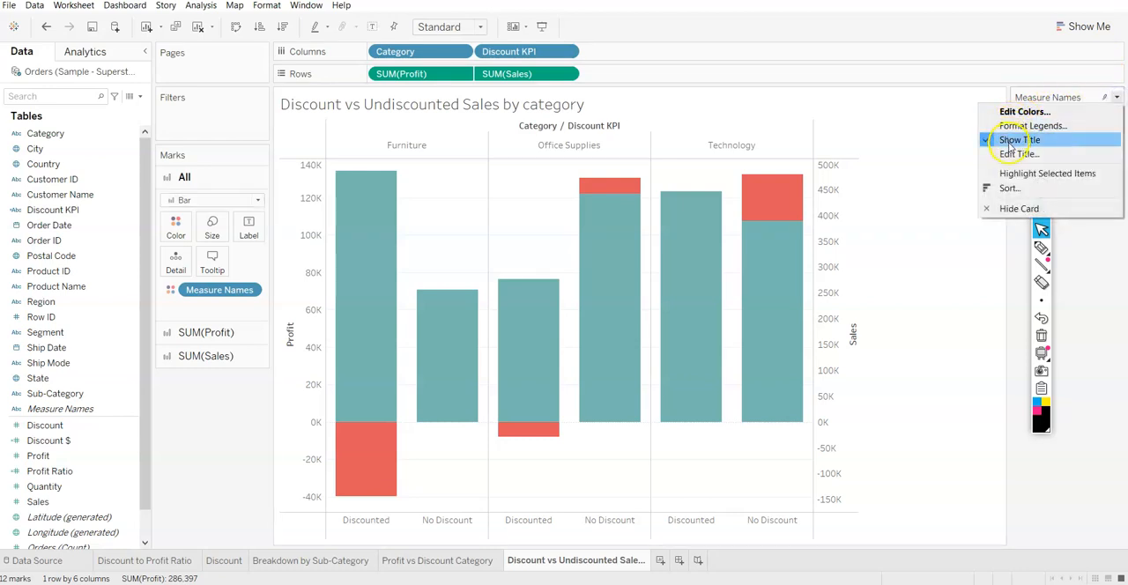
pyautogui.click(1022, 111)
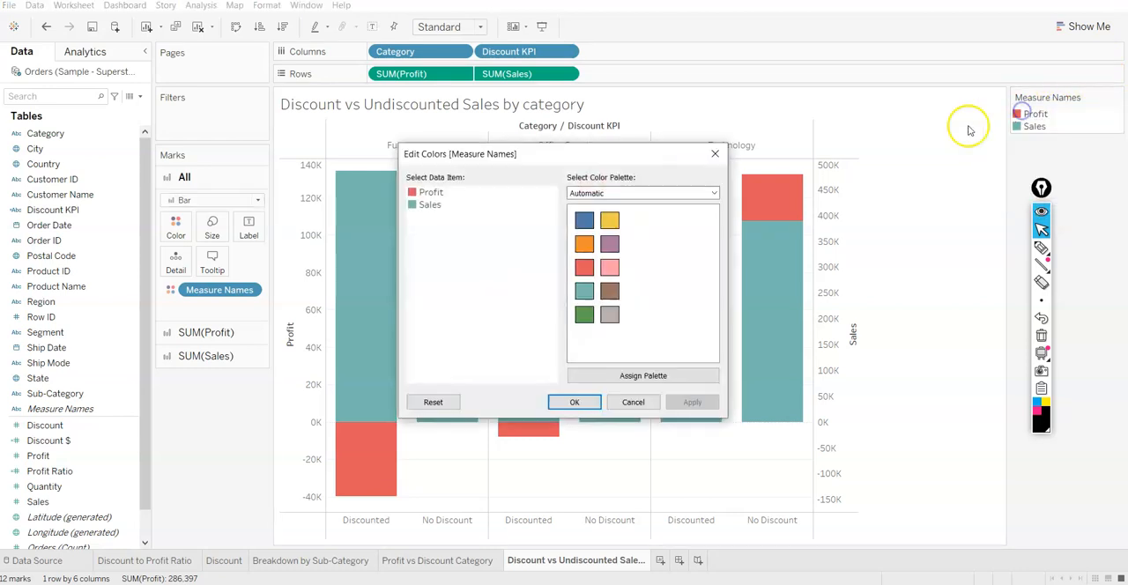
pyautogui.click(427, 193)
pyautogui.click(584, 245)
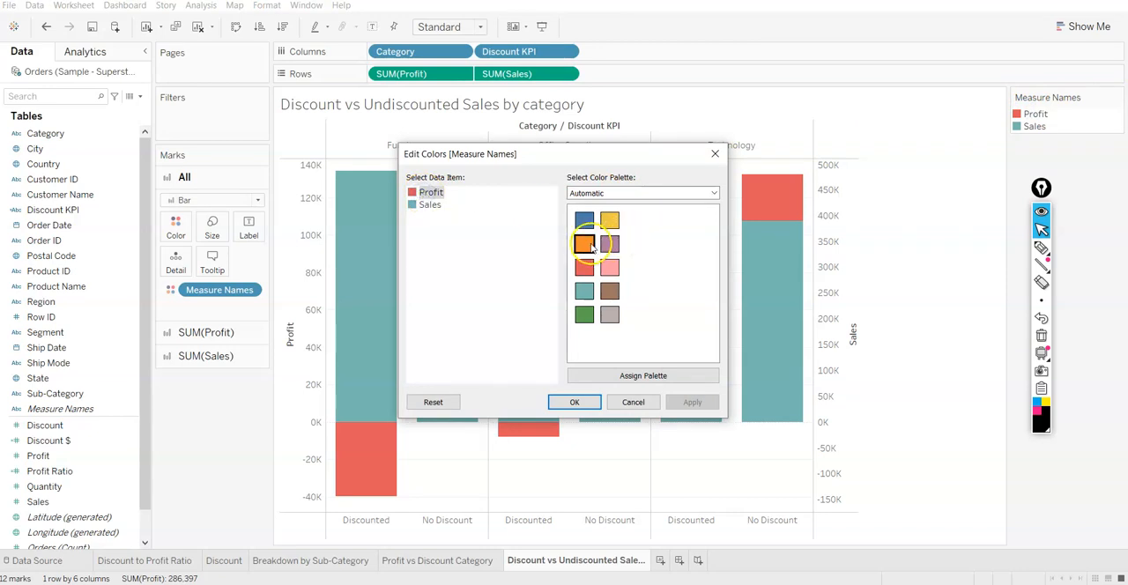
pyautogui.click(430, 204)
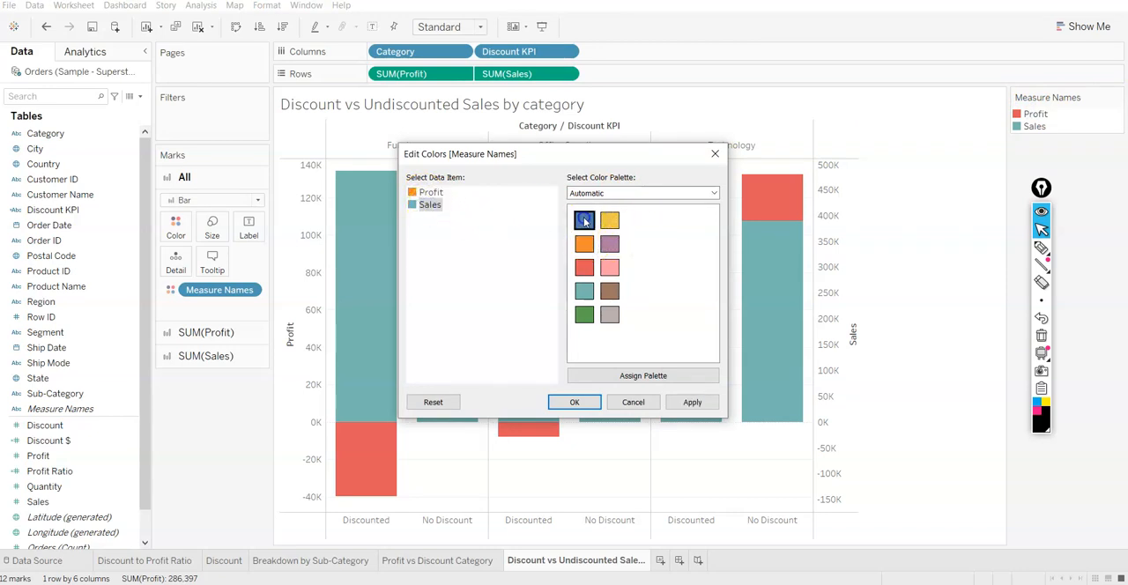
pyautogui.click(633, 402)
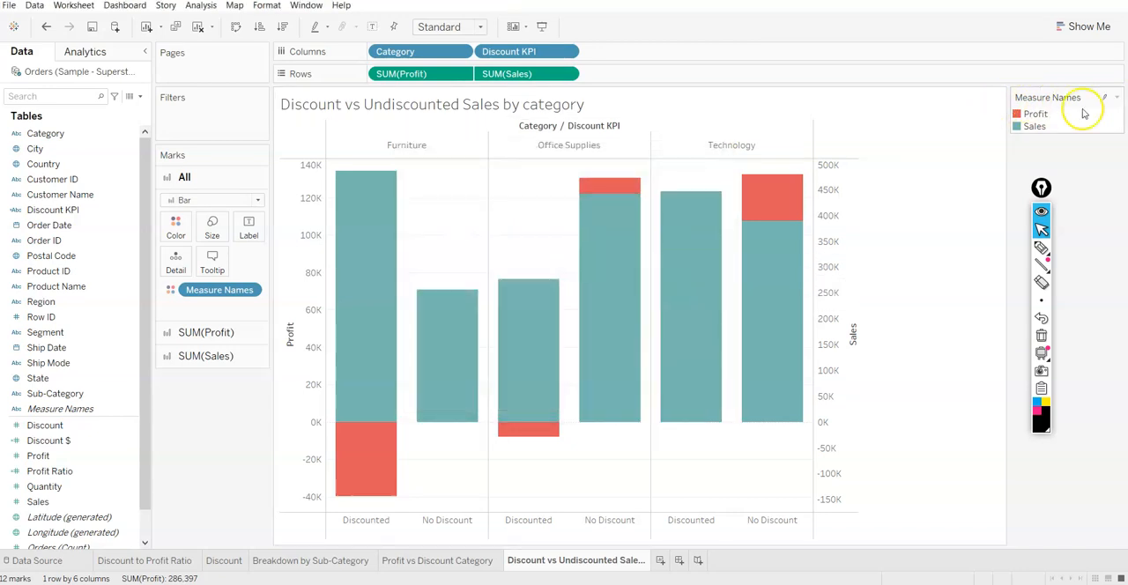
# Set the Measure Names colors to orange for Profit and blue for Sales
pyautogui.click(1116, 97)
pyautogui.click(1054, 113)
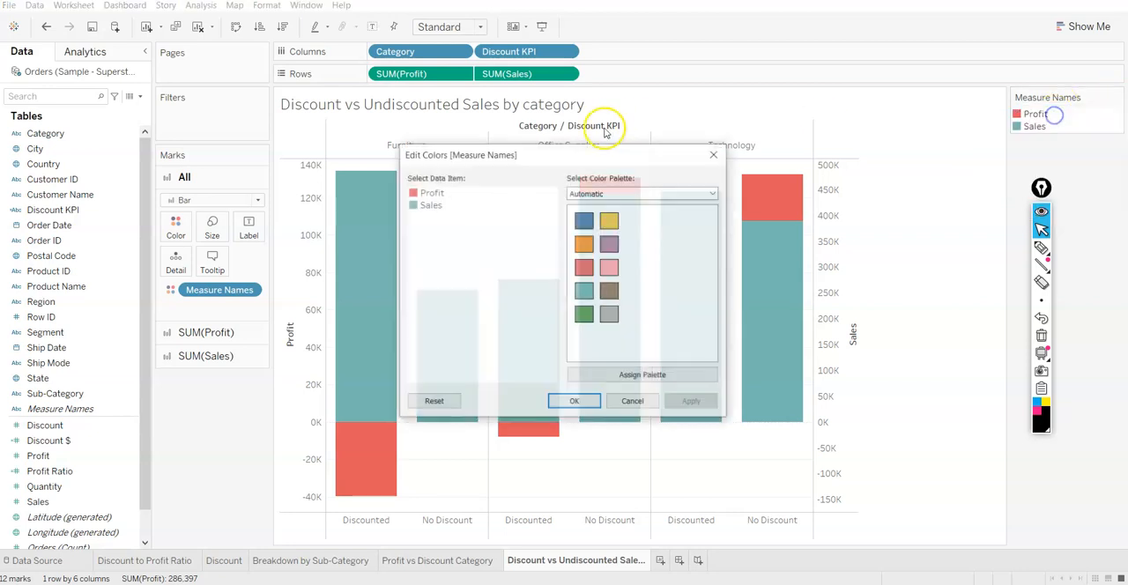
pyautogui.click(430, 192)
pyautogui.click(583, 244)
pyautogui.click(429, 204)
pyautogui.click(585, 220)
pyautogui.click(692, 402)
pyautogui.click(571, 404)
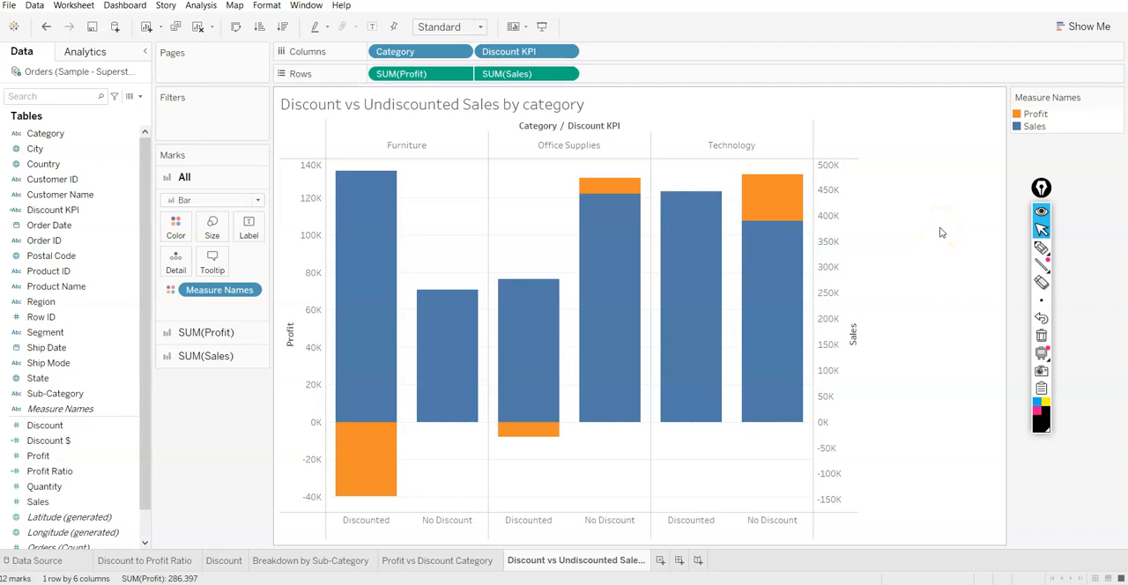
# Try synchronizing the Sales axis with the Profit axis, and turn the synchronization off again
pyautogui.moveTo(789, 226)
pyautogui.rightClick(823, 192)
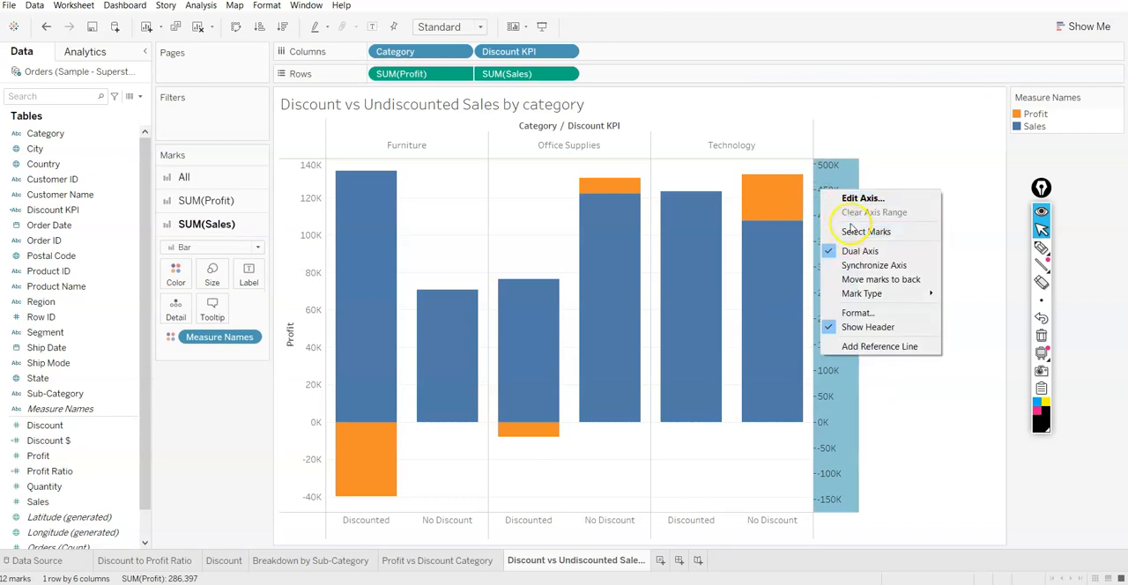
pyautogui.click(852, 263)
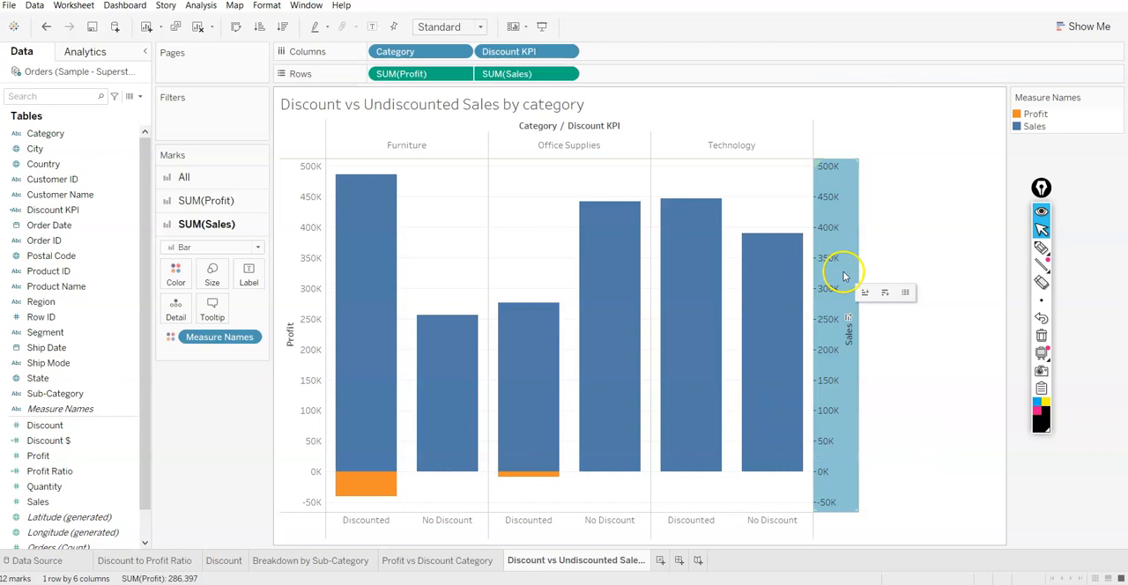
pyautogui.rightClick(825, 202)
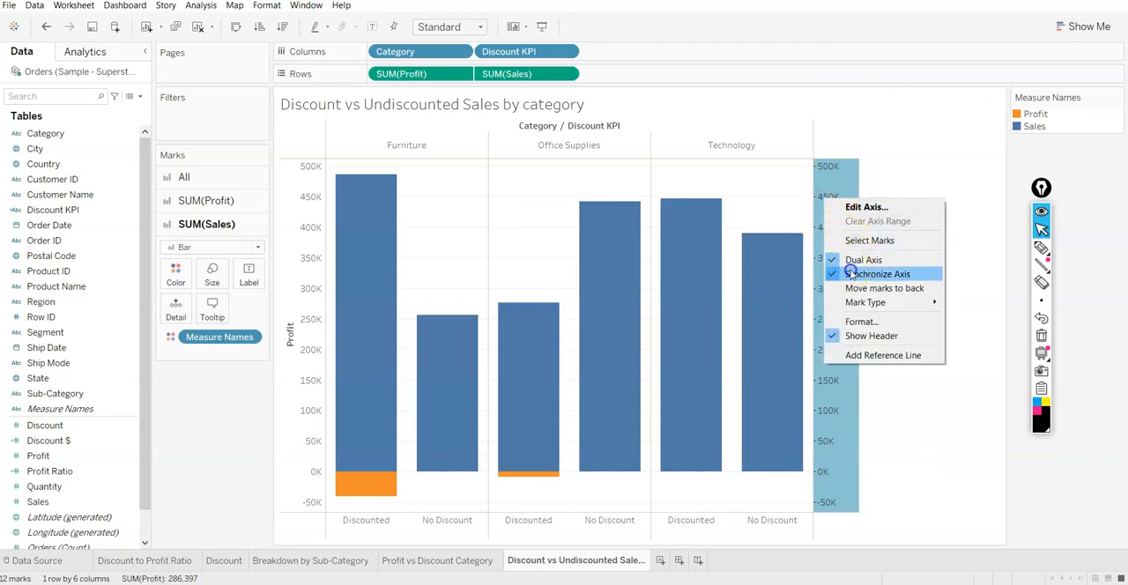
pyautogui.click(851, 272)
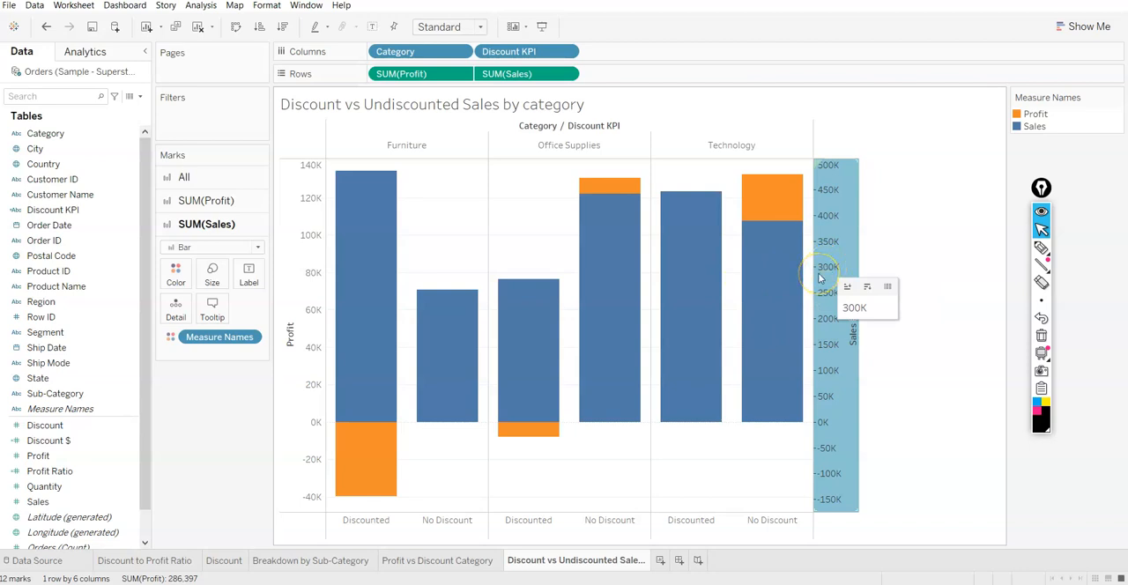
# Synchronize the Profit axis with the Sales axis
pyautogui.rightClick(308, 391)
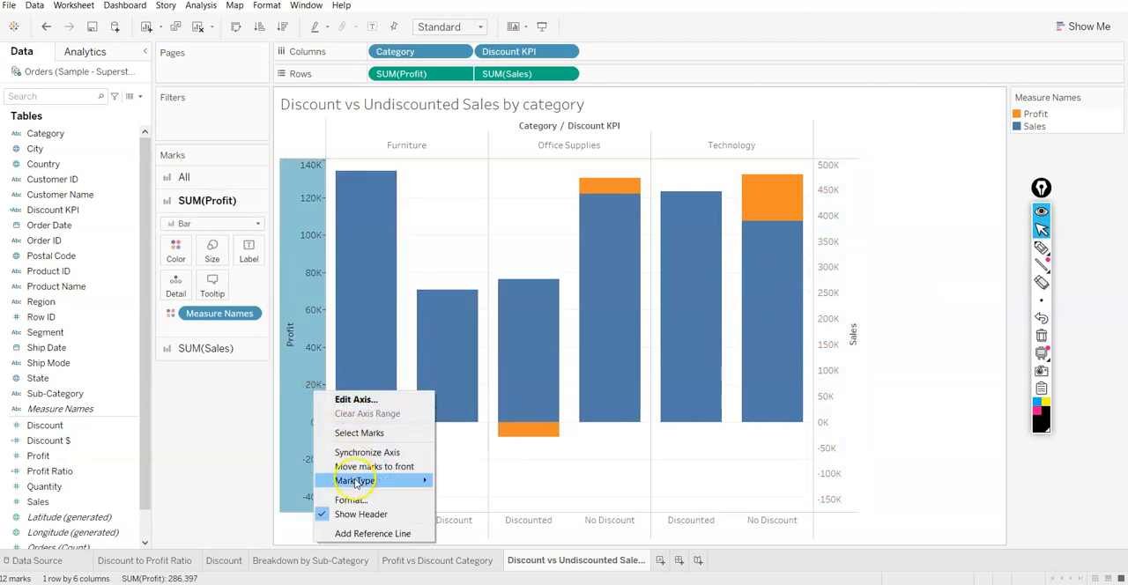
pyautogui.click(370, 452)
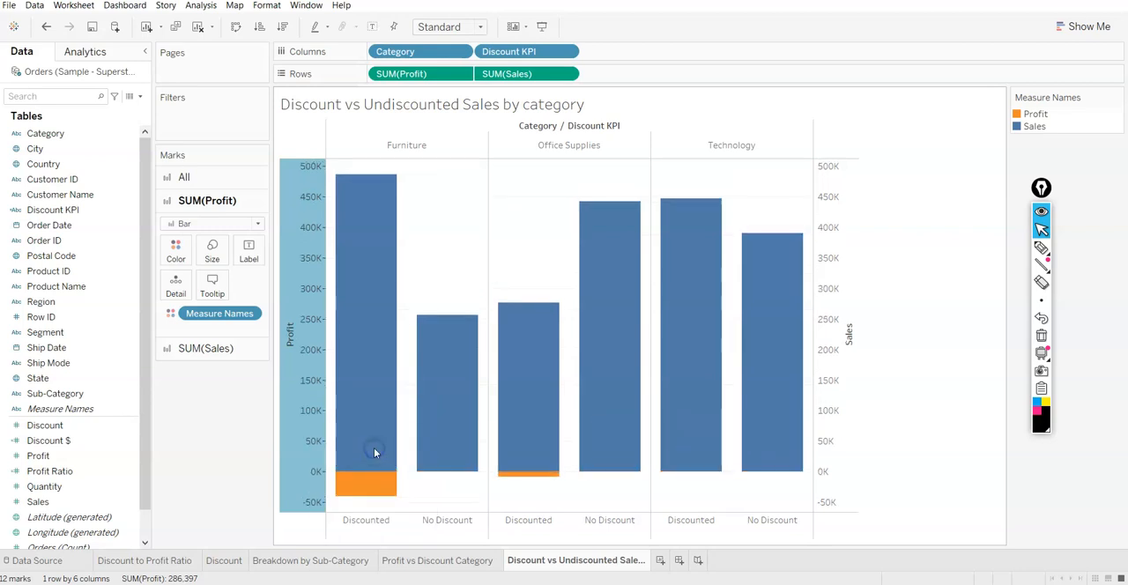
# Undo the synchronization of the Profit and Sales axes
pyautogui.moveTo(590, 443)
pyautogui.hotkey('ctrl', 'z')
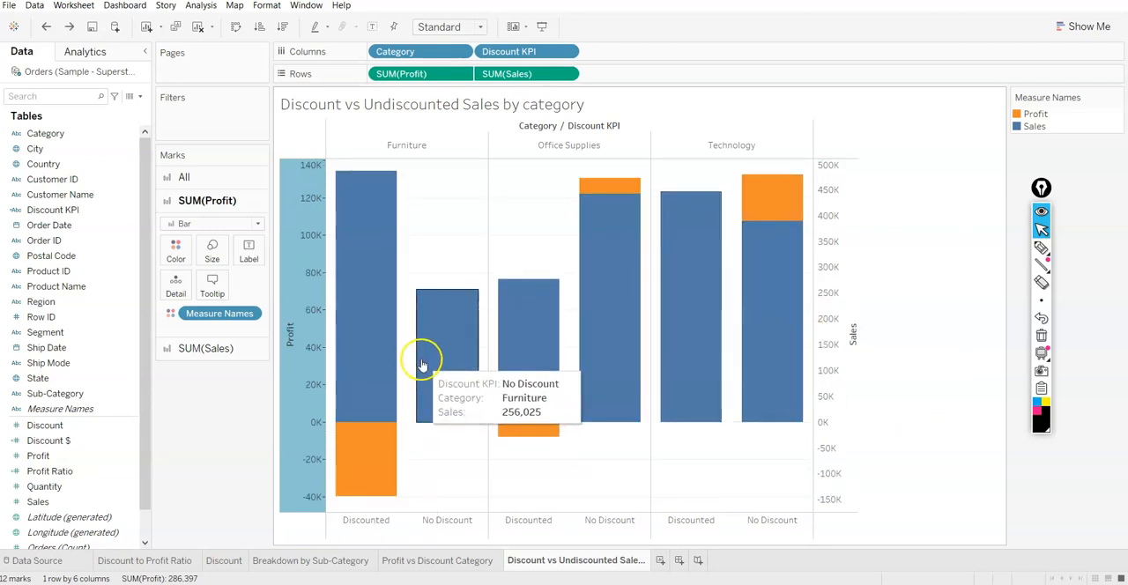
pyautogui.moveTo(356, 483)
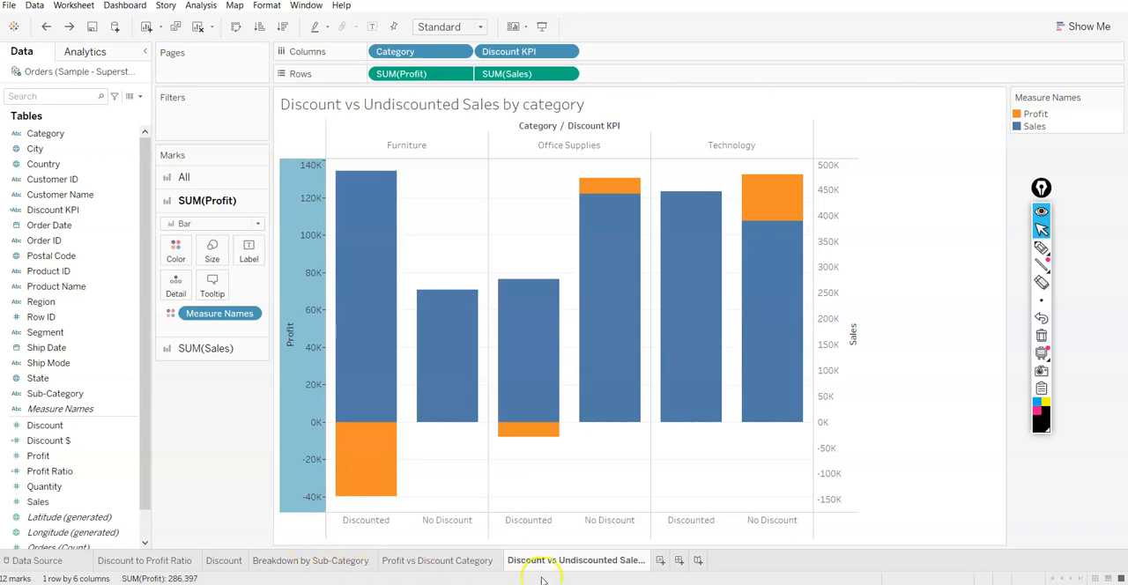
# Create a new dashboard and add the Discount vs Undiscounted Sales by category sheet to it
pyautogui.click(678, 560)
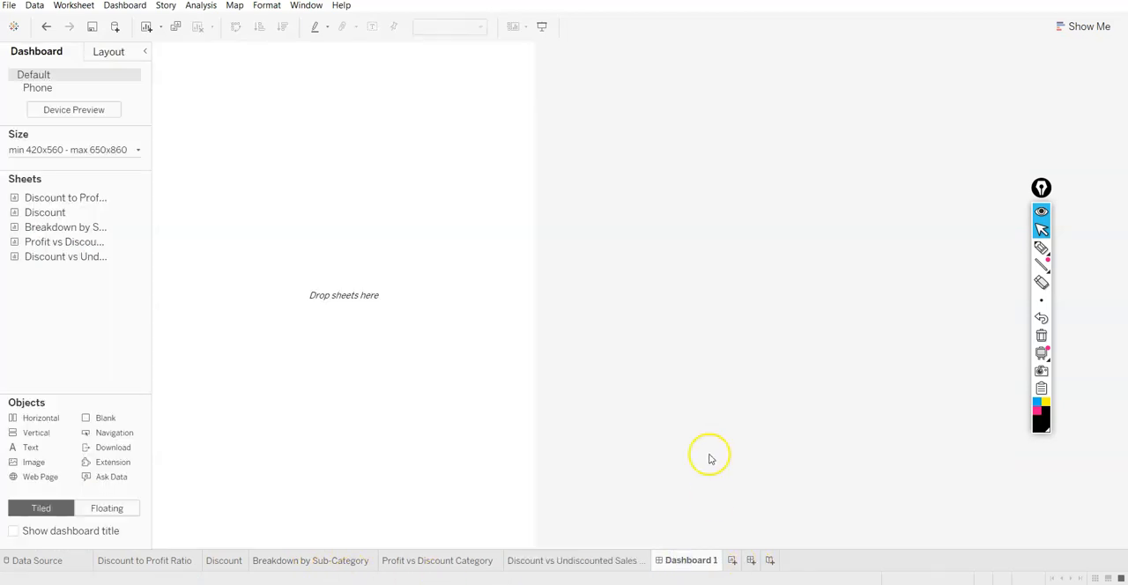
pyautogui.moveTo(80, 206)
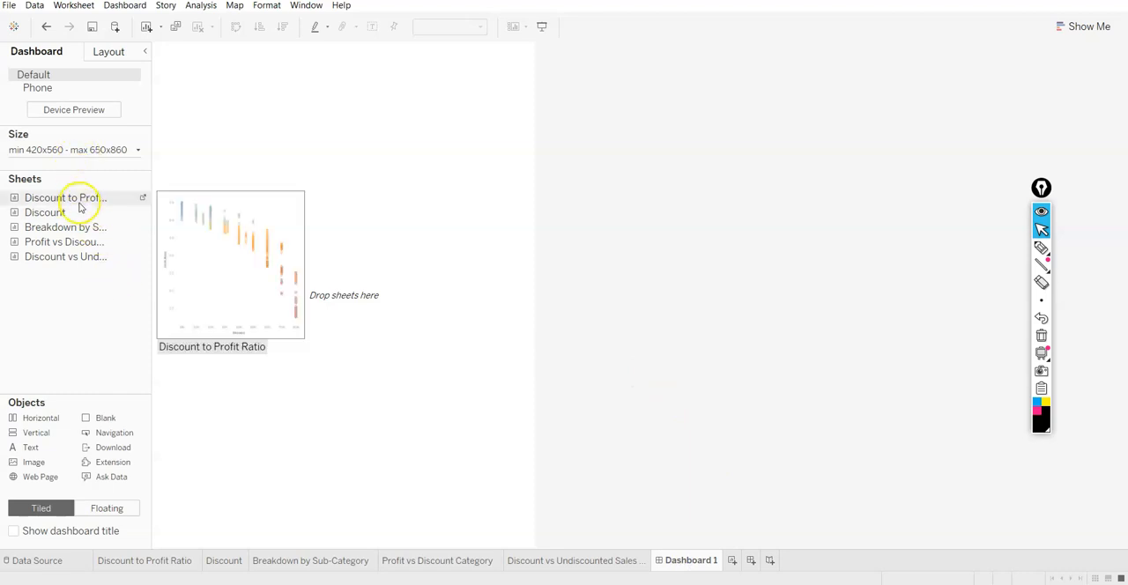
pyautogui.moveTo(72, 256)
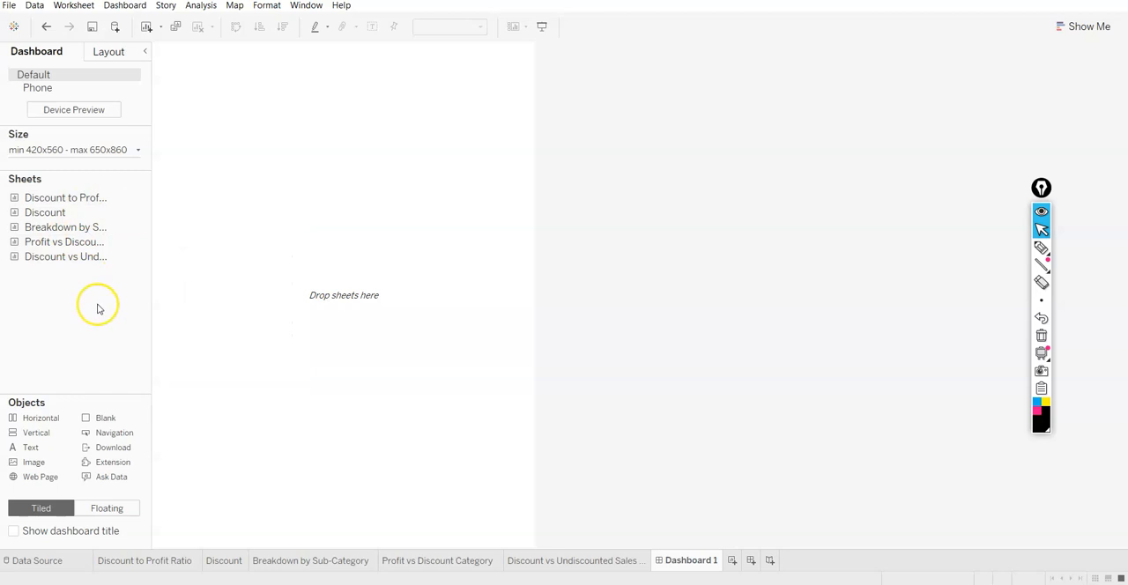
pyautogui.doubleClick(81, 262)
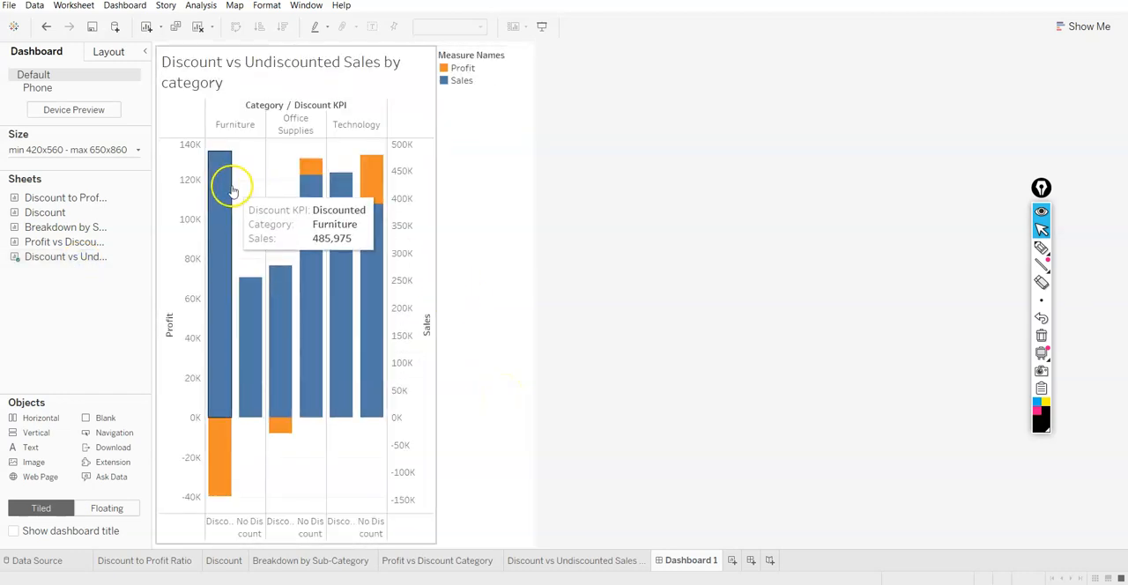
# Raise the dashboard's maximum width to 1550 px in its size range
pyautogui.click(132, 150)
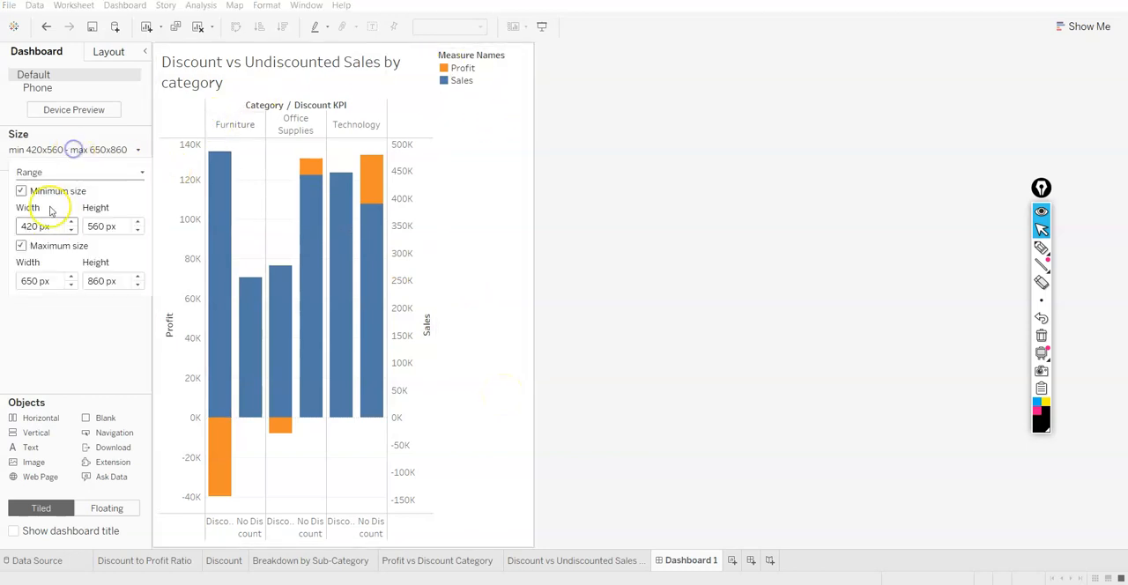
pyautogui.click(71, 277)
pyautogui.click(72, 278)
pyautogui.click(72, 277)
pyautogui.click(72, 278)
pyautogui.click(72, 278)
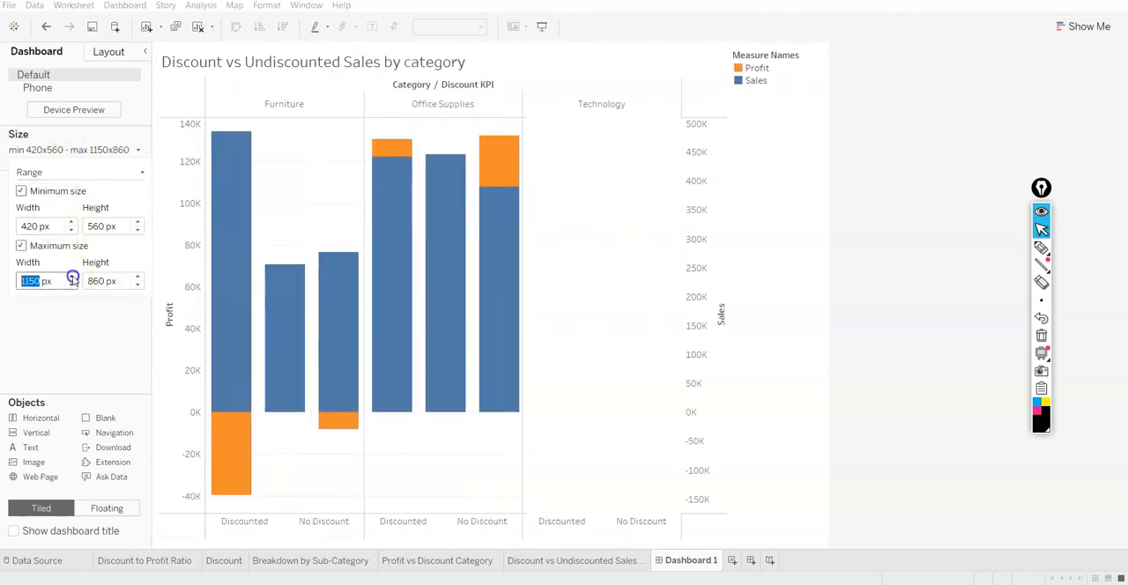
pyautogui.click(72, 277)
pyautogui.click(72, 278)
pyautogui.click(72, 278)
pyautogui.click(72, 277)
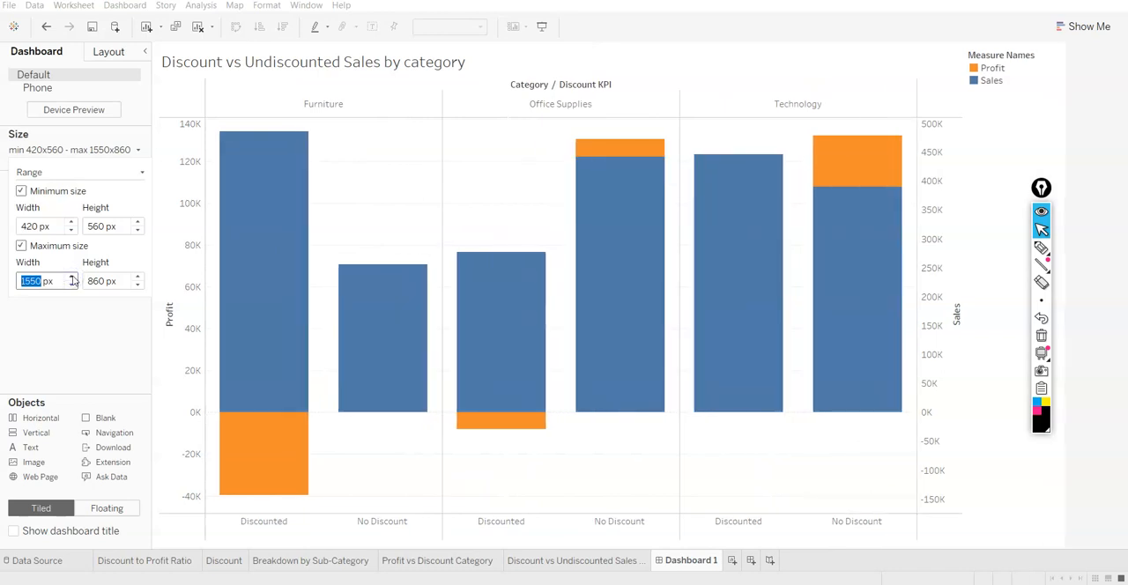
pyautogui.click(1015, 470)
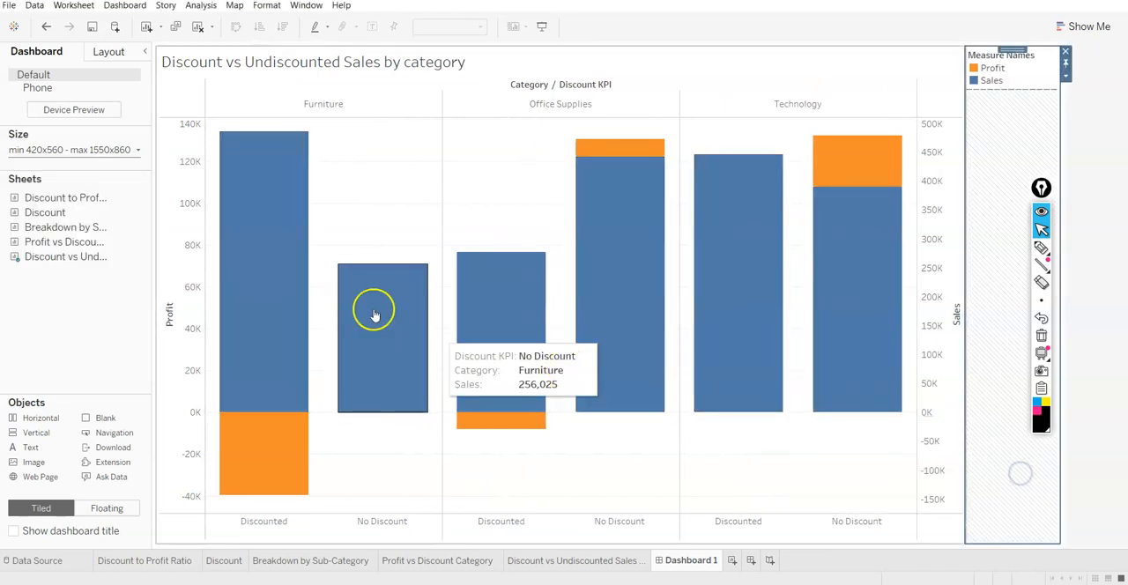
# Switch new dashboard objects to floating and place a text object over the Furniture section of the chart
pyautogui.click(101, 508)
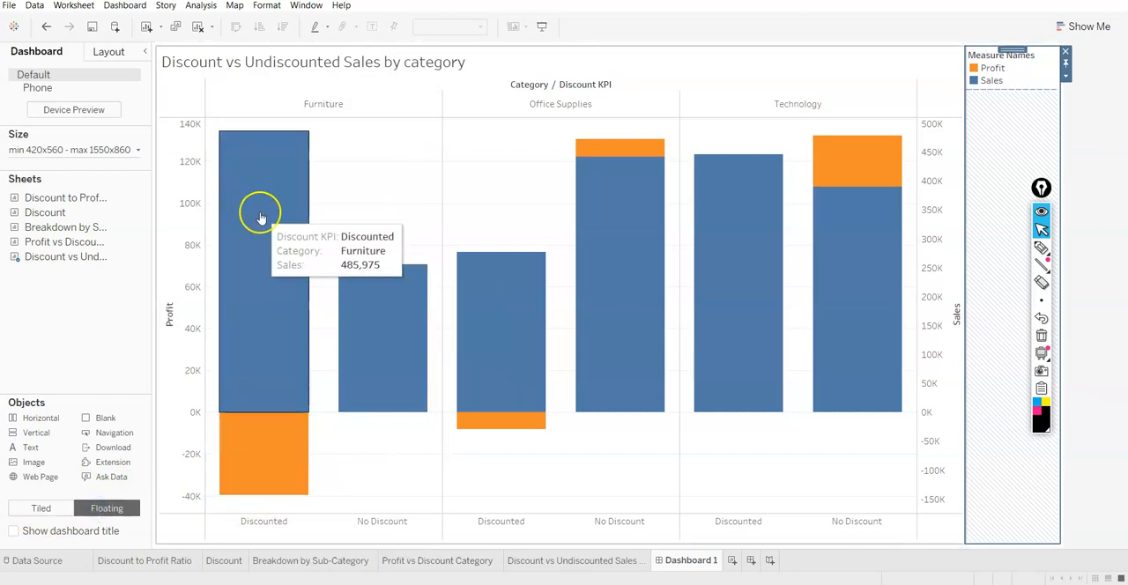
pyautogui.moveTo(33, 432); pyautogui.dragTo(323, 173)
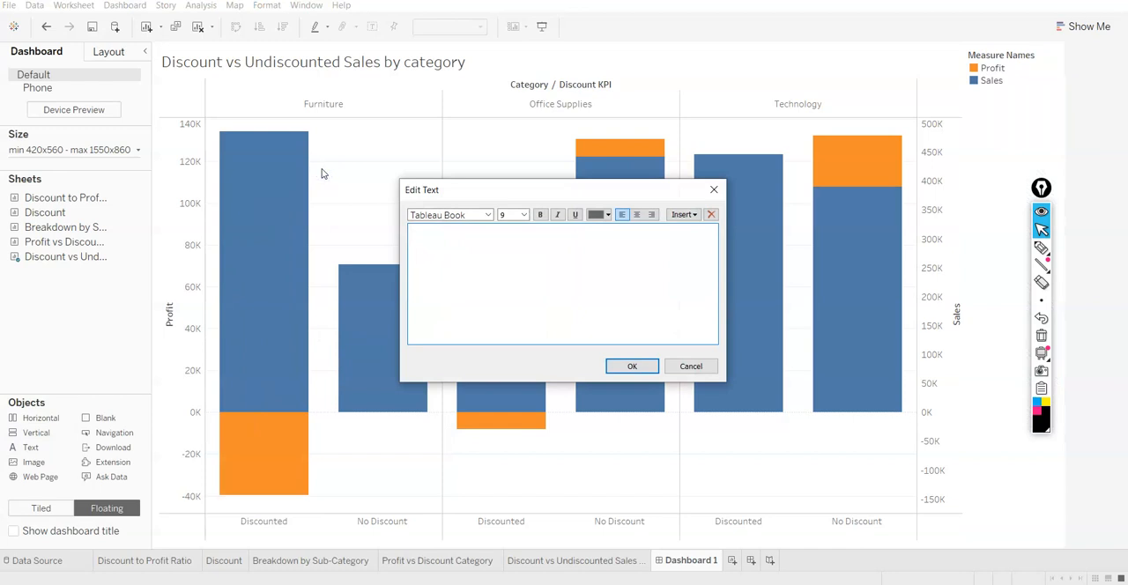
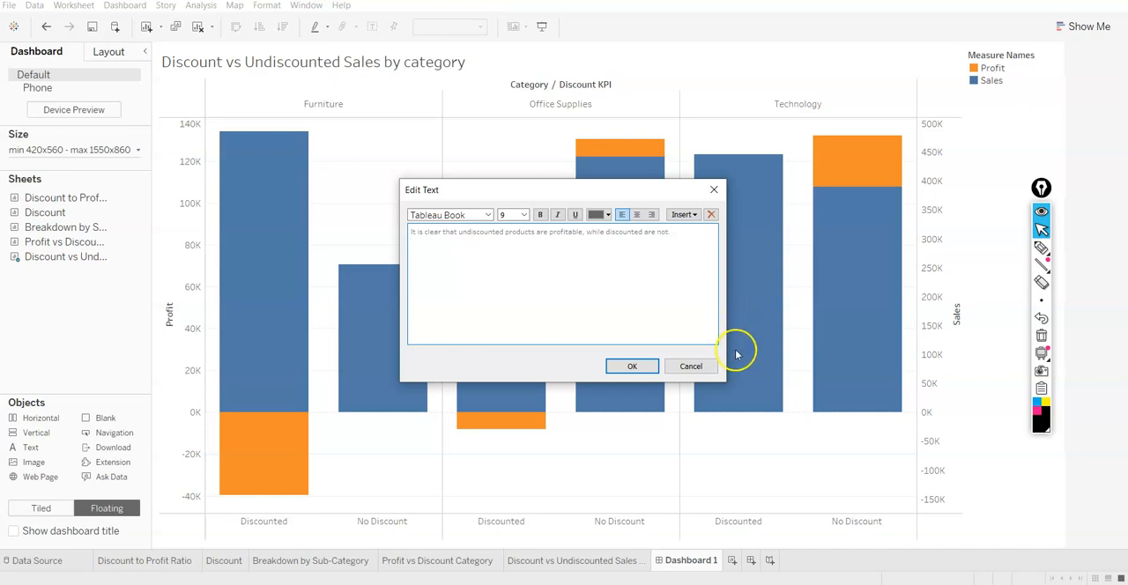
# Accept the note about undiscounted products being profitable and fit it in a narrower box above the Furniture and Office Supplies bars
pyautogui.click(628, 365)
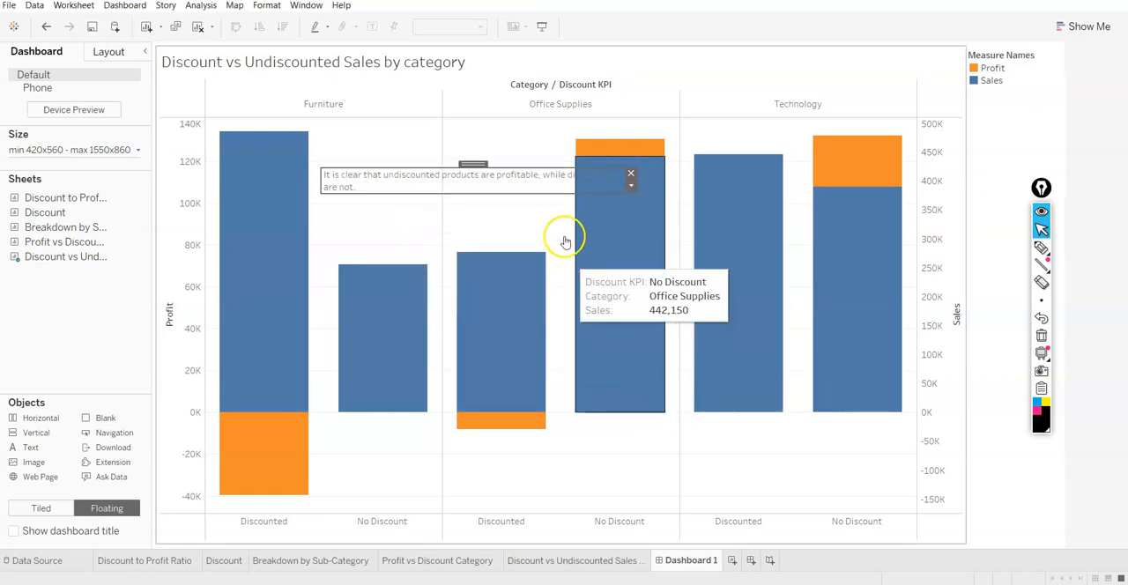
pyautogui.moveTo(474, 165); pyautogui.dragTo(457, 112)
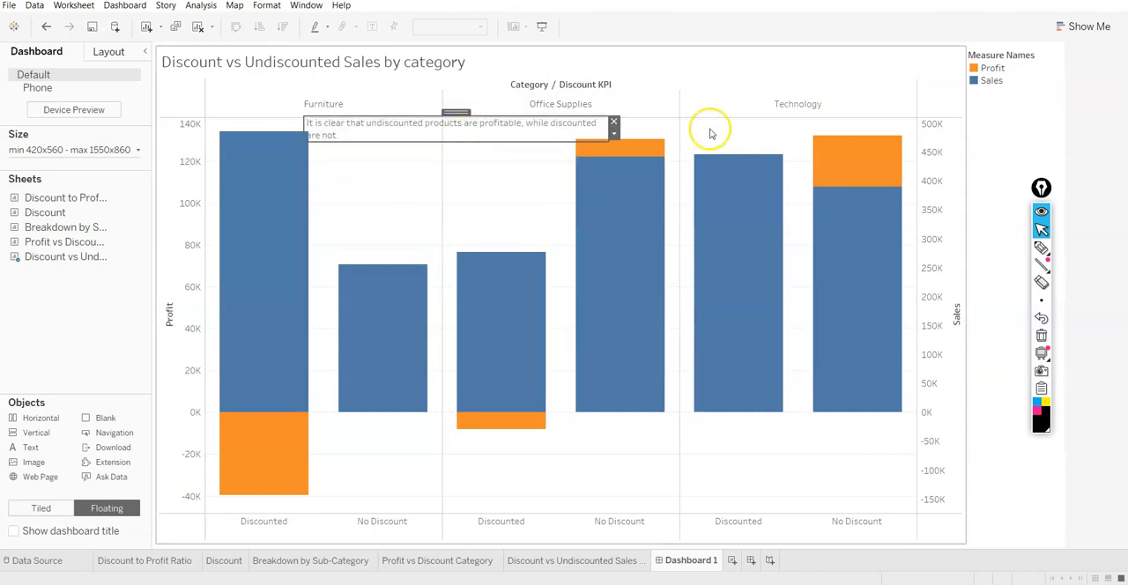
pyautogui.moveTo(607, 143); pyautogui.dragTo(508, 178)
pyautogui.moveTo(391, 113); pyautogui.dragTo(444, 136)
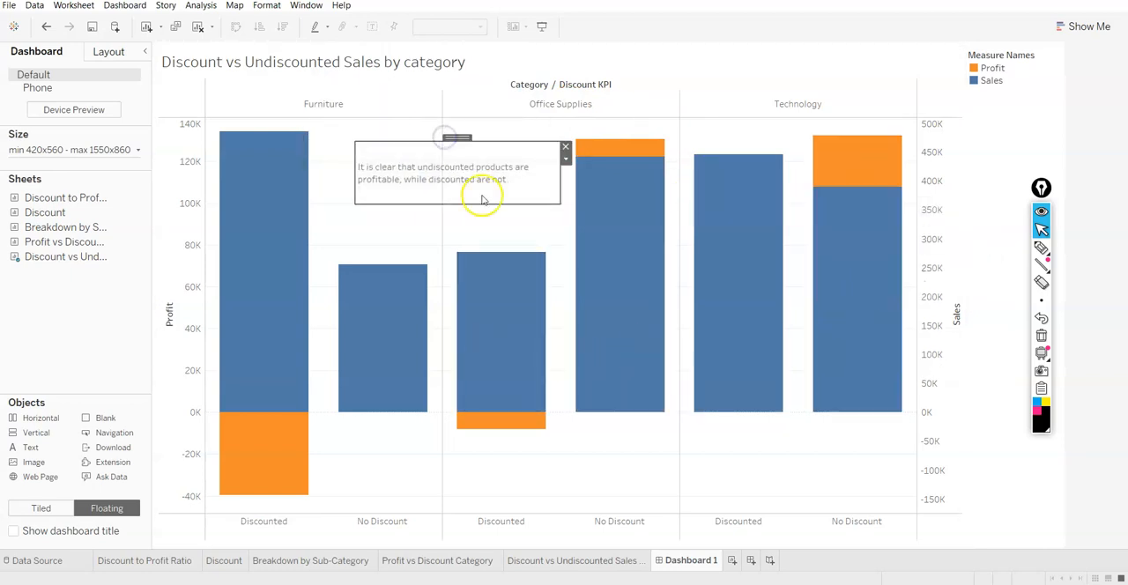
pyautogui.click(703, 88)
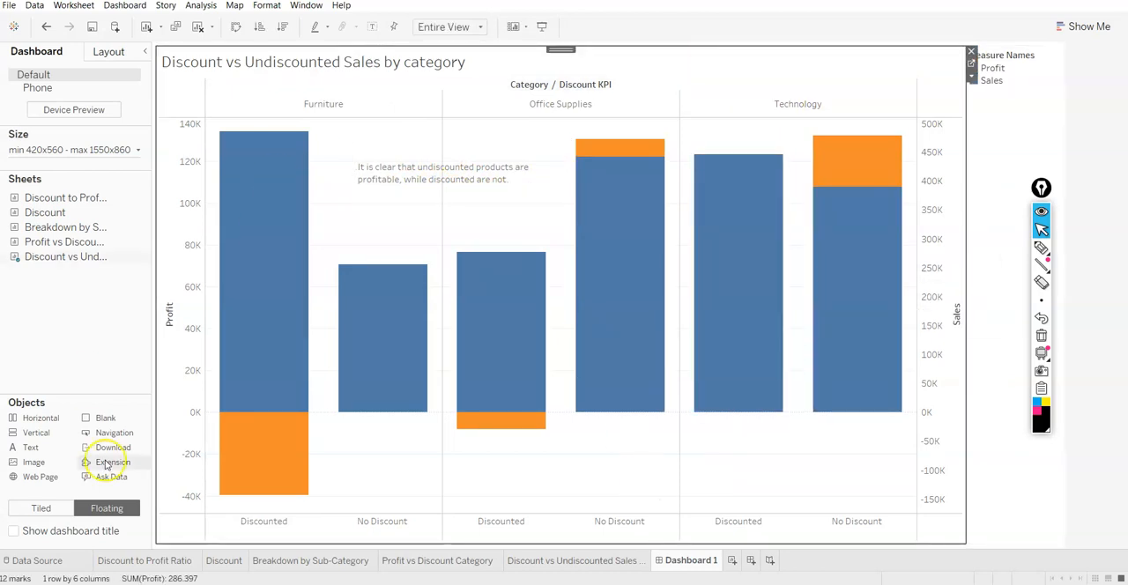
# Create a second dashboard and add the Breakdown by Sub-Category and Discount to Profit Ratio sheets to it
pyautogui.click(750, 560)
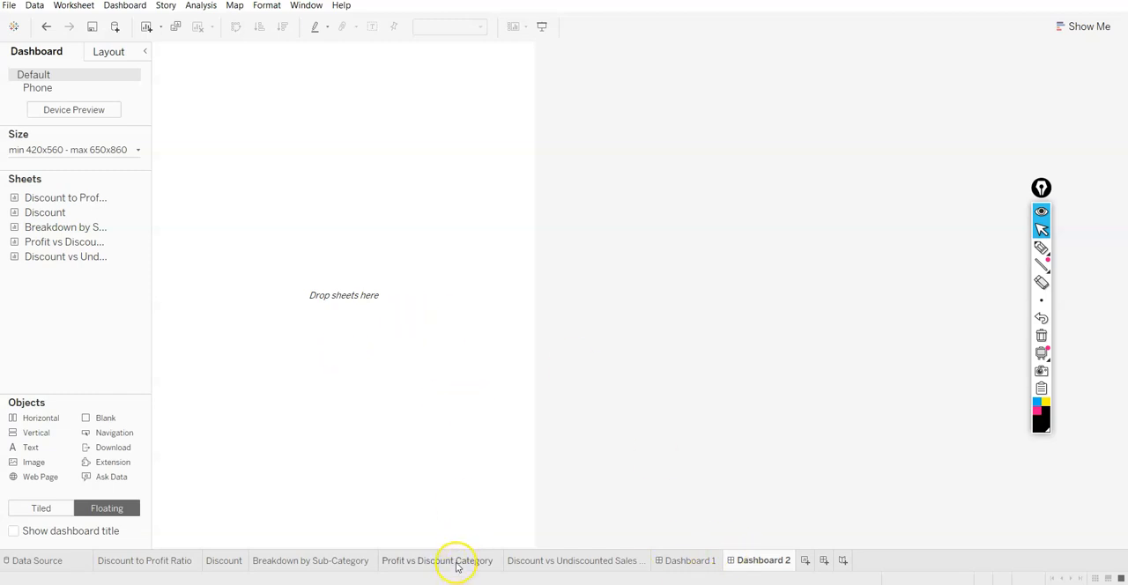
pyautogui.moveTo(456, 565)
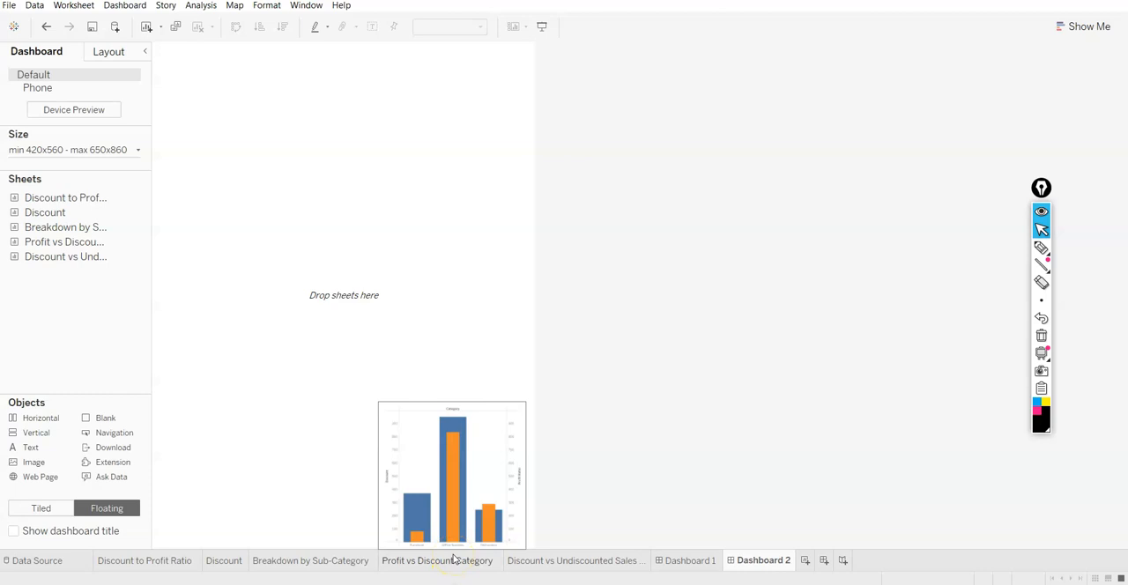
pyautogui.doubleClick(49, 227)
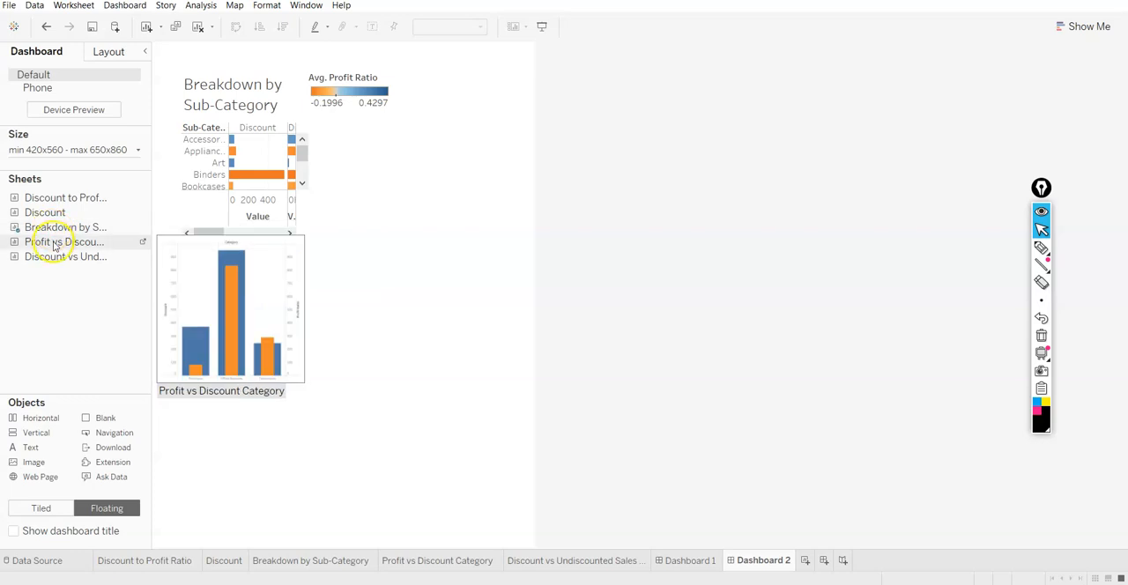
pyautogui.doubleClick(56, 197)
# Move the floating Discount to Profit Ratio chart below the Breakdown by Sub-Category chart
pyautogui.moveTo(270, 139); pyautogui.dragTo(272, 361)
pyautogui.moveTo(233, 230); pyautogui.dragTo(234, 427)
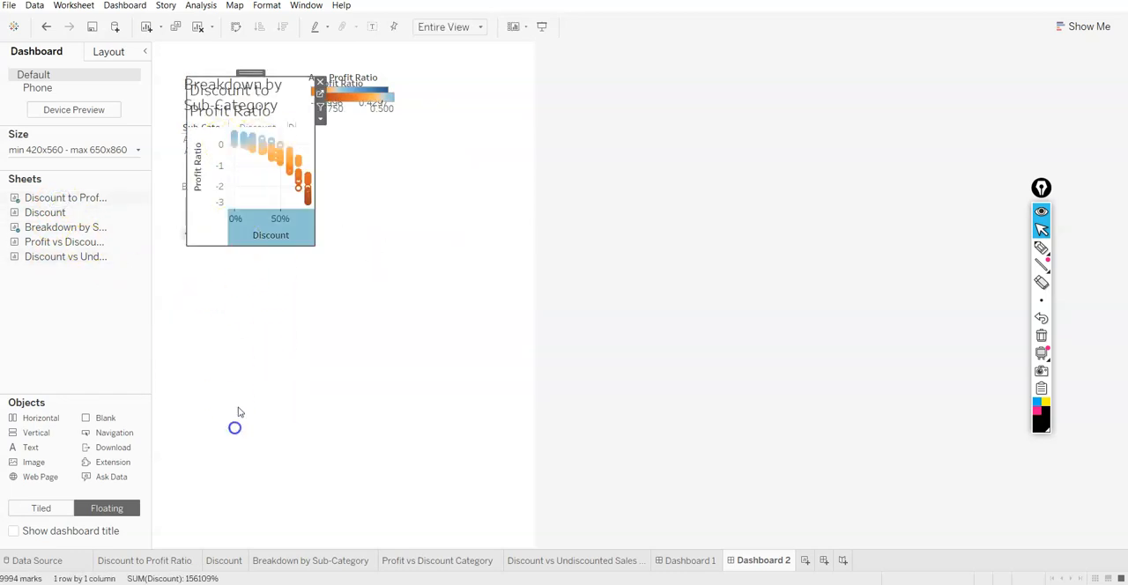
pyautogui.moveTo(249, 73); pyautogui.dragTo(289, 302)
# Move the Profit Ratio and Avg. Profit Ratio legends to the dashboard's right edge, each beside its own chart
pyautogui.click(373, 108)
pyautogui.moveTo(354, 73); pyautogui.dragTo(488, 315)
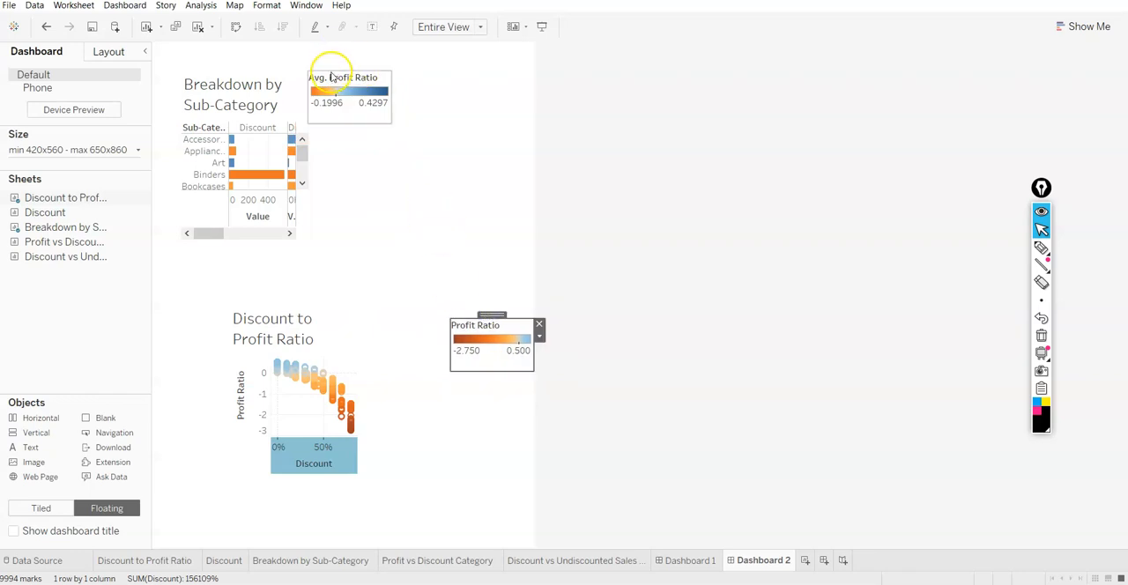
pyautogui.click(336, 77)
pyautogui.moveTo(341, 65)
pyautogui.mouseDown()
pyautogui.moveTo(370, 81)
pyautogui.moveTo(468, 76)
pyautogui.moveTo(496, 61)
pyautogui.moveTo(491, 40)
pyautogui.mouseUp()
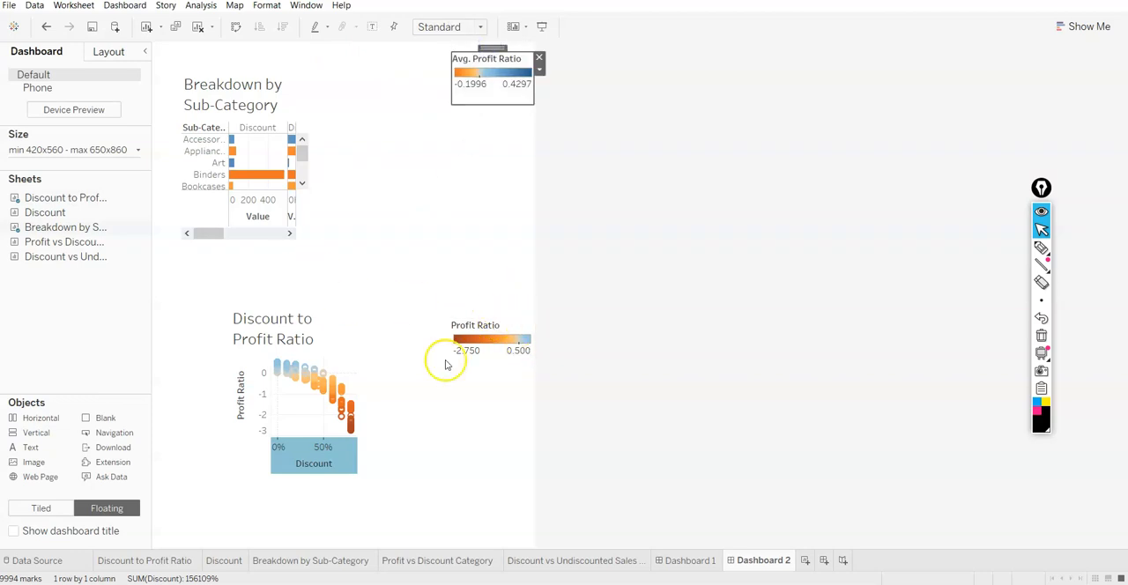
# Remove the Profit Ratio and Avg. Profit Ratio legends from the dashboard
pyautogui.click(487, 345)
pyautogui.click(537, 328)
pyautogui.click(526, 63)
pyautogui.click(538, 58)
# Stretch the Breakdown by Sub-Category chart to fill the full width of the dashboard's upper half
pyautogui.click(264, 151)
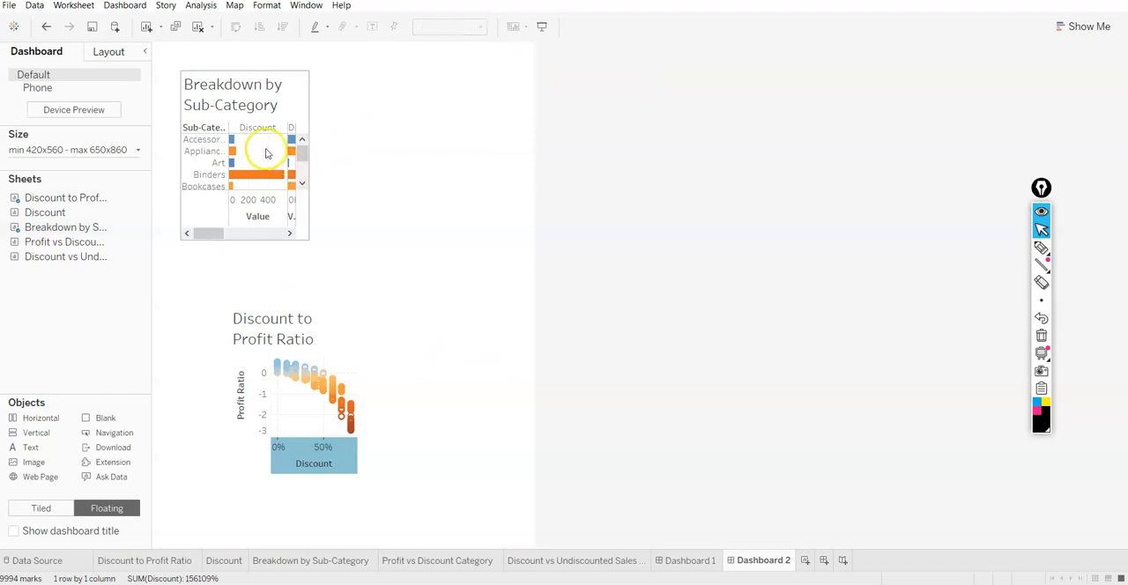
pyautogui.click(188, 84)
pyautogui.moveTo(188, 84); pyautogui.dragTo(153, 42)
pyautogui.moveTo(306, 239); pyautogui.dragTo(533, 301)
# Align the Discount to Profit Ratio chart under the breakdown chart and stretch it across the dashboard's lower half
pyautogui.click(244, 320)
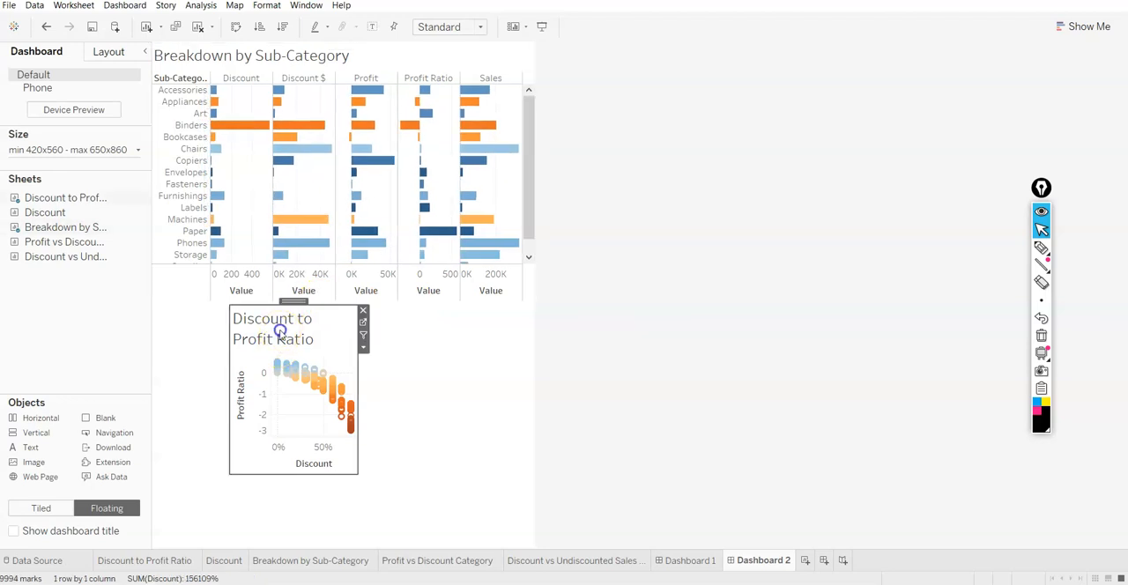
pyautogui.moveTo(293, 302); pyautogui.dragTo(219, 297)
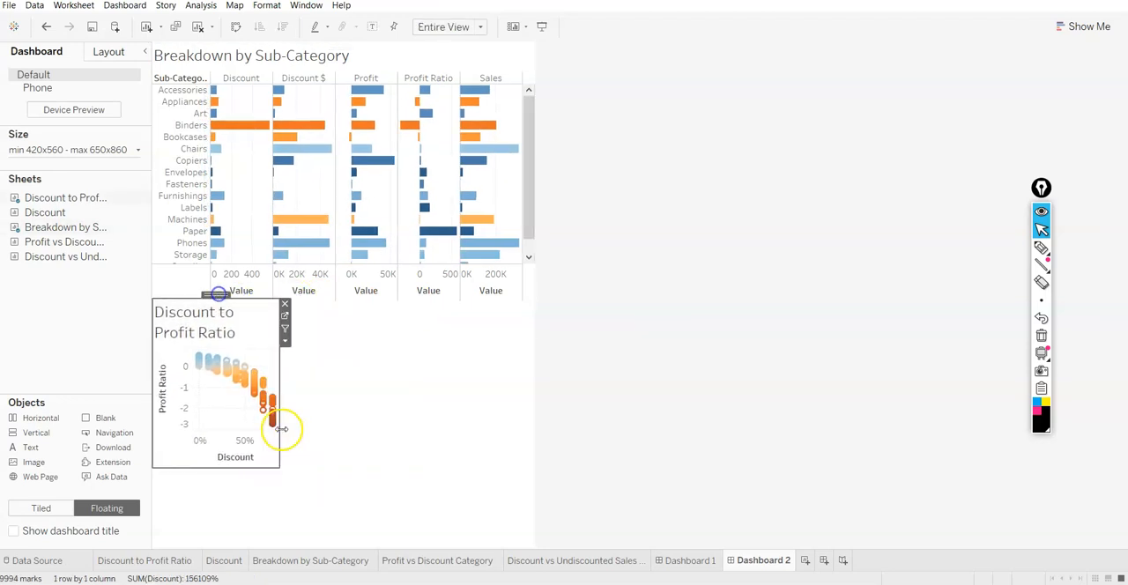
pyautogui.moveTo(277, 465); pyautogui.dragTo(532, 548)
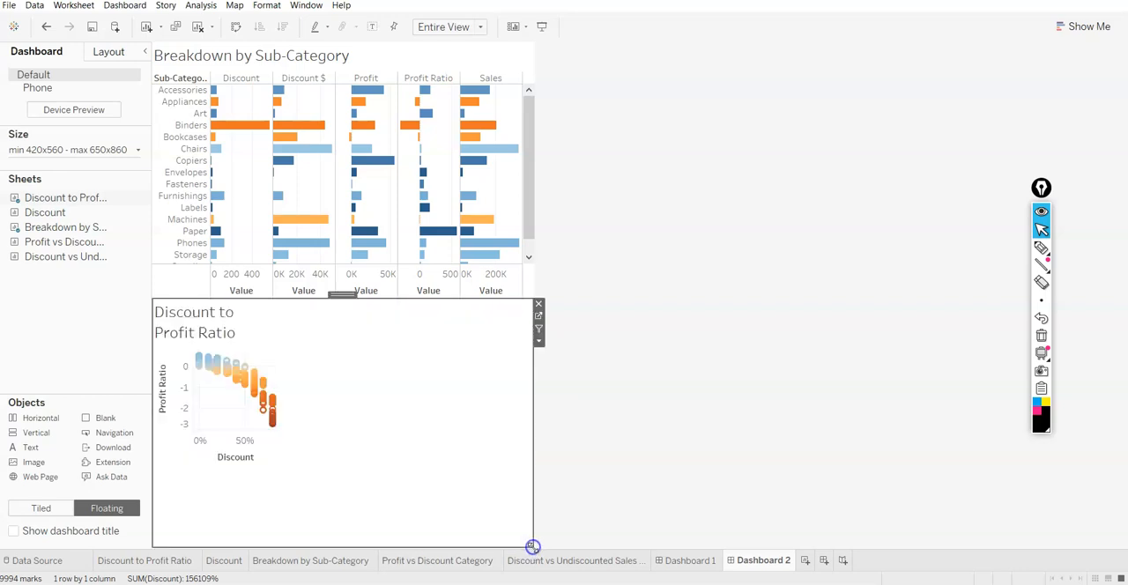
# Set the second dashboard's maximum width to 1050 px in its size range
pyautogui.click(54, 150)
pyautogui.write('1050')
pyautogui.press('Return')
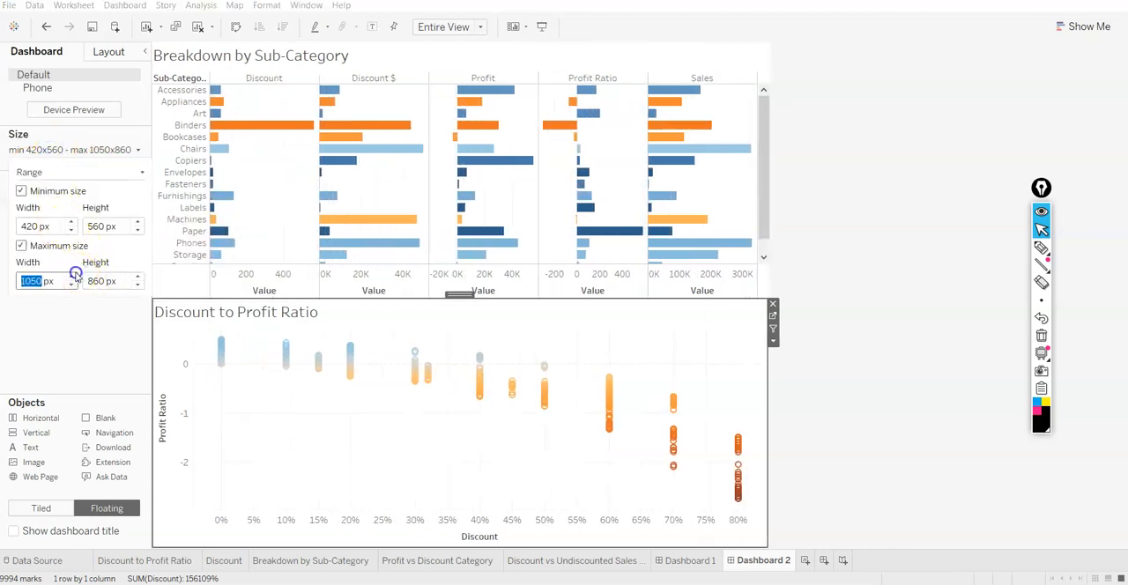
# Make the Breakdown by Sub-Category chart taller to fit all its rows and reduce the Discount to Profit Ratio chart's height beneath it
pyautogui.click(458, 296)
pyautogui.moveTo(459, 296); pyautogui.dragTo(484, 291)
pyautogui.click(892, 330)
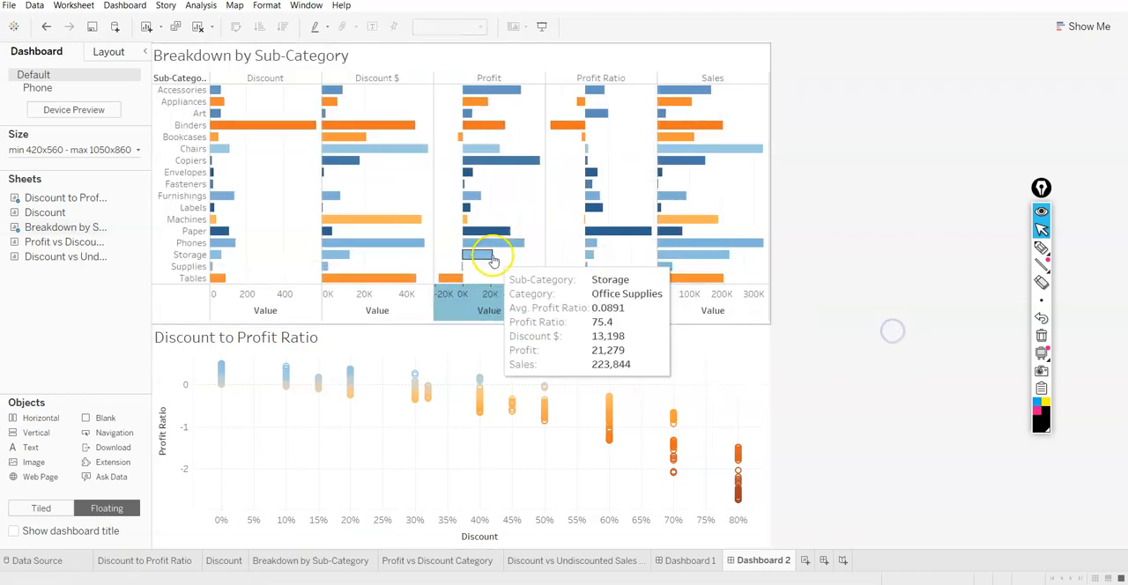
pyautogui.click(494, 261)
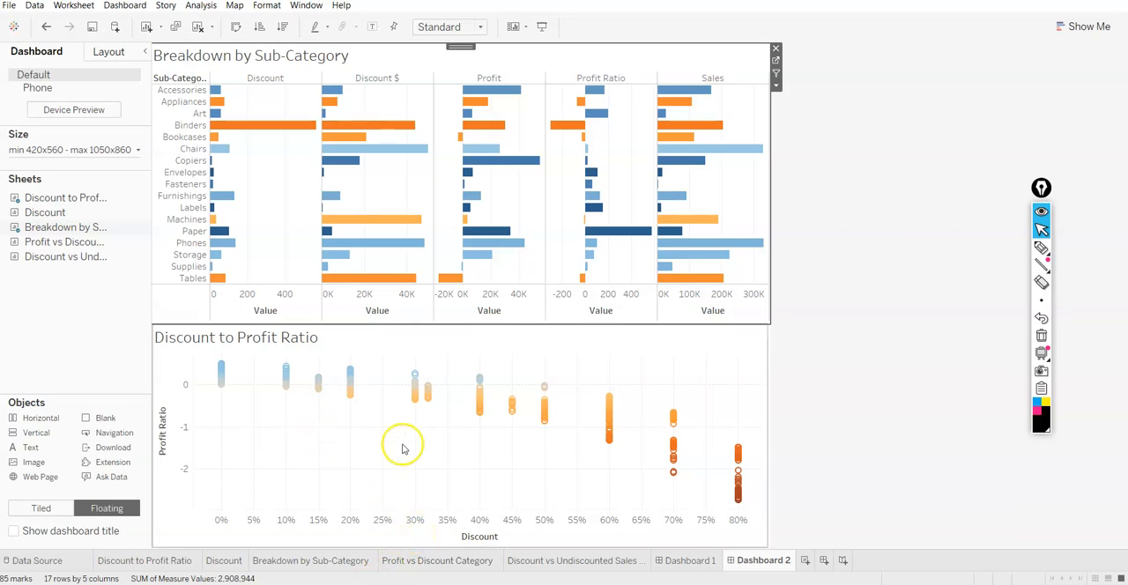
# Add the floating text "From 30% discounts, consolidated sheets are making losses" and position it under the 30% marks of the scatter chart
pyautogui.moveTo(418, 395)
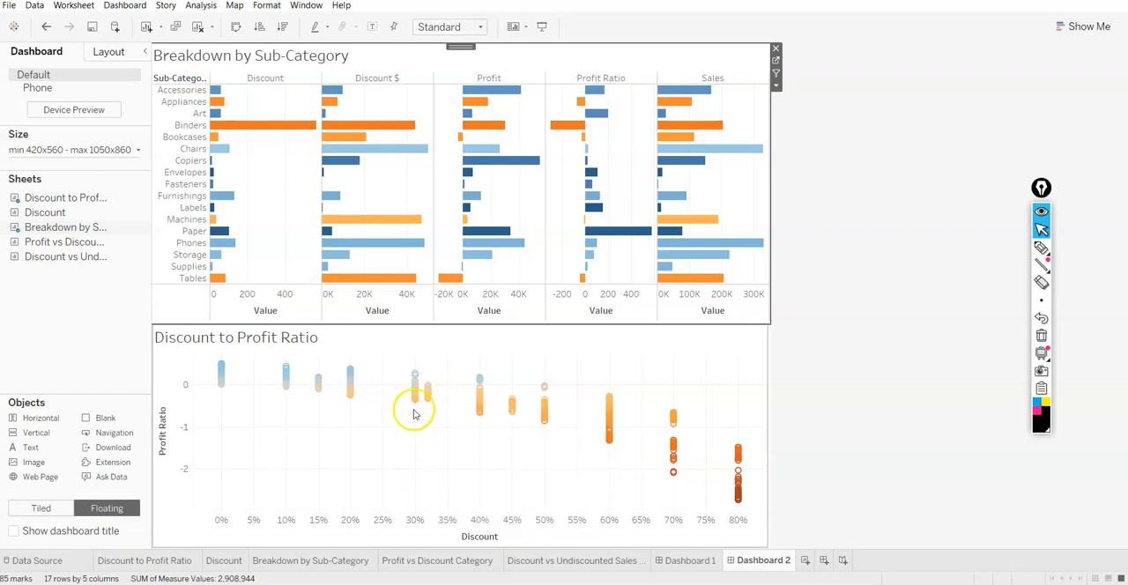
pyautogui.moveTo(40, 448); pyautogui.dragTo(404, 445)
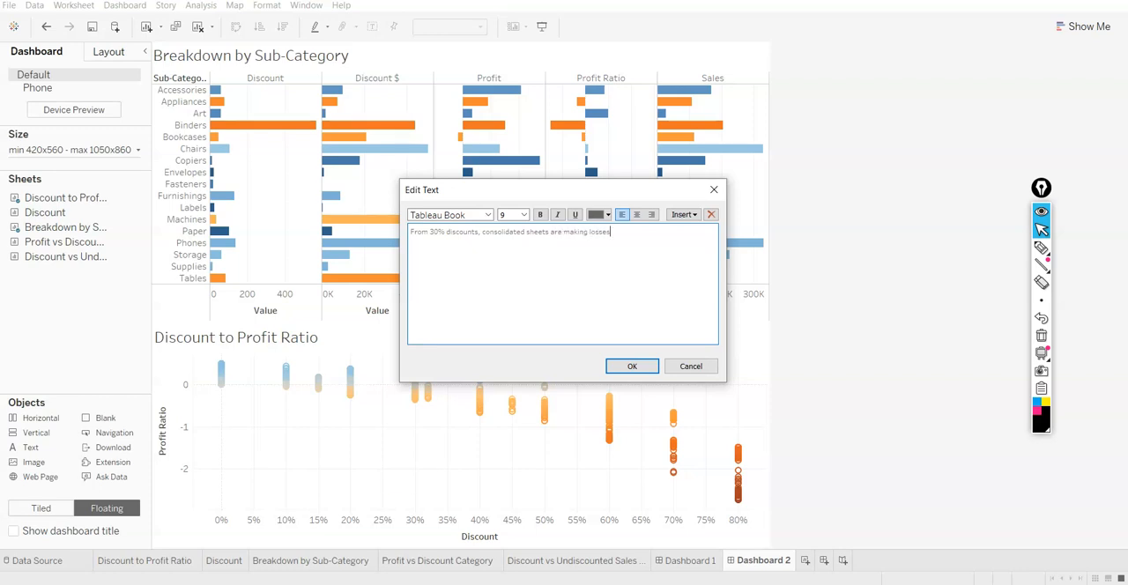
pyautogui.click(632, 366)
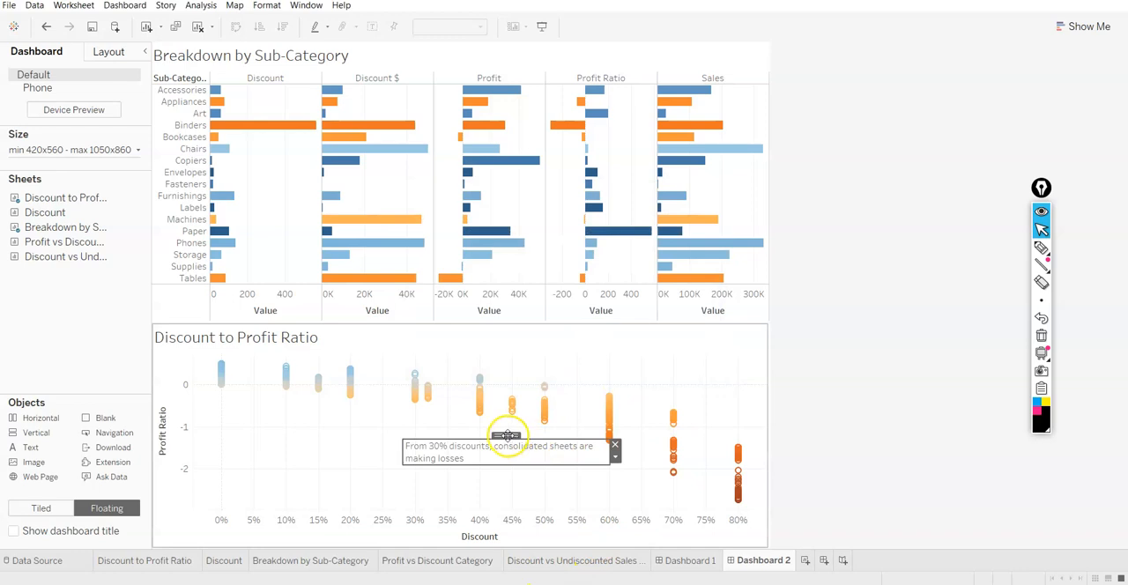
pyautogui.moveTo(506, 436); pyautogui.dragTo(429, 429)
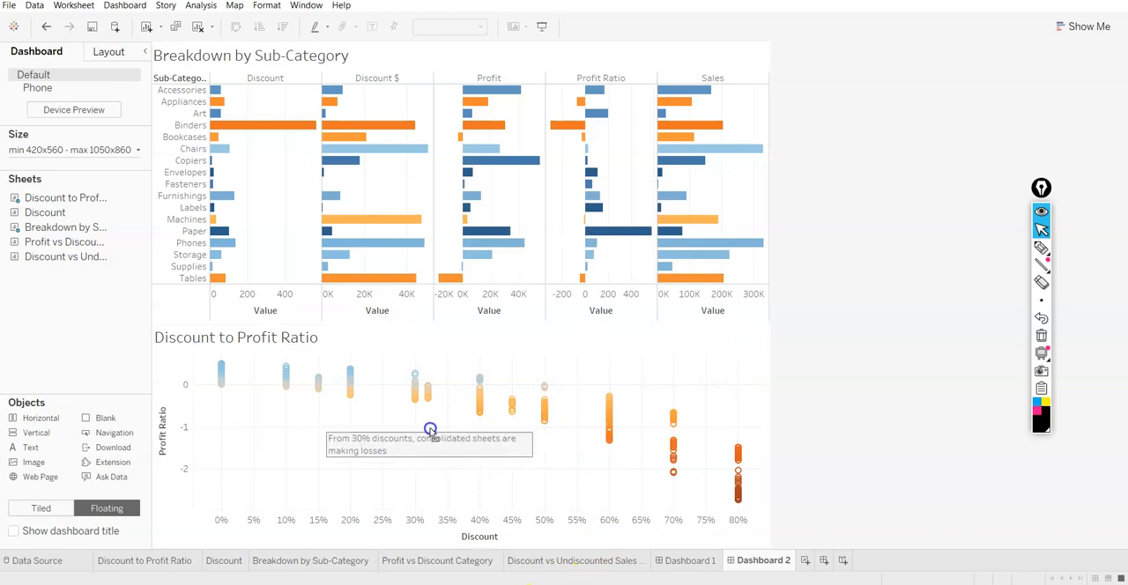
pyautogui.click(872, 377)
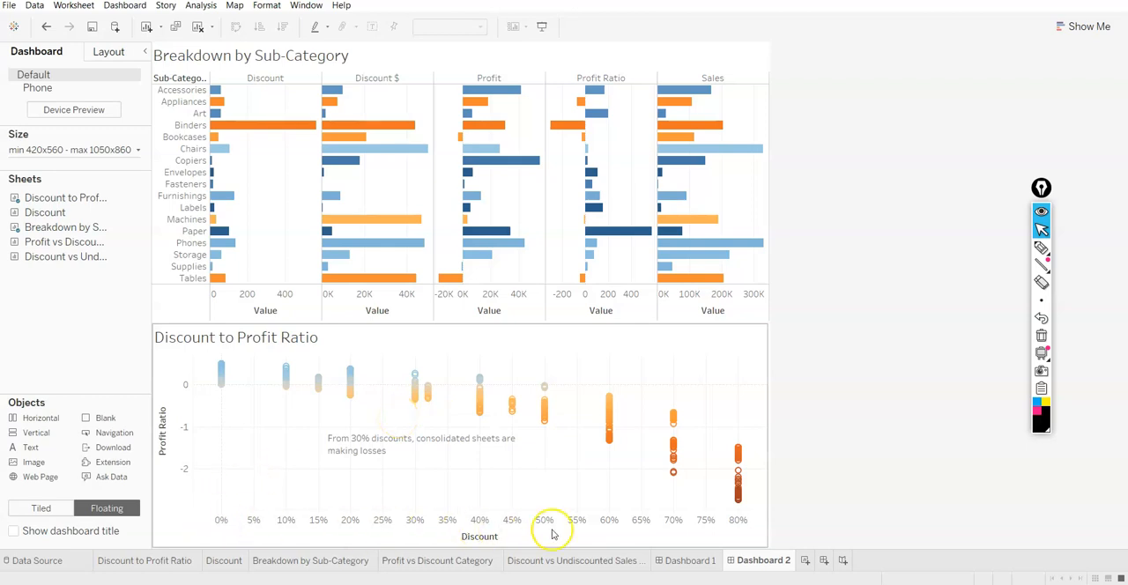
pyautogui.click(805, 561)
pyautogui.moveTo(804, 565)
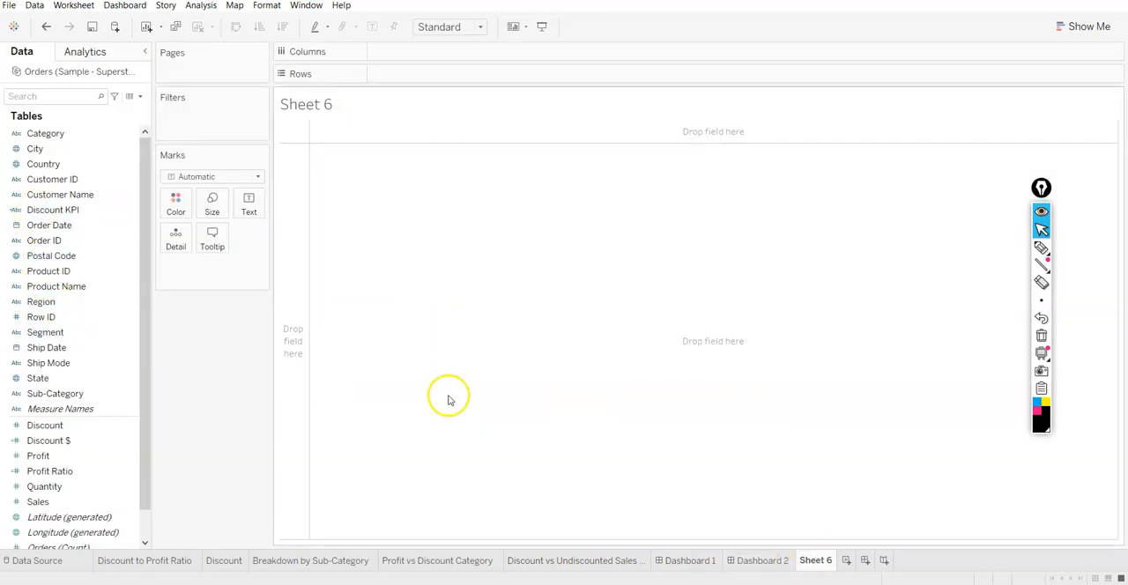
pyautogui.rightClick(811, 564)
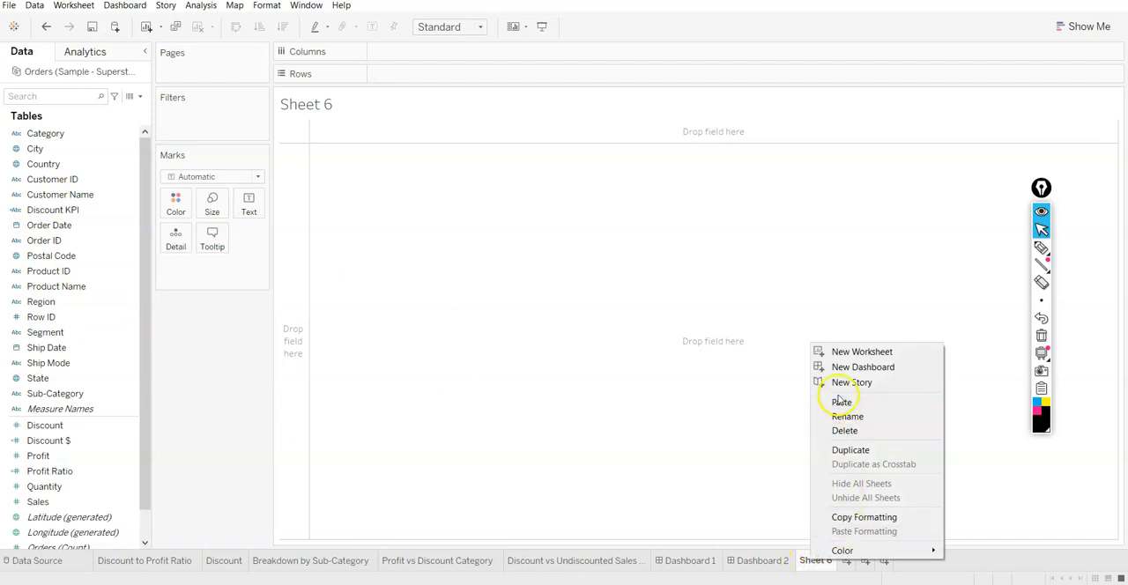
pyautogui.click(839, 429)
pyautogui.click(805, 561)
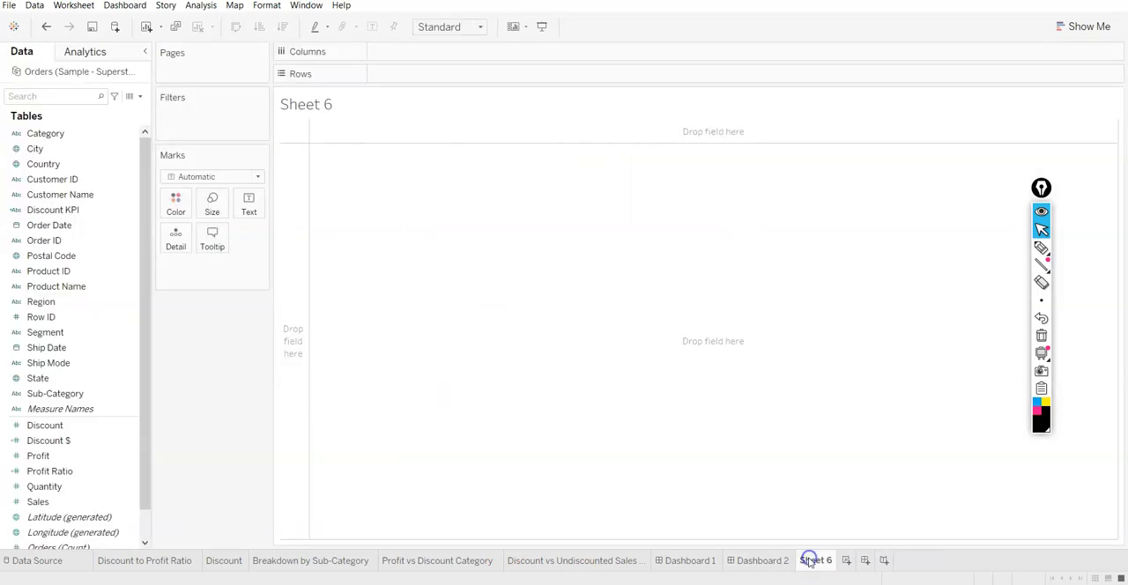
pyautogui.rightClick(809, 561)
pyautogui.click(838, 431)
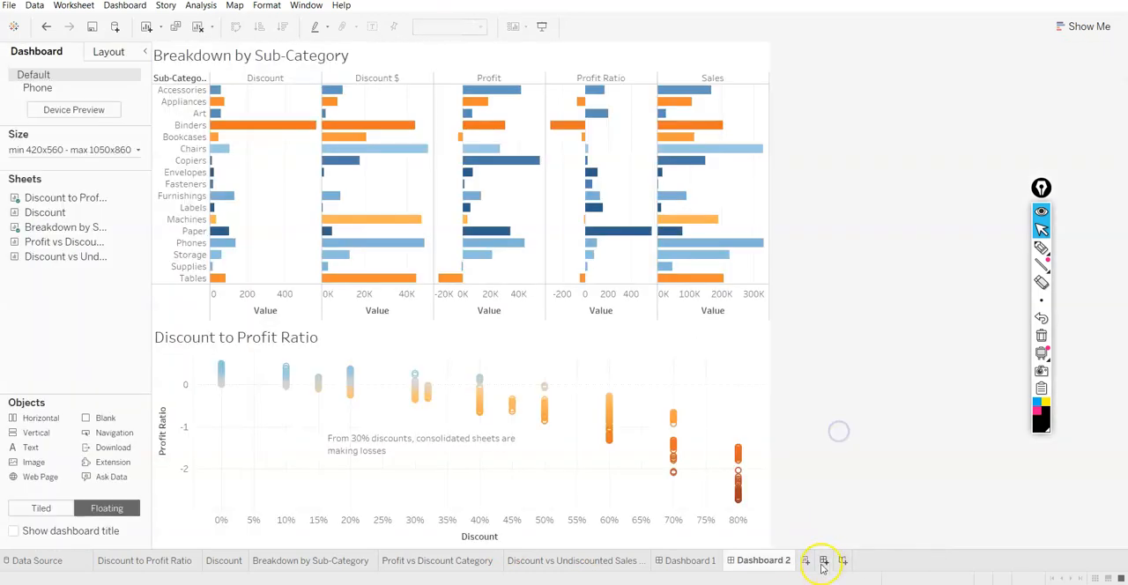
# Create a third dashboard and add the Profit vs Discount Category sheet to it
pyautogui.click(826, 561)
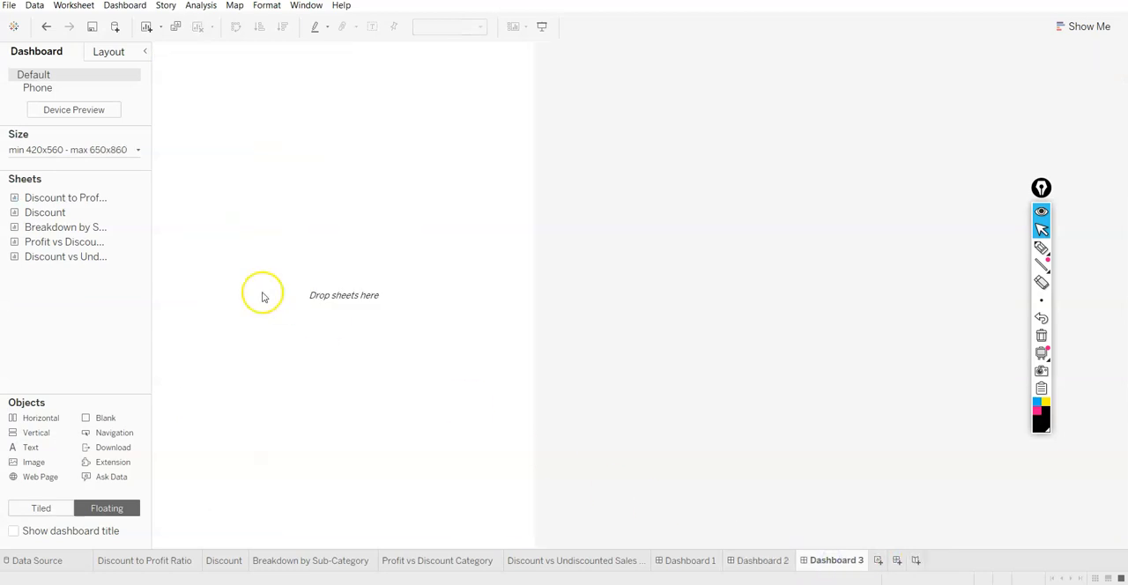
pyautogui.doubleClick(46, 243)
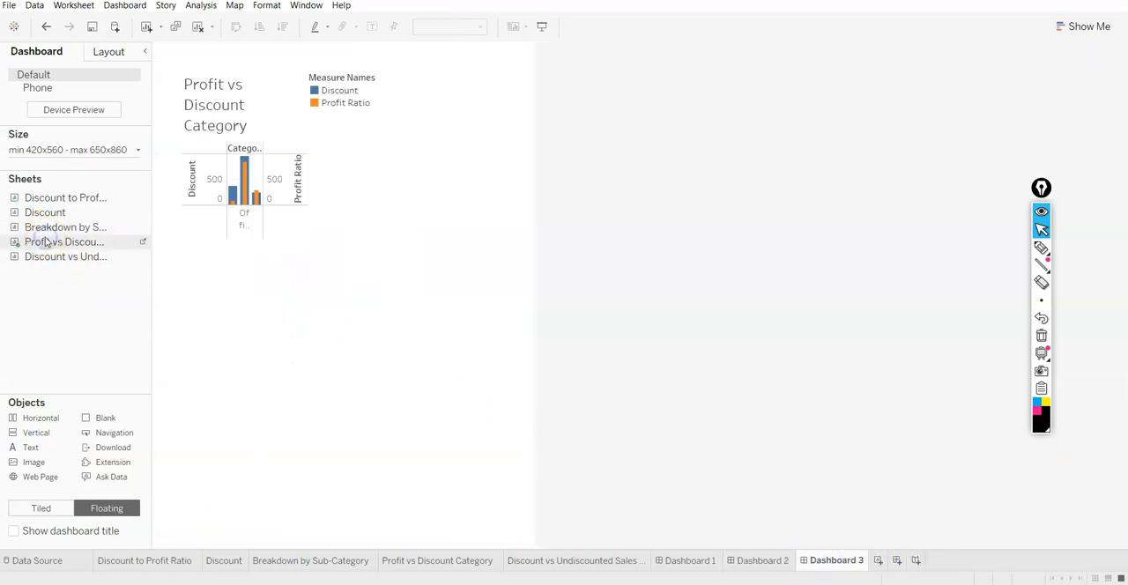
pyautogui.click(210, 147)
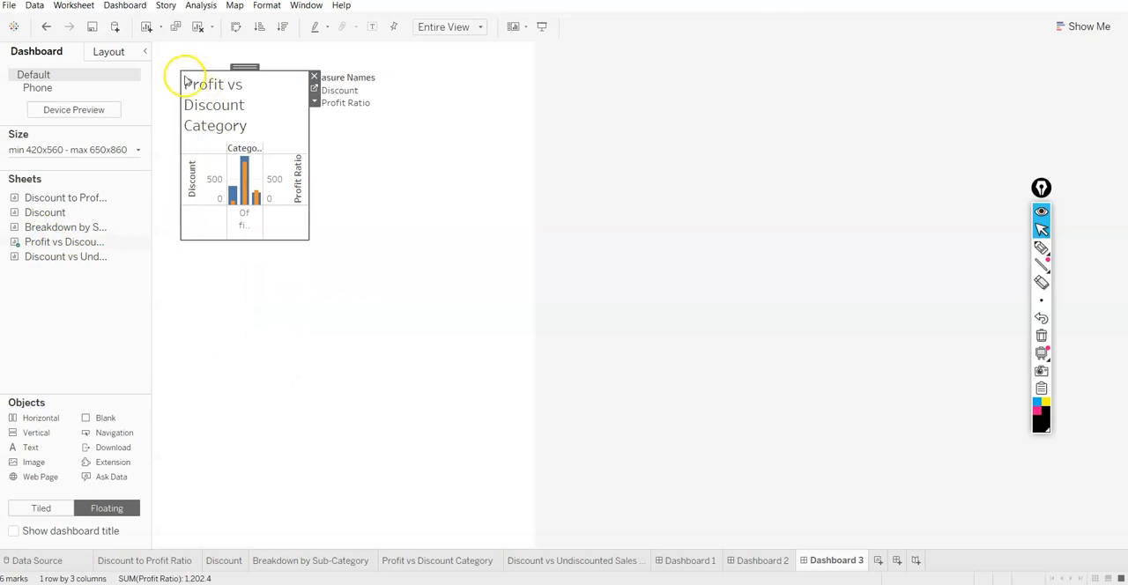
# Move the Measure Names legend into the dashboard's upper right corner, undoing a misplaced first attempt
pyautogui.click(364, 93)
pyautogui.moveTo(355, 66); pyautogui.dragTo(501, 42)
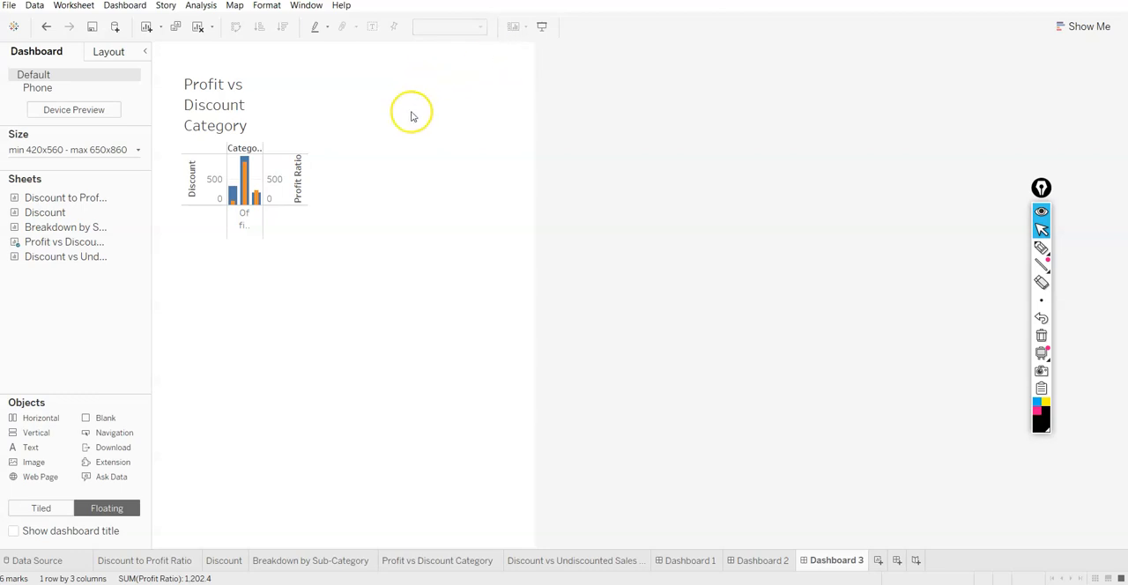
pyautogui.hotkey('ctrl', 'z')
pyautogui.moveTo(356, 71); pyautogui.dragTo(491, 52)
# Enlarge the Profit vs Discount Category chart from the dashboard's upper left corner to the edge of the legend
pyautogui.click(225, 101)
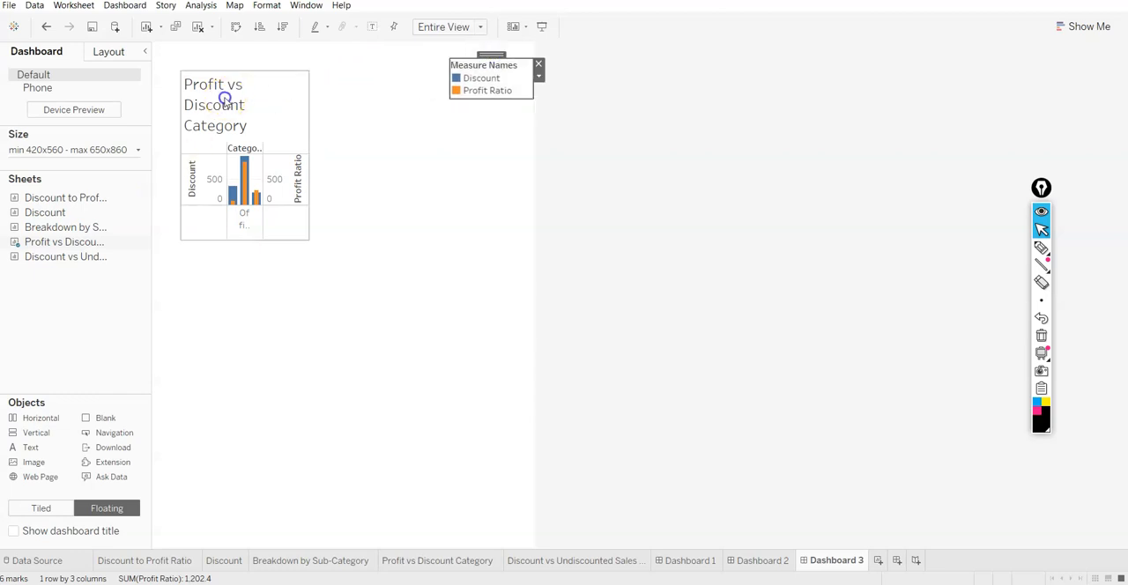
pyautogui.moveTo(182, 71); pyautogui.dragTo(145, 44)
pyautogui.moveTo(308, 237); pyautogui.dragTo(448, 252)
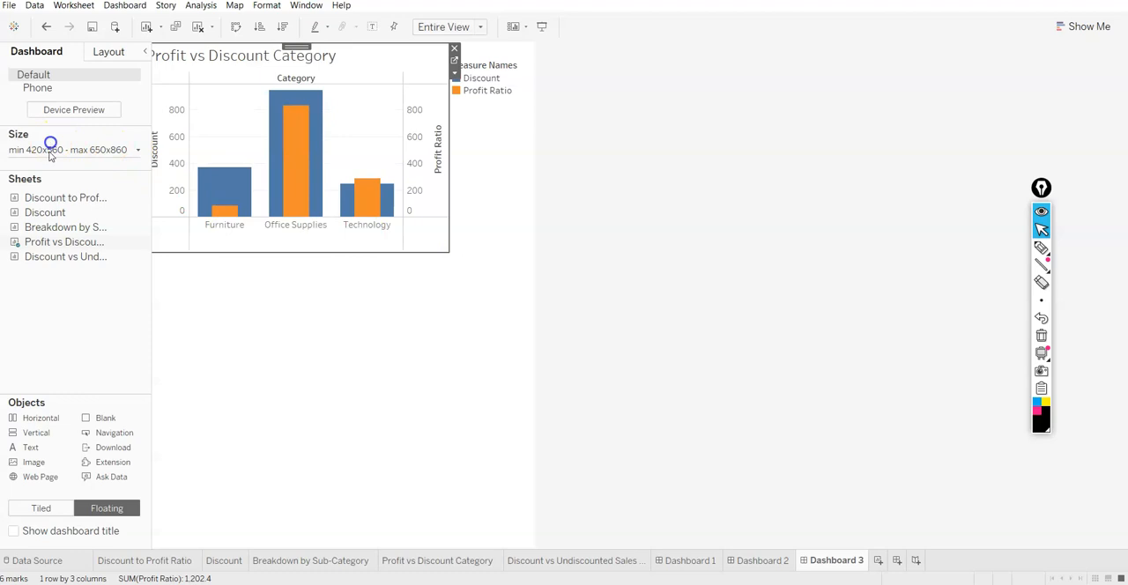
# Raise the third dashboard's maximum width to 1350 px in its size range
pyautogui.click(79, 149)
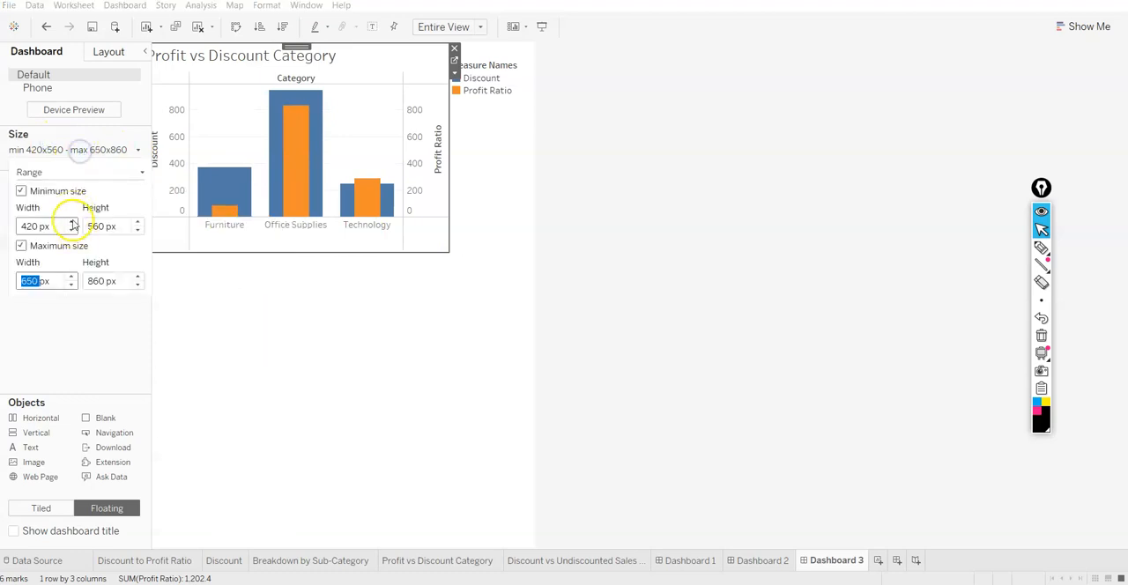
pyautogui.write('1050')
pyautogui.press('Return')
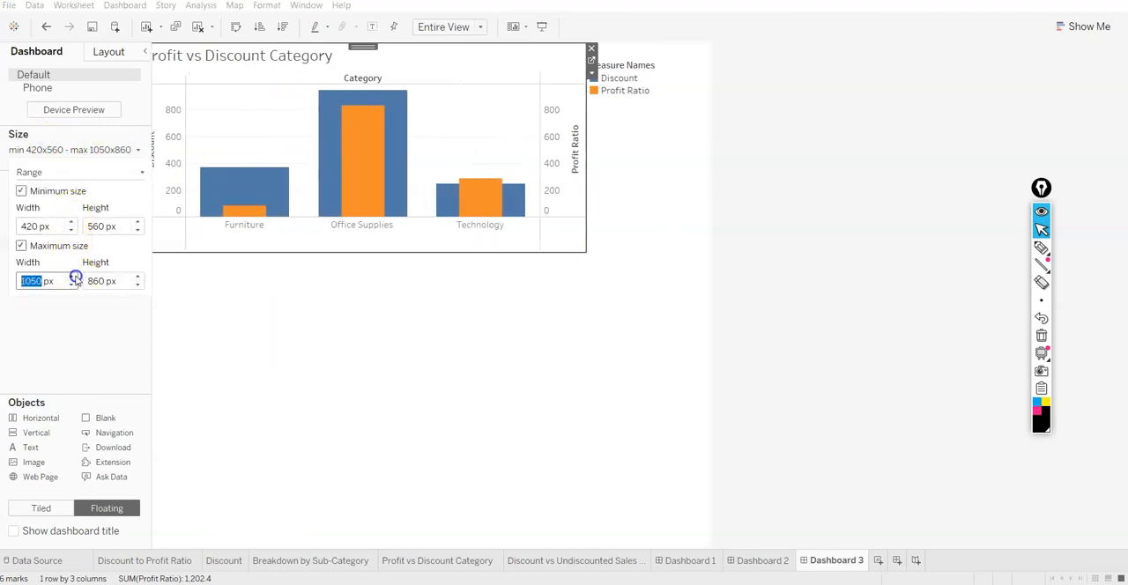
pyautogui.click(75, 277)
pyautogui.click(75, 277)
pyautogui.click(75, 276)
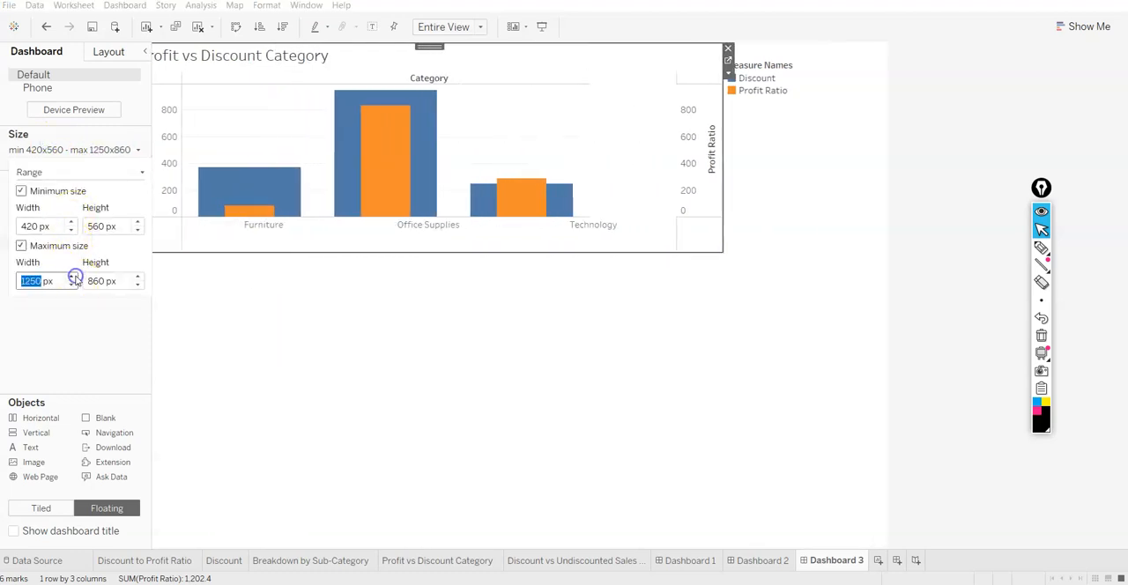
# Stretch the Profit vs Discount Category chart down to the dashboard's lower edge and narrow the Measure Names legend
pyautogui.click(461, 256)
pyautogui.moveTo(461, 252); pyautogui.dragTo(474, 550)
pyautogui.click(887, 275)
pyautogui.click(801, 78)
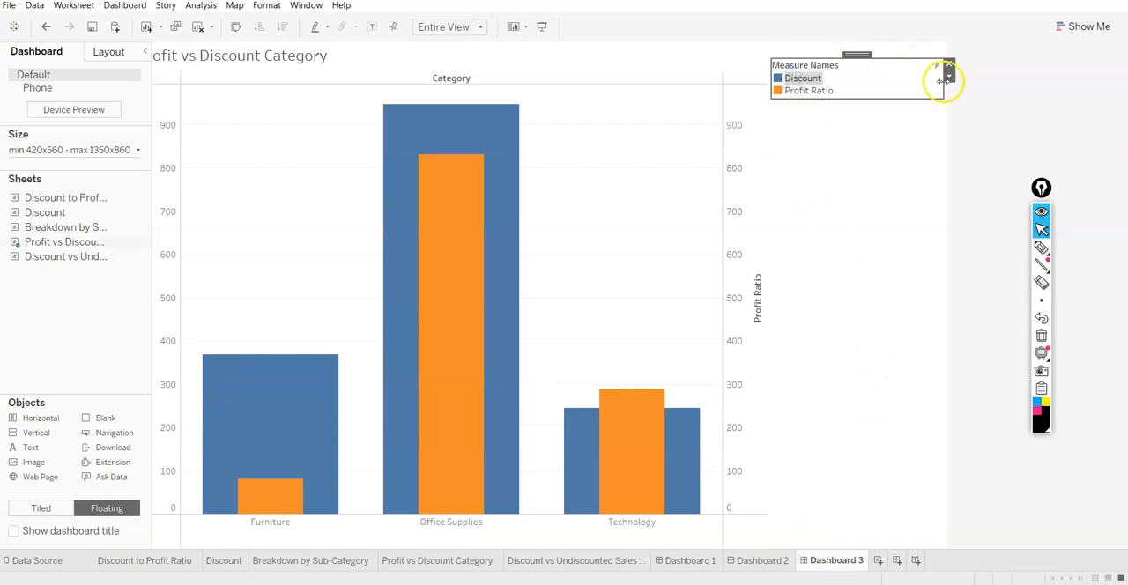
pyautogui.moveTo(943, 81); pyautogui.dragTo(885, 93)
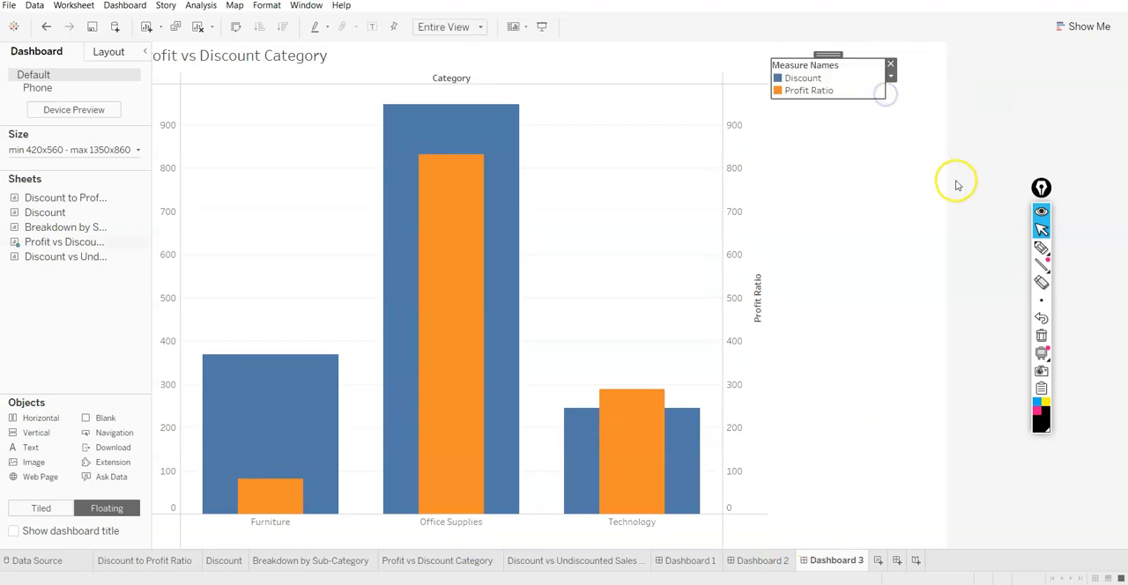
pyautogui.click(850, 261)
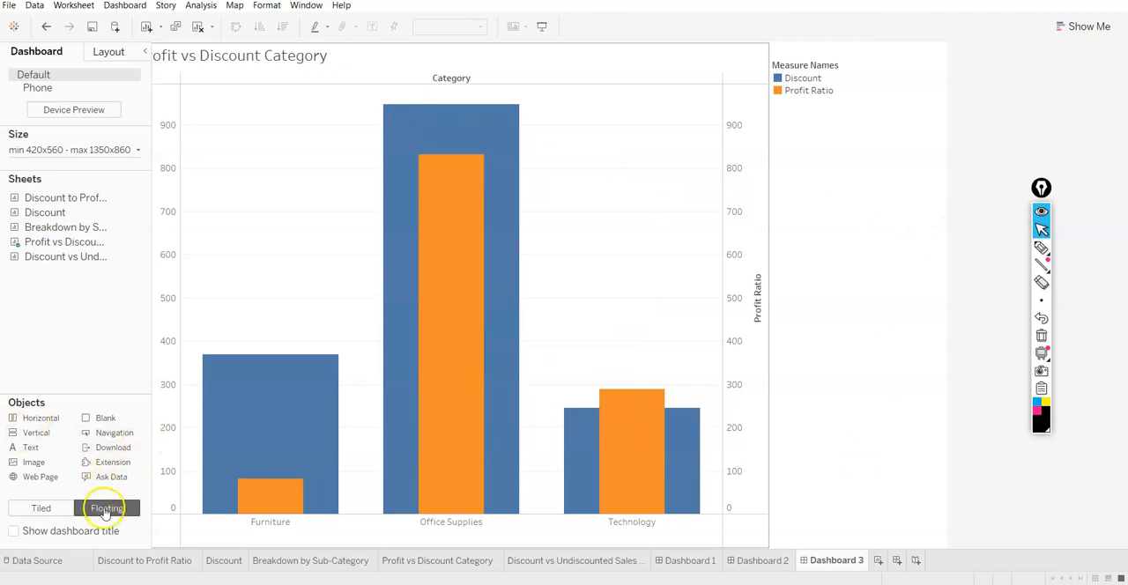
# Move the Measure Names legend up past the dashboard's upper edge and shift the chart right so its title and Discount axis fit inside
pyautogui.moveTo(20, 447); pyautogui.dragTo(201, 193)
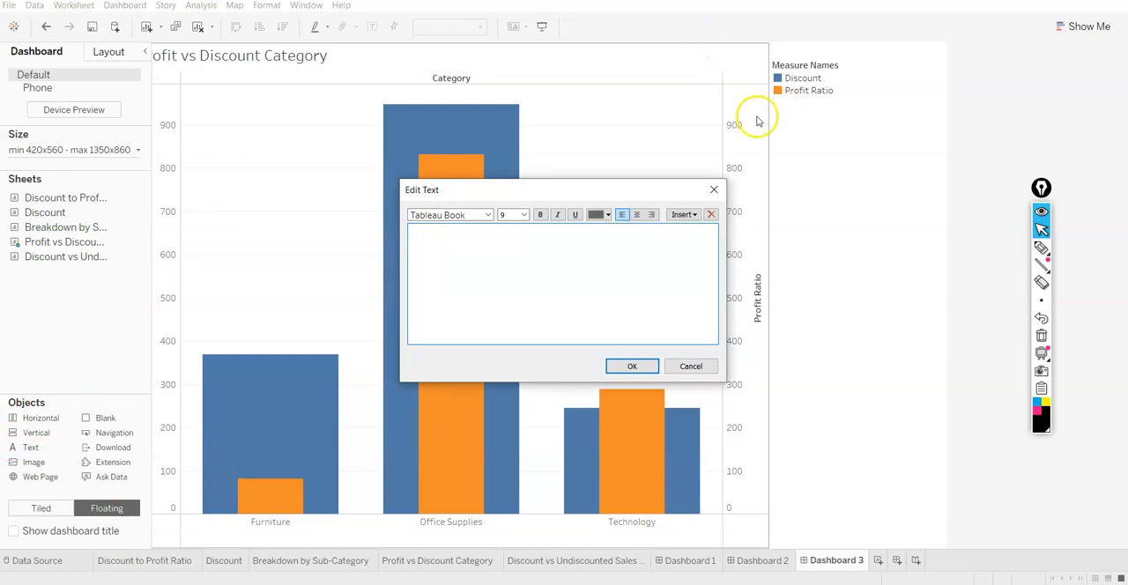
pyautogui.click(712, 190)
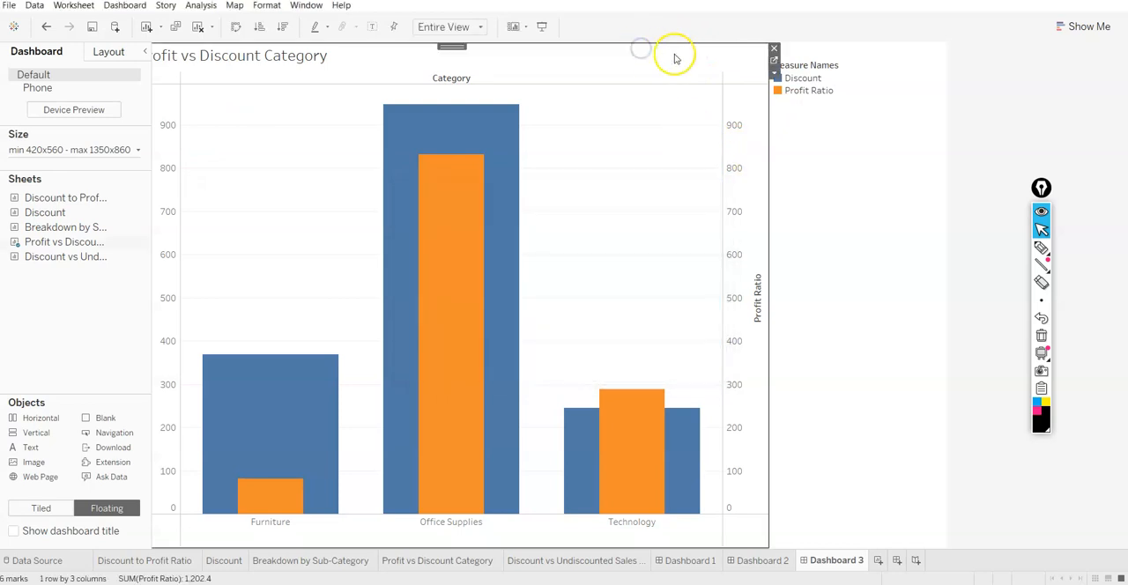
pyautogui.click(815, 63)
pyautogui.moveTo(821, 57); pyautogui.dragTo(879, 41)
pyautogui.click(514, 53)
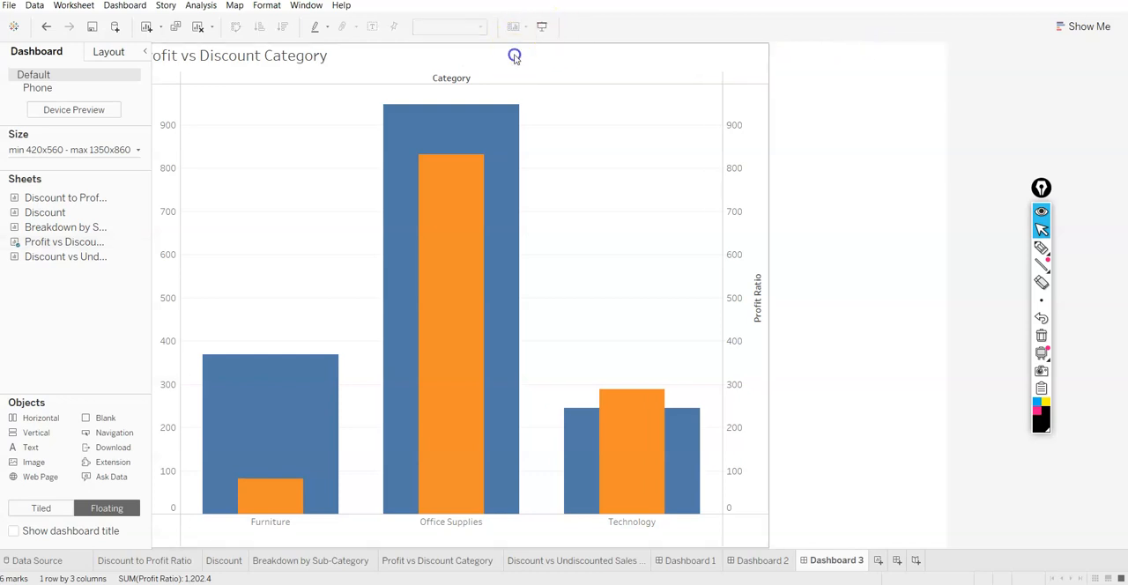
pyautogui.moveTo(464, 45)
pyautogui.mouseDown()
pyautogui.moveTo(491, 44)
pyautogui.moveTo(483, 49)
pyautogui.mouseUp()
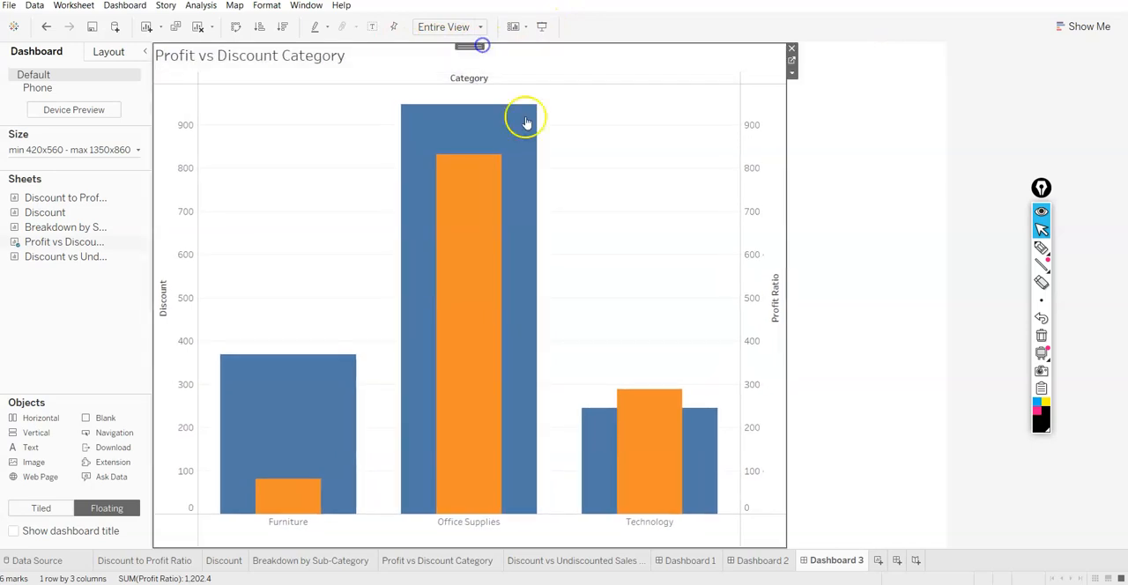
pyautogui.click(881, 177)
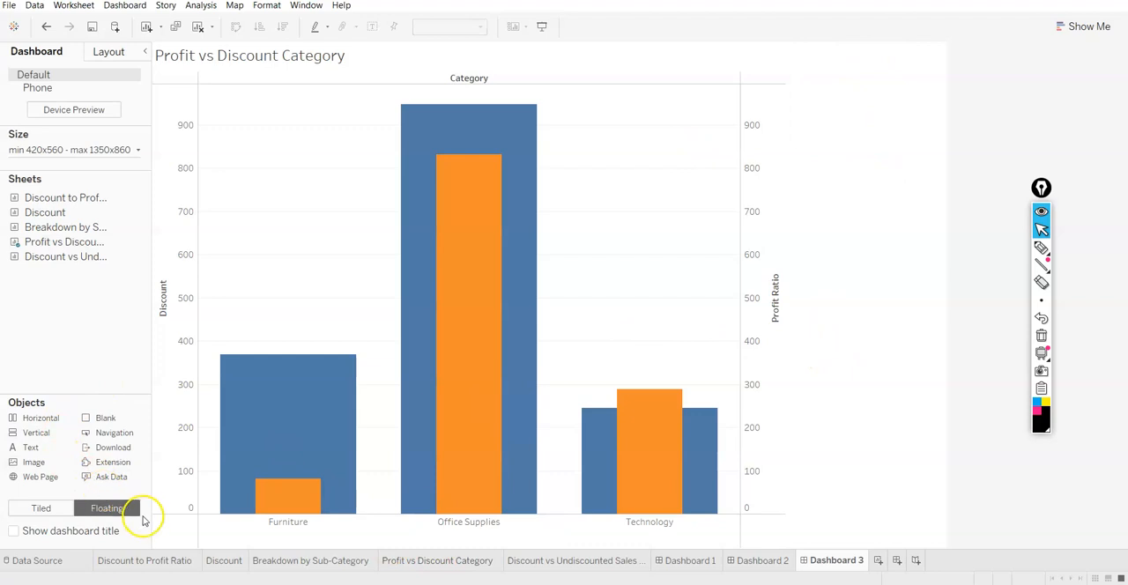
# Add the floating note "Furniture category has the highest discount and evidently lowest profit ratio" and fit it directly above the Furniture bar
pyautogui.moveTo(36, 455); pyautogui.dragTo(347, 292)
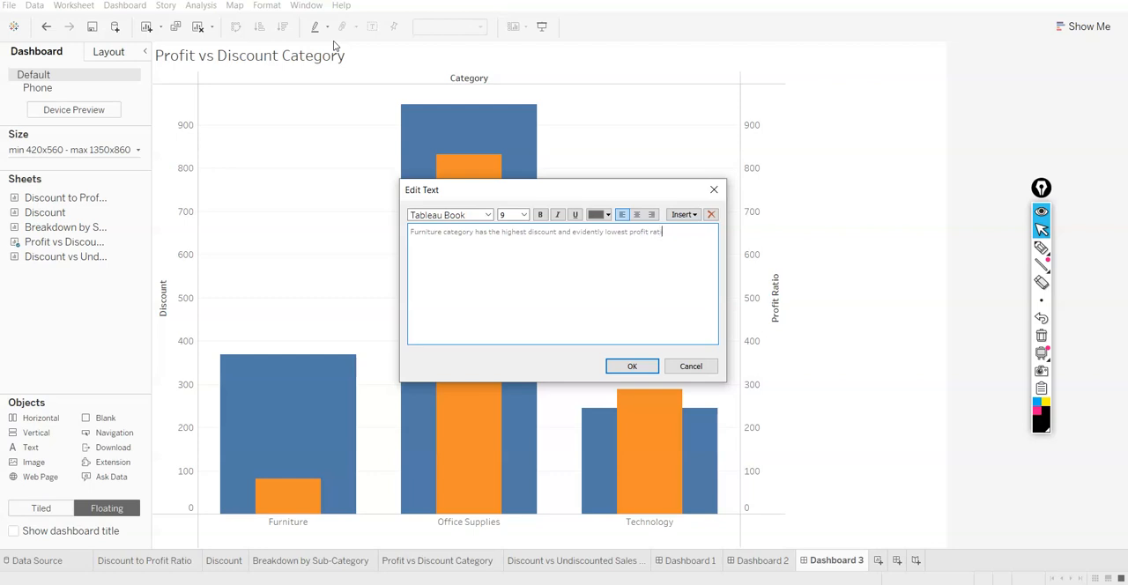
pyautogui.click(631, 366)
pyautogui.moveTo(476, 287); pyautogui.dragTo(295, 300)
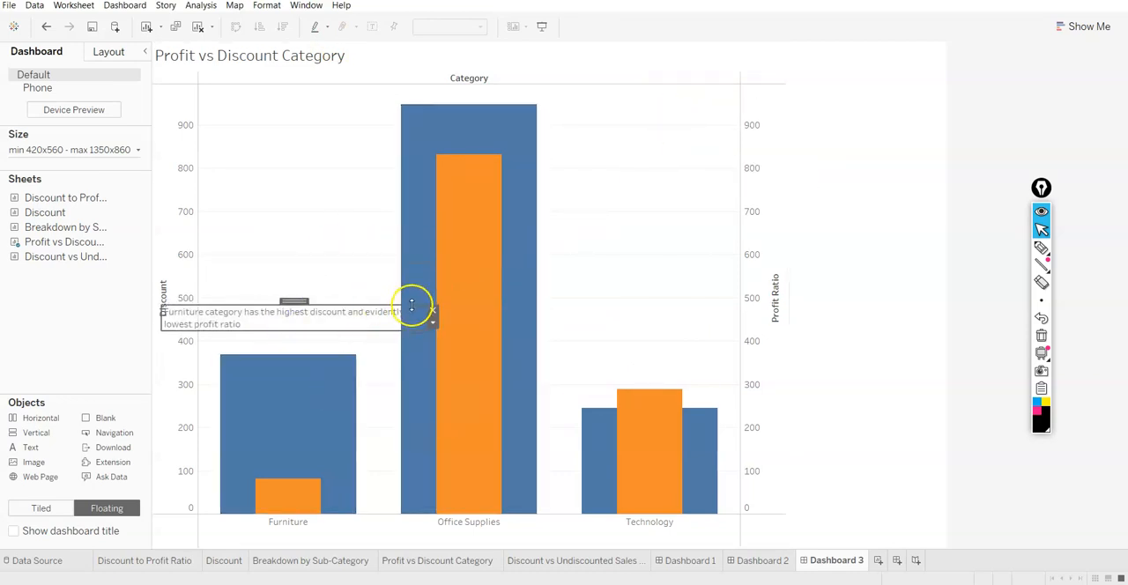
pyautogui.moveTo(163, 328); pyautogui.dragTo(220, 343)
pyautogui.moveTo(423, 308); pyautogui.dragTo(360, 289)
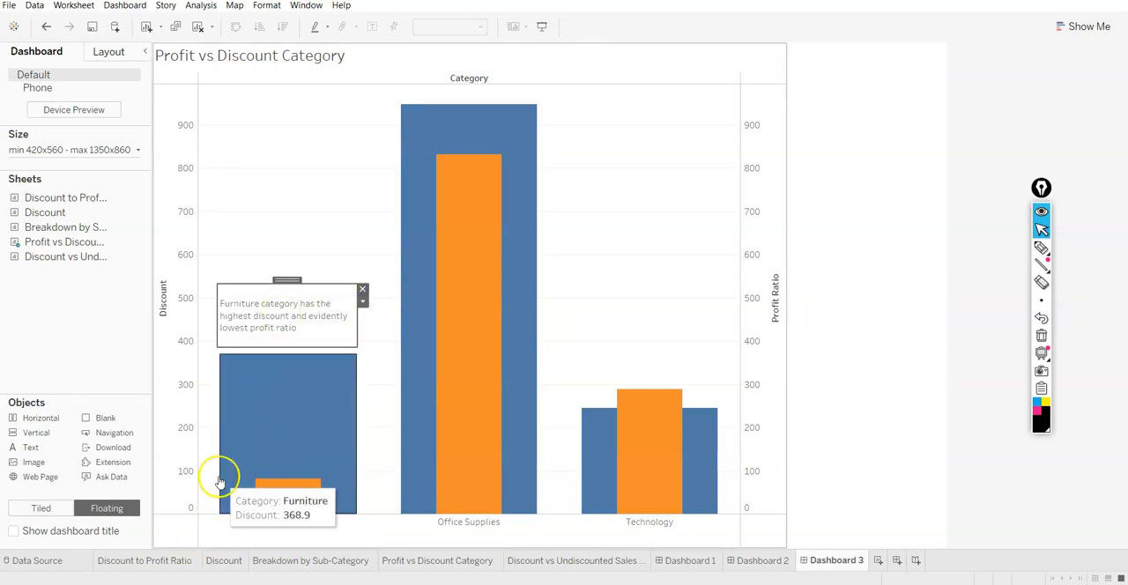
pyautogui.click(300, 168)
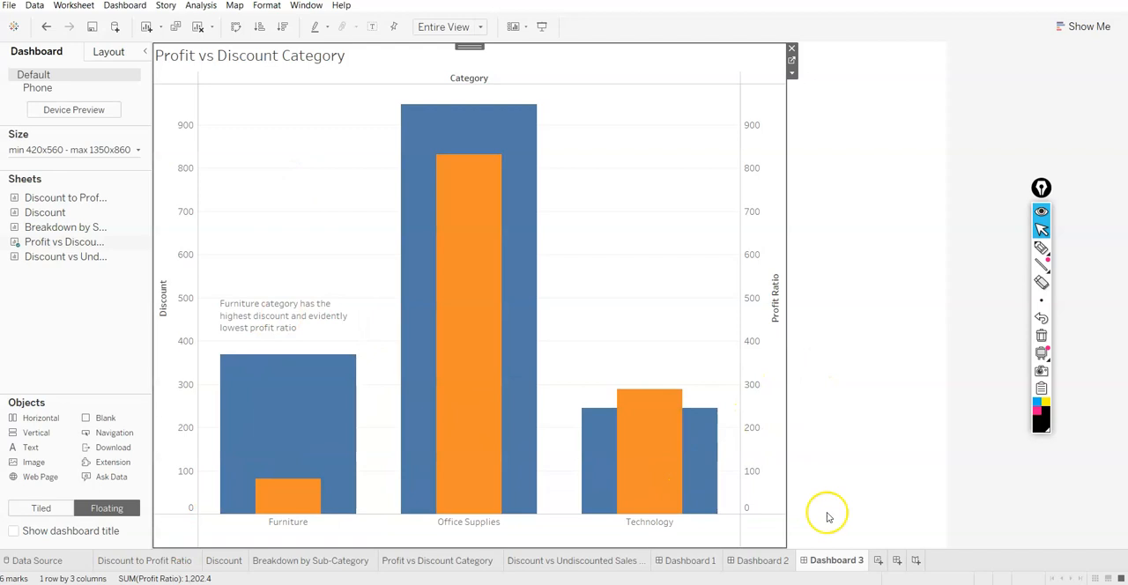
# Create a new story and add a text object to its canvas with the heading "Findings and recommendations:"
pyautogui.click(916, 561)
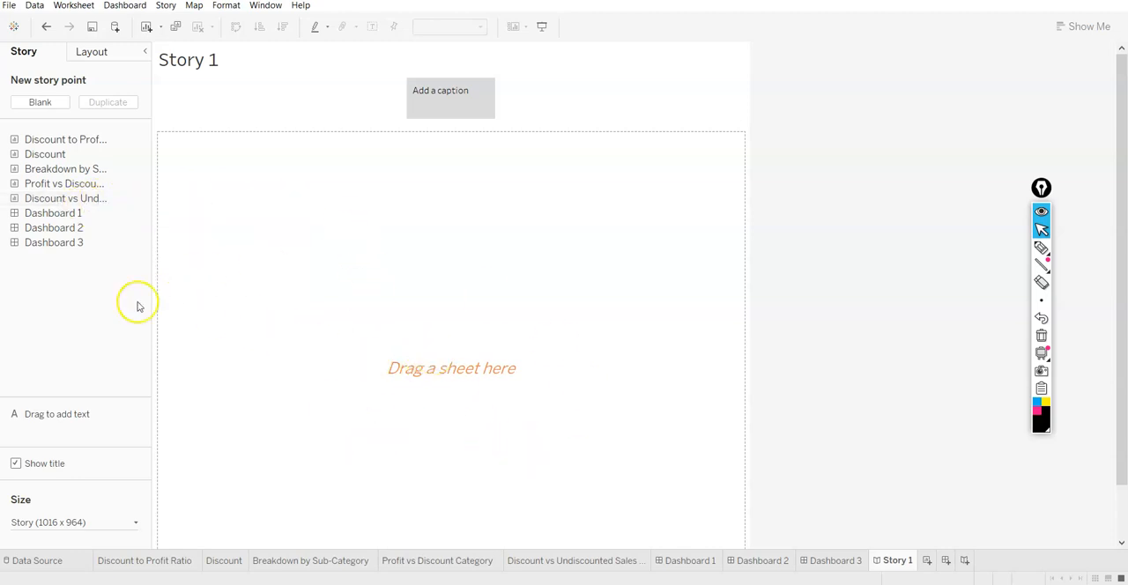
pyautogui.moveTo(76, 415); pyautogui.dragTo(406, 238)
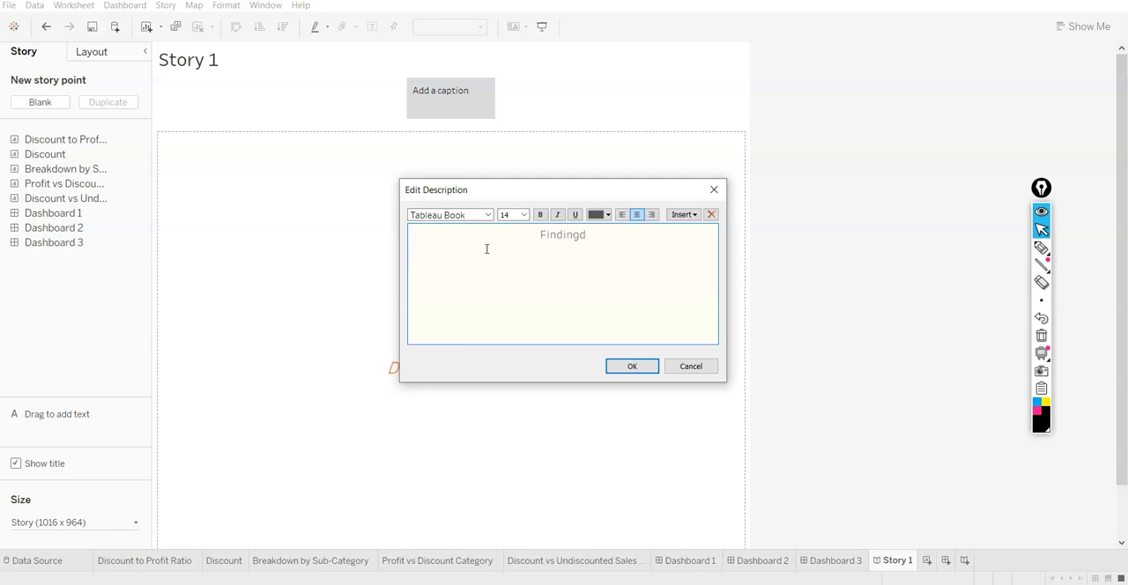
pyautogui.write('Findings and recommendatio')
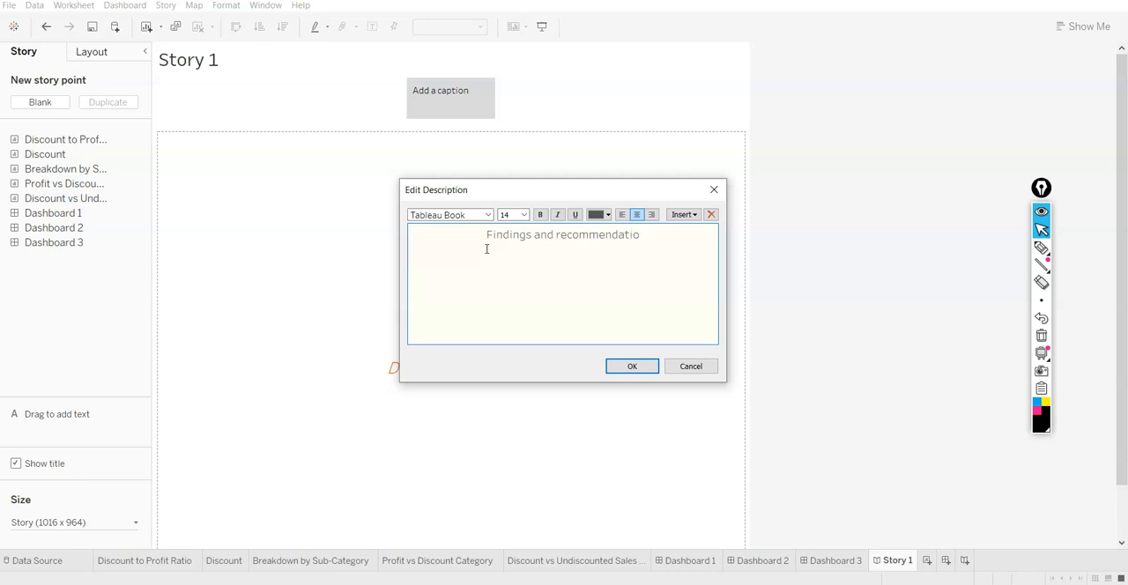
pyautogui.write('ns:')
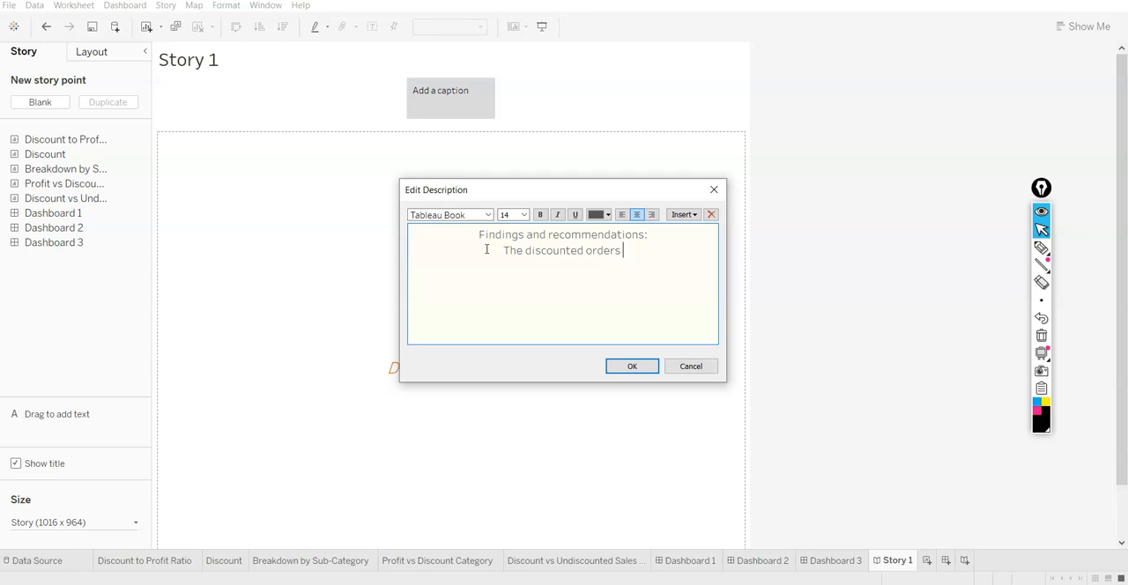
# Write the first finding as "1. The discounted orders show less profits compared to undiscounted orders."
pyautogui.write('show less profits compared to undiscounted orders.')
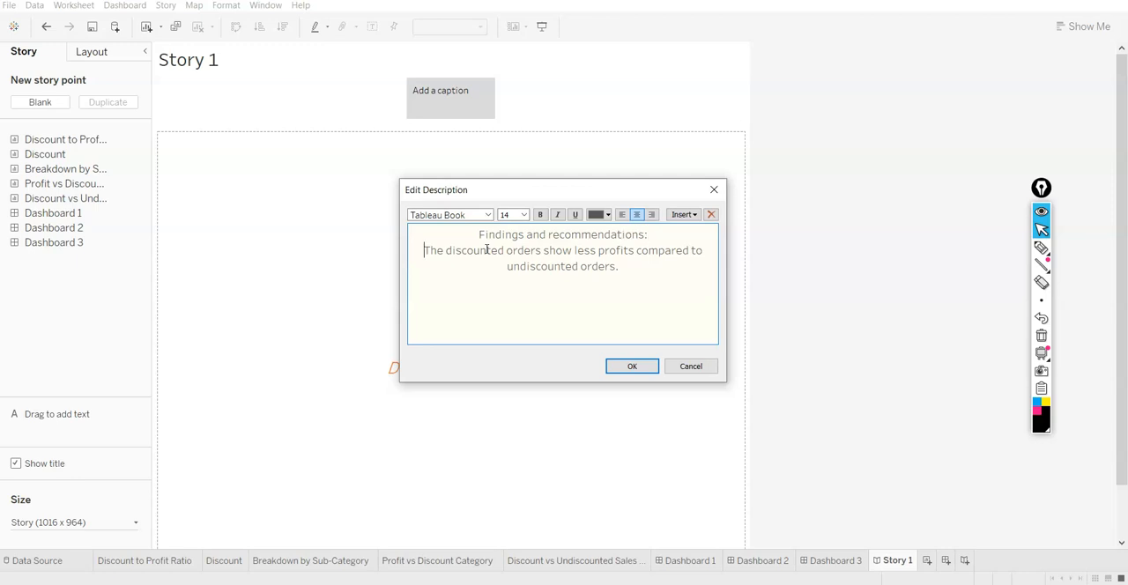
pyautogui.write('1.')
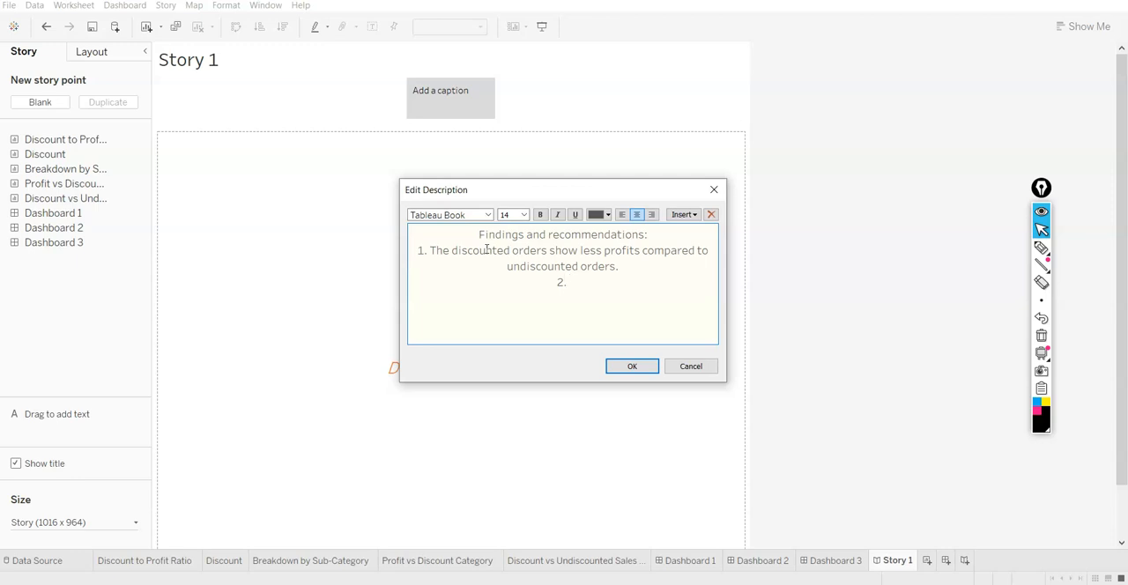
# Add the second point, "2. So, discounts should be capped at 30%."
pyautogui.write('sco')
pyautogui.press('BackSpace')
pyautogui.press('BackSpace')
pyautogui.press('BackSpace')
pyautogui.write('discounts should be')
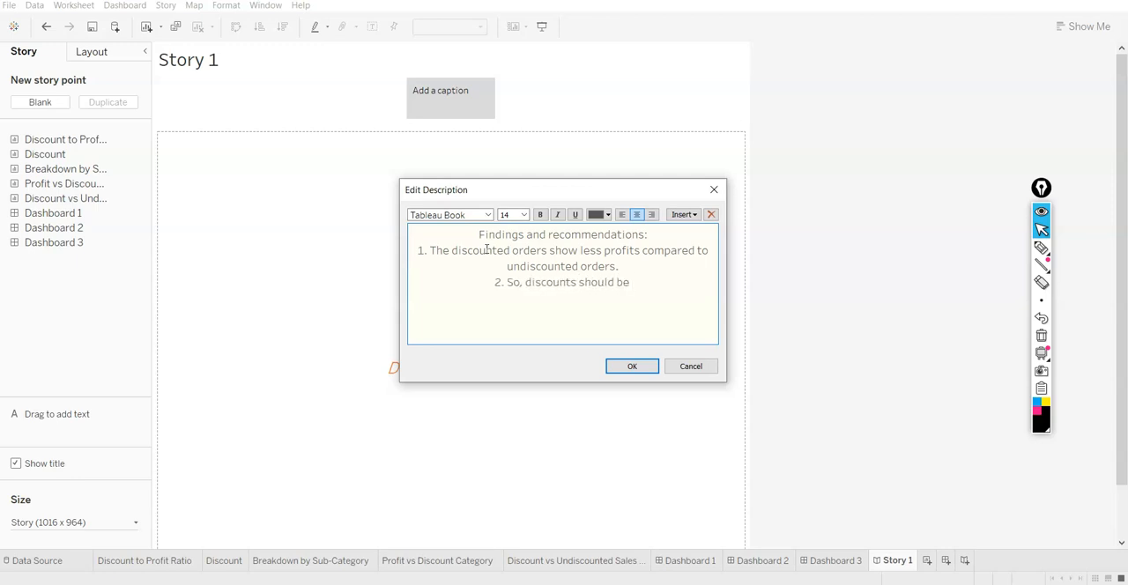
pyautogui.write(' capped at')
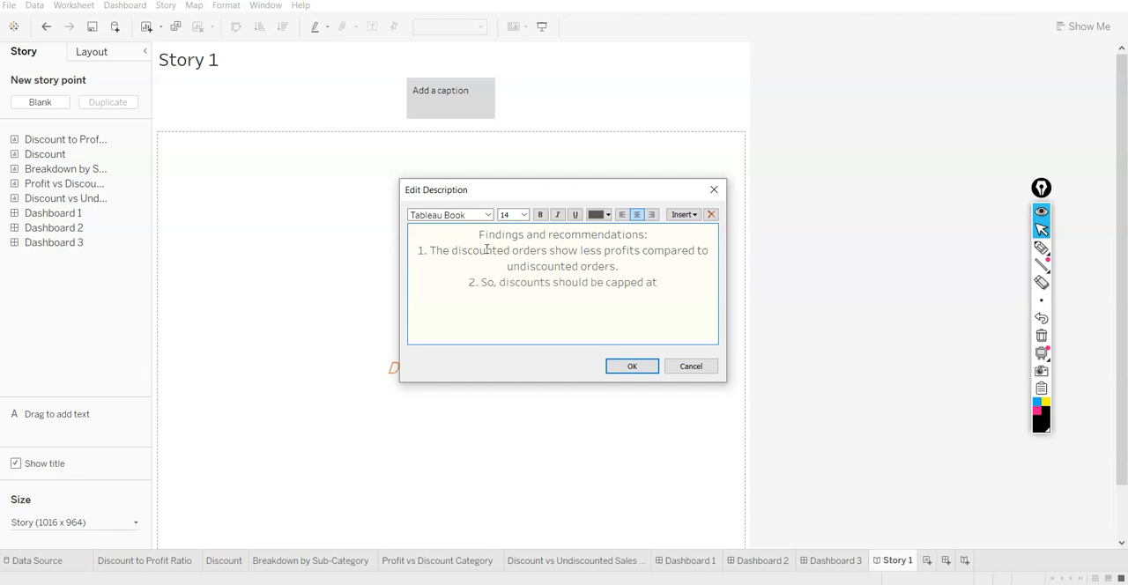
pyautogui.write(' 30%.')
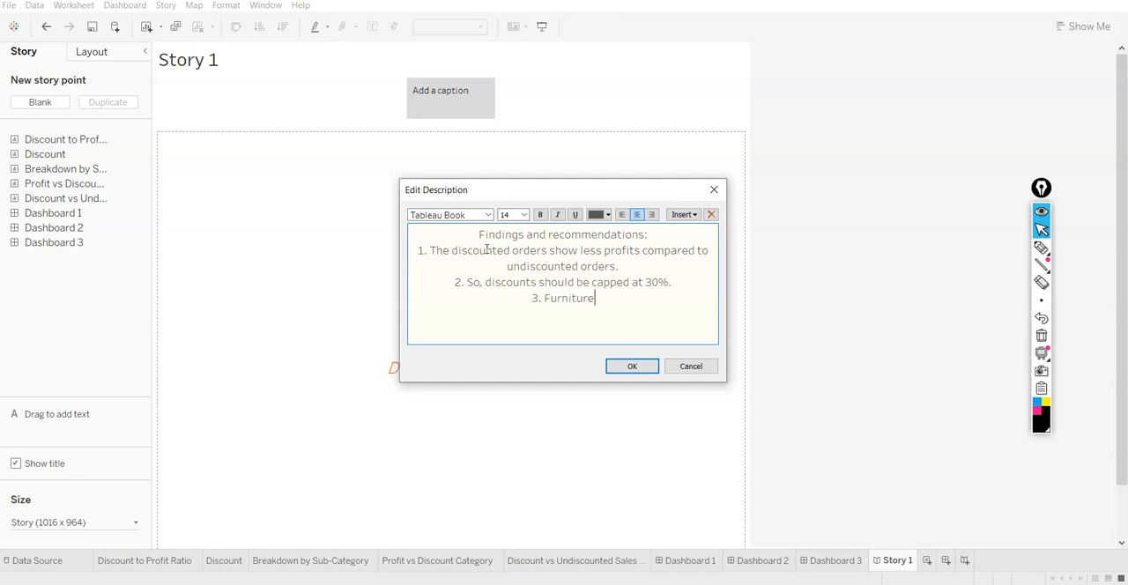
# Add the third point, "3. Furniture category has highest discounts, thus shows lowest profit ratio.", and place the finished text in the story
pyautogui.write('category has highe')
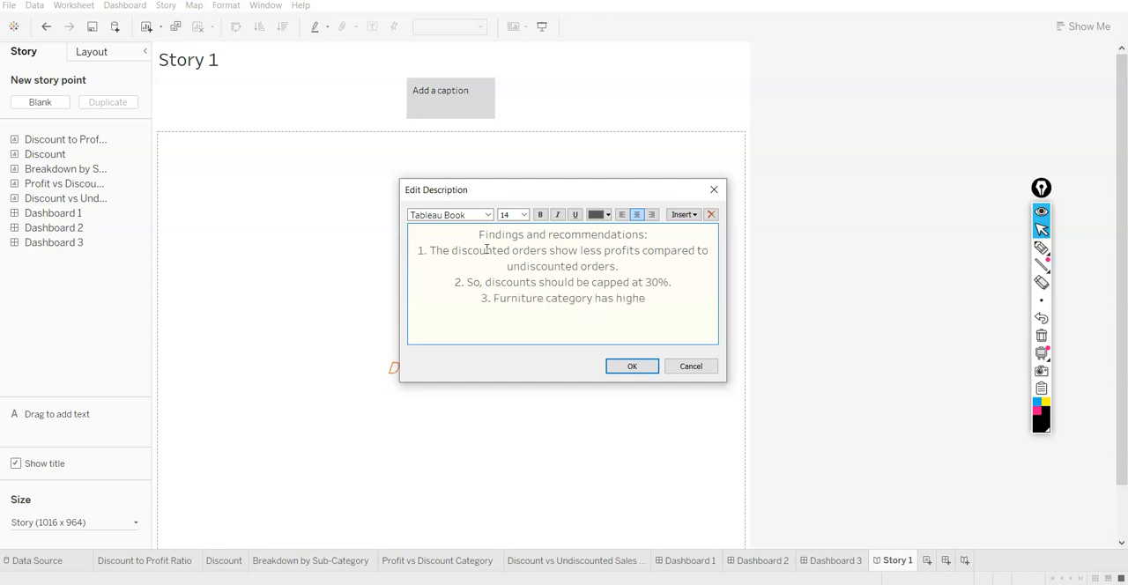
pyautogui.write('st discounts')
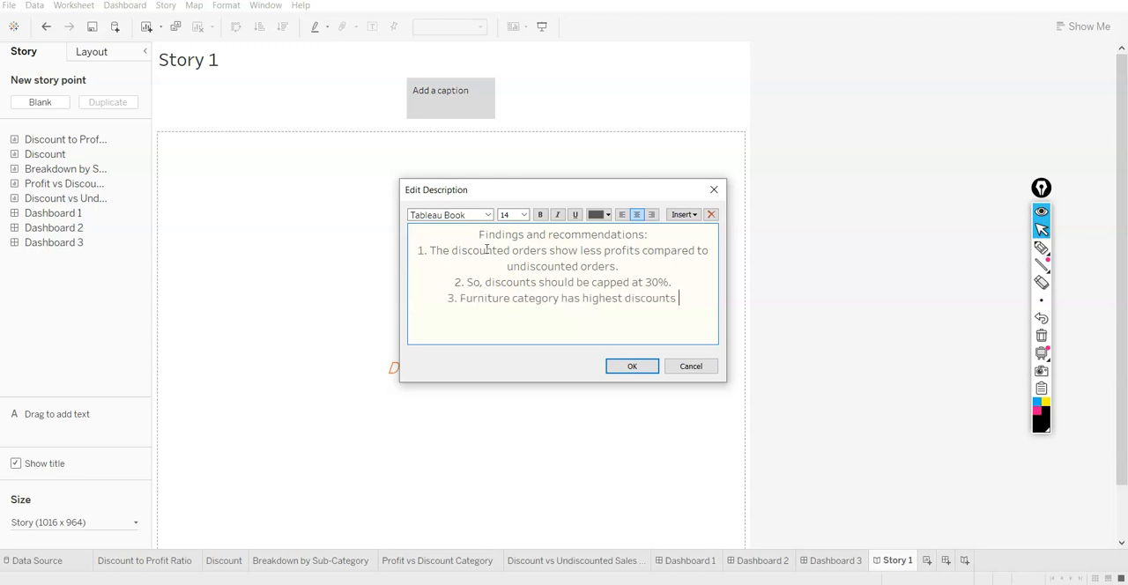
pyautogui.press('BackSpace')
pyautogui.write(', ')
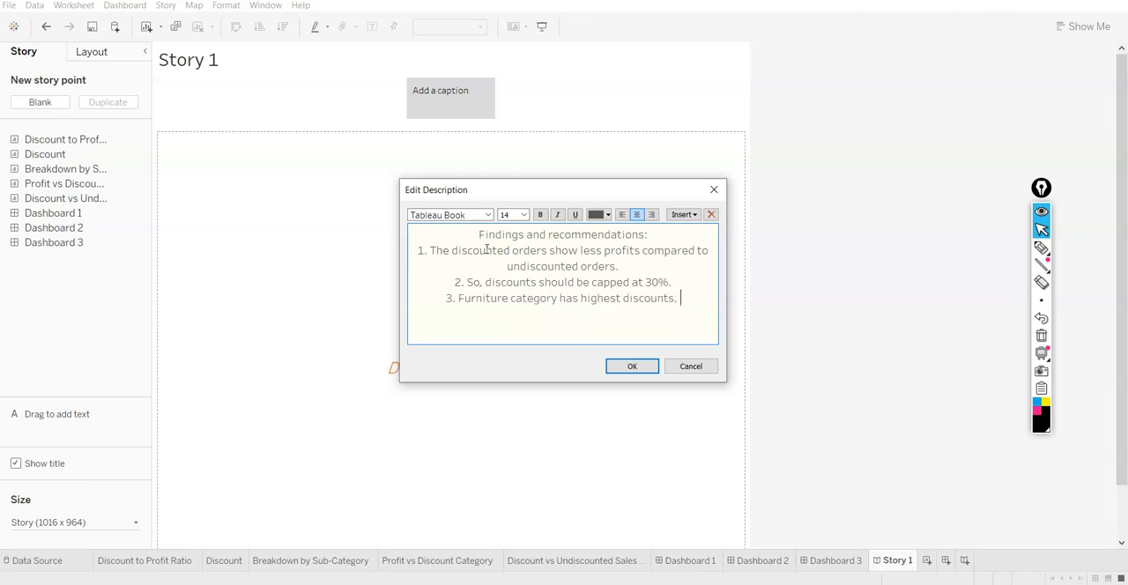
pyautogui.write('thus shows ')
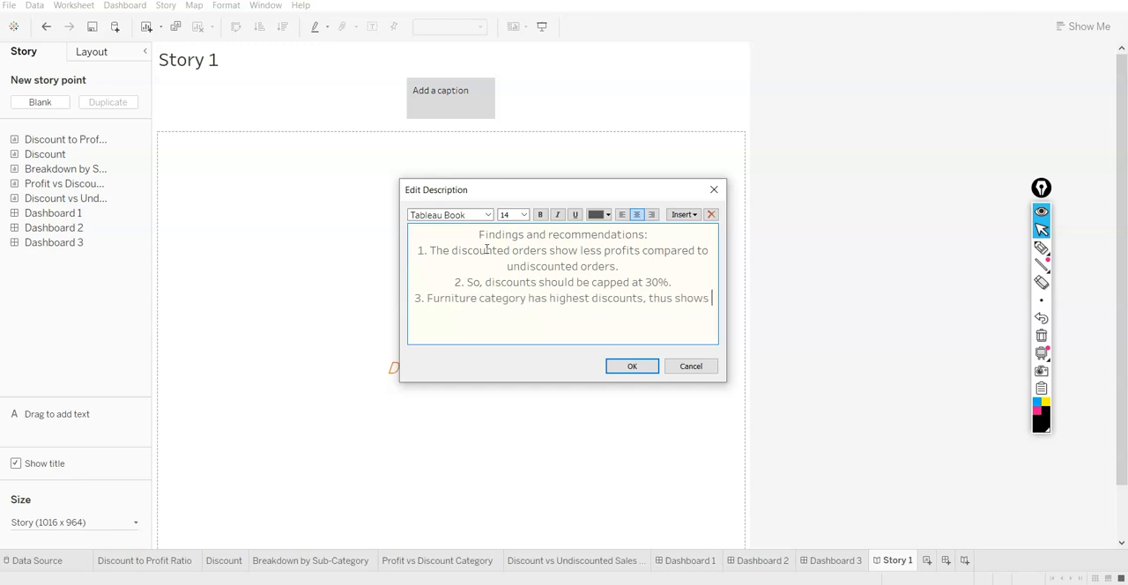
pyautogui.write('highe')
pyautogui.press('BackSpace')
pyautogui.press('BackSpace')
pyautogui.press('BackSpace')
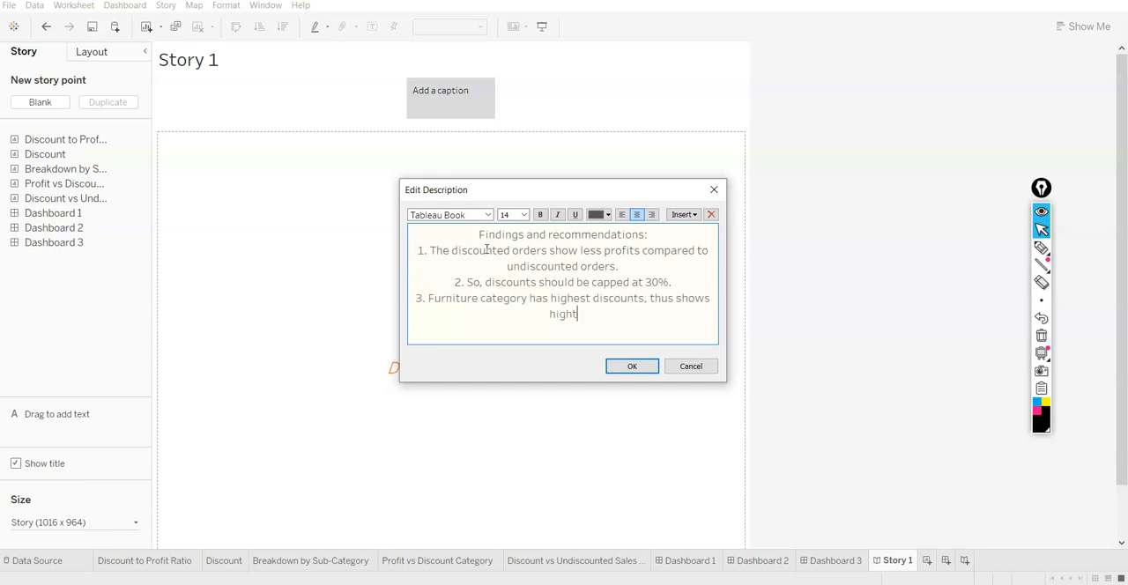
pyautogui.press('BackSpace')
pyautogui.press('BackSpace')
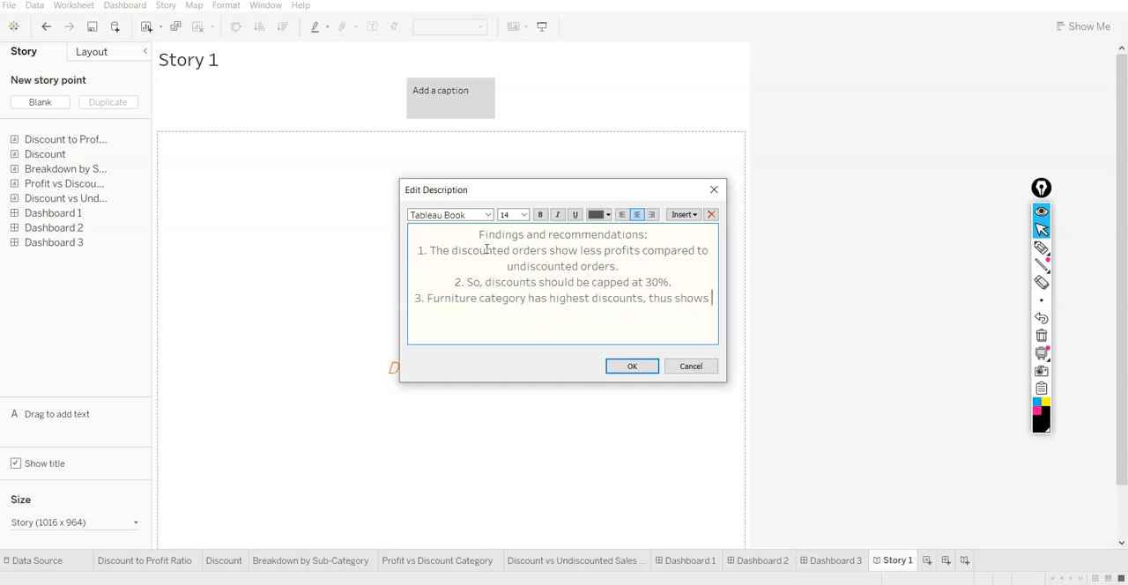
pyautogui.write('l')
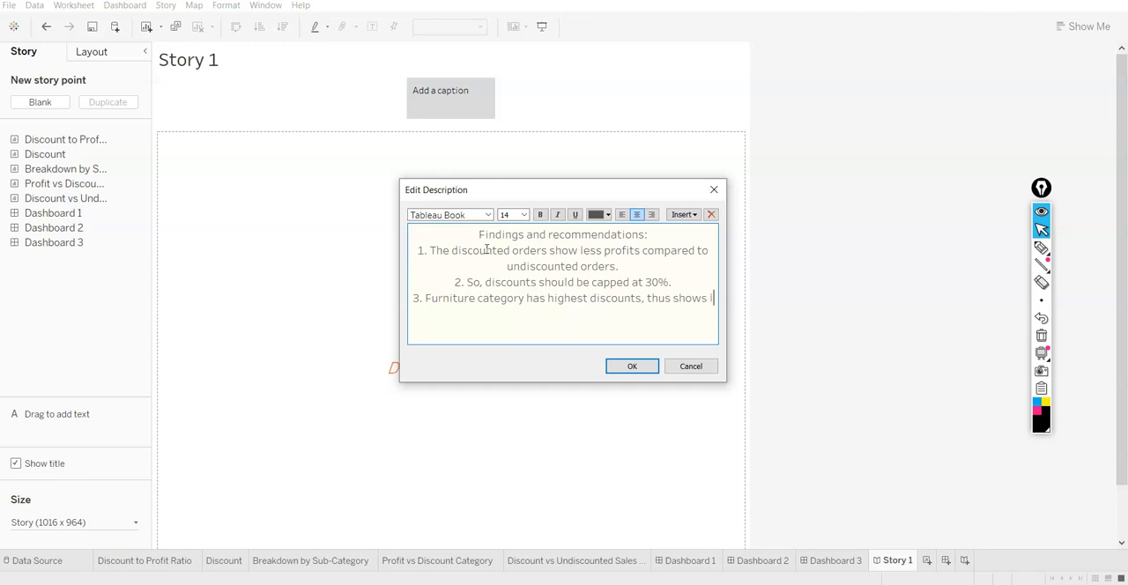
pyautogui.write('owest prof')
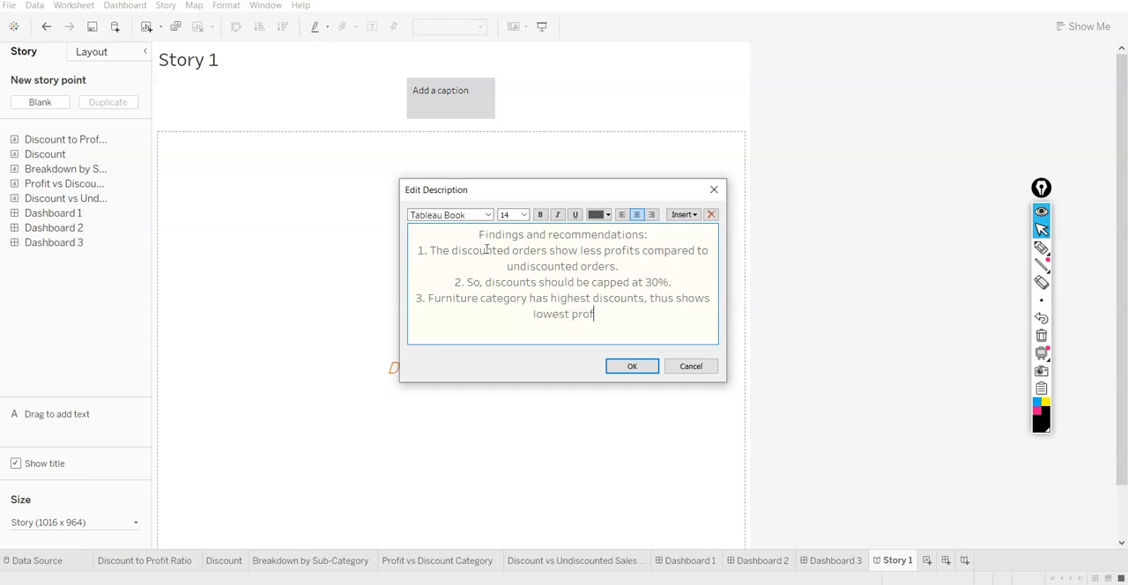
pyautogui.write('it ratio.')
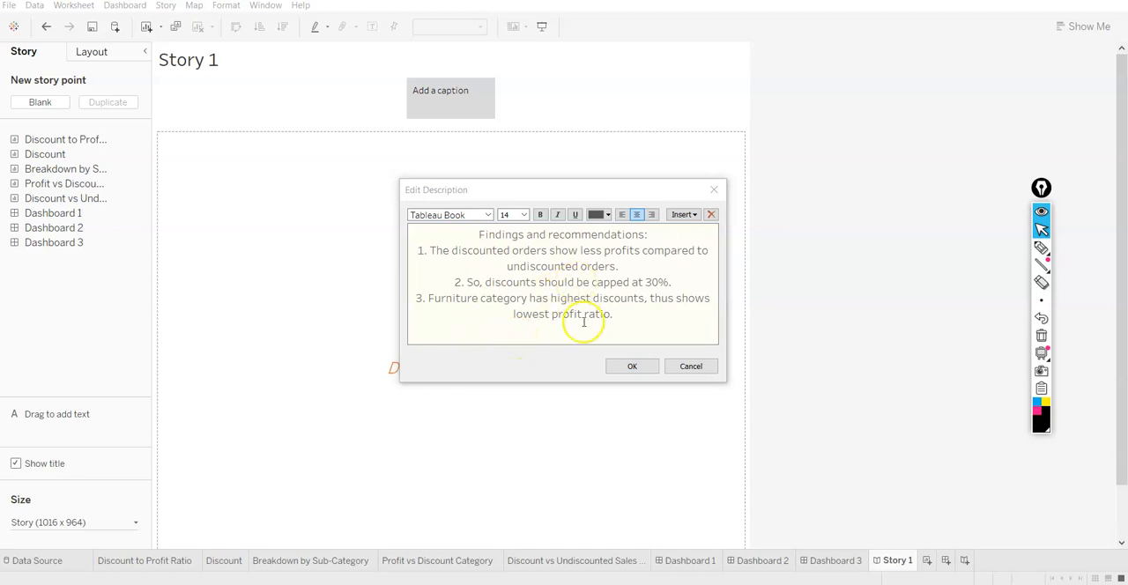
pyautogui.click(632, 365)
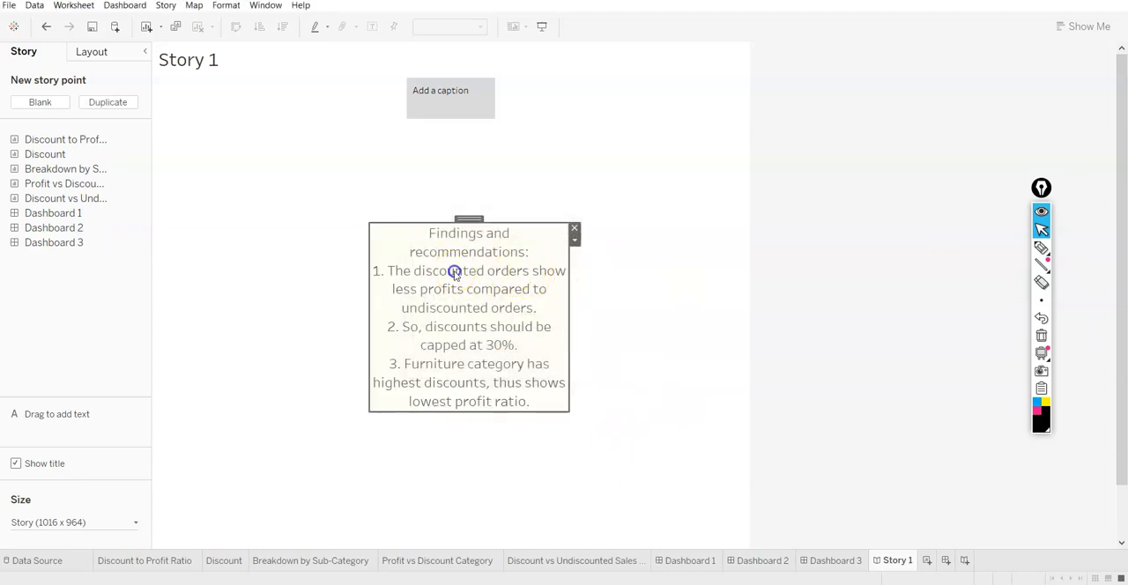
# Enlarge the findings text box to span most of the story's width and leave the story point's caption blank
pyautogui.moveTo(367, 220); pyautogui.dragTo(174, 177)
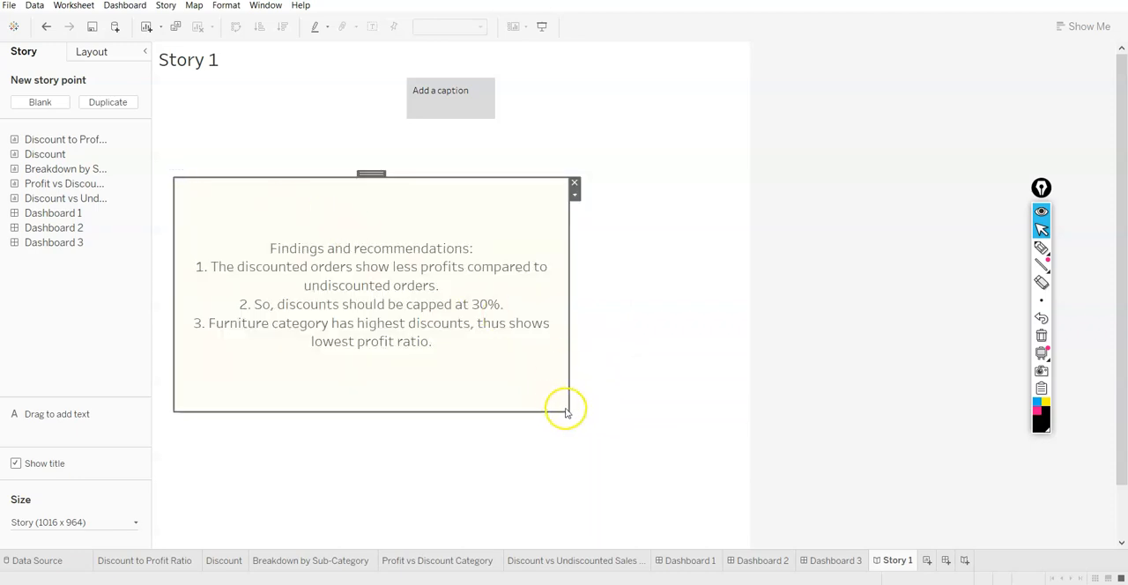
pyautogui.moveTo(570, 411); pyautogui.dragTo(714, 445)
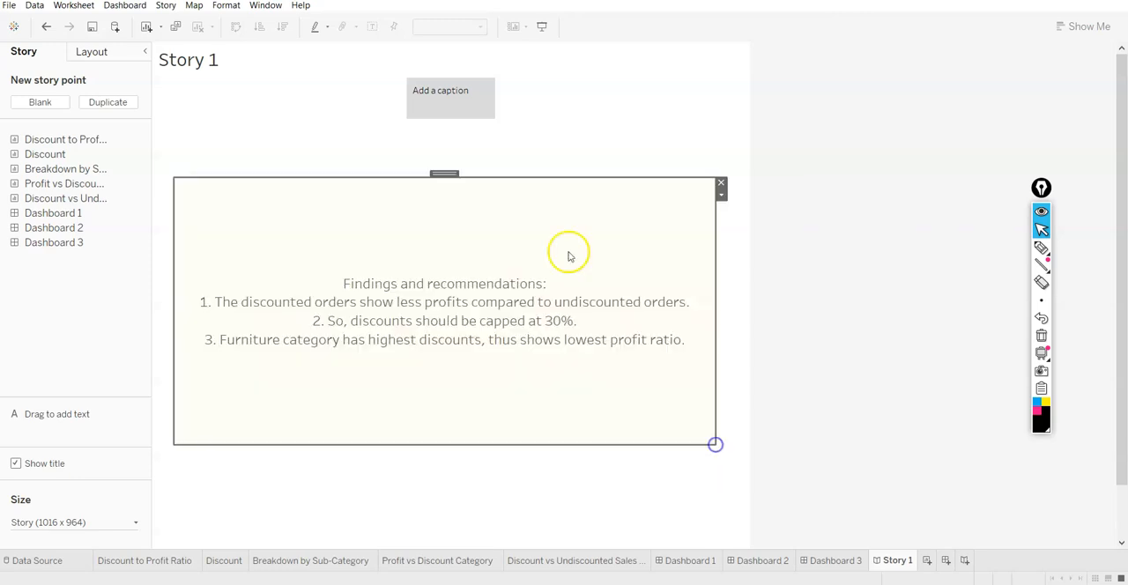
pyautogui.click(463, 95)
pyautogui.click(323, 152)
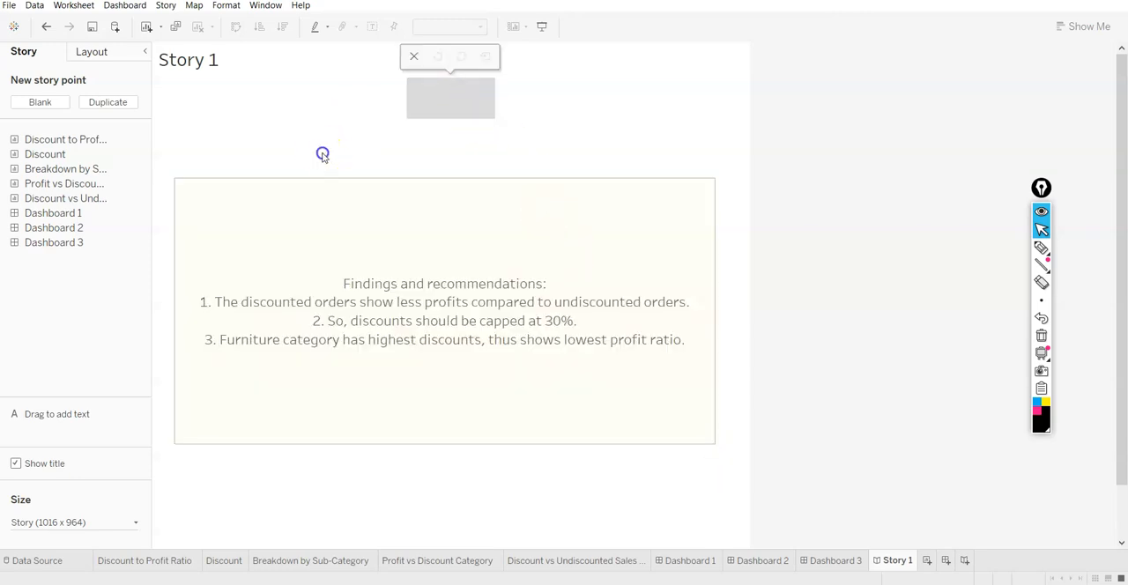
pyautogui.click(450, 96)
pyautogui.click(543, 96)
pyautogui.click(556, 104)
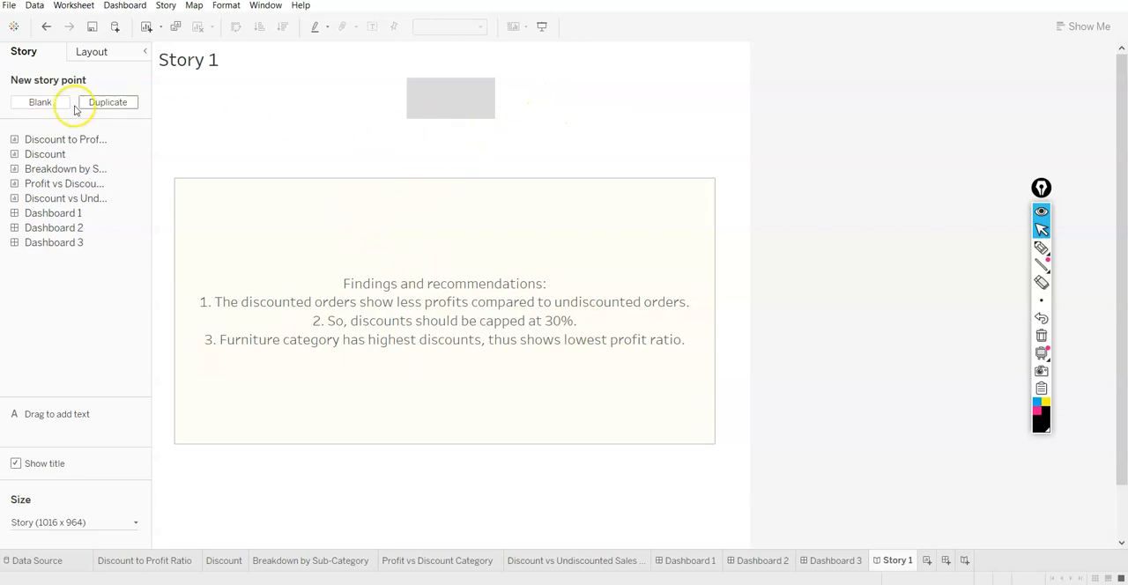
# Make the "Findings and recommendations:" heading bold in the story's text box
pyautogui.click(496, 101)
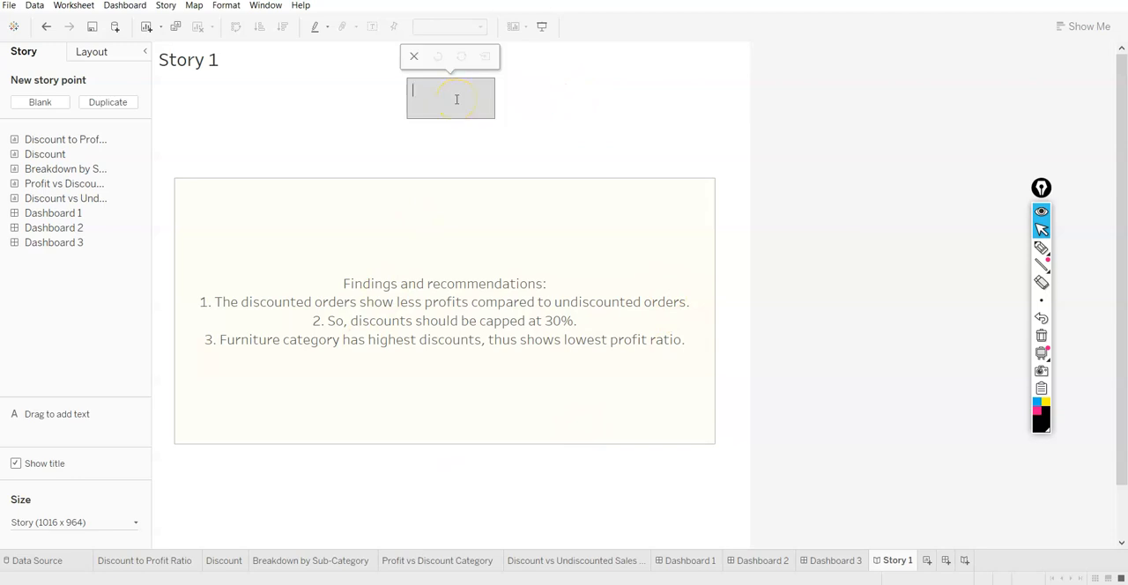
pyautogui.doubleClick(421, 284)
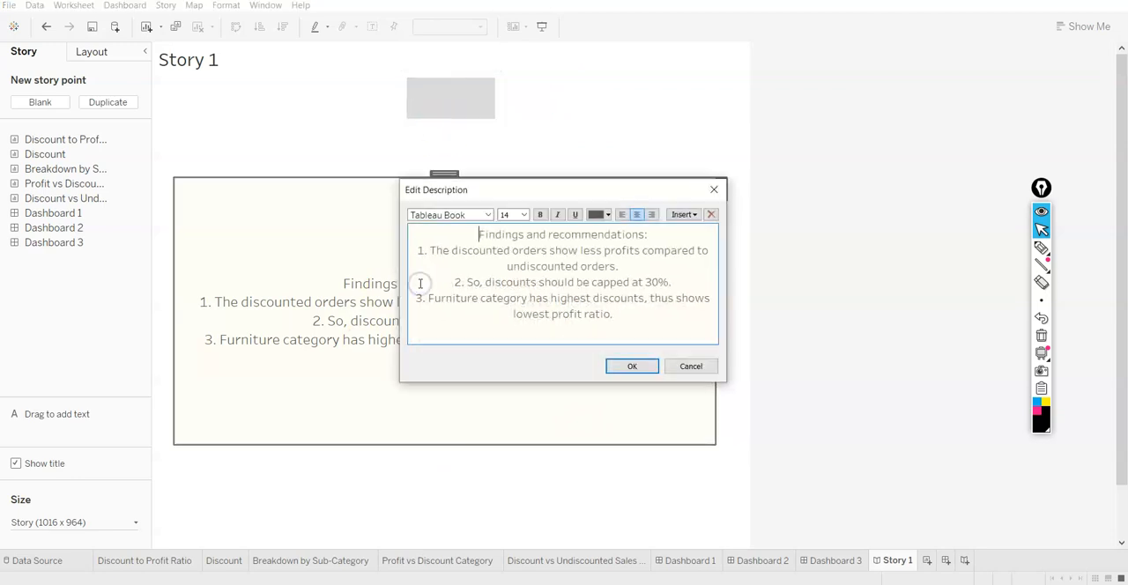
pyautogui.moveTo(479, 234); pyautogui.dragTo(649, 234)
pyautogui.click(541, 215)
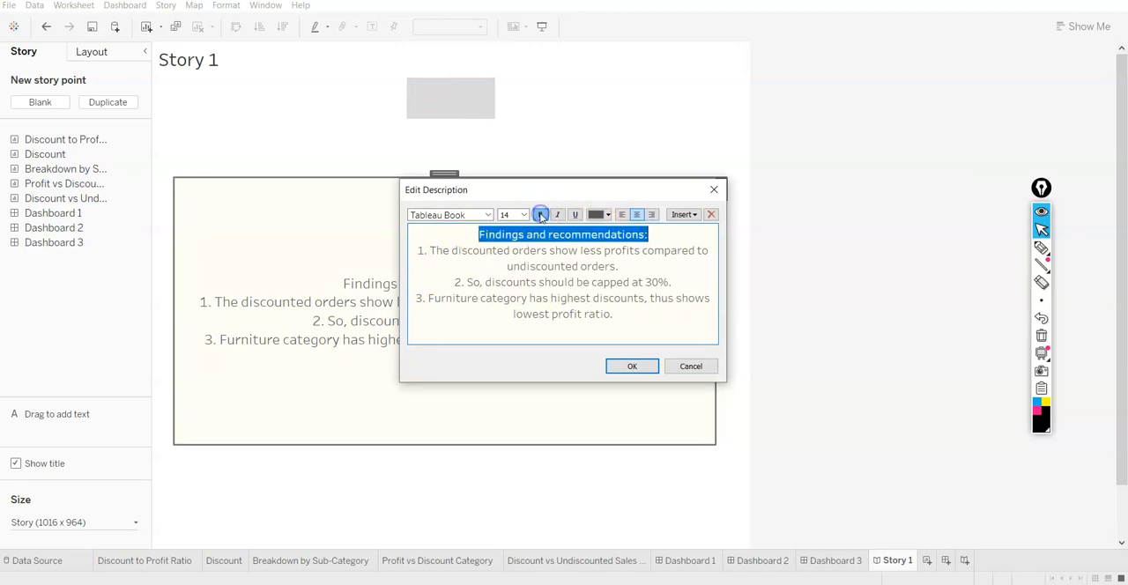
pyautogui.click(631, 366)
# Insert a blank line between the "Findings and recommendations:" heading and the first finding
pyautogui.click(418, 277)
pyautogui.click(452, 274)
pyautogui.rightClick(451, 274)
pyautogui.click(462, 283)
pyautogui.click(653, 234)
pyautogui.press('Return')
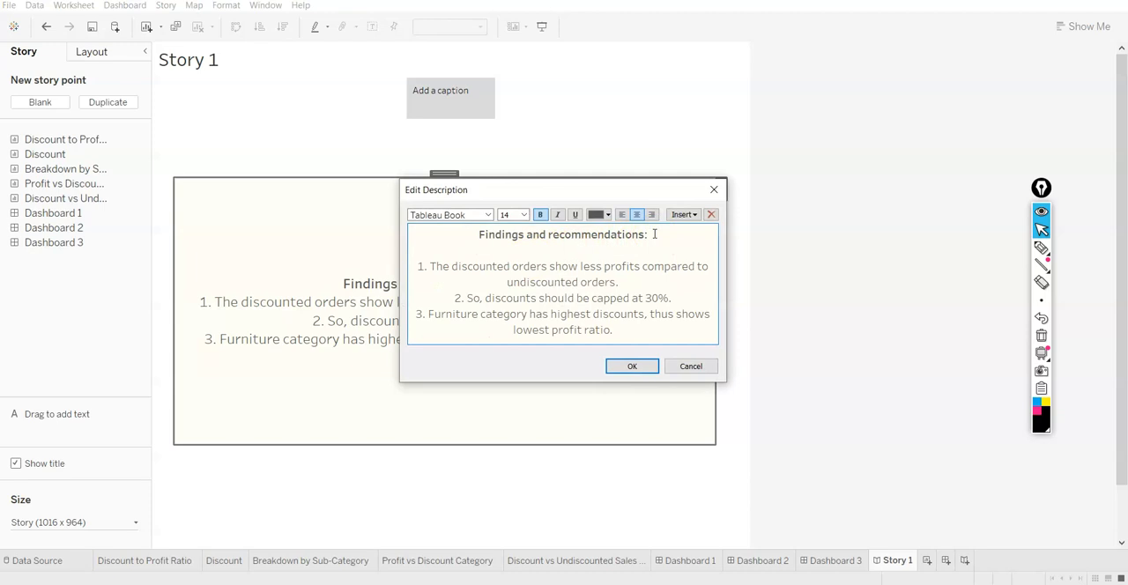
pyautogui.click(635, 366)
# Caption the first story point "Introduction"
pyautogui.click(441, 84)
pyautogui.click(440, 107)
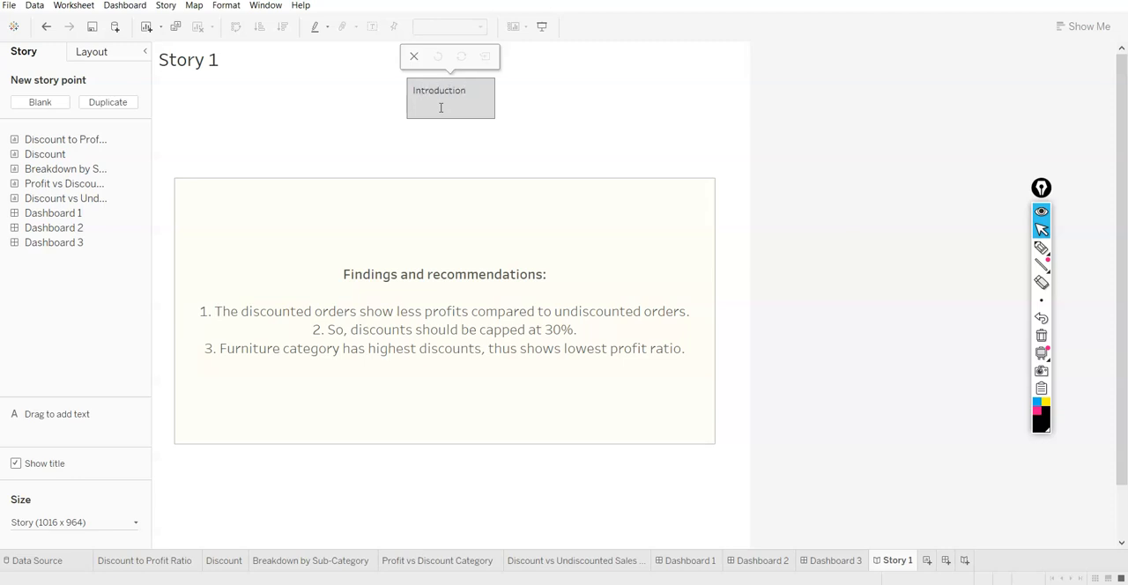
pyautogui.click(449, 222)
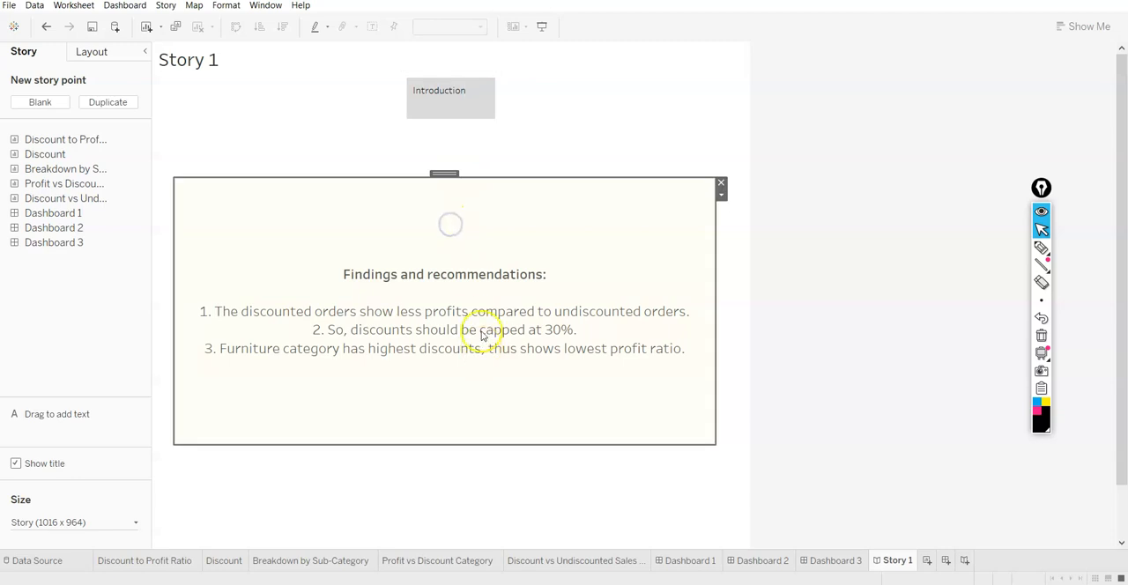
# Replace the story title's sheet-name placeholder with "Are discounted products more profitable than undiscounted?"
pyautogui.click(207, 57)
pyautogui.doubleClick(207, 58)
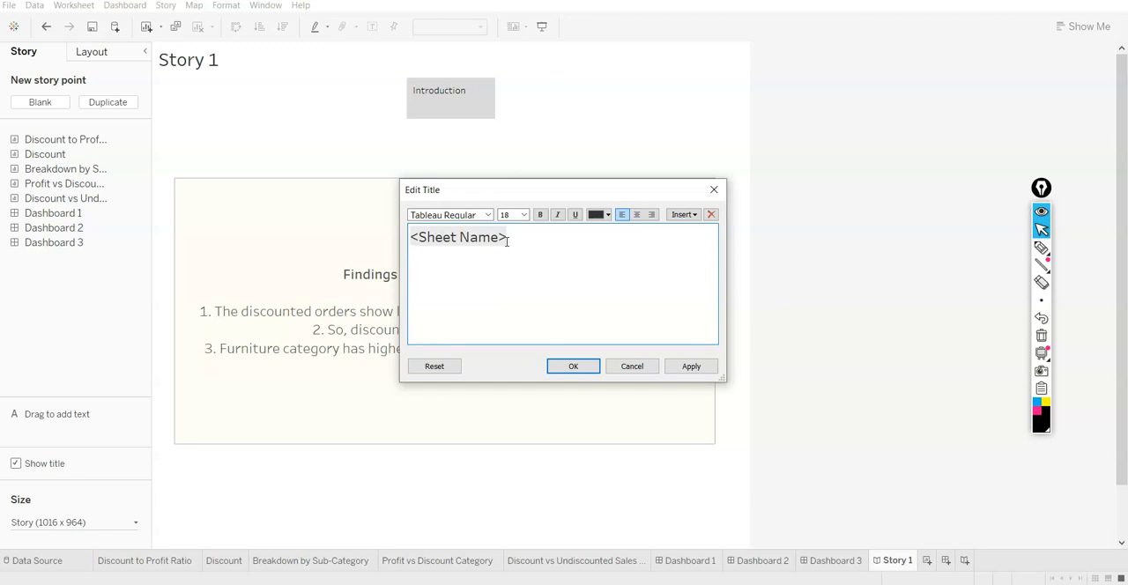
pyautogui.write('Are')
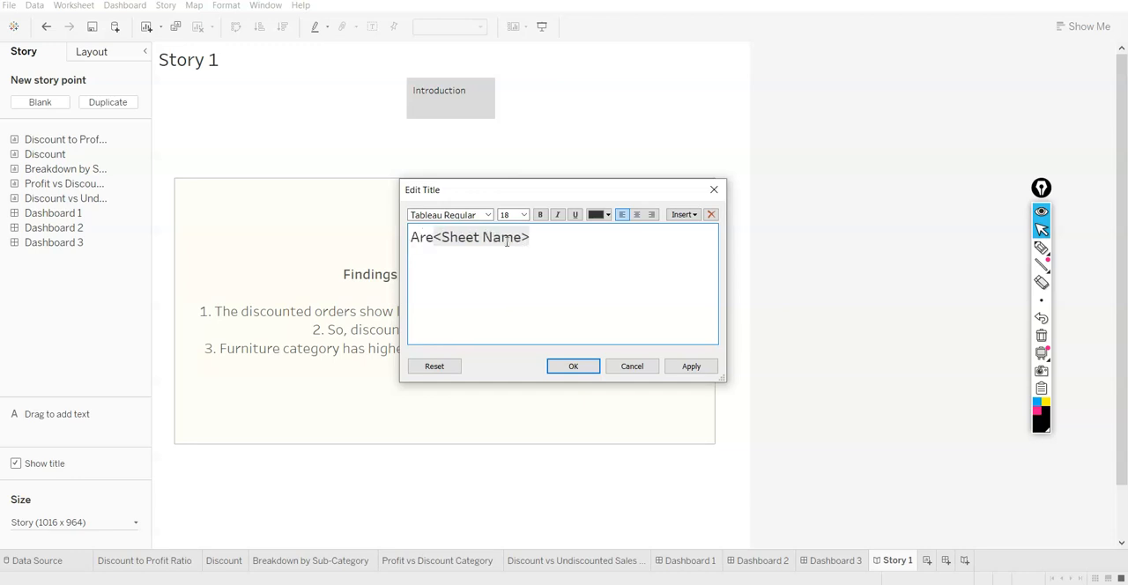
pyautogui.hotkey('ctrl', 'a')
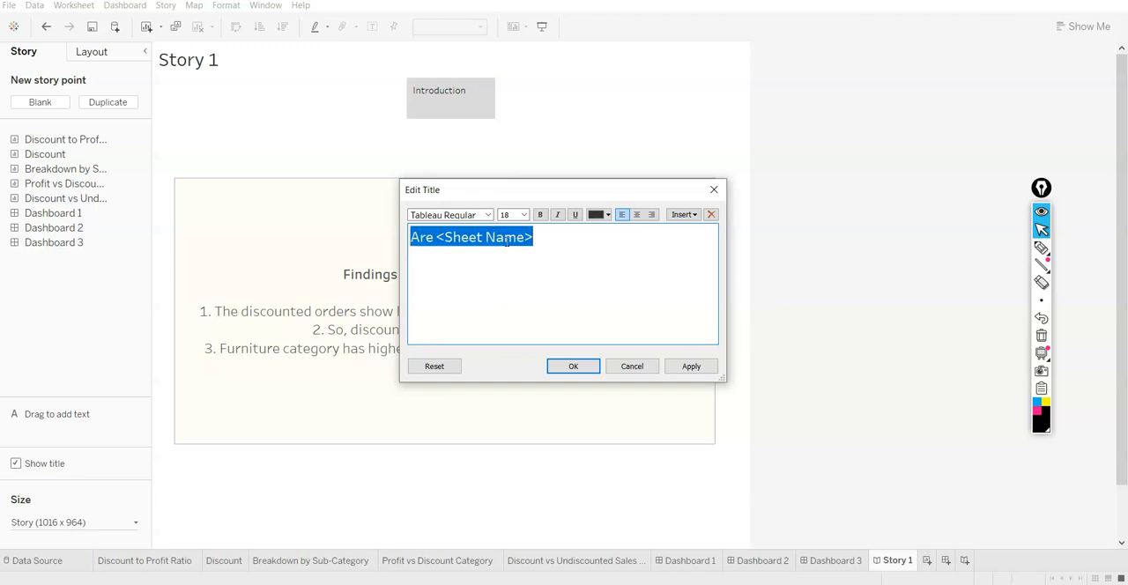
pyautogui.write('Are disco')
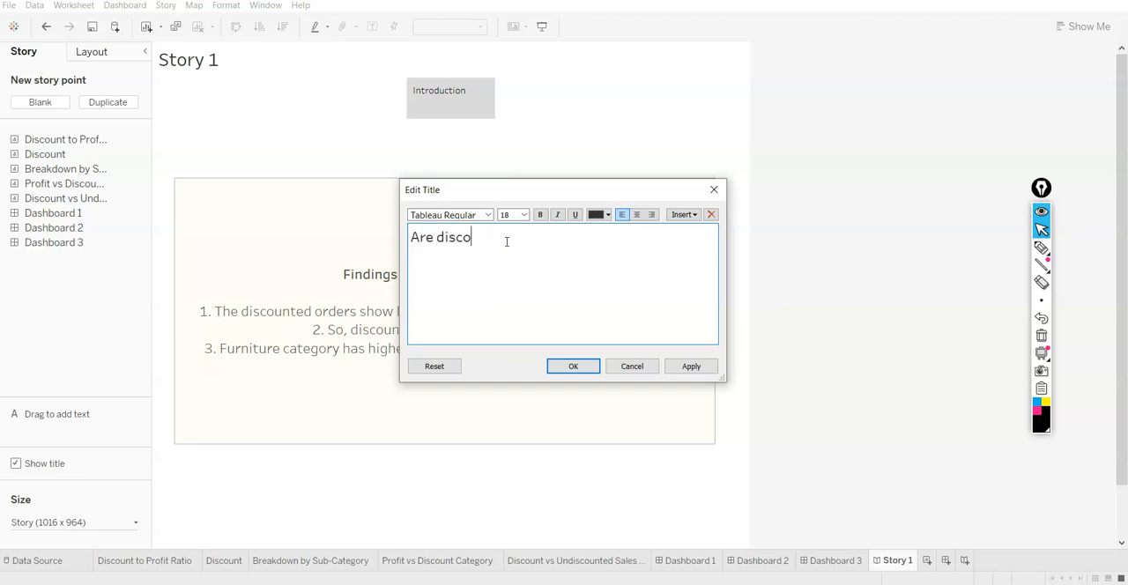
pyautogui.write('unted products more ')
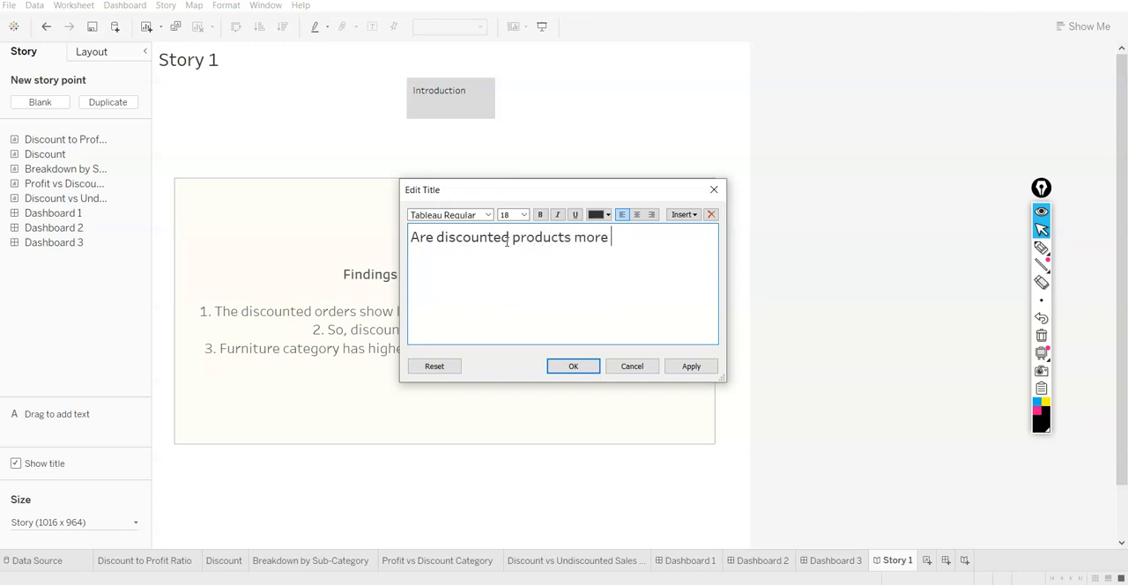
pyautogui.write('profitable than undi')
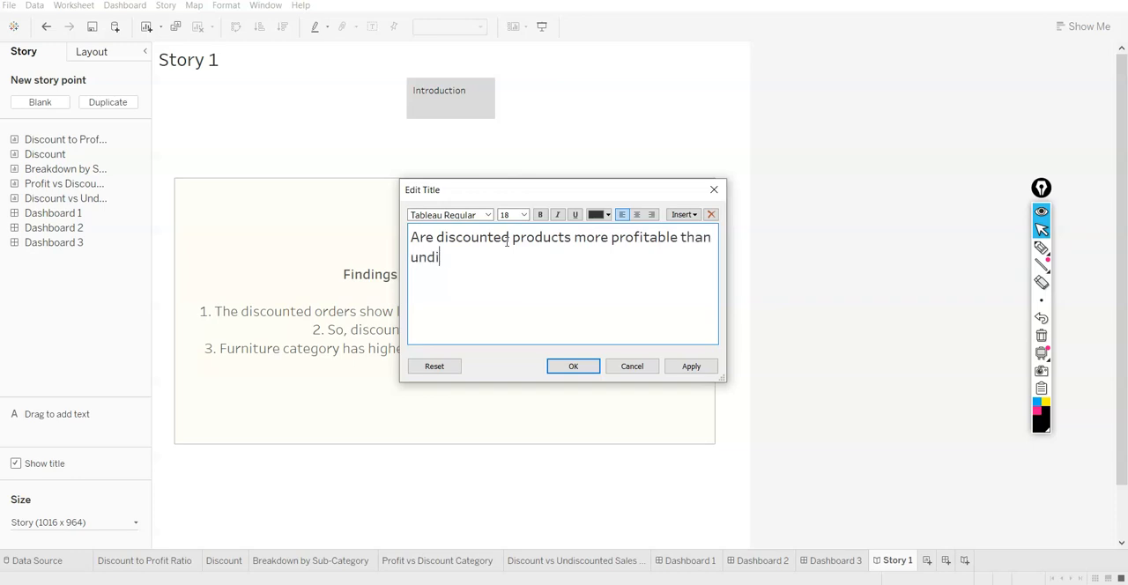
pyautogui.write('scounted')
# Insert "or less" before "profitable" in the story title
pyautogui.press('Right')
pyautogui.press('Right')
pyautogui.press('Right')
pyautogui.press('Right')
pyautogui.press('Right')
pyautogui.press('Right')
pyautogui.press('Right')
pyautogui.write('or les ')
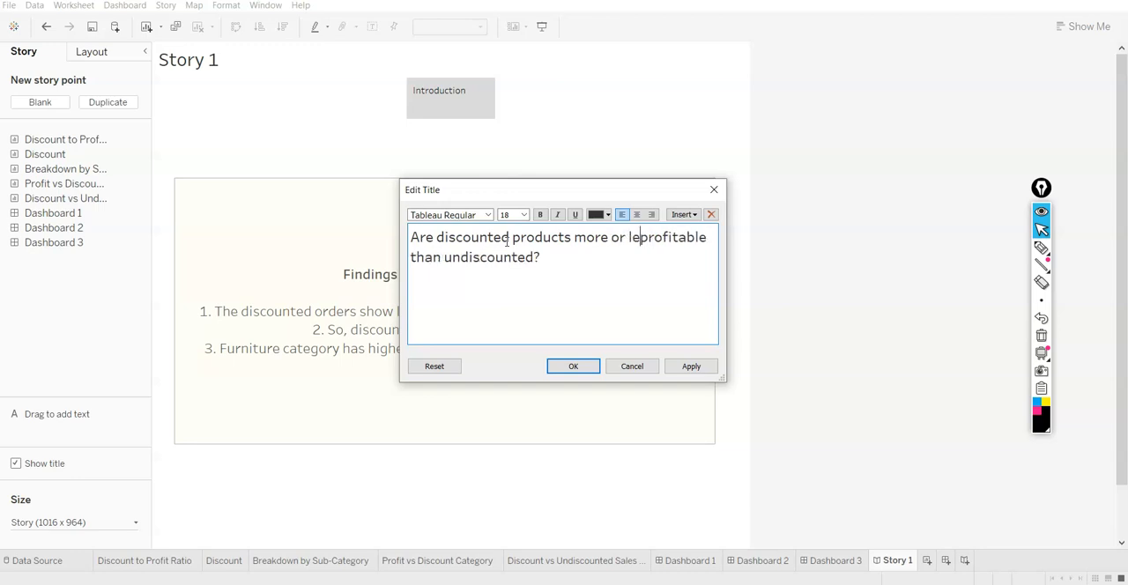
pyautogui.write('s')
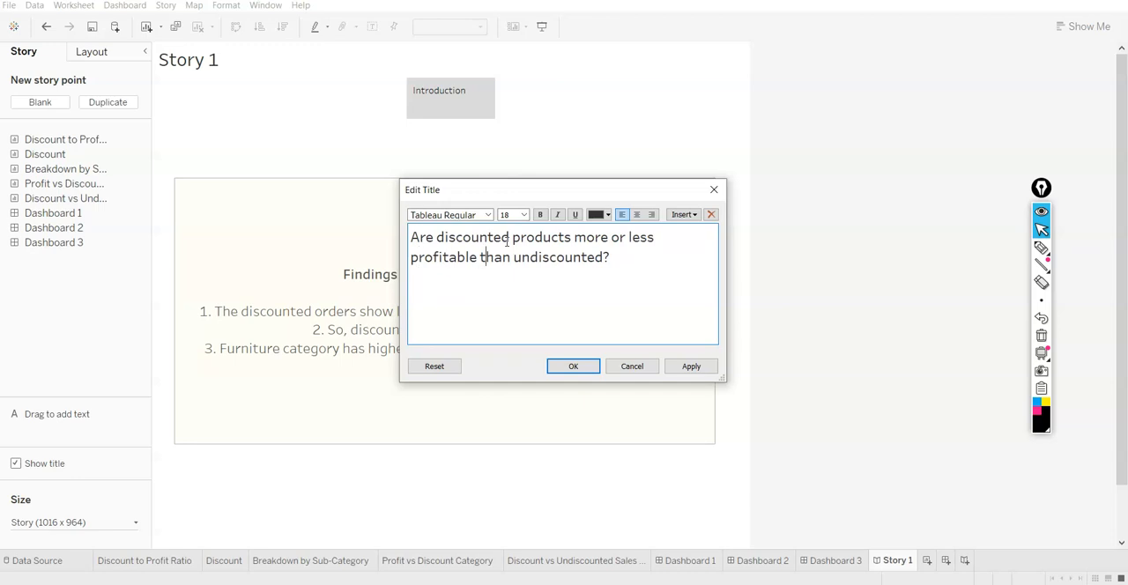
# Replace "products" with "orders" in the story title, add "orders" after "undiscounted", and apply the title
pyautogui.press('BackSpace')
pyautogui.press('BackSpace')
pyautogui.press('BackSpace')
pyautogui.press('BackSpace')
pyautogui.press('BackSpace')
pyautogui.press('BackSpace')
pyautogui.press('BackSpace')
pyautogui.press('BackSpace')
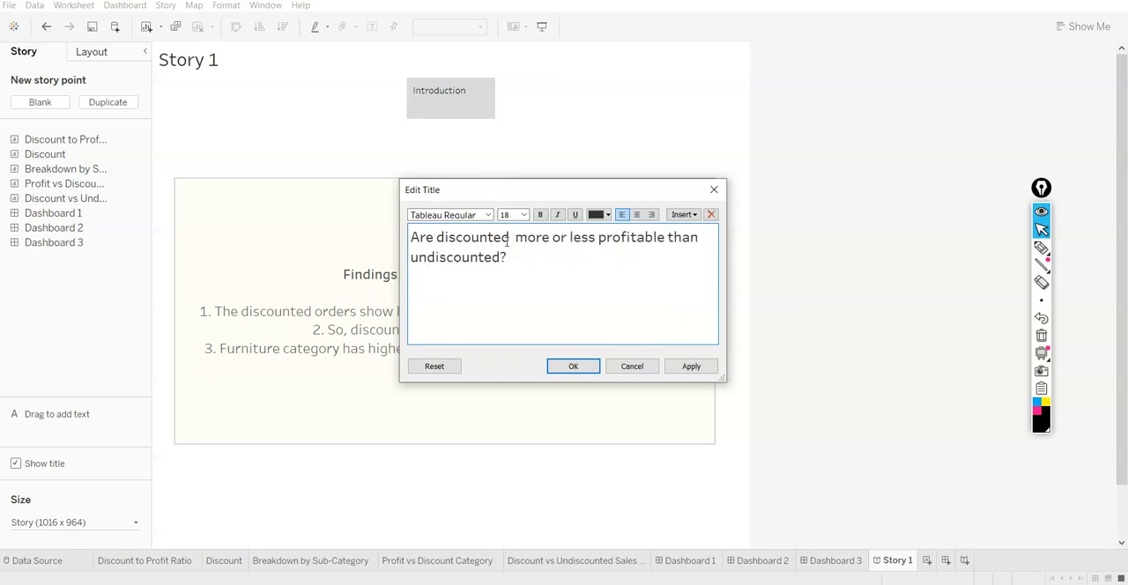
pyautogui.write('d')
pyautogui.press('BackSpace')
pyautogui.write('orders')
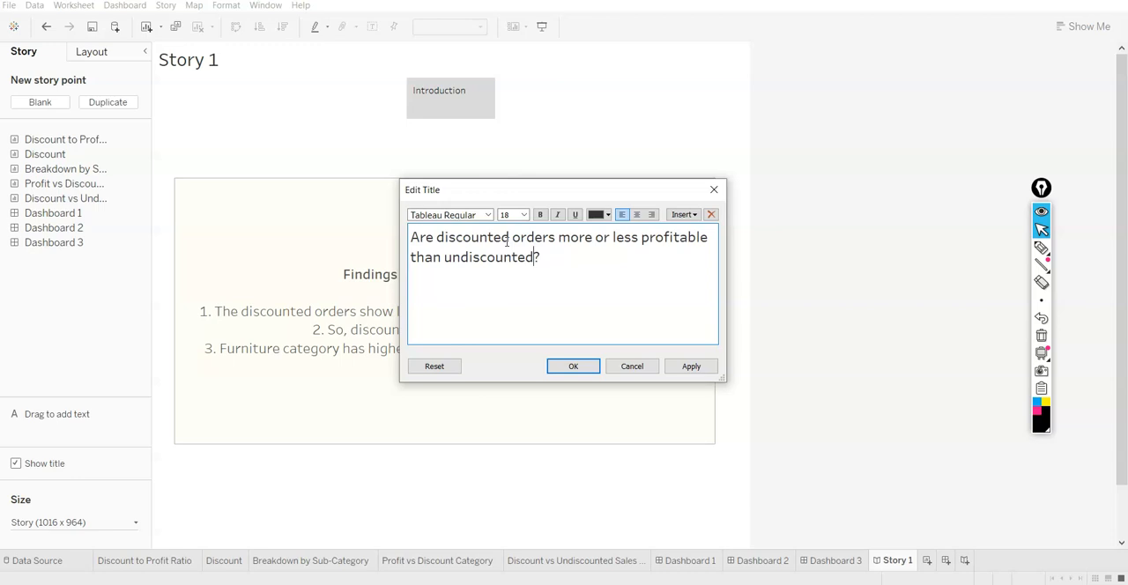
pyautogui.write('orders')
pyautogui.click(590, 366)
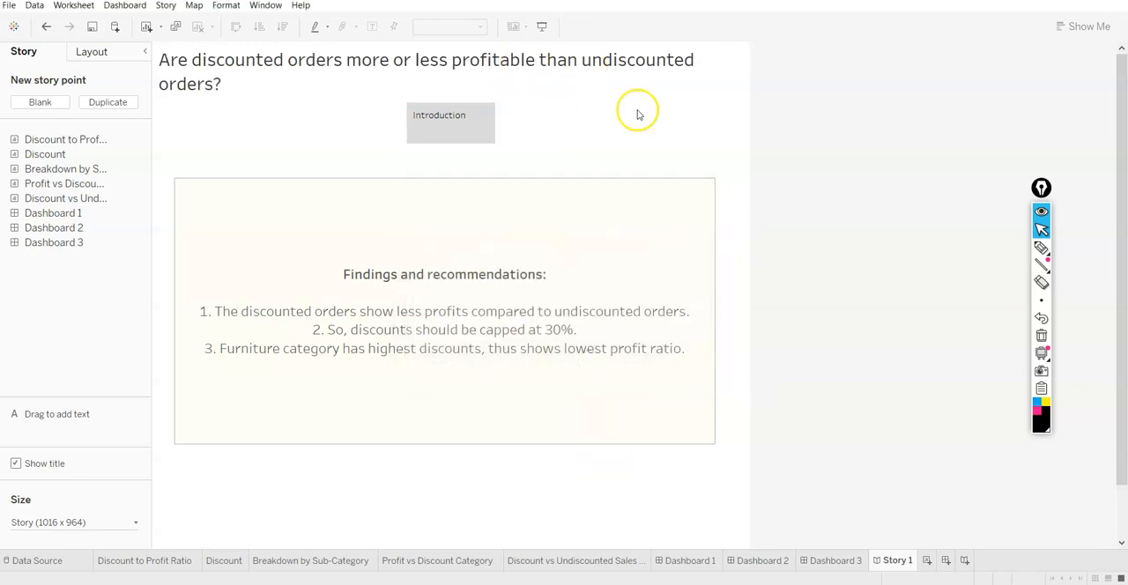
# Add a blank story point and caption it with the first finding copied from the findings text box
pyautogui.moveTo(458, 134)
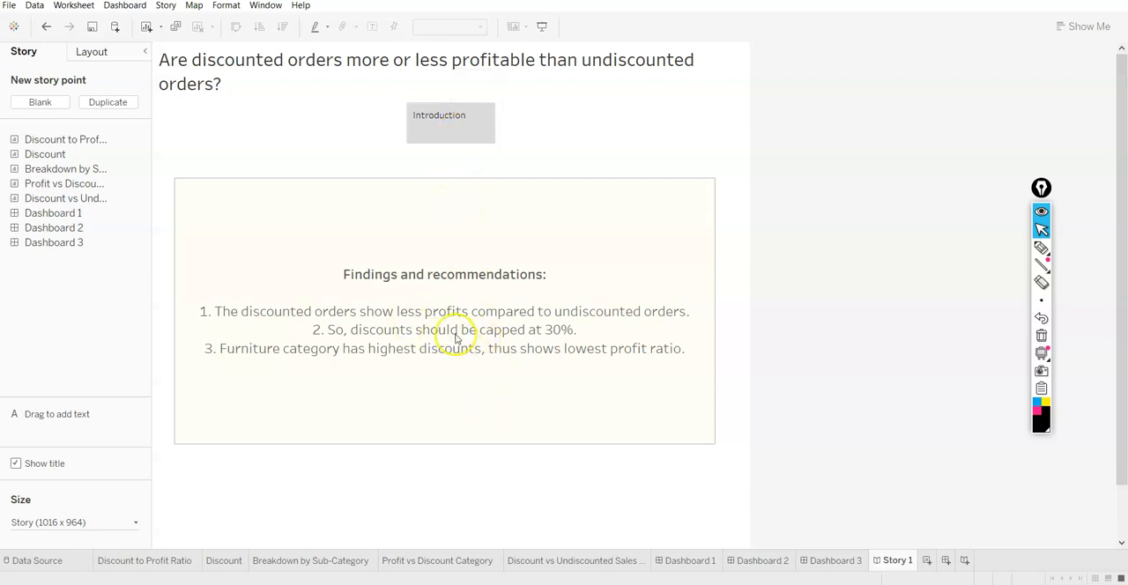
pyautogui.click(242, 315)
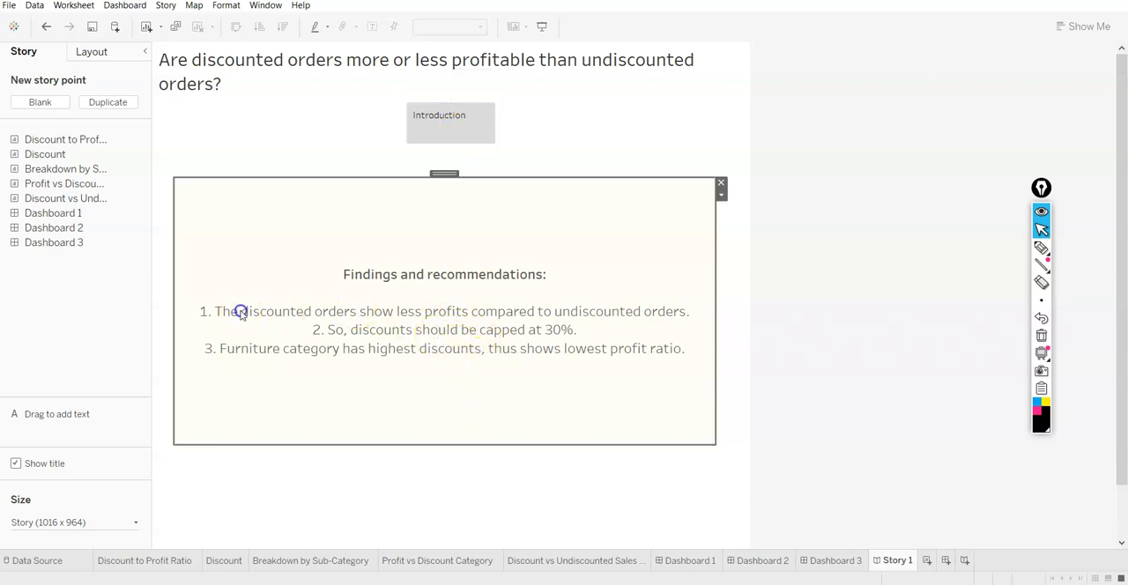
pyautogui.doubleClick(493, 311)
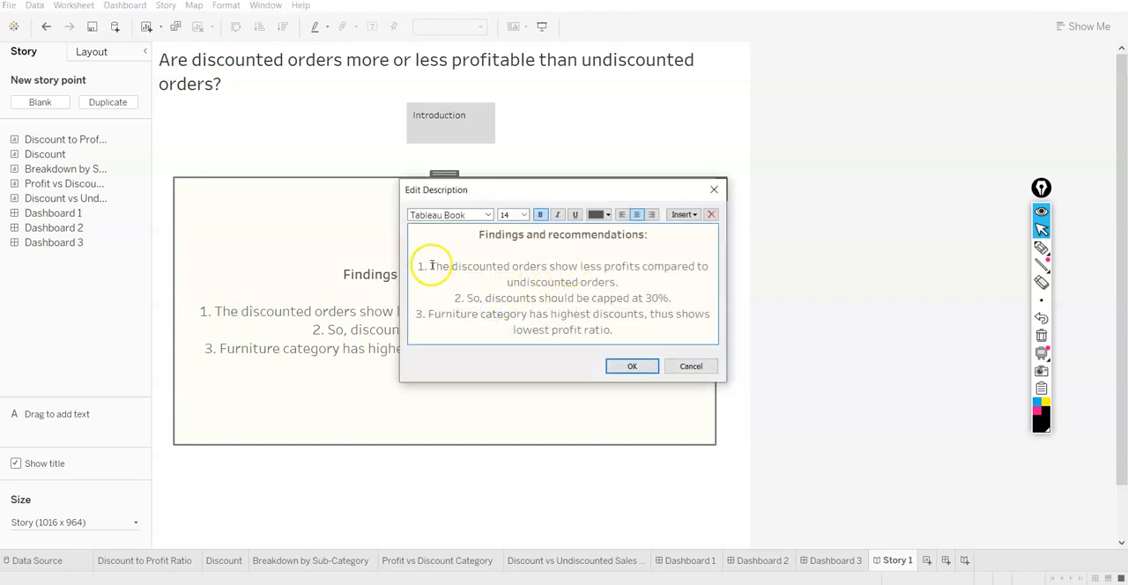
pyautogui.moveTo(422, 264); pyautogui.dragTo(617, 282)
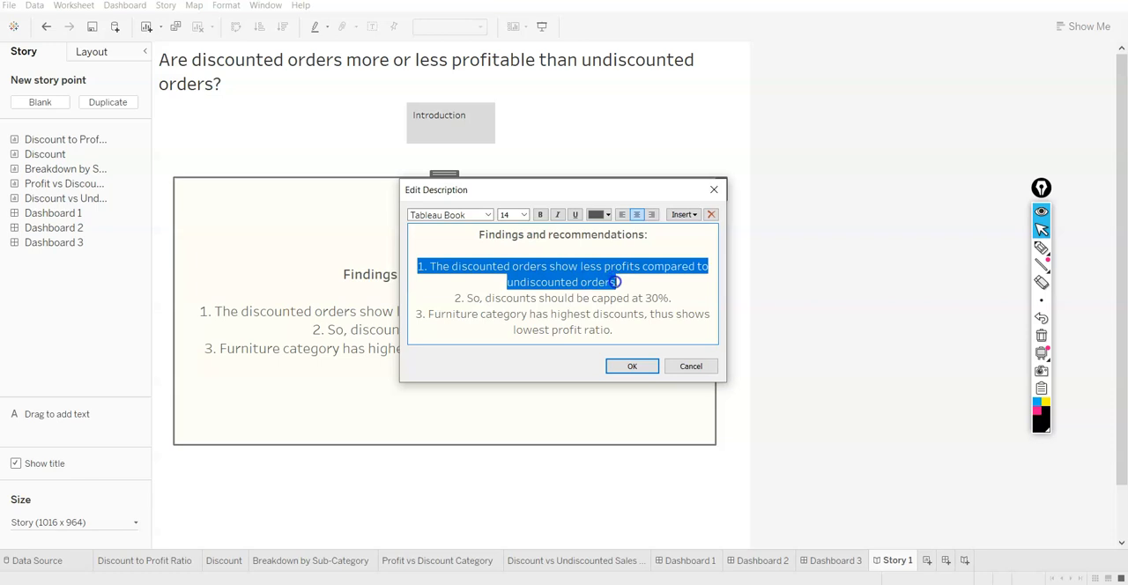
pyautogui.click(631, 365)
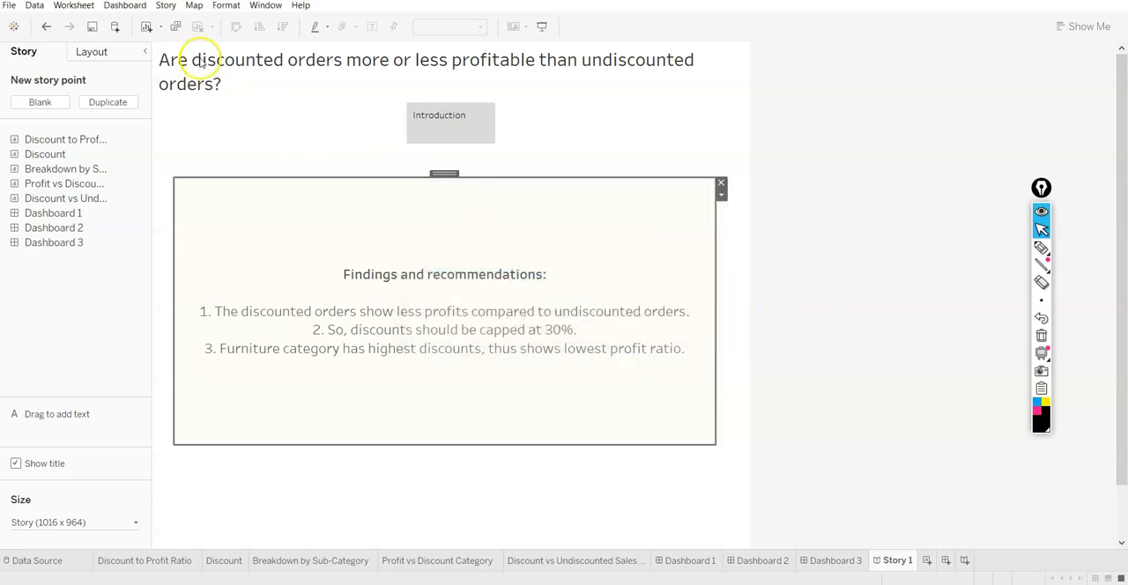
pyautogui.click(46, 103)
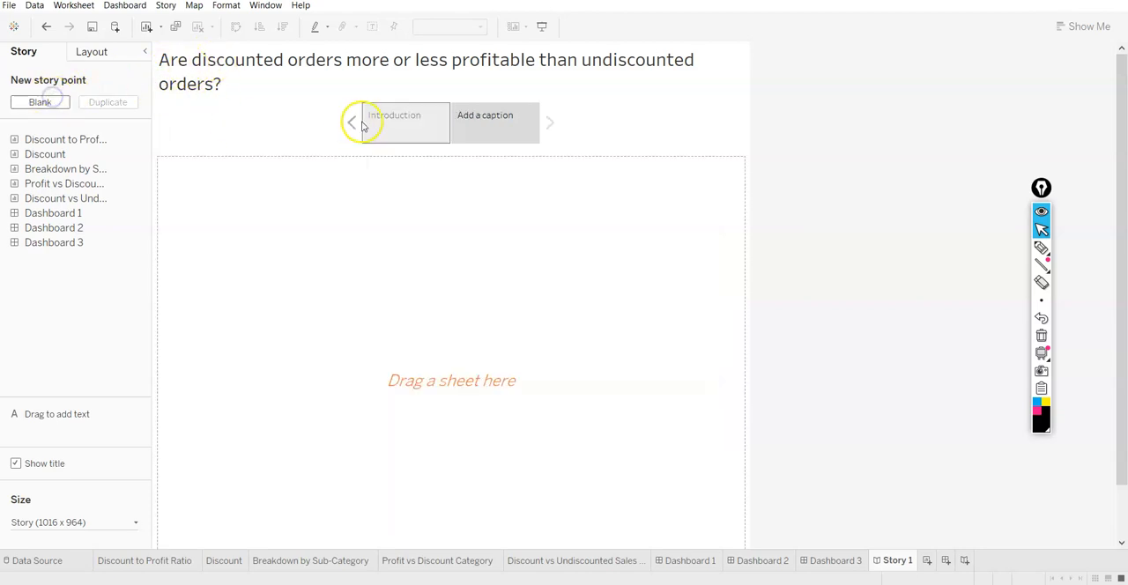
pyautogui.click(502, 118)
pyautogui.hotkey('ctrl', 'v')
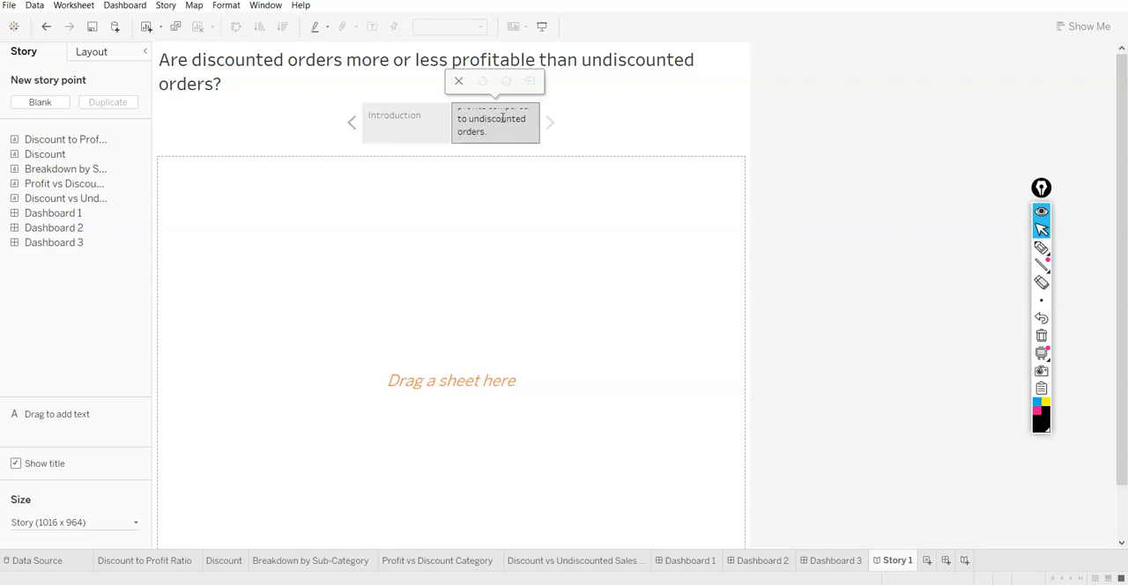
# Remove the leading "1." from the second story point's caption
pyautogui.tripleClick(506, 130)
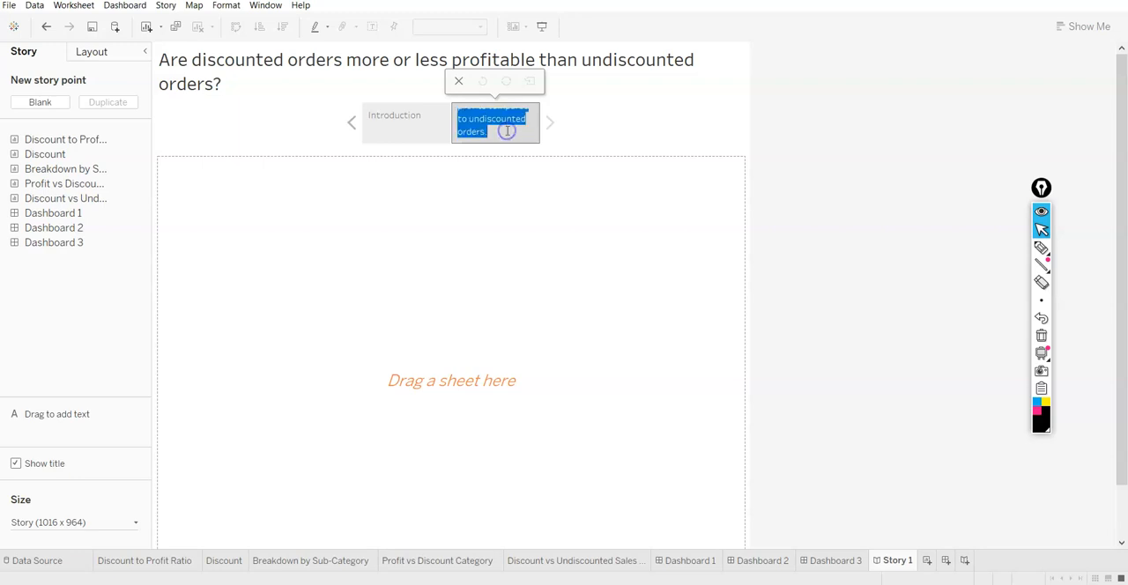
pyautogui.click(506, 131)
pyautogui.doubleClick(480, 129)
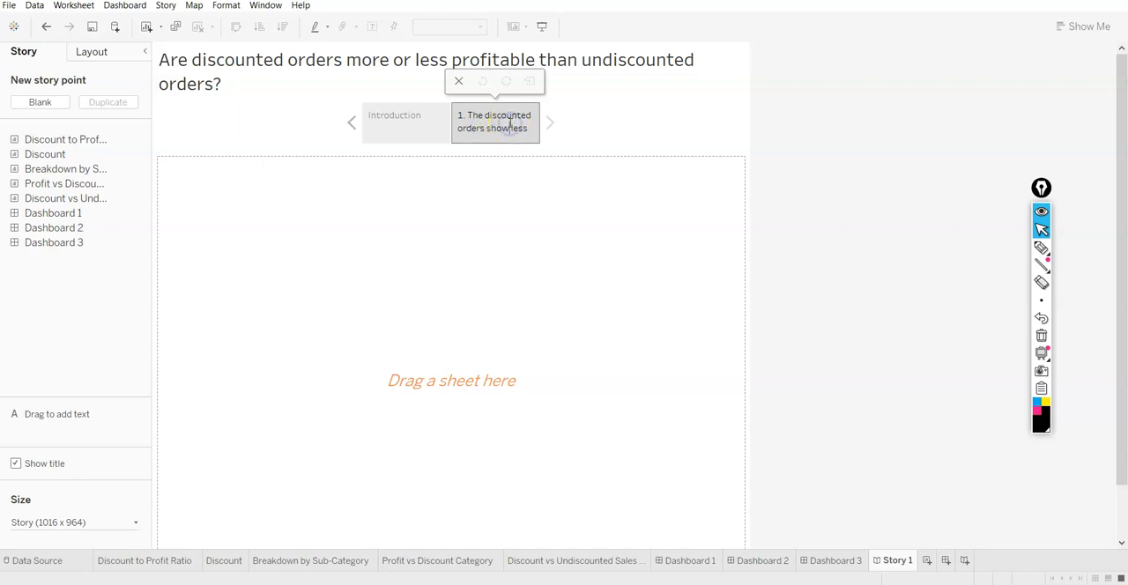
pyautogui.rightClick(511, 125)
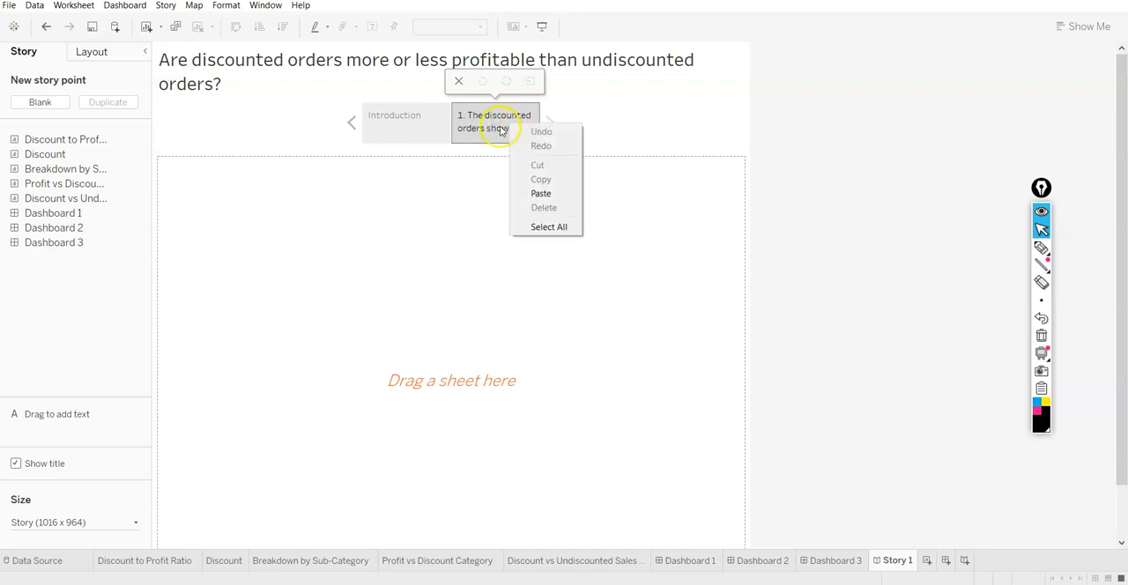
pyautogui.tripleClick(493, 129)
pyautogui.click(490, 128)
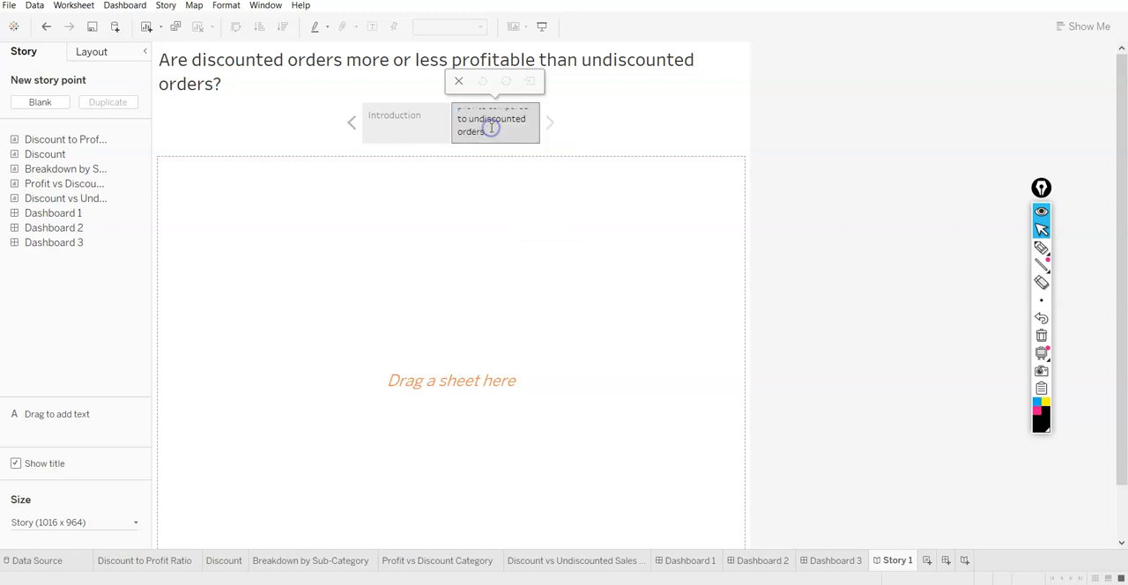
pyautogui.click(507, 106)
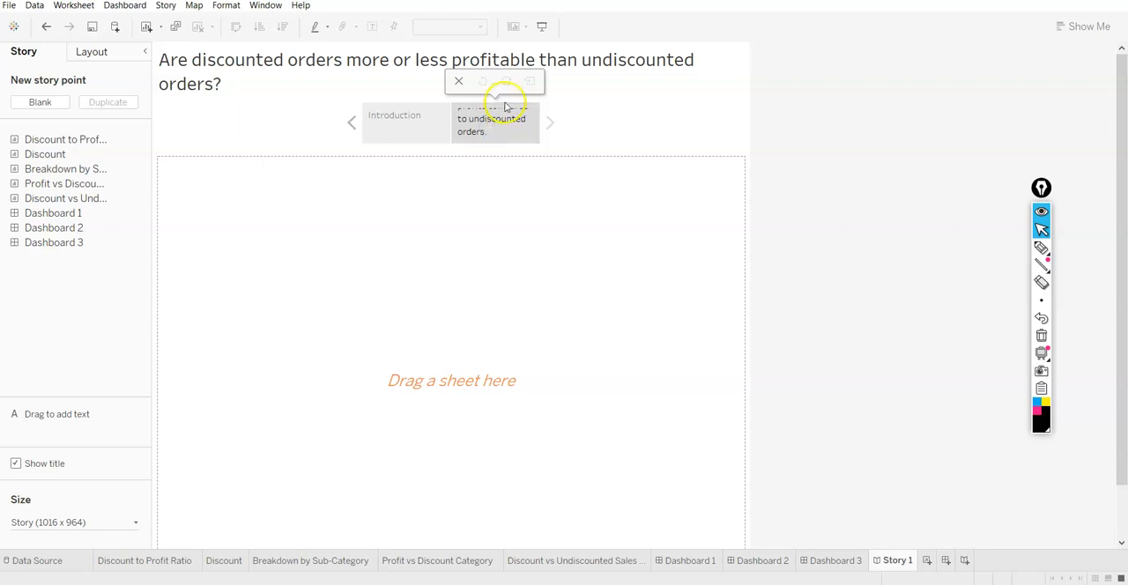
pyautogui.click(503, 130)
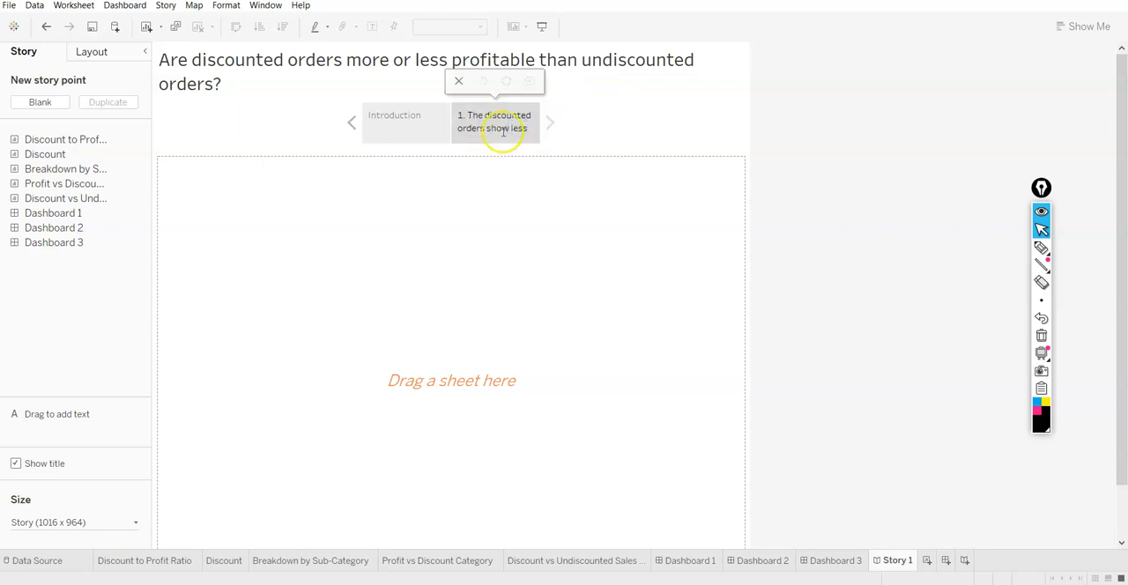
pyautogui.click(67, 528)
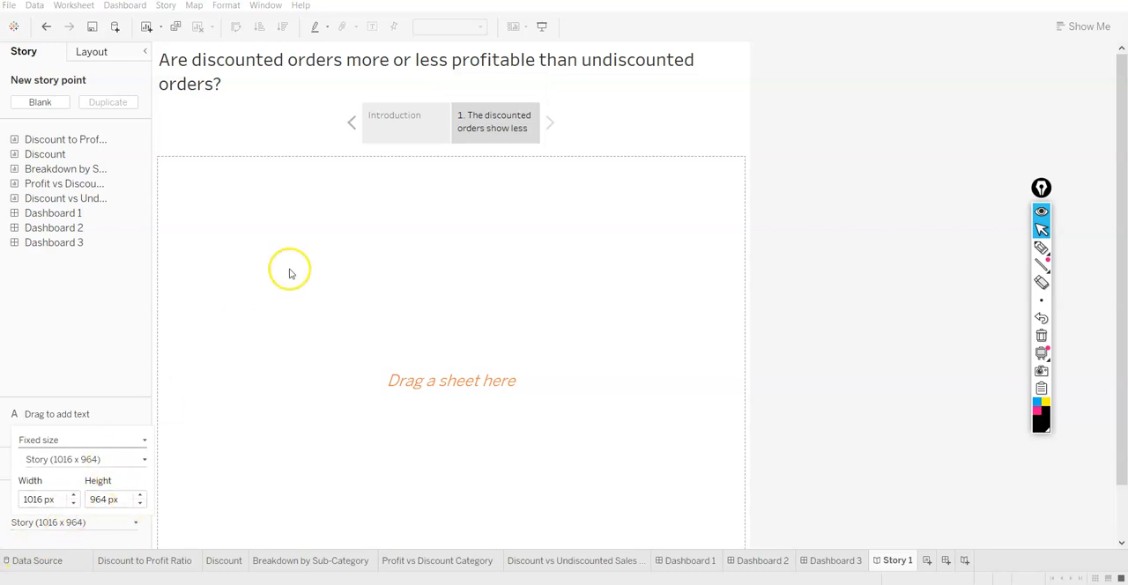
pyautogui.click(529, 129)
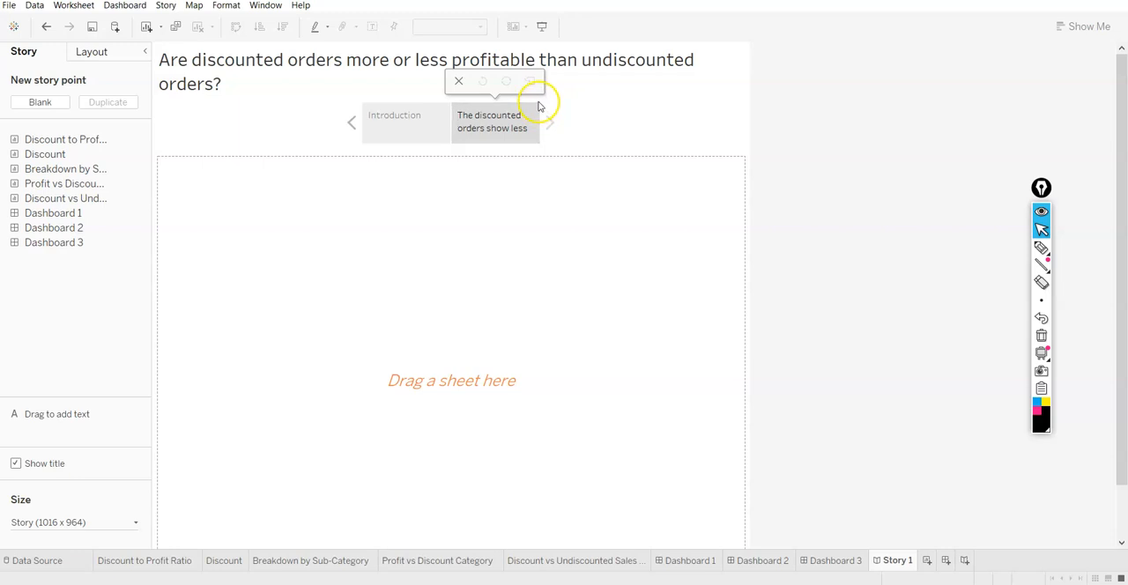
# Widen the story point caption boxes until the full discounted-orders caption fits, and return to the Introduction point
pyautogui.moveTo(542, 120); pyautogui.dragTo(611, 129)
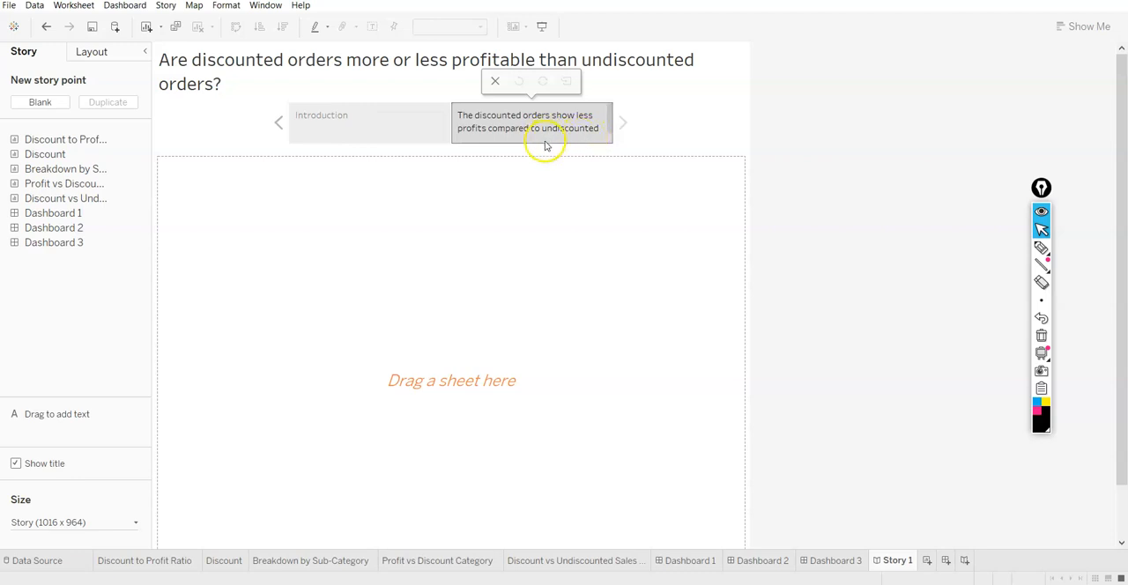
pyautogui.moveTo(611, 124); pyautogui.dragTo(660, 124)
pyautogui.click(418, 122)
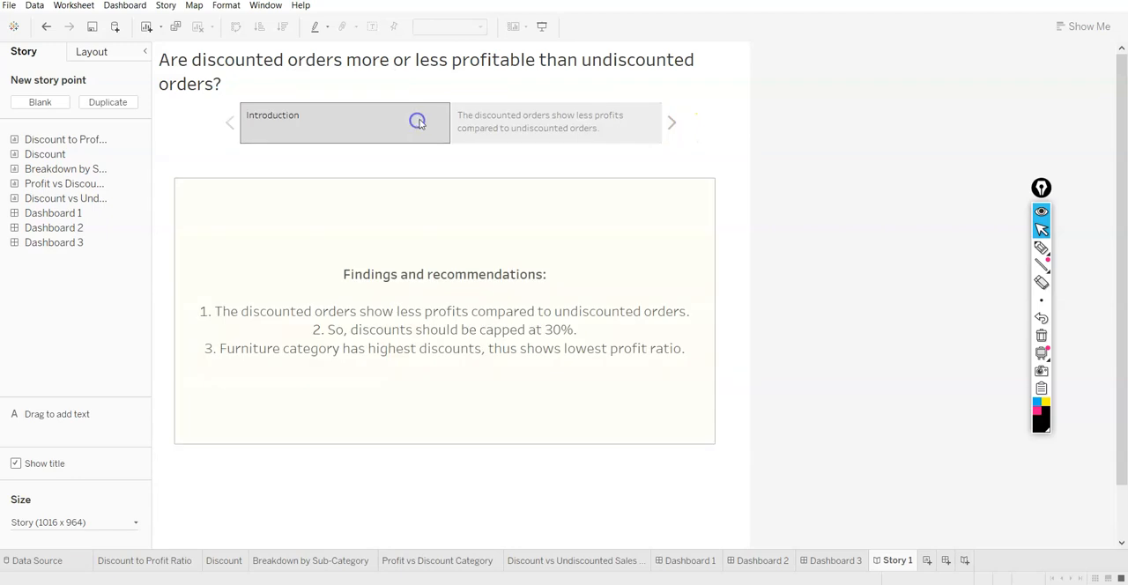
pyautogui.moveTo(450, 121); pyautogui.dragTo(408, 121)
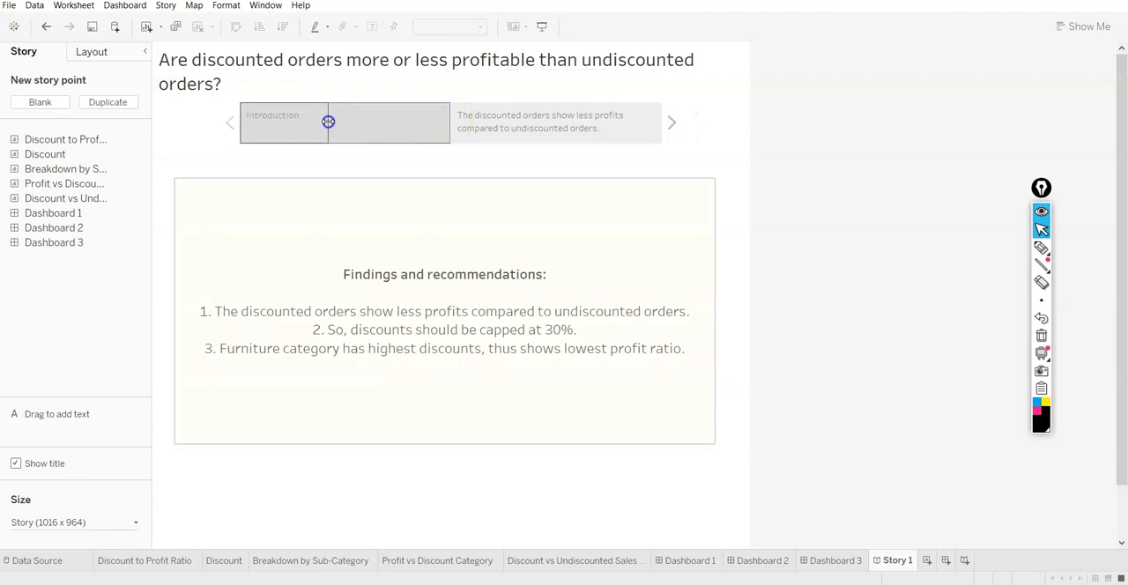
pyautogui.moveTo(327, 121); pyautogui.dragTo(324, 122)
pyautogui.hotkey('ctrl', 'z')
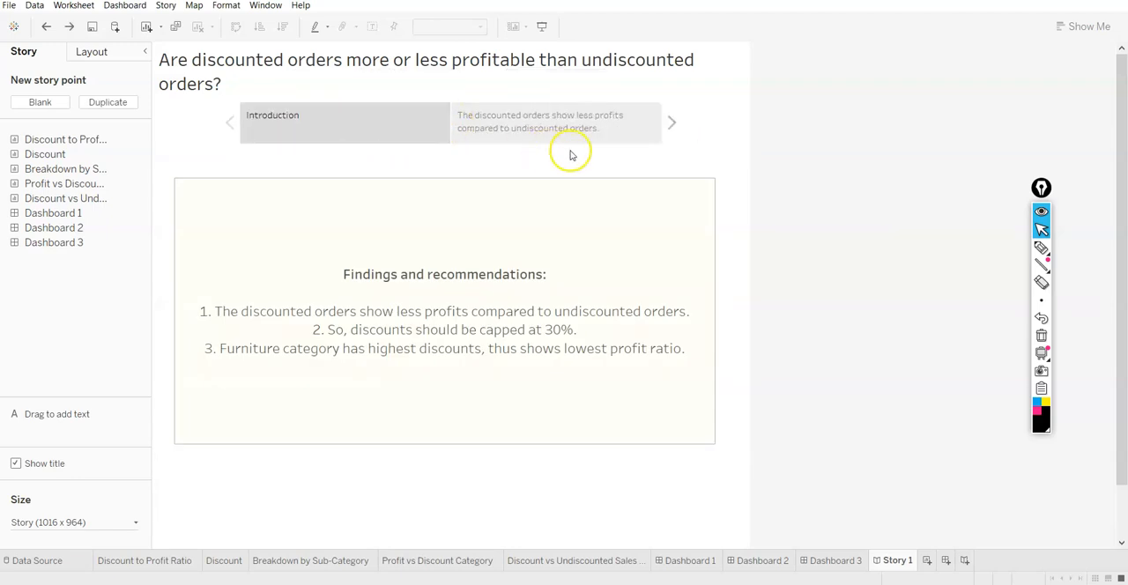
# Place the Discount vs Undiscounted Sales by category sheet in the second story point, about discounted orders showing less profits
pyautogui.click(584, 137)
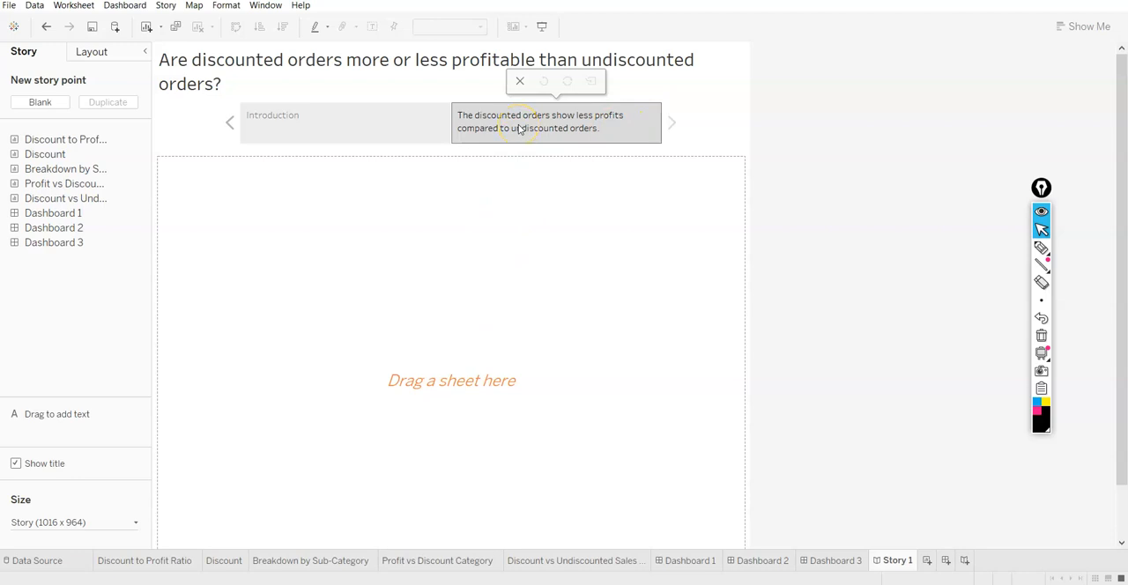
pyautogui.doubleClick(35, 184)
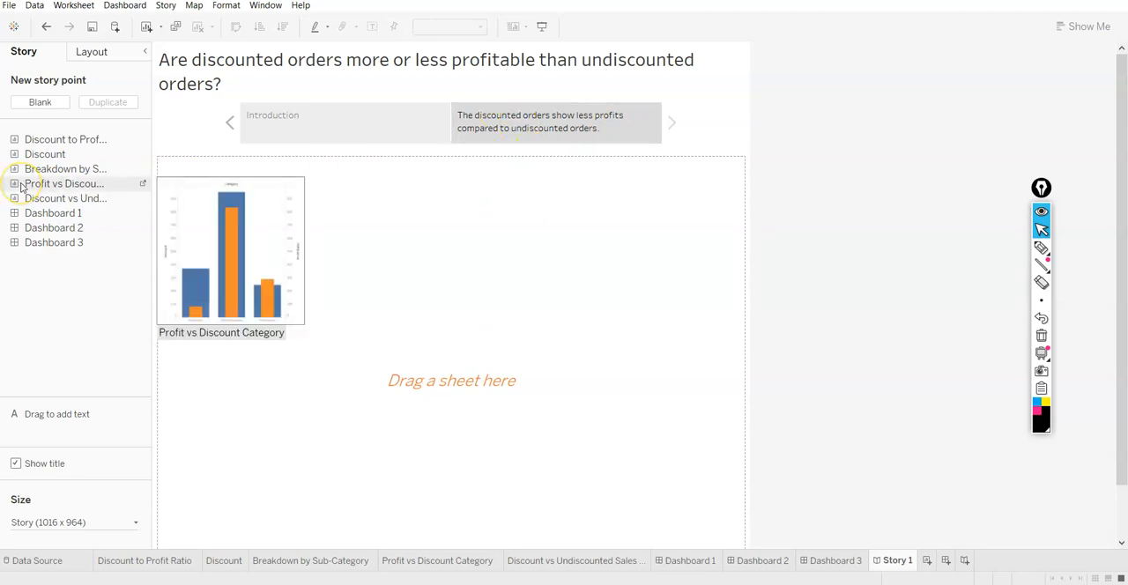
pyautogui.doubleClick(28, 171)
pyautogui.doubleClick(40, 140)
pyautogui.doubleClick(42, 201)
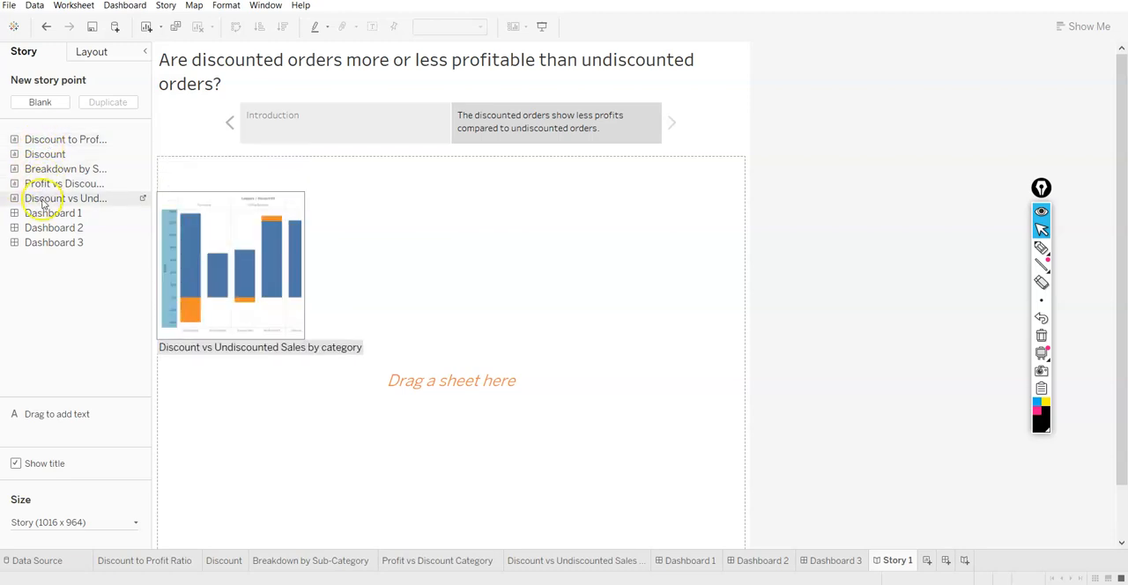
pyautogui.moveTo(43, 202); pyautogui.dragTo(316, 267)
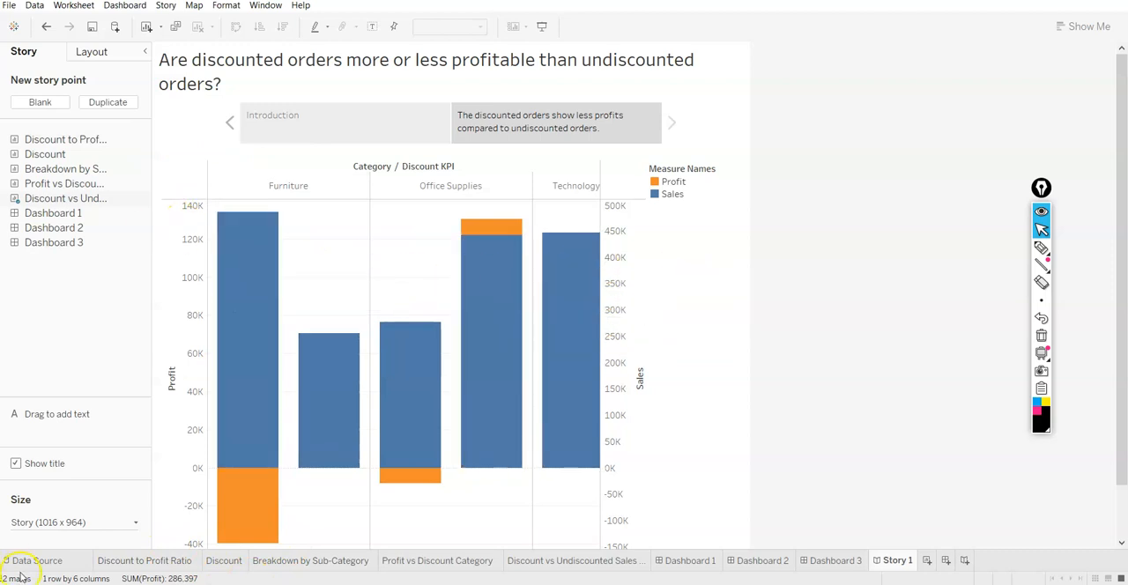
# Set the story's fixed size to a custom 1016 x 864 px
pyautogui.click(69, 524)
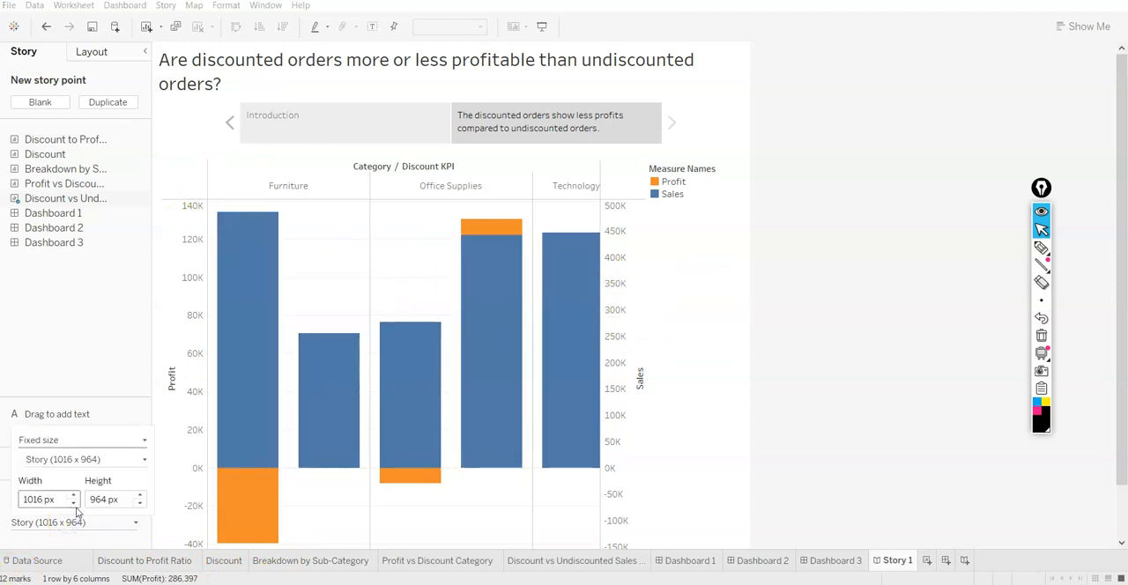
pyautogui.click(74, 503)
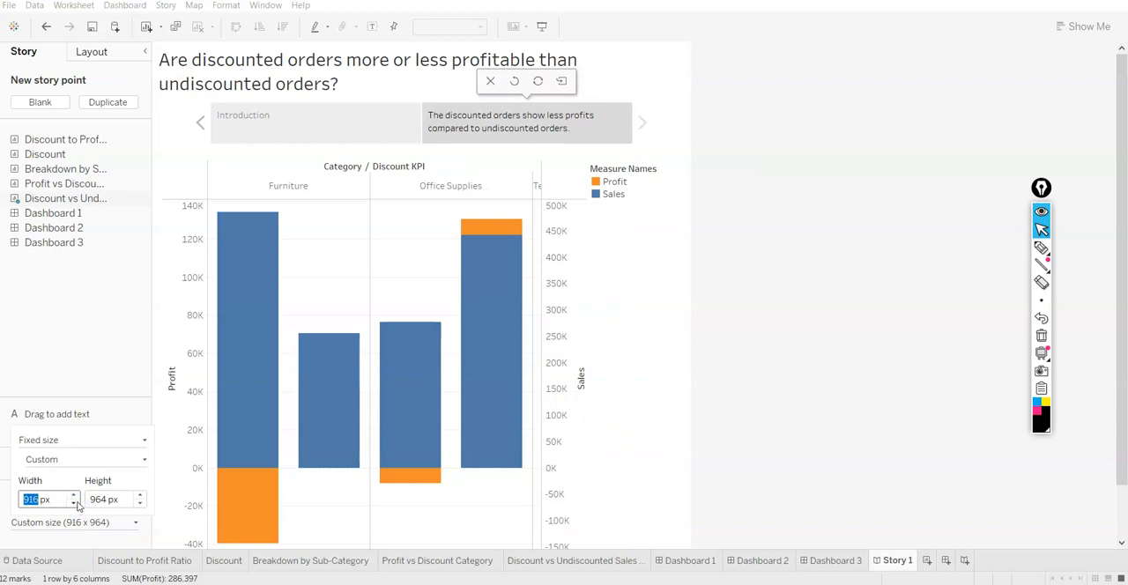
pyautogui.click(73, 495)
pyautogui.click(139, 503)
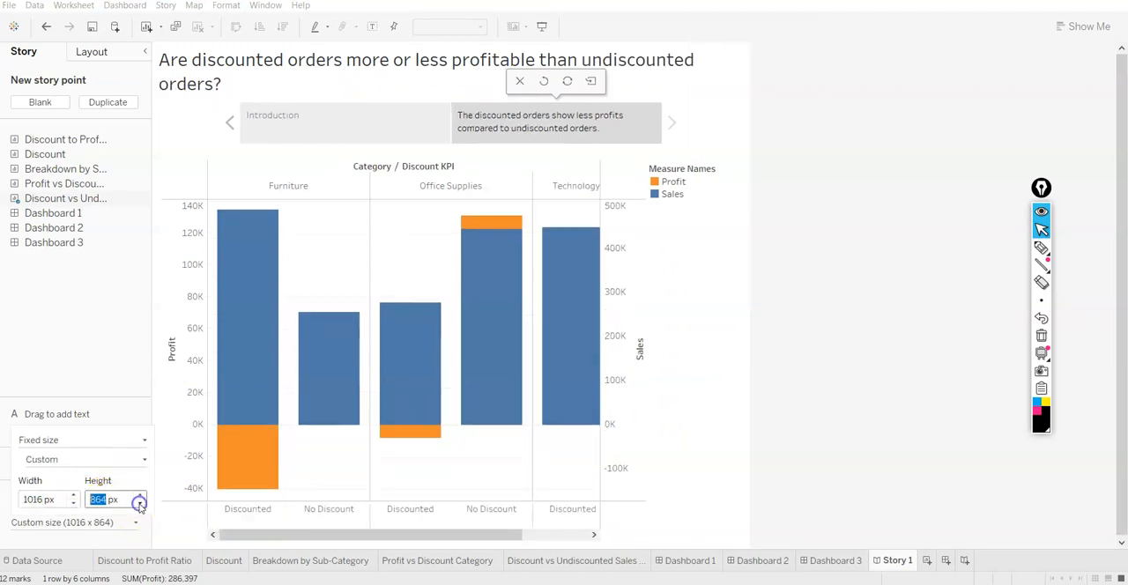
pyautogui.click(825, 362)
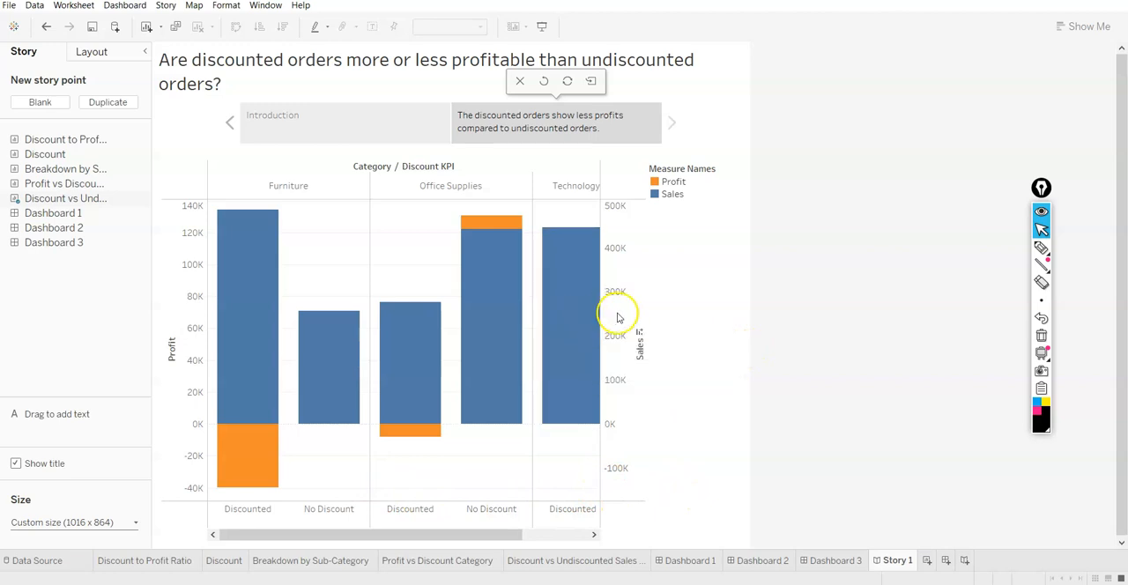
# Set the story's width to 1516 px and check how the Introduction and second story points fit
pyautogui.click(71, 522)
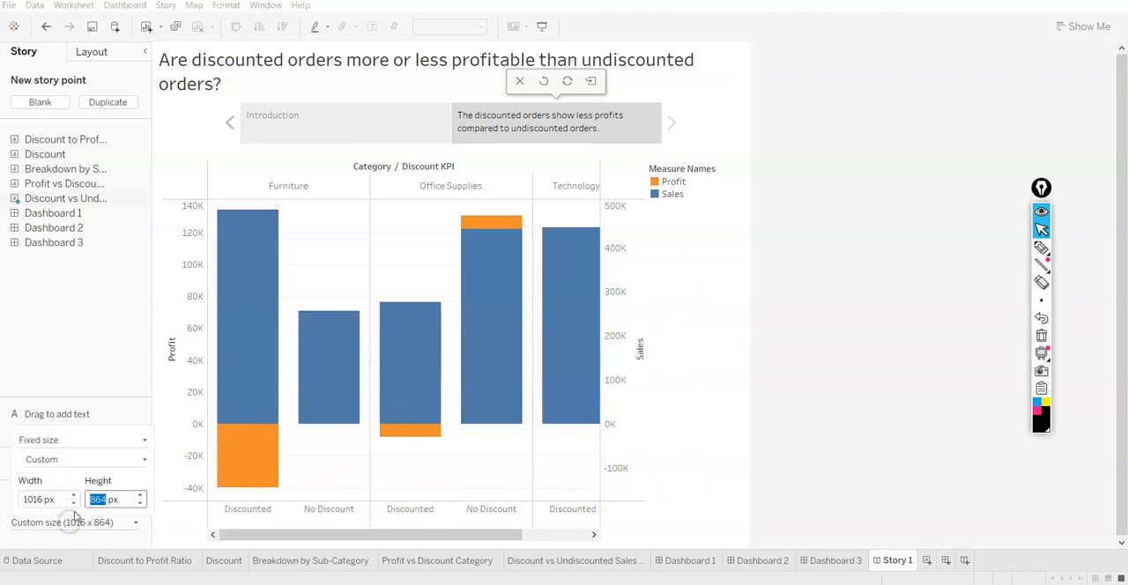
pyautogui.click(74, 495)
pyautogui.click(74, 495)
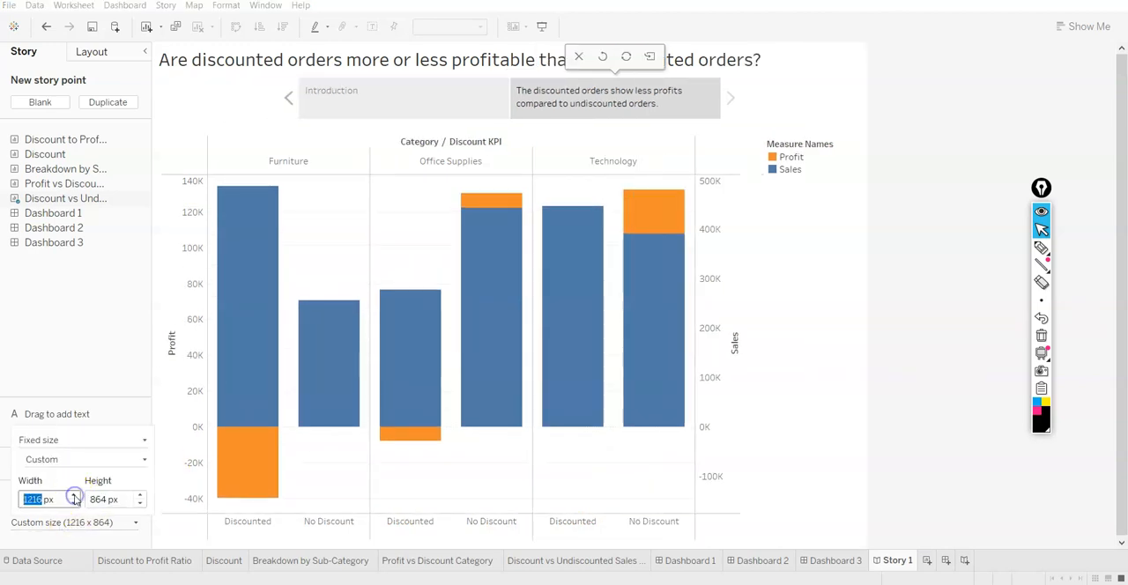
pyautogui.click(75, 495)
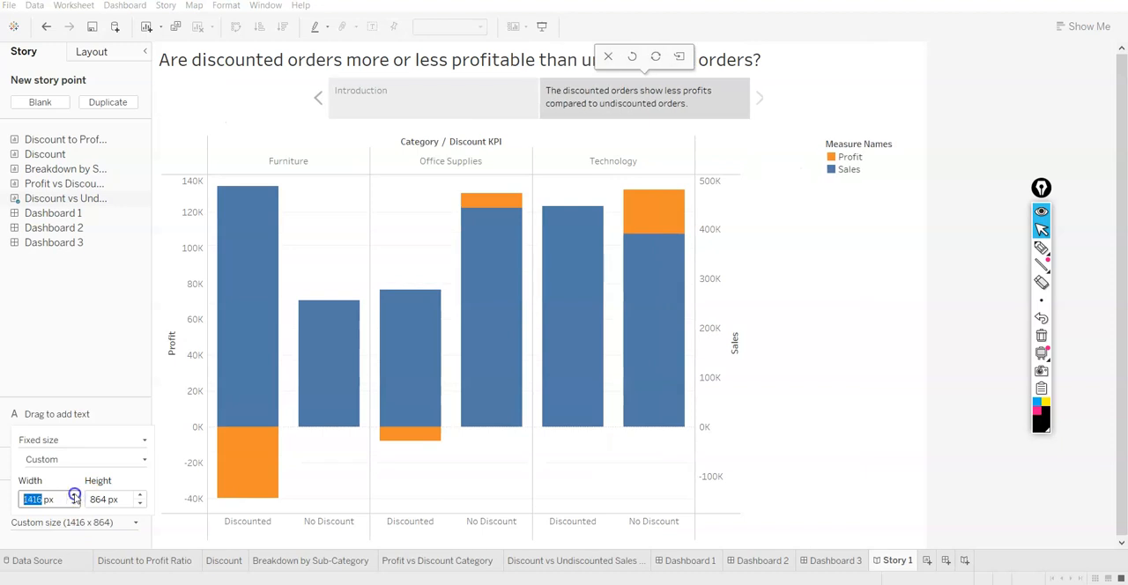
pyautogui.click(75, 495)
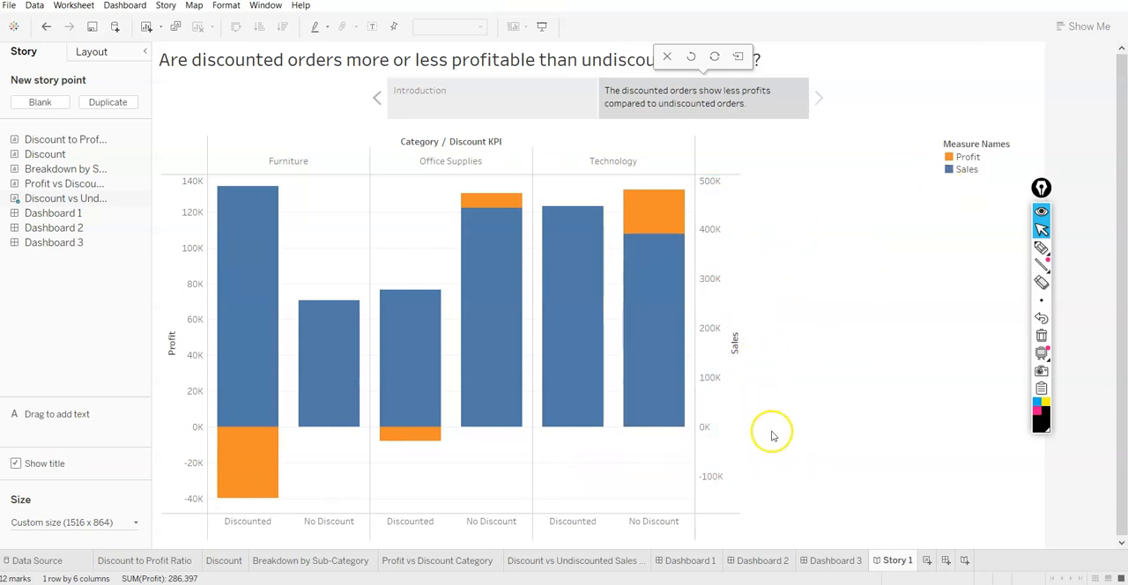
pyautogui.moveTo(120, 209)
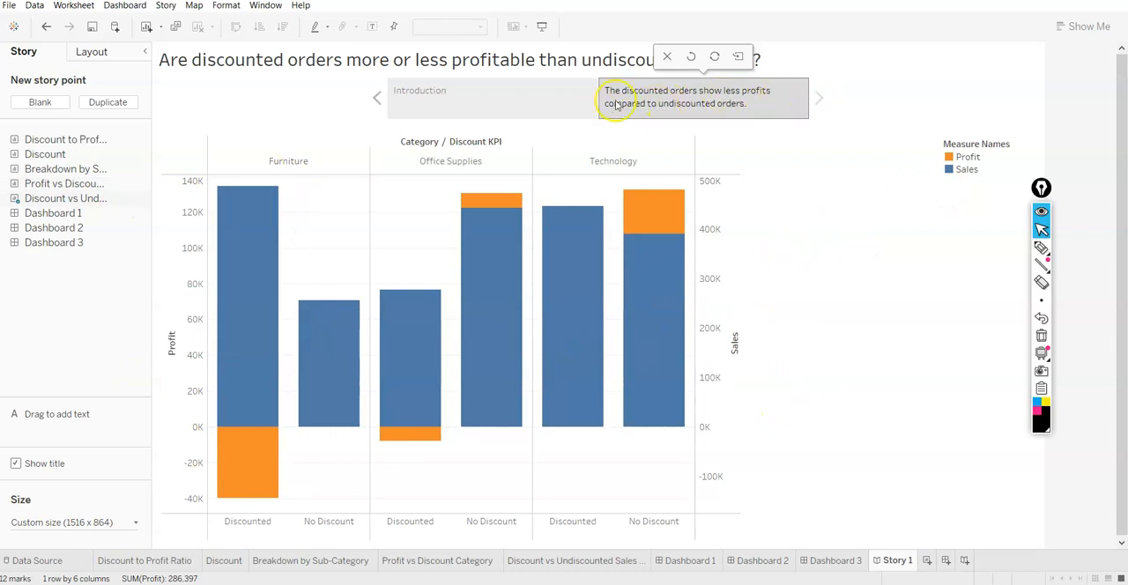
pyautogui.click(508, 100)
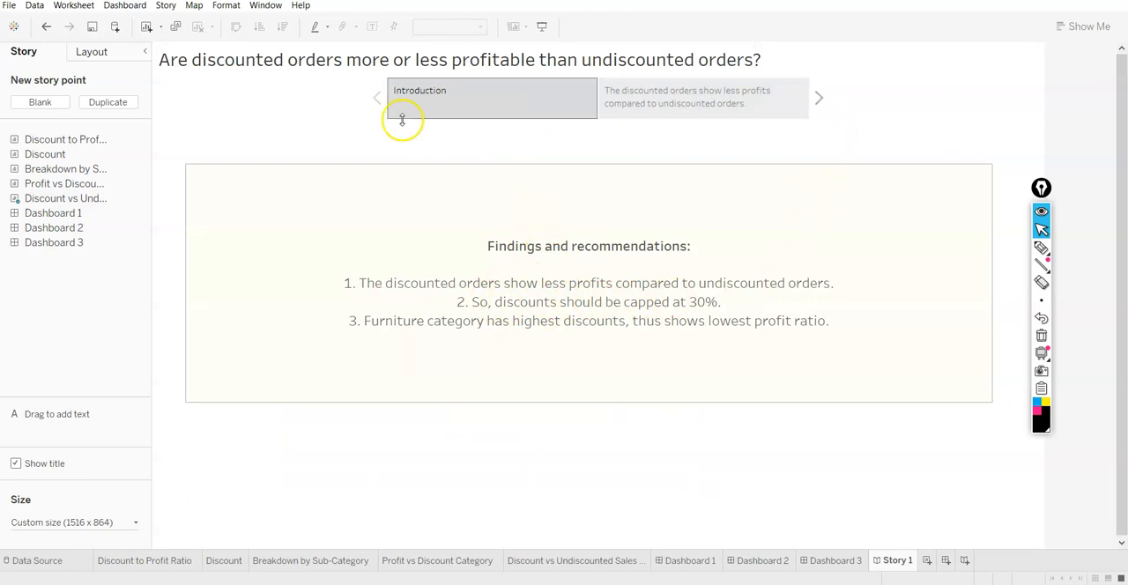
pyautogui.click(738, 106)
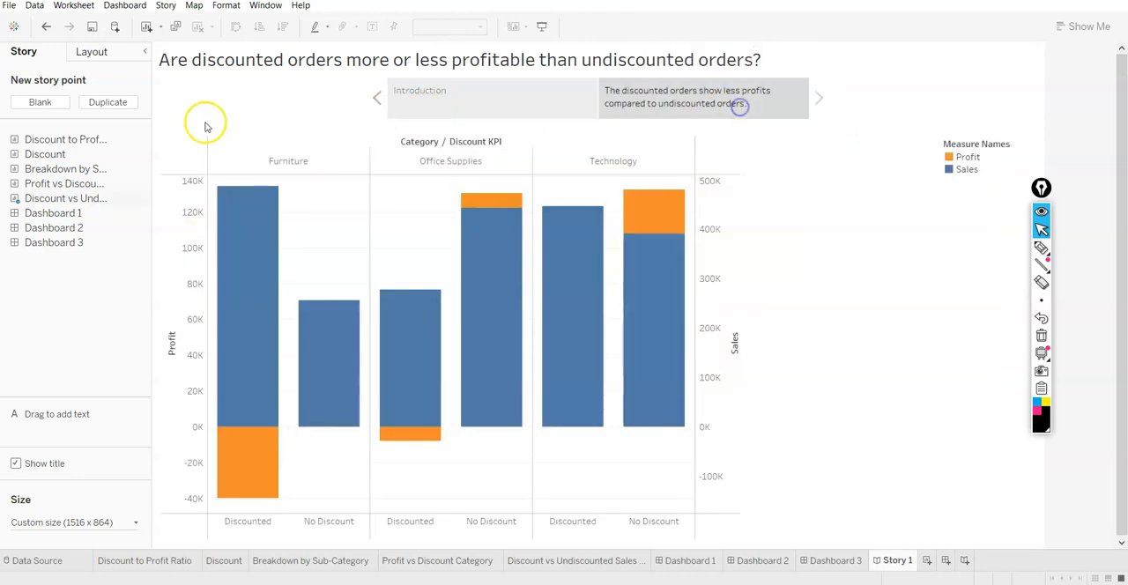
# Add a blank third story point and caption it "Discount should be capped at 30%"
pyautogui.click(43, 102)
pyautogui.doubleClick(790, 90)
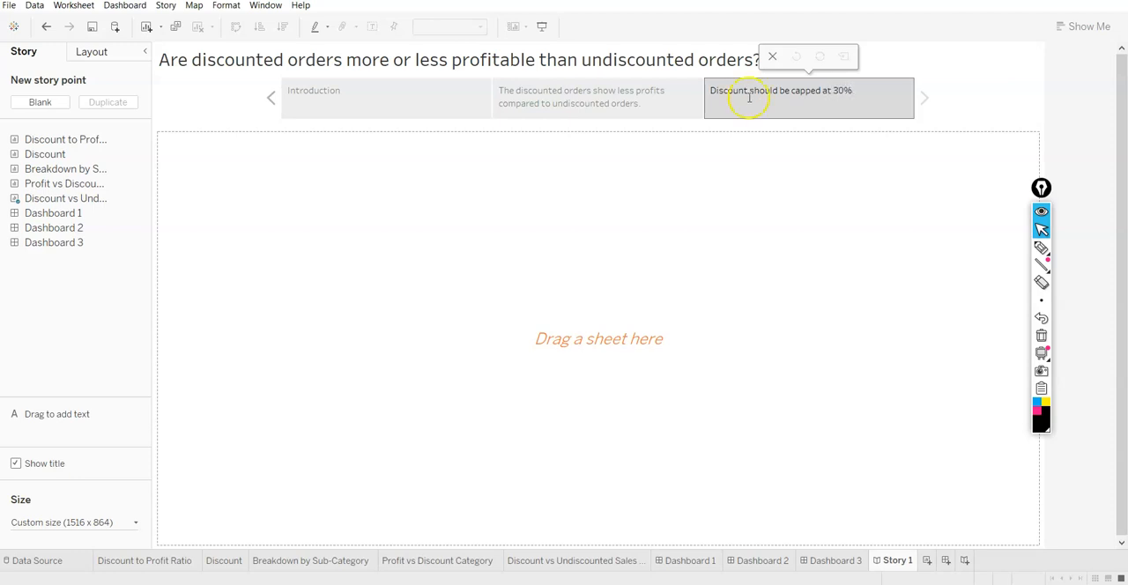
pyautogui.click(534, 222)
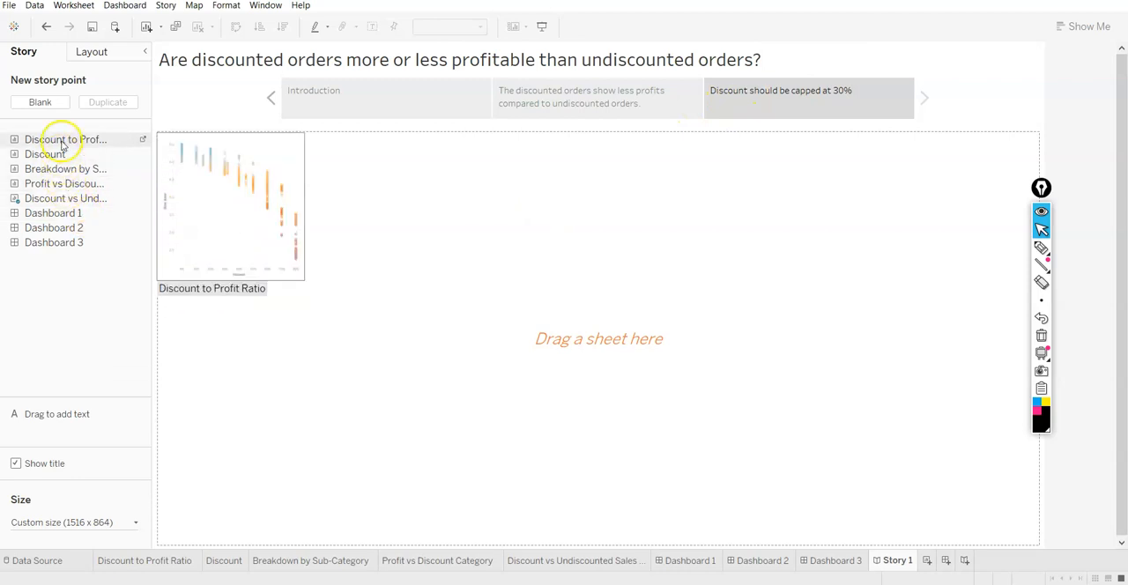
# Place the Discount to Profit Ratio sheet in the third story point and inspect its marks around 20% to 40% discount
pyautogui.moveTo(62, 144); pyautogui.dragTo(345, 261)
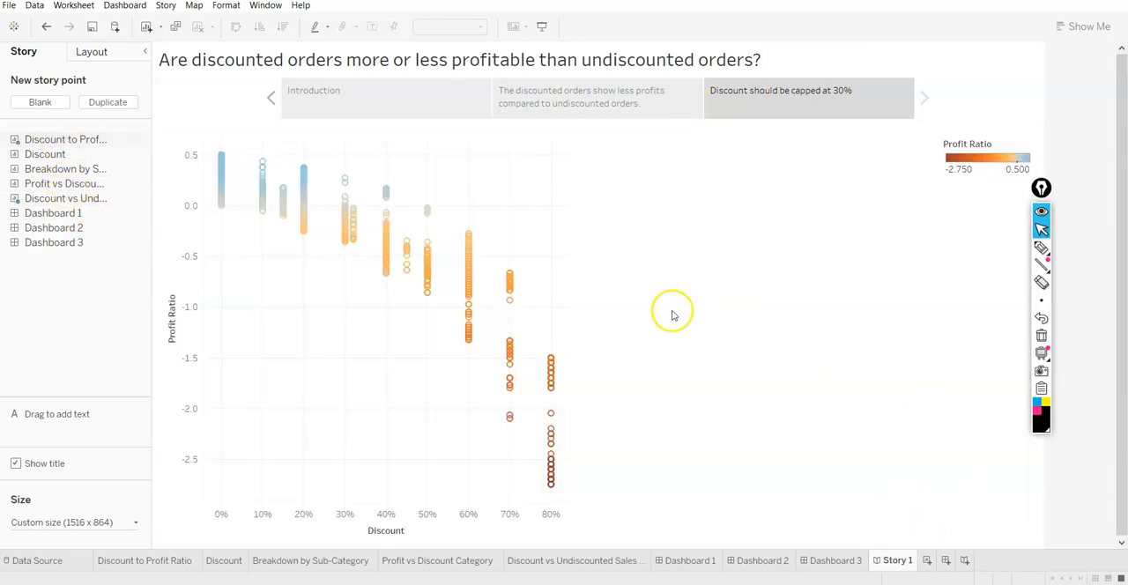
pyautogui.moveTo(346, 242)
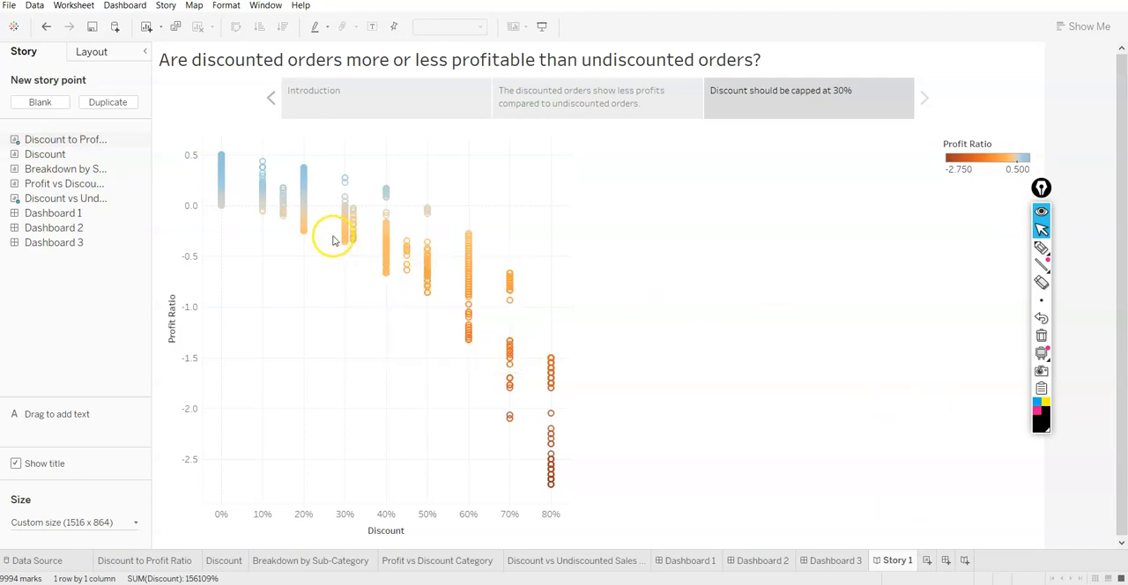
pyautogui.moveTo(305, 223)
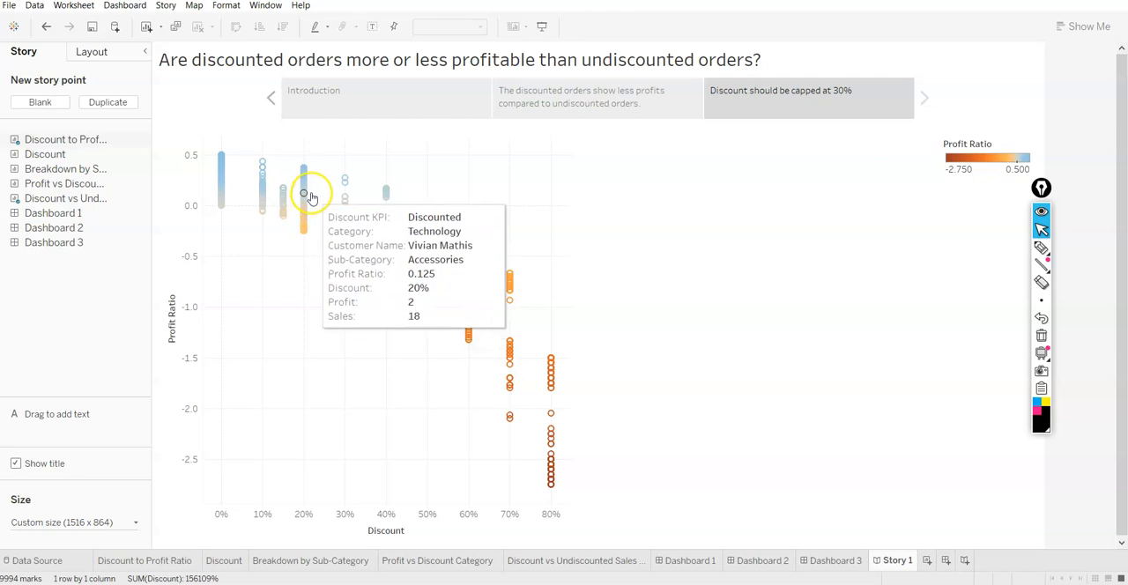
pyautogui.moveTo(345, 187)
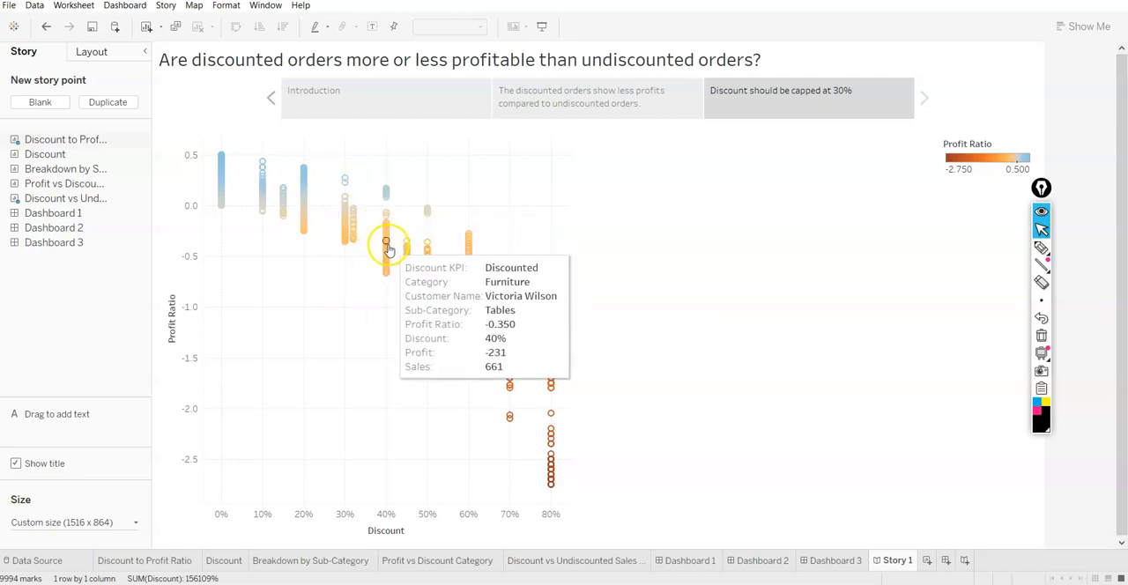
pyautogui.moveTo(387, 267)
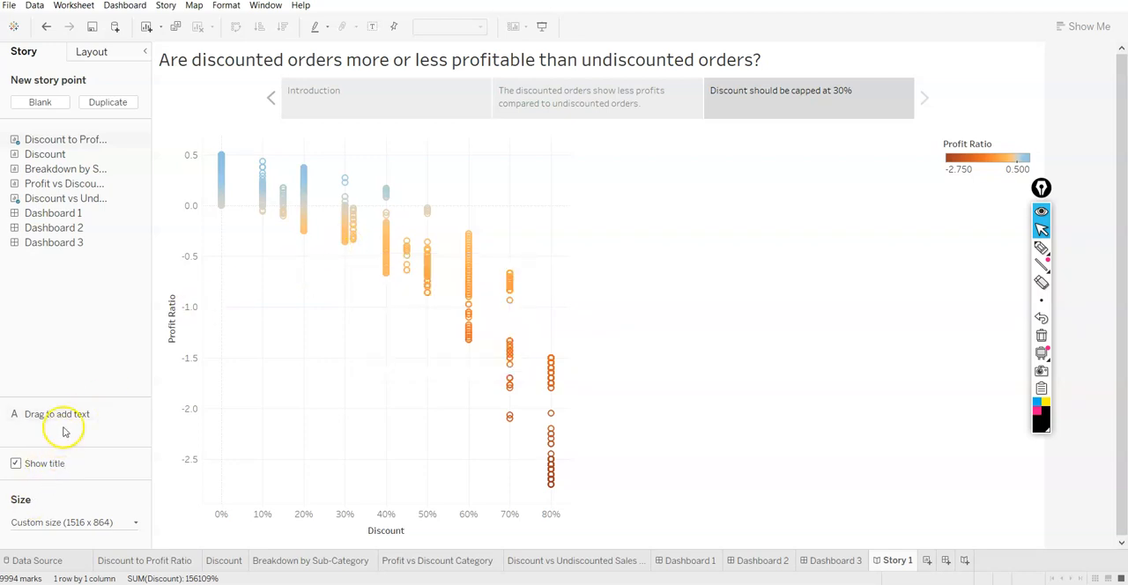
# Add the description "We can see decline in profit ratio, after 30% of discount." and reshape its box narrower and taller below the low-discount marks
pyautogui.moveTo(65, 413); pyautogui.dragTo(251, 287)
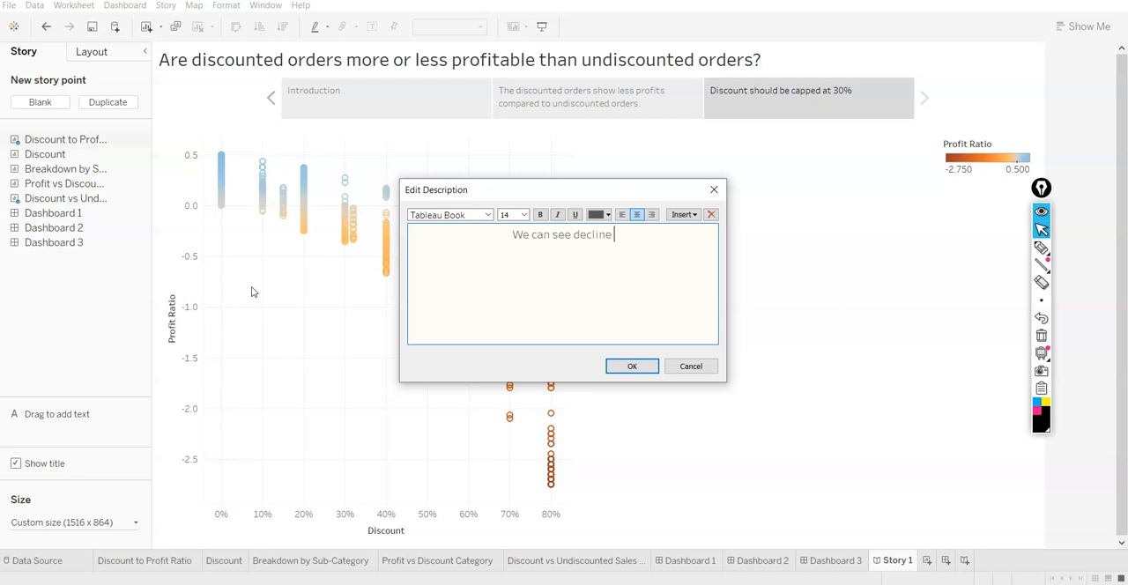
pyautogui.write('ofit ration')
pyautogui.press('BackSpace')
pyautogui.write(', after 30% of ')
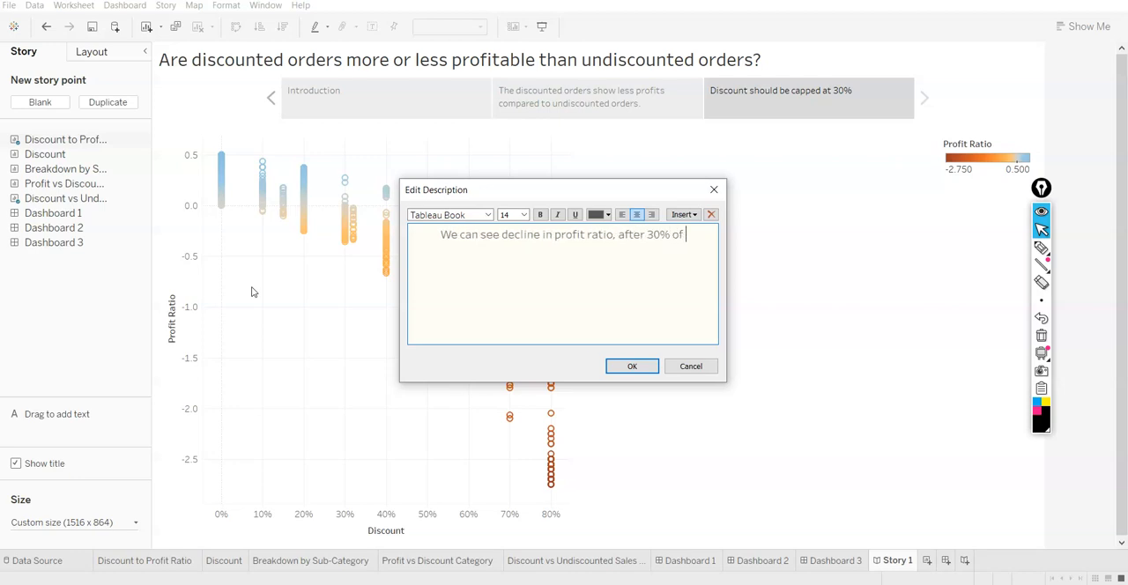
pyautogui.write('discount')
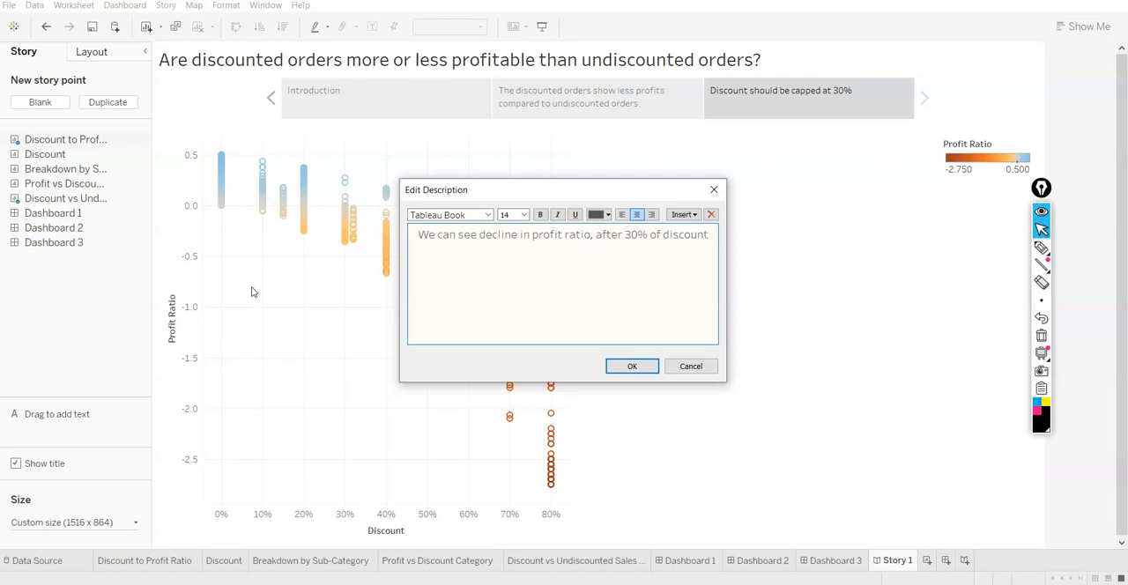
pyautogui.write('.')
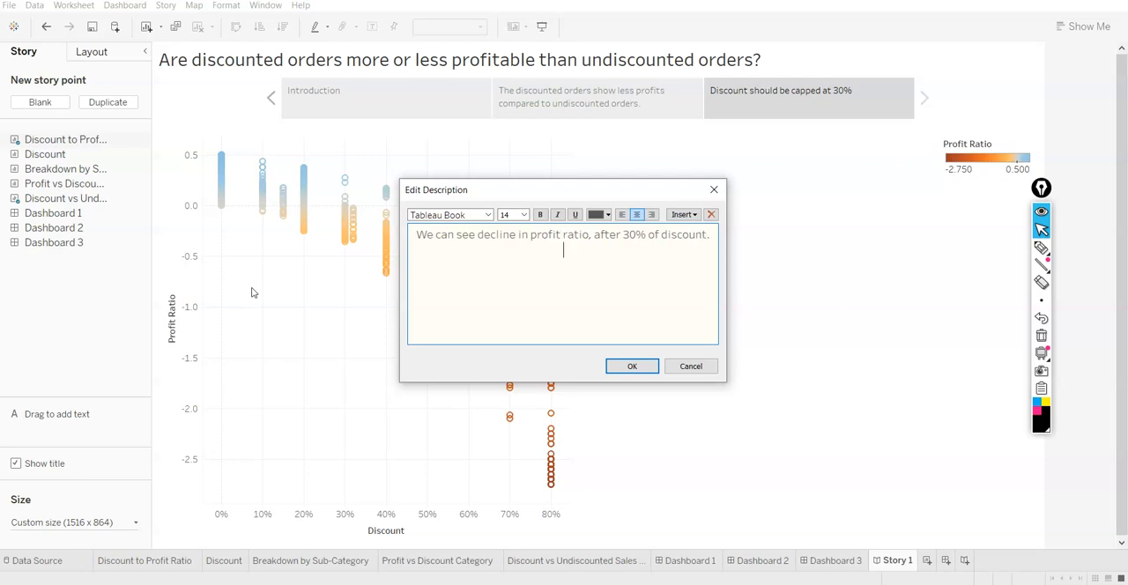
pyautogui.click(628, 364)
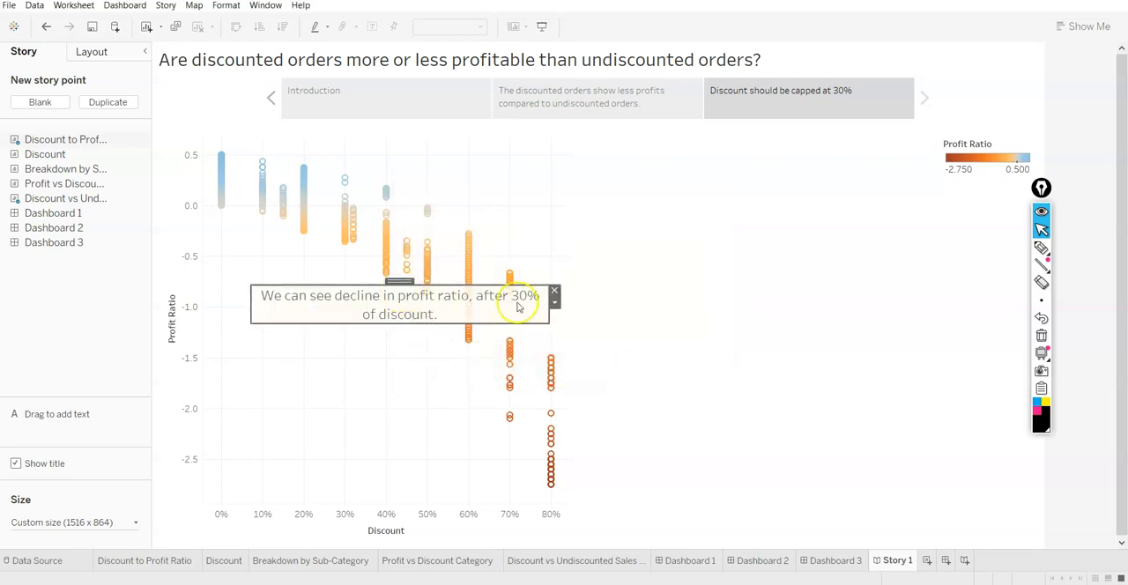
pyautogui.moveTo(548, 322)
pyautogui.mouseDown()
pyautogui.moveTo(391, 370)
pyautogui.moveTo(394, 441)
pyautogui.moveTo(411, 434)
pyautogui.mouseUp()
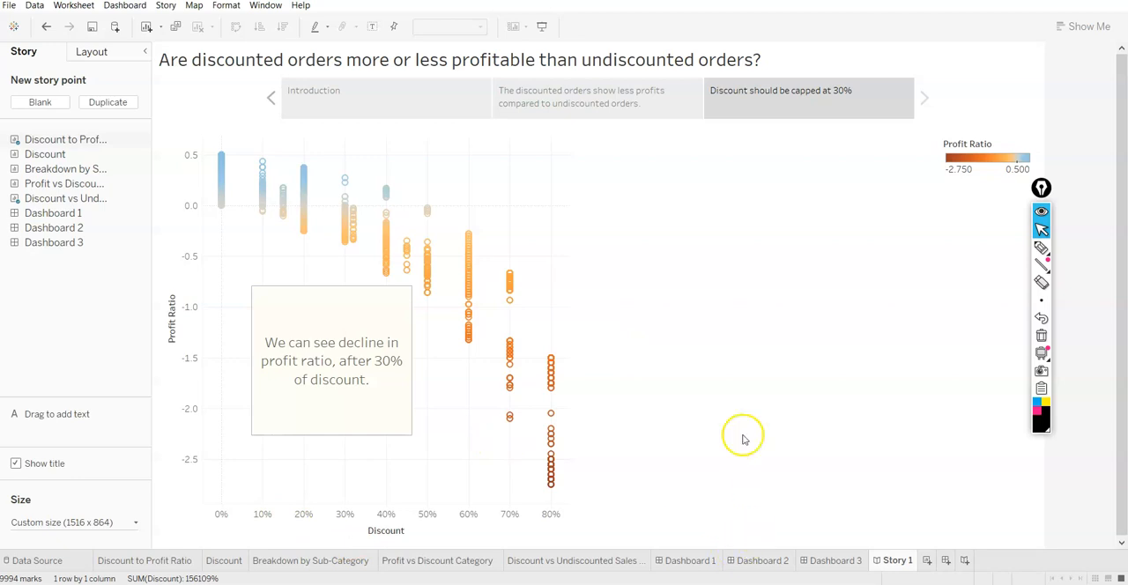
# Add a blank fourth story point and place the Profit vs Discount Category sheet in it
pyautogui.click(469, 95)
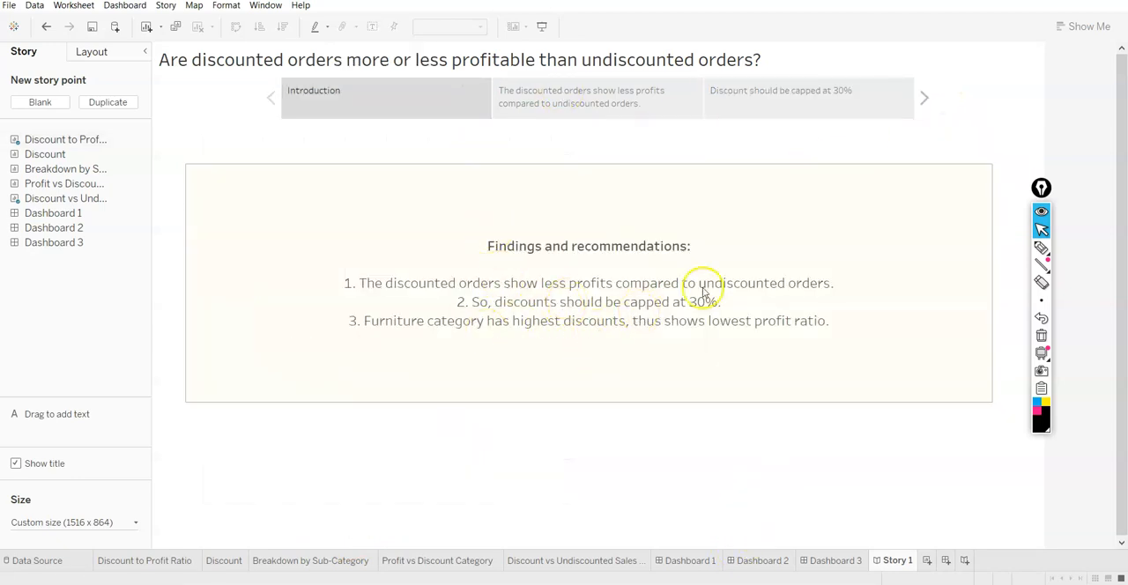
pyautogui.click(926, 101)
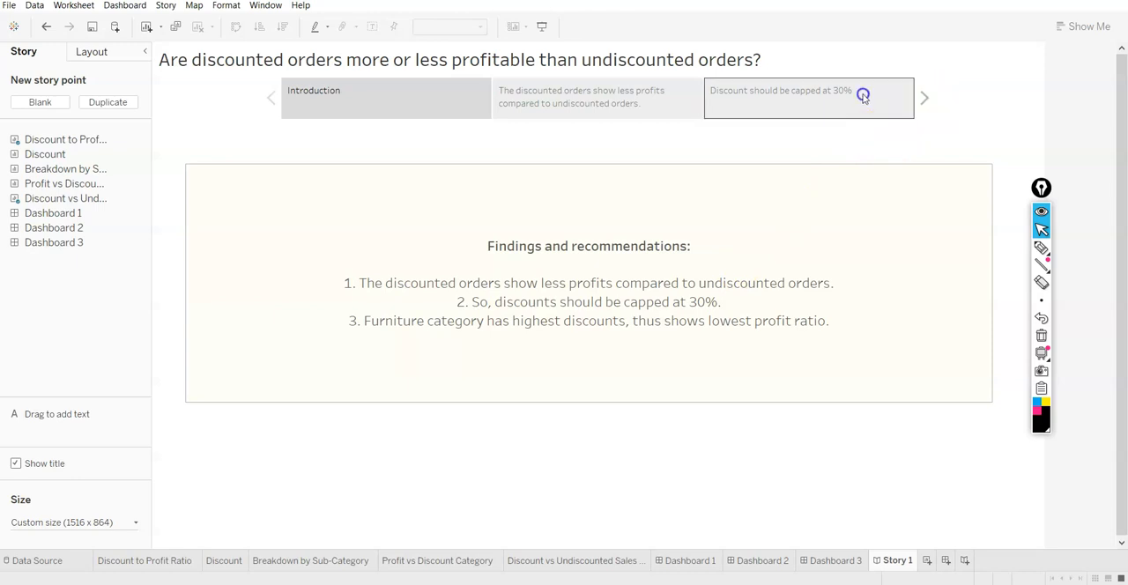
pyautogui.click(62, 103)
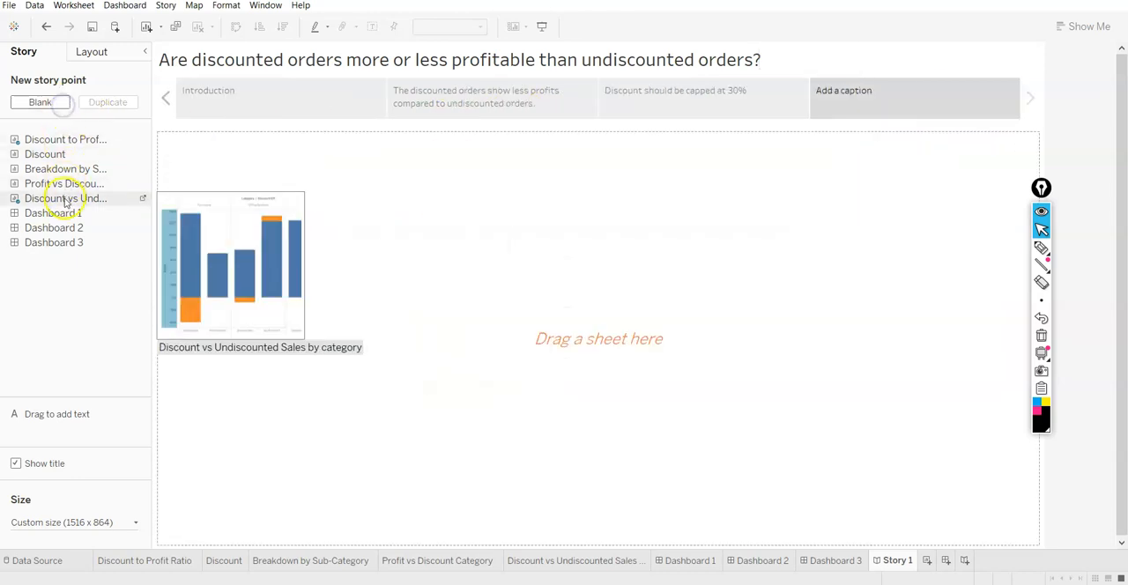
pyautogui.moveTo(71, 183); pyautogui.dragTo(313, 224)
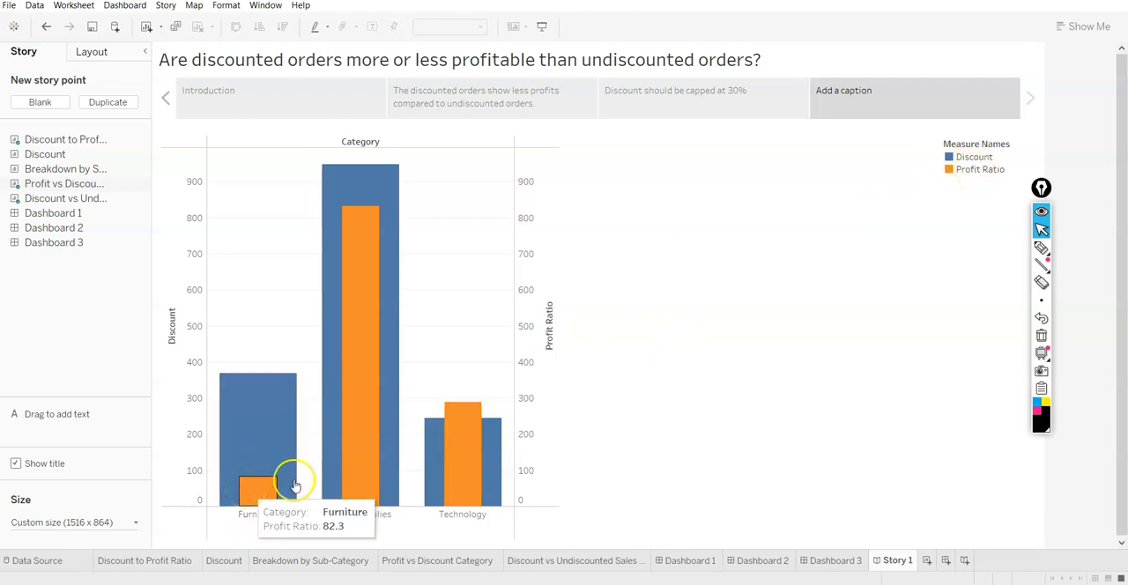
# Caption the fourth story point with the third Introduction finding, "Furniture category has highest discounts, thus shows lowest profit ratio."
pyautogui.doubleClick(897, 100)
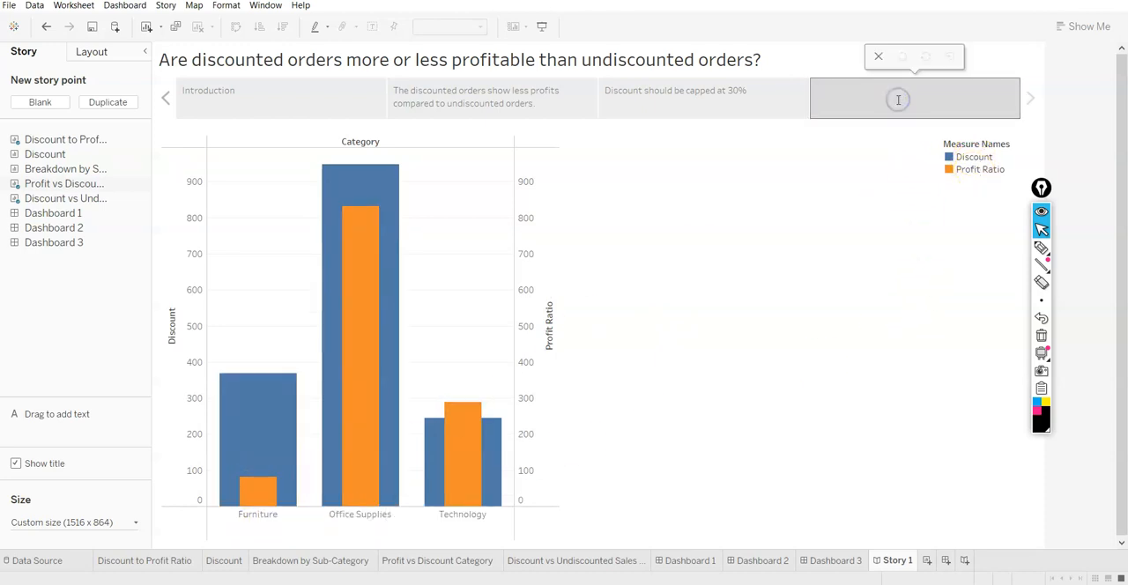
pyautogui.click(335, 104)
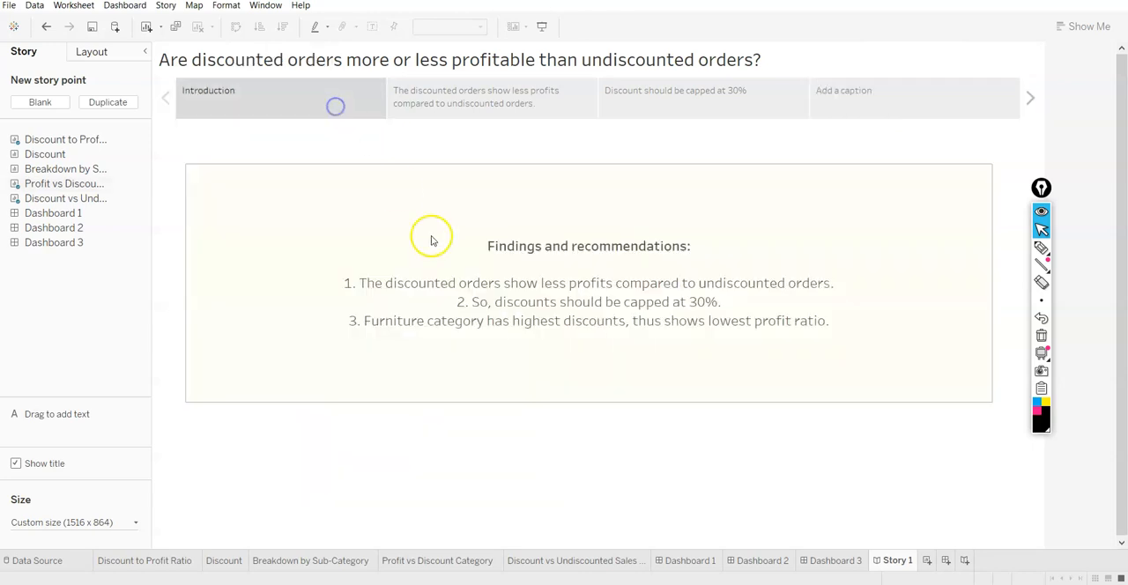
pyautogui.doubleClick(371, 323)
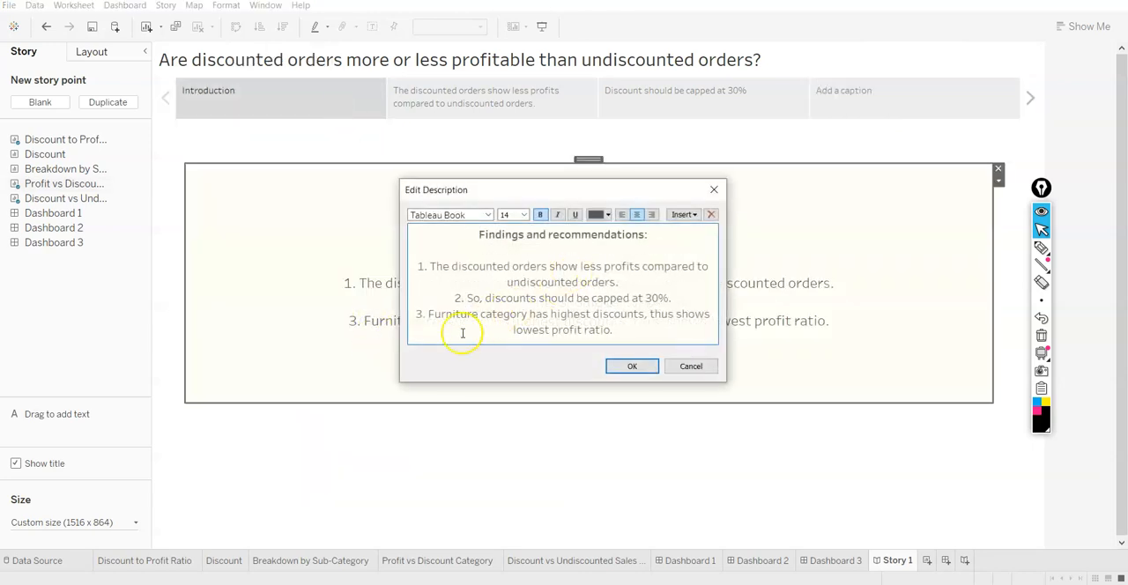
pyautogui.moveTo(429, 314); pyautogui.dragTo(616, 330)
pyautogui.hotkey('ctrl', 'c')
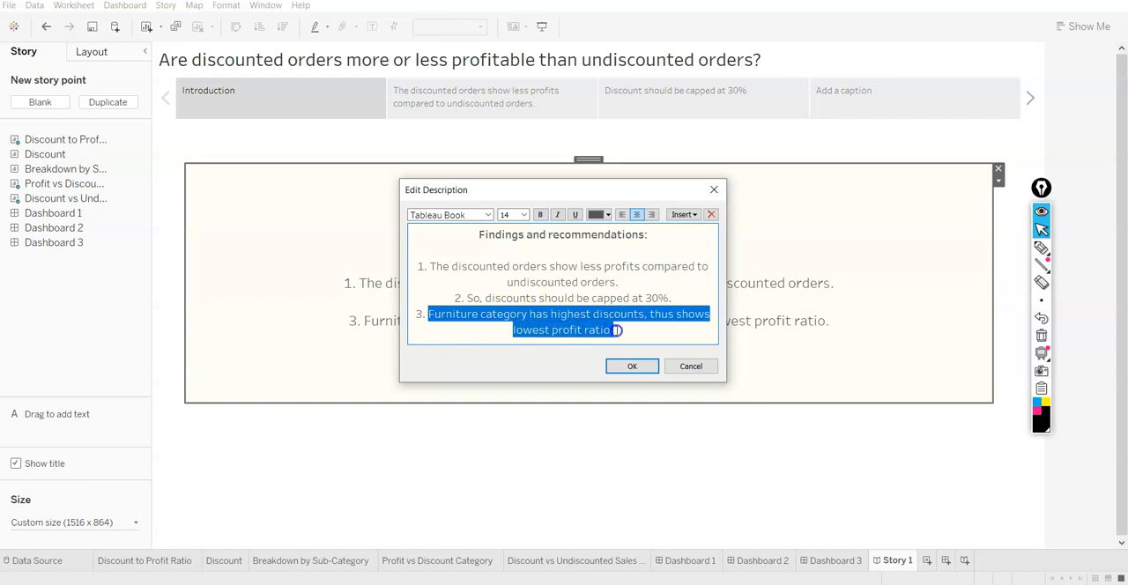
pyautogui.click(631, 365)
pyautogui.doubleClick(855, 103)
pyautogui.hotkey('ctrl', 'v')
pyautogui.click(836, 234)
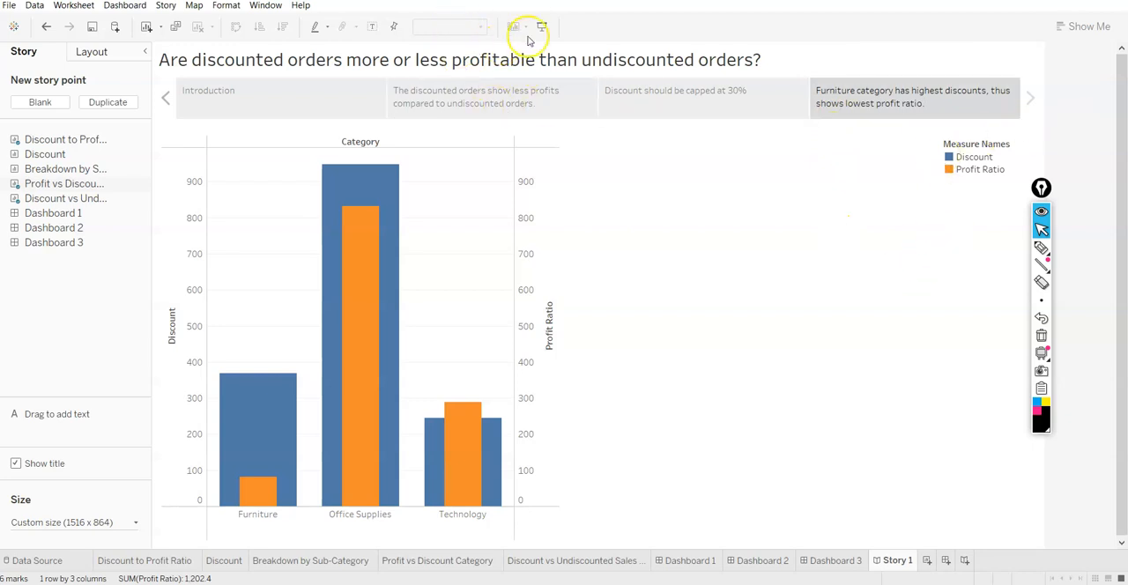
# Present the story full screen from the Introduction, review all four story points in both directions, and leave the presentation
pyautogui.moveTo(78, 145)
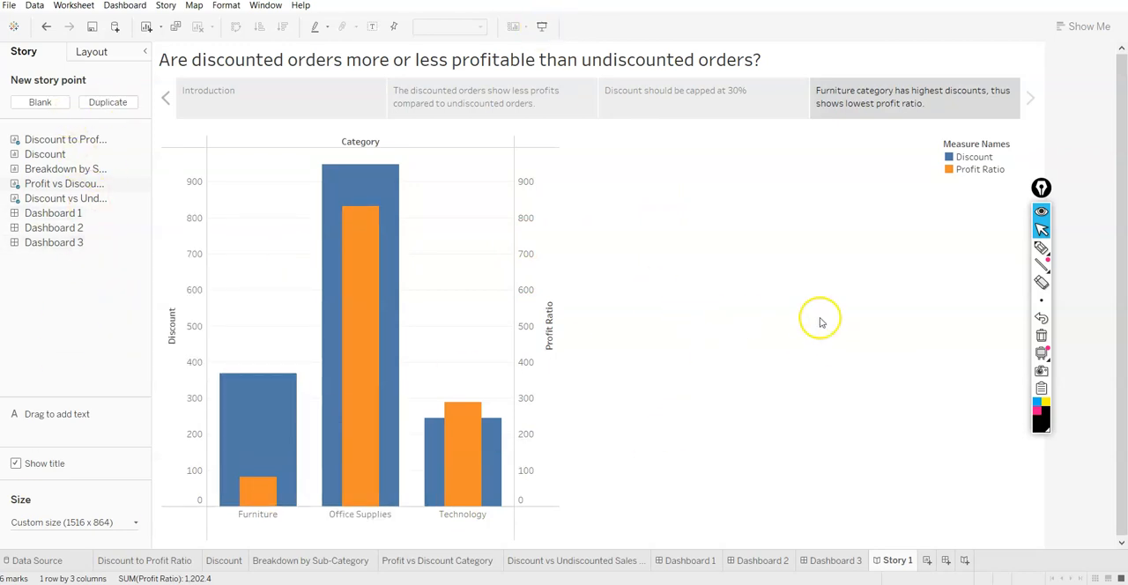
pyautogui.click(284, 99)
pyautogui.click(453, 101)
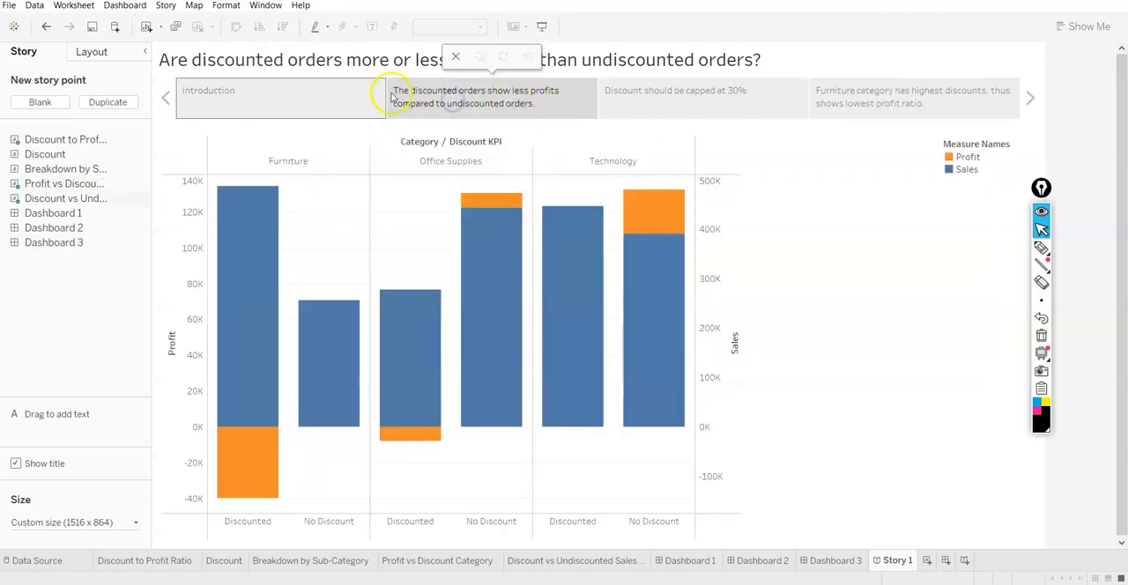
pyautogui.click(320, 90)
pyautogui.click(541, 29)
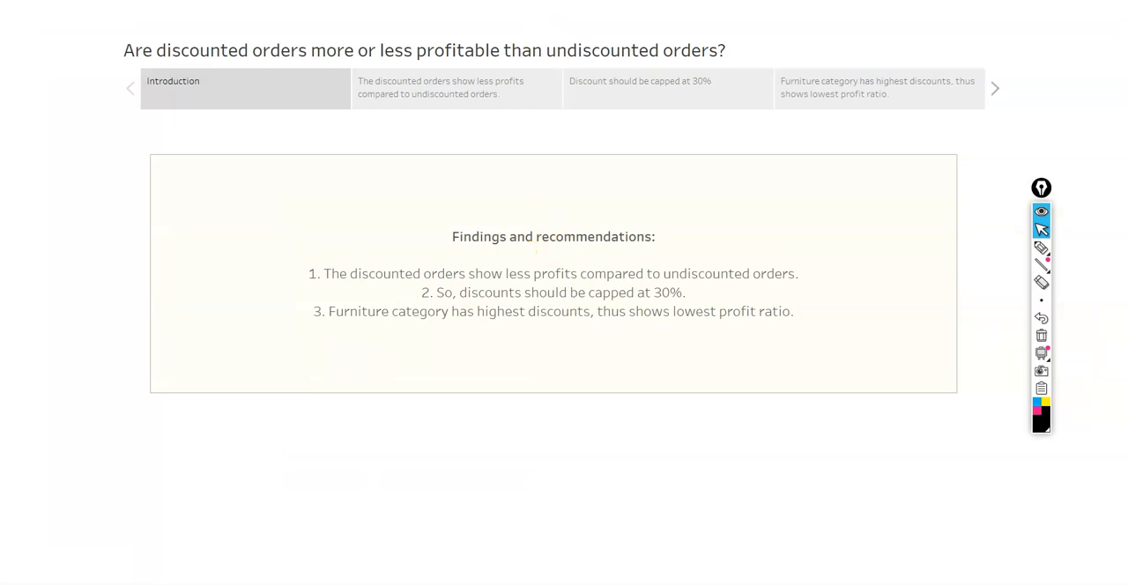
pyautogui.press('Right')
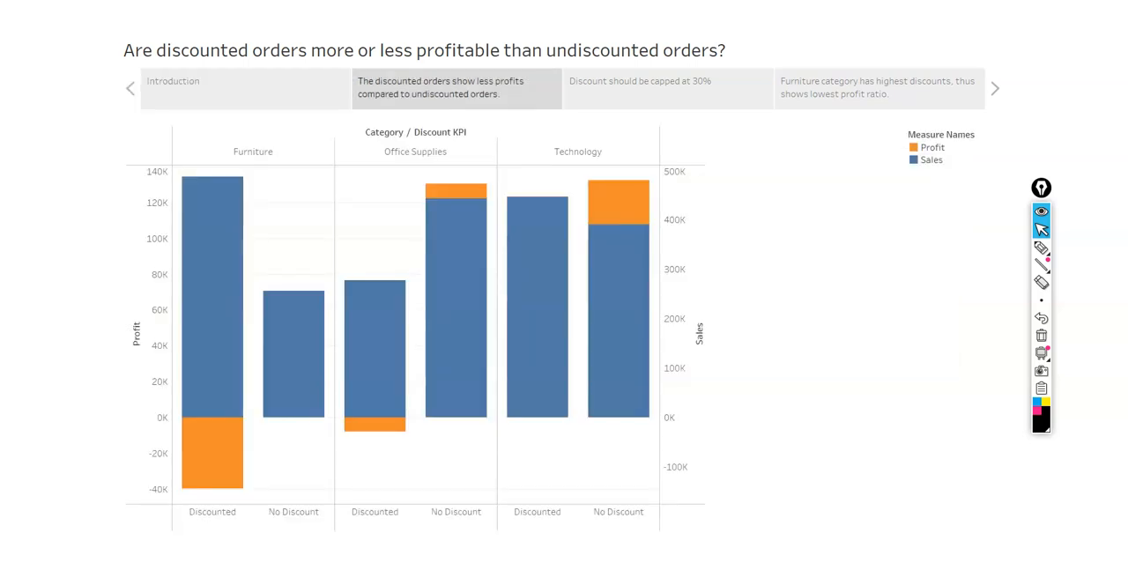
pyautogui.press('Left')
pyautogui.press('Right')
pyautogui.press('Right')
pyautogui.press('Right')
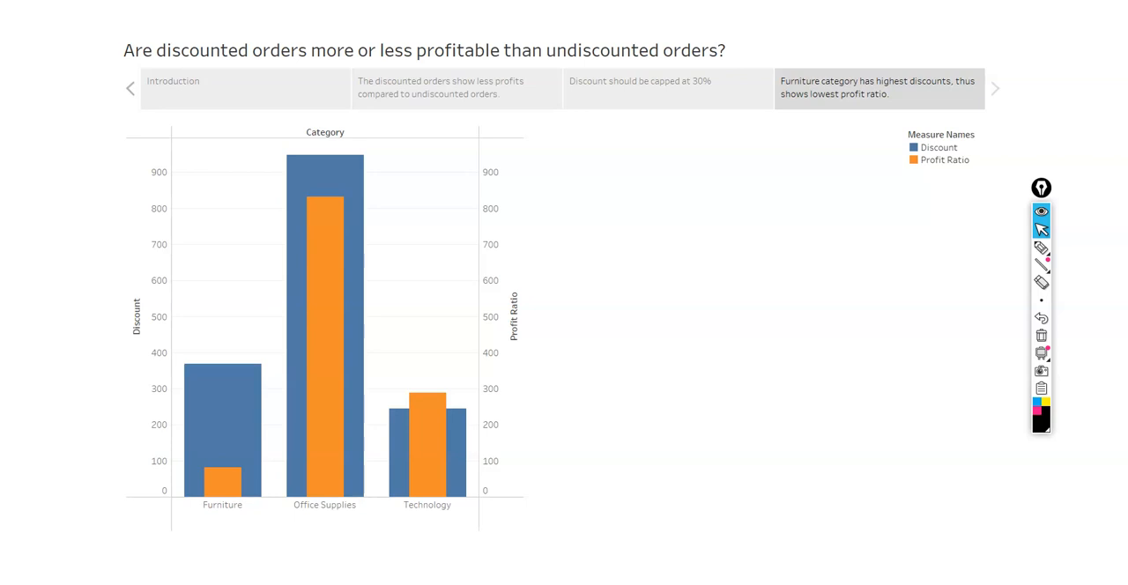
pyautogui.press('Left')
pyautogui.press('Left')
pyautogui.press('Left')
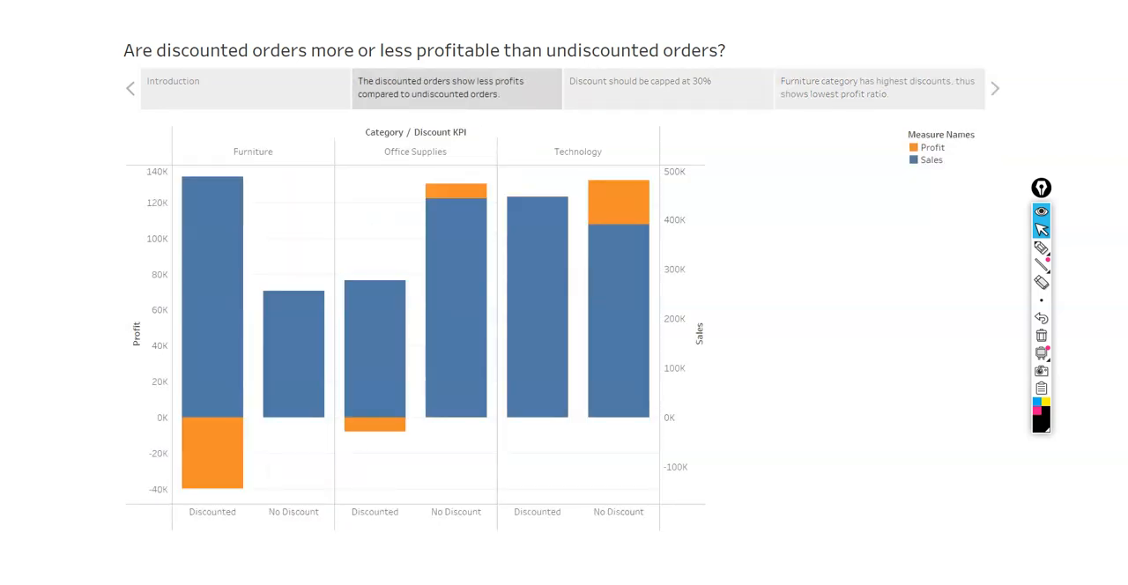
pyautogui.press('Escape')
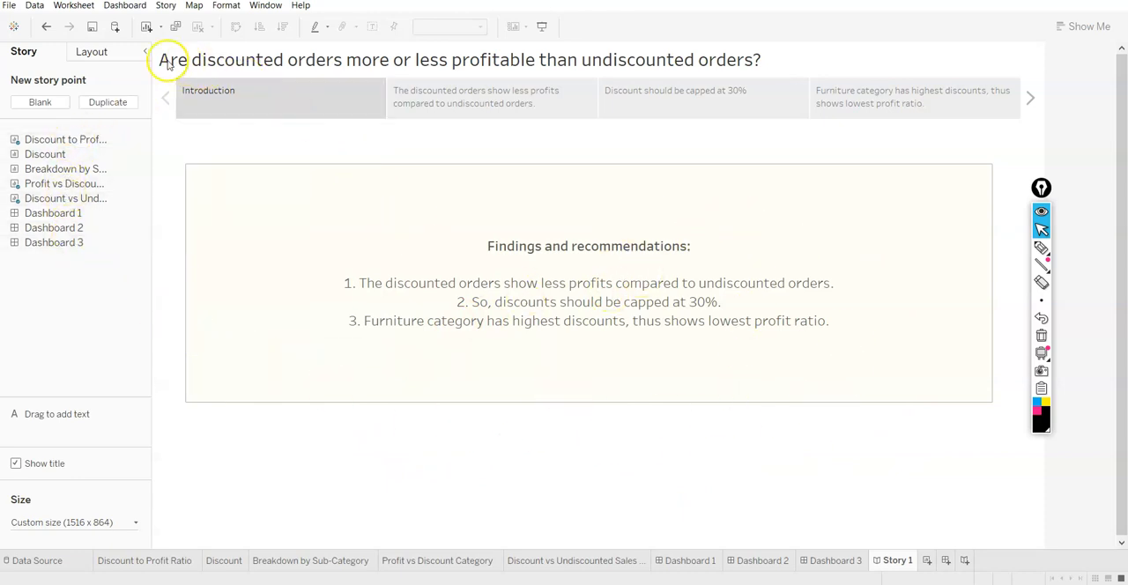
# Switch to the PowerPoint slide show's blank white area and handwrite numbered items 1 to 3: "Calculated fields", "Tooltips" and "Story"
pyautogui.hotkey('alt', 'Tab')
pyautogui.hotkey('alt', 'Tab')
pyautogui.hotkey('alt', 'Tab')
pyautogui.hotkey('alt', 'Tab')
pyautogui.hotkey('alt', 'Tab')
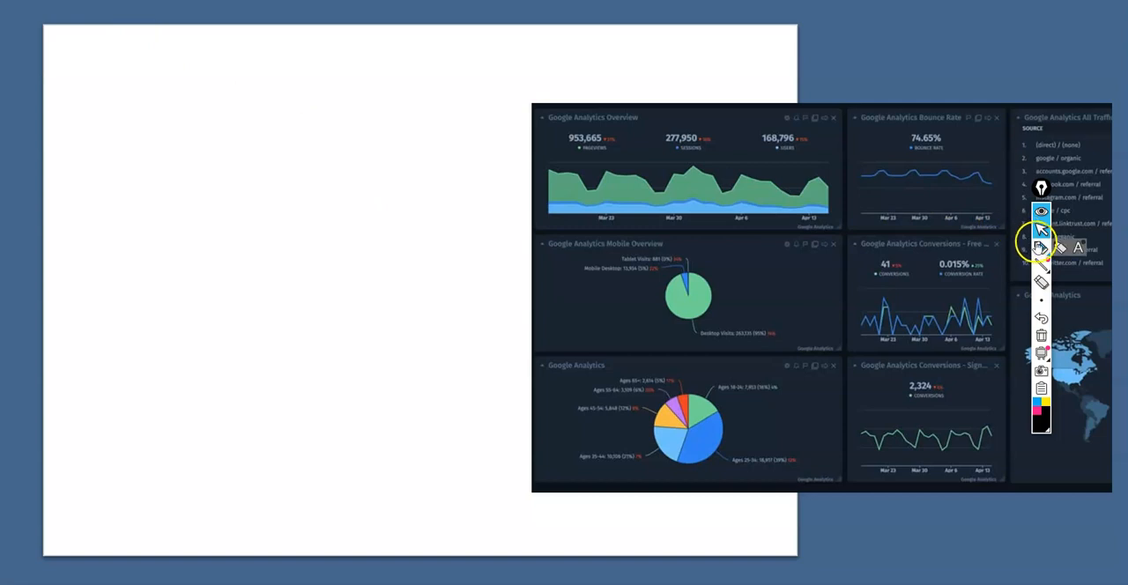
pyautogui.click(1040, 248)
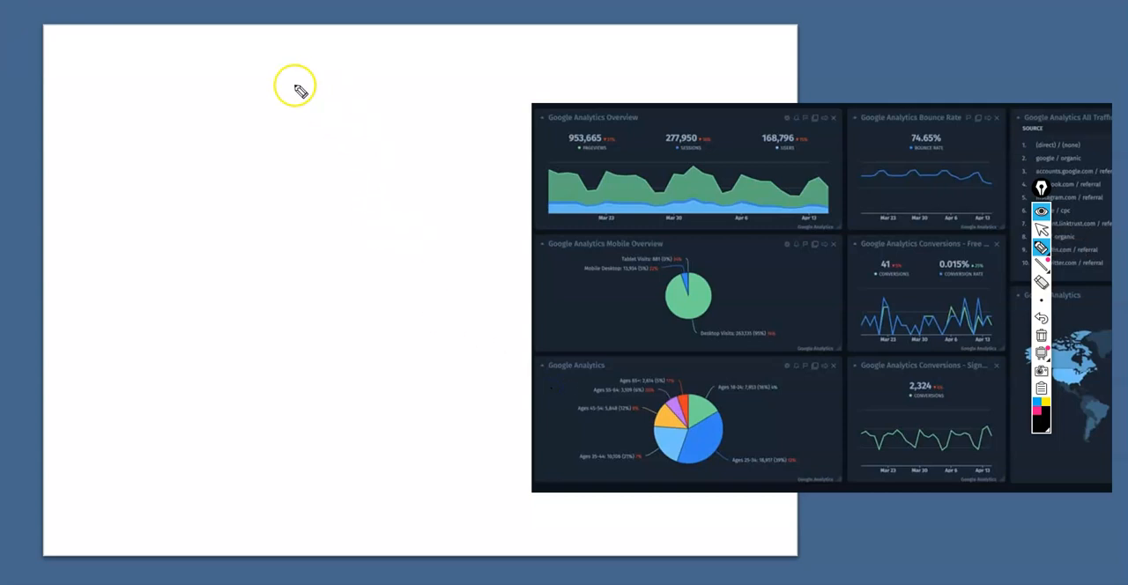
pyautogui.moveTo(126, 56)
pyautogui.mouseDown()
pyautogui.moveTo(128, 65)
pyautogui.moveTo(108, 53)
pyautogui.moveTo(164, 65)
pyautogui.mouseUp()
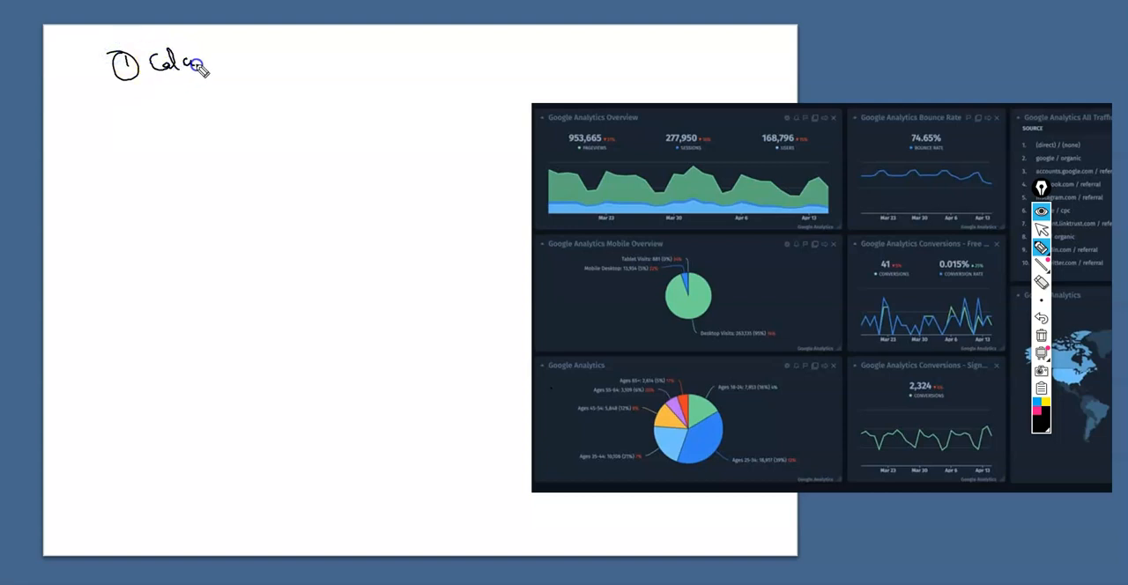
pyautogui.moveTo(247, 56); pyautogui.dragTo(339, 53)
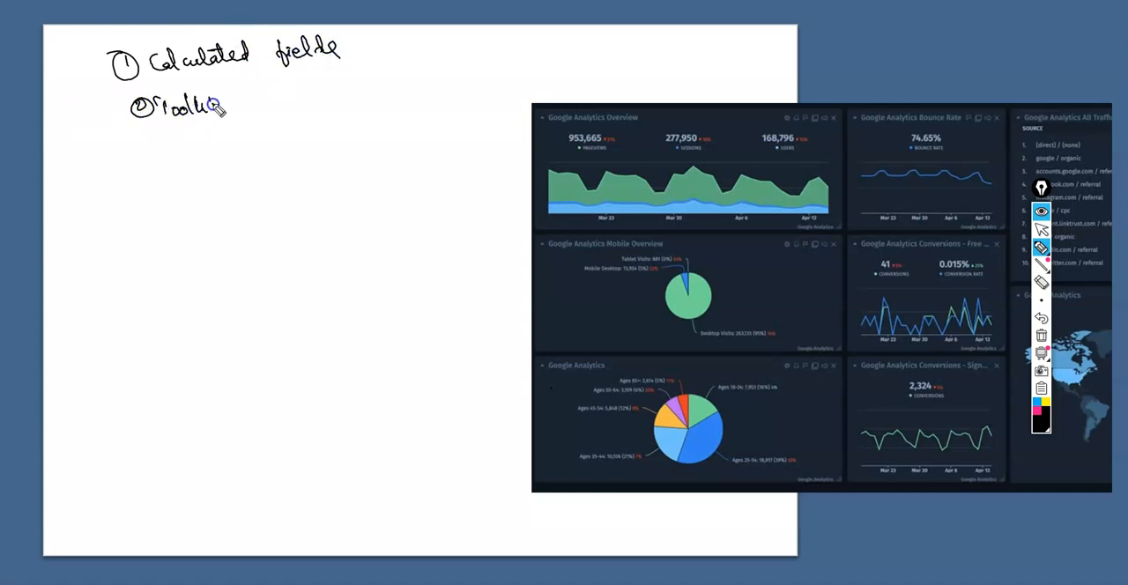
pyautogui.moveTo(142, 137)
pyautogui.mouseDown()
pyautogui.moveTo(145, 150)
pyautogui.moveTo(159, 137)
pyautogui.mouseUp()
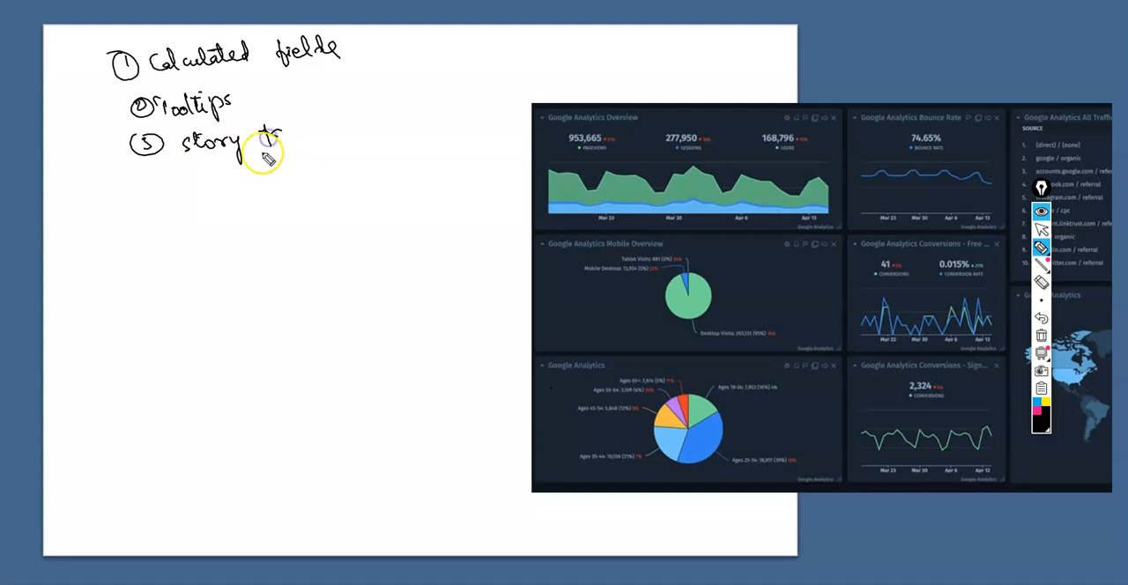
# Handwrite items 4 to 6 below the list: "dashboards", "sheets" and "Report"
pyautogui.moveTo(149, 184); pyautogui.dragTo(154, 198)
pyautogui.moveTo(141, 180)
pyautogui.mouseDown()
pyautogui.moveTo(148, 212)
pyautogui.moveTo(149, 182)
pyautogui.mouseUp()
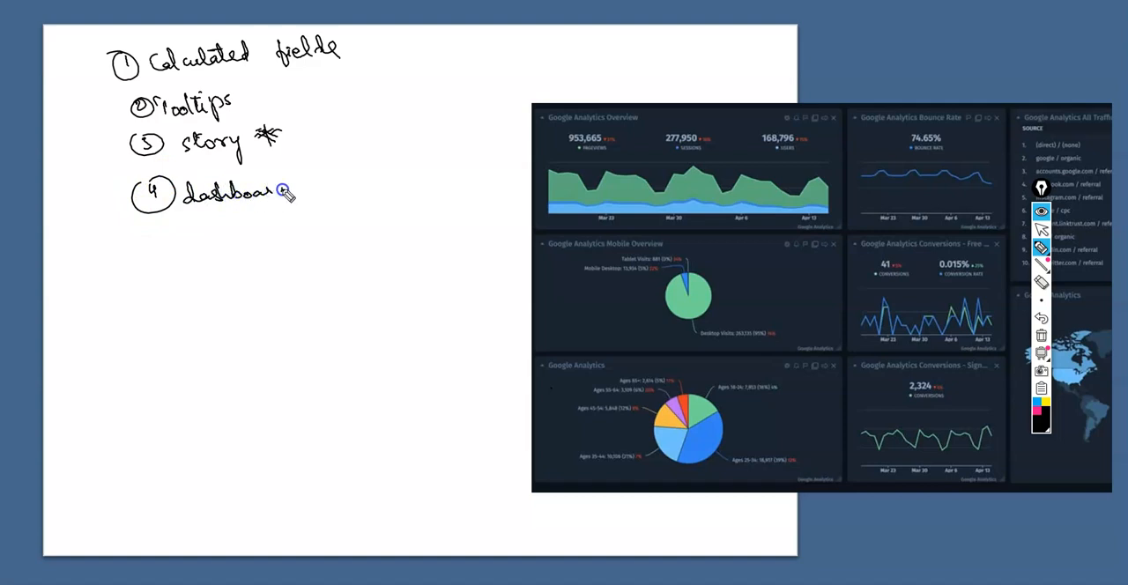
pyautogui.moveTo(293, 178); pyautogui.dragTo(285, 192)
pyautogui.moveTo(170, 229); pyautogui.dragTo(162, 242)
pyautogui.moveTo(156, 220); pyautogui.dragTo(162, 220)
pyautogui.moveTo(217, 230); pyautogui.dragTo(286, 225)
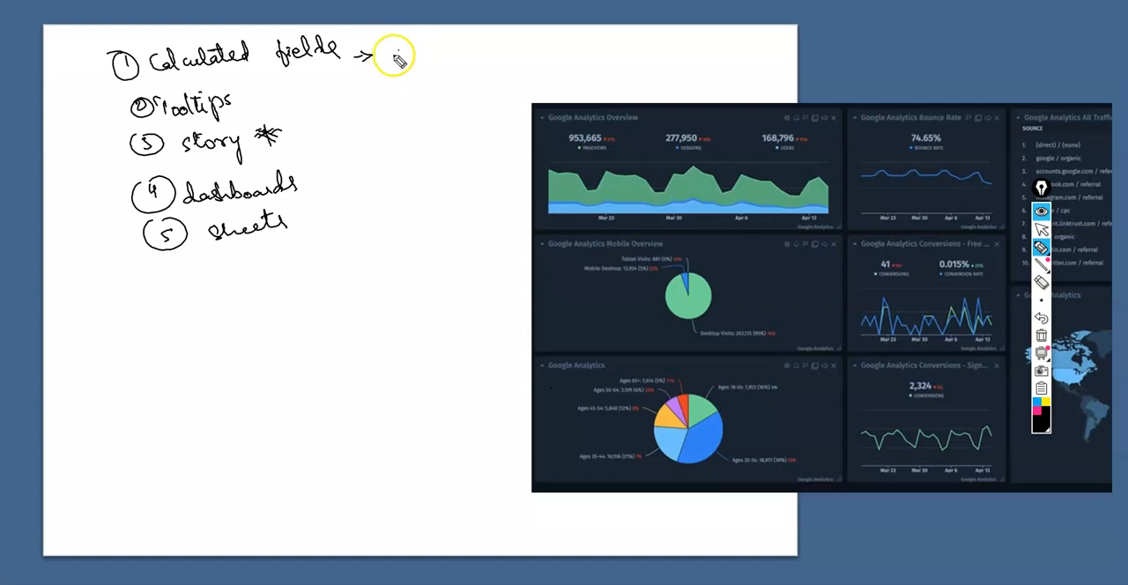
pyautogui.moveTo(179, 286); pyautogui.dragTo(196, 279)
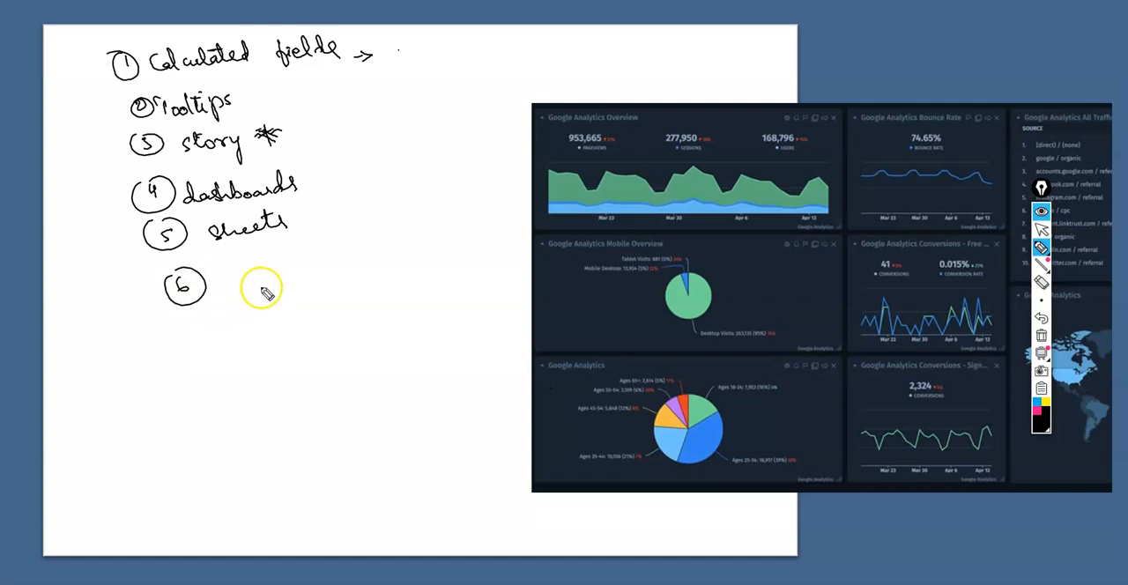
pyautogui.moveTo(231, 280); pyautogui.dragTo(292, 257)
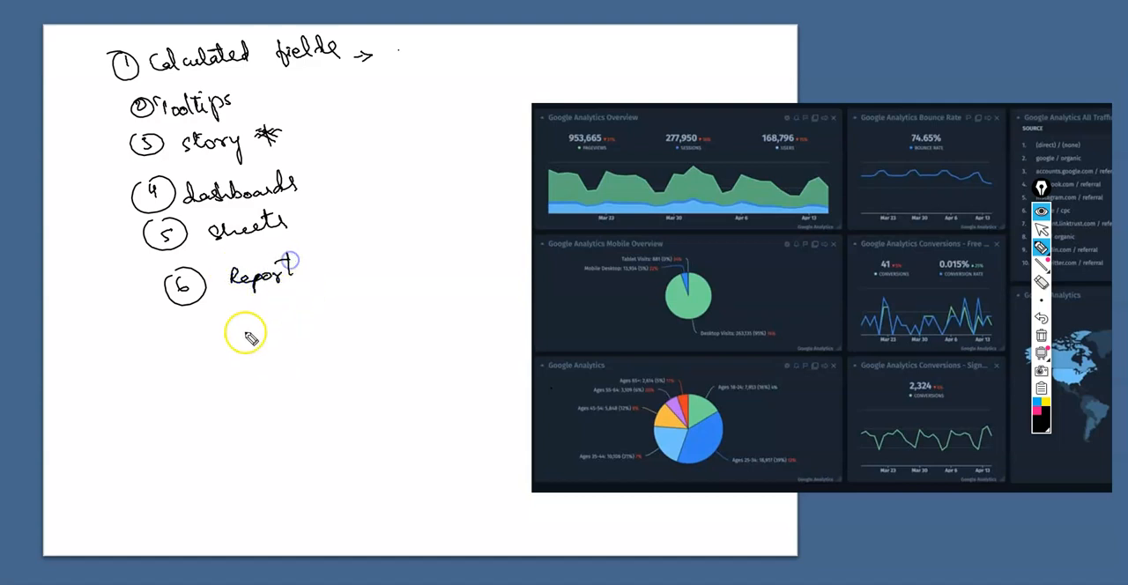
# Switch to Tableau and look over the Discount to Profit Ratio and Discount sheets
pyautogui.hotkey('alt', 'Tab')
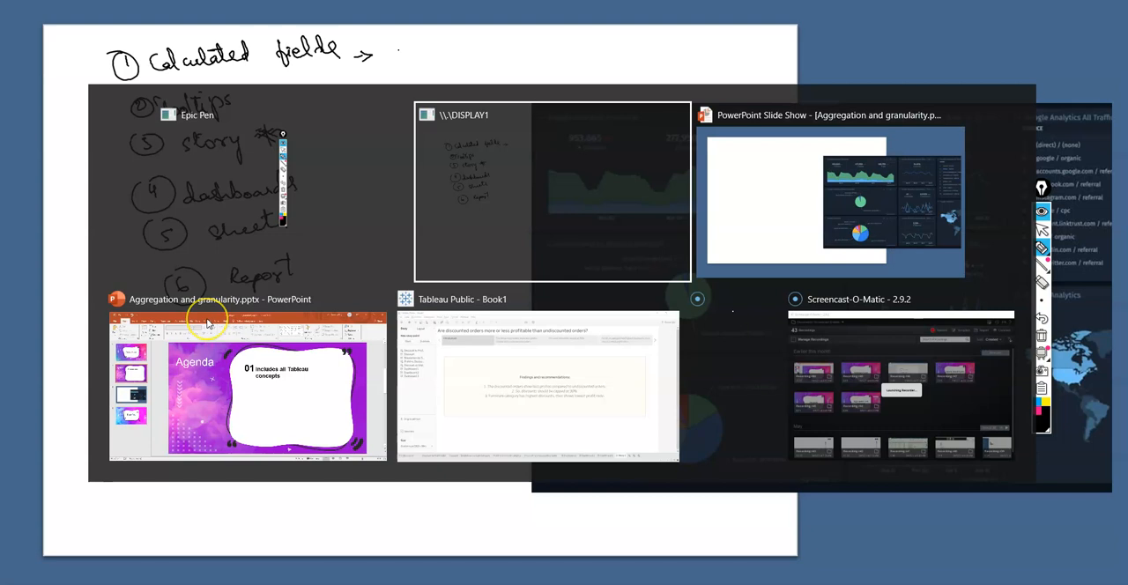
pyautogui.hotkey('alt', 'Tab')
pyautogui.hotkey('alt', 'Tab')
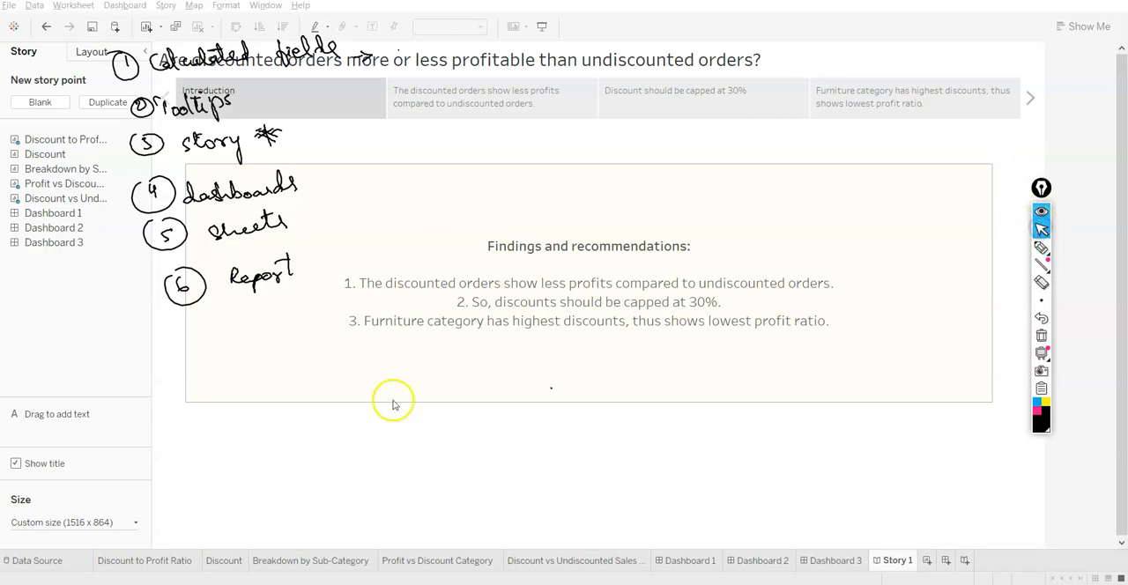
pyautogui.click(191, 560)
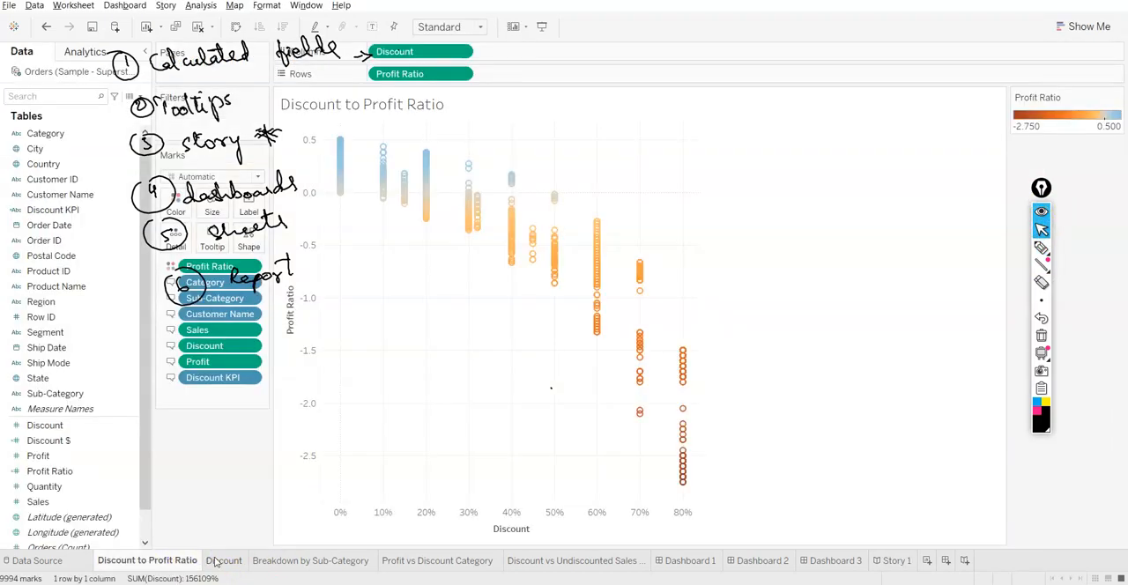
pyautogui.click(224, 560)
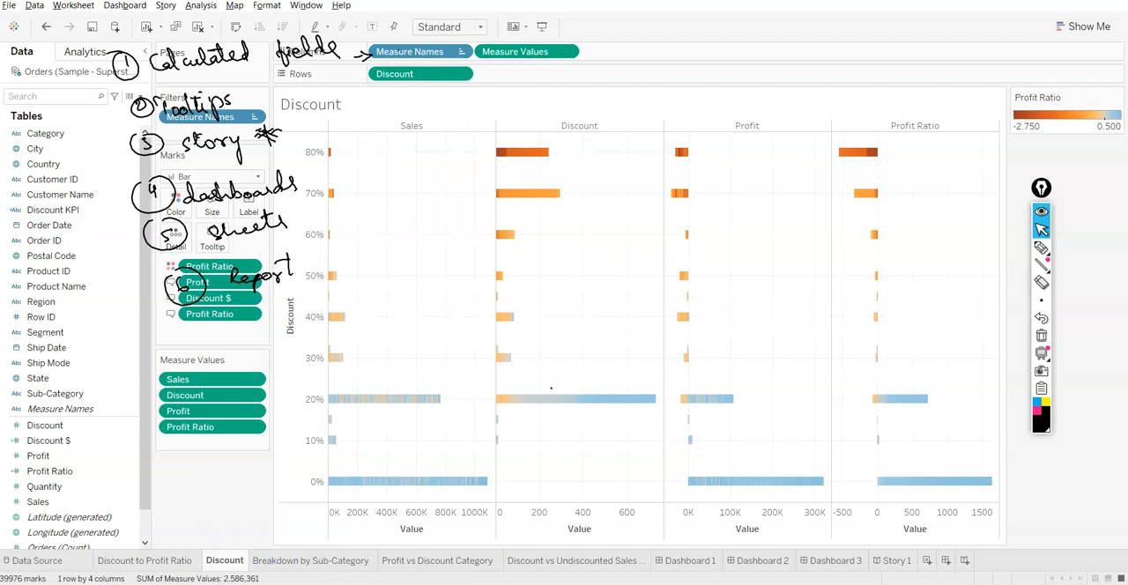
# Switch to the PowerPoint slide show and handwrite item 7, "Dual axis charts", below the list in the blank white area
pyautogui.hotkey('alt', 'Tab')
pyautogui.hotkey('alt', 'Tab')
pyautogui.hotkey('alt', 'Tab')
pyautogui.hotkey('alt', 'Tab')
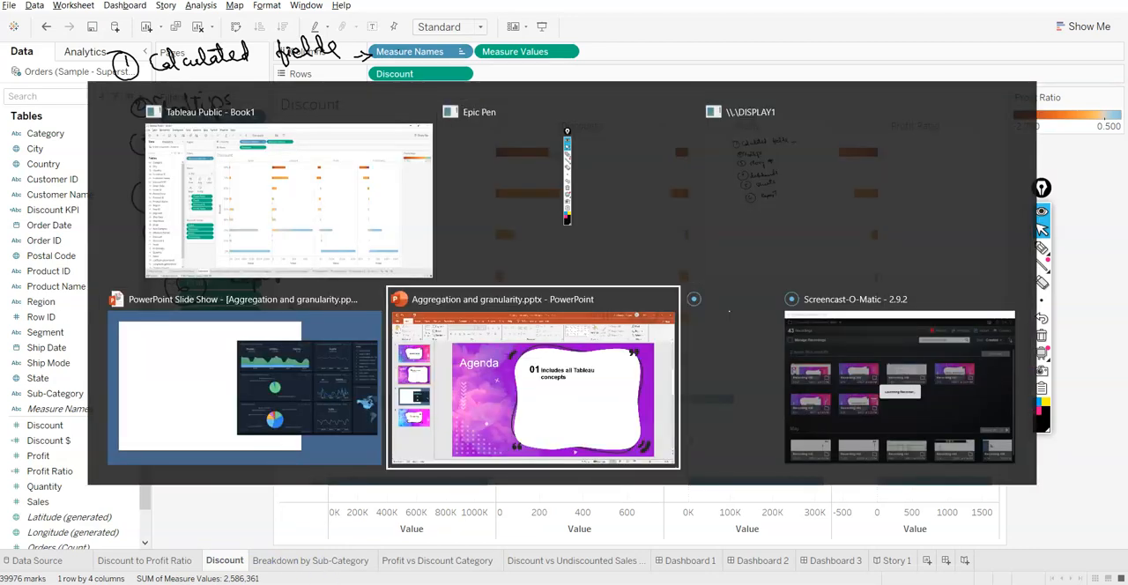
pyautogui.hotkey('alt', 'Tab')
pyautogui.hotkey('alt', 'Tab')
pyautogui.hotkey('alt', 'Tab')
pyautogui.hotkey('alt', 'Tab')
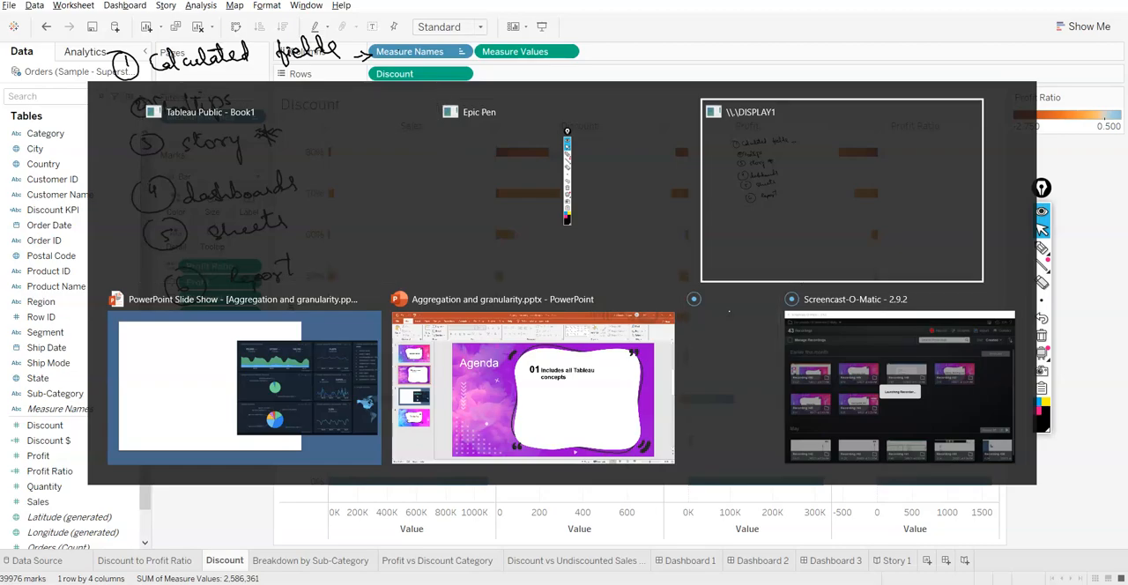
pyautogui.hotkey('alt', 'Tab')
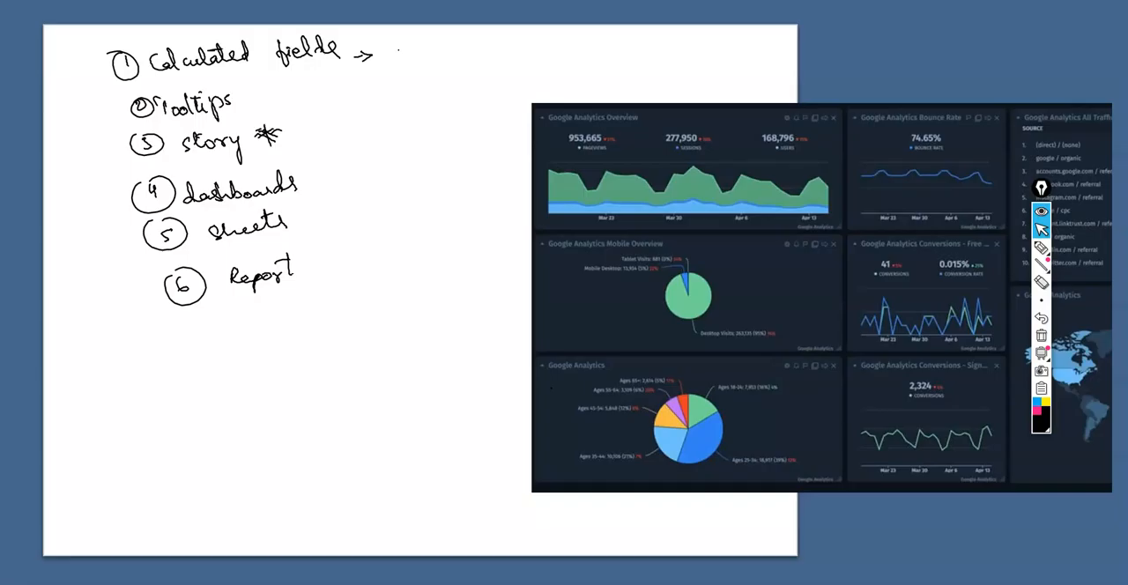
pyautogui.click(1040, 247)
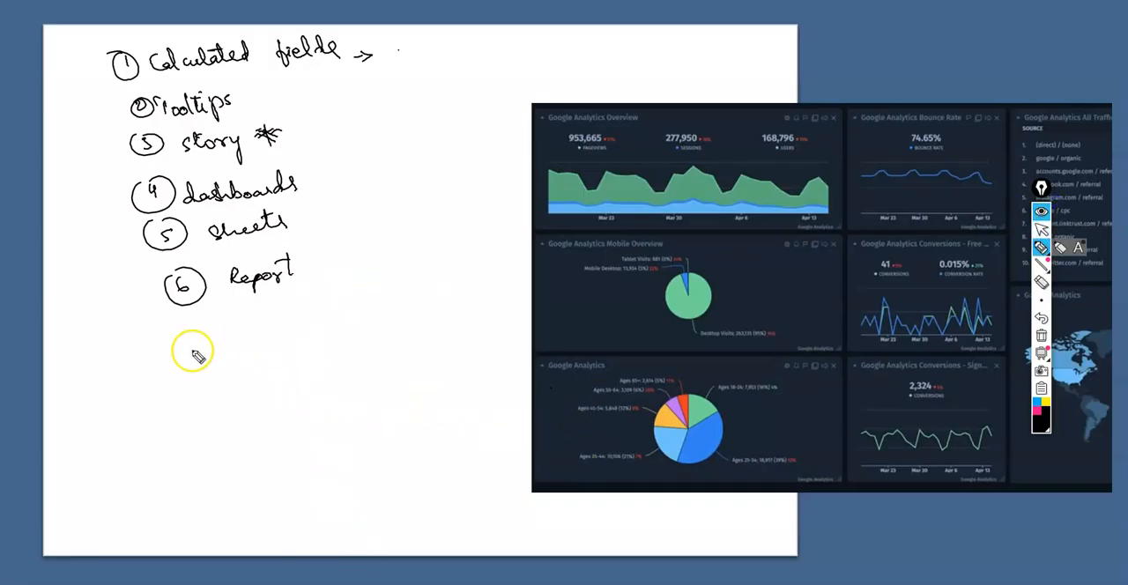
pyautogui.moveTo(207, 335)
pyautogui.mouseDown()
pyautogui.moveTo(197, 329)
pyautogui.moveTo(212, 339)
pyautogui.mouseUp()
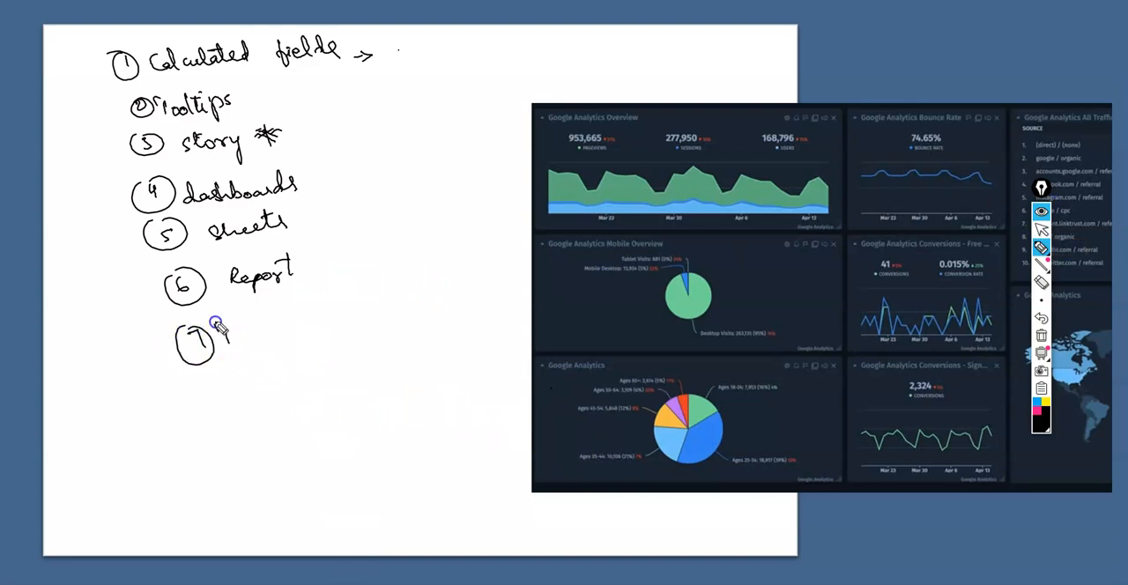
pyautogui.moveTo(315, 311)
pyautogui.mouseDown()
pyautogui.moveTo(335, 282)
pyautogui.moveTo(310, 284)
pyautogui.moveTo(361, 285)
pyautogui.mouseUp()
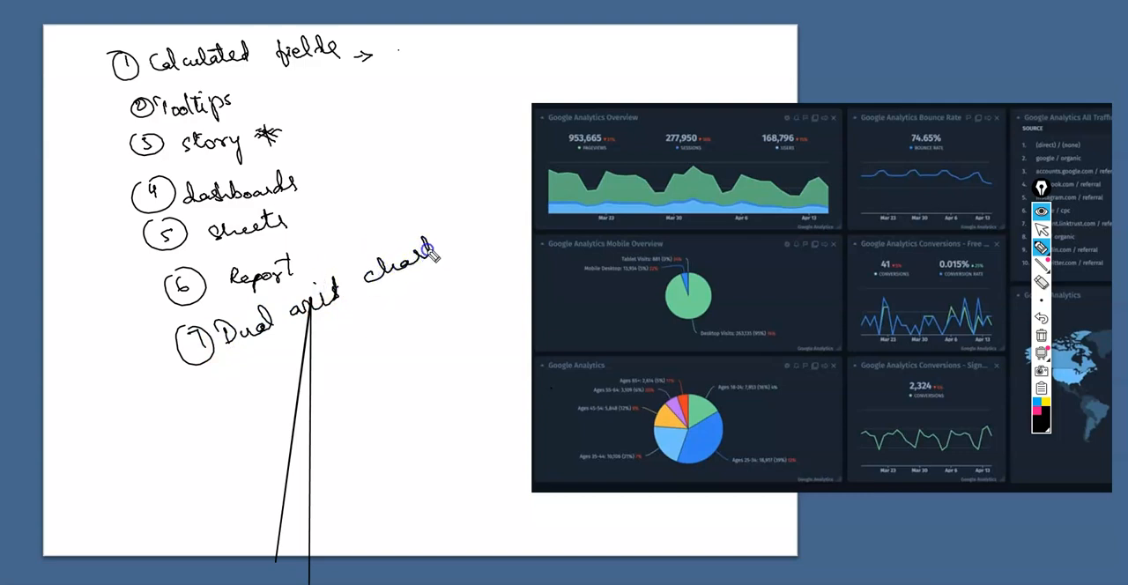
# Erase the misdrawn word "axis" with its stray lines in item 7 and handwrite "axis" again
pyautogui.click(1041, 281)
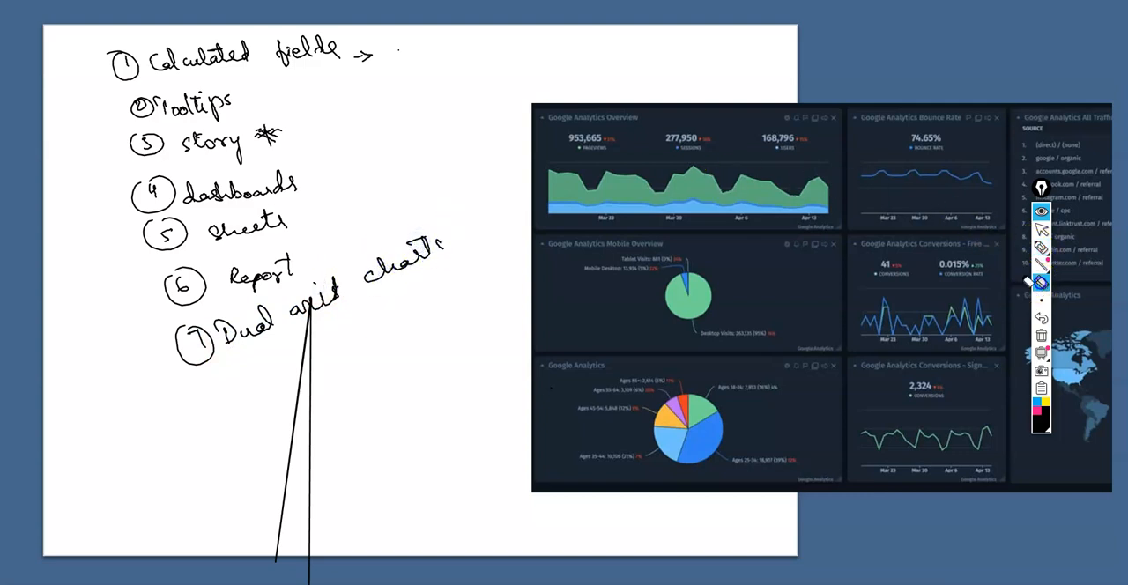
pyautogui.click(297, 357)
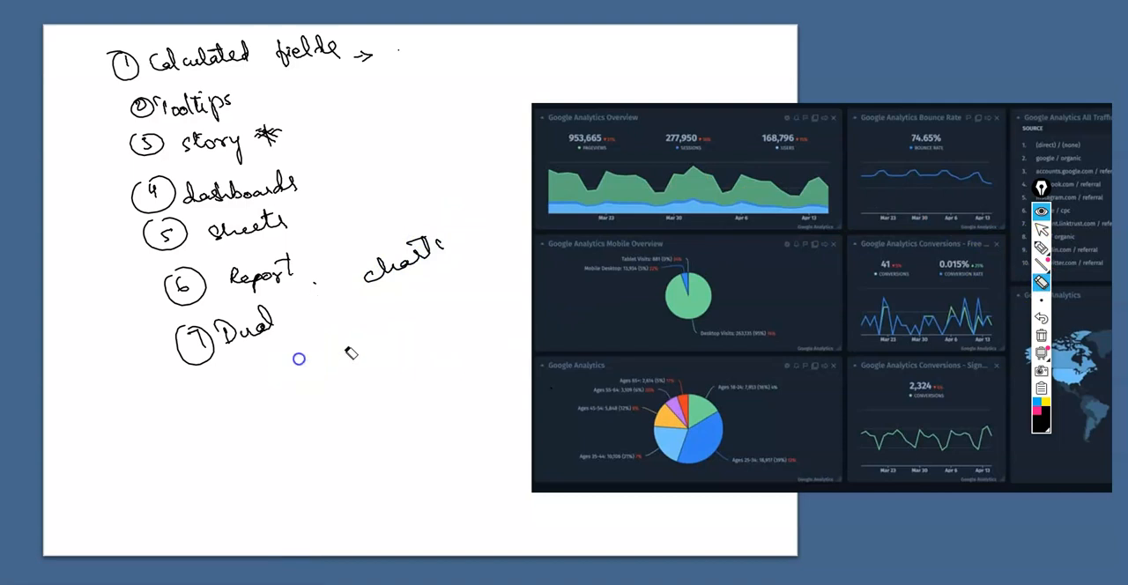
pyautogui.click(1041, 246)
pyautogui.moveTo(322, 301)
pyautogui.mouseDown()
pyautogui.moveTo(302, 307)
pyautogui.moveTo(323, 305)
pyautogui.mouseUp()
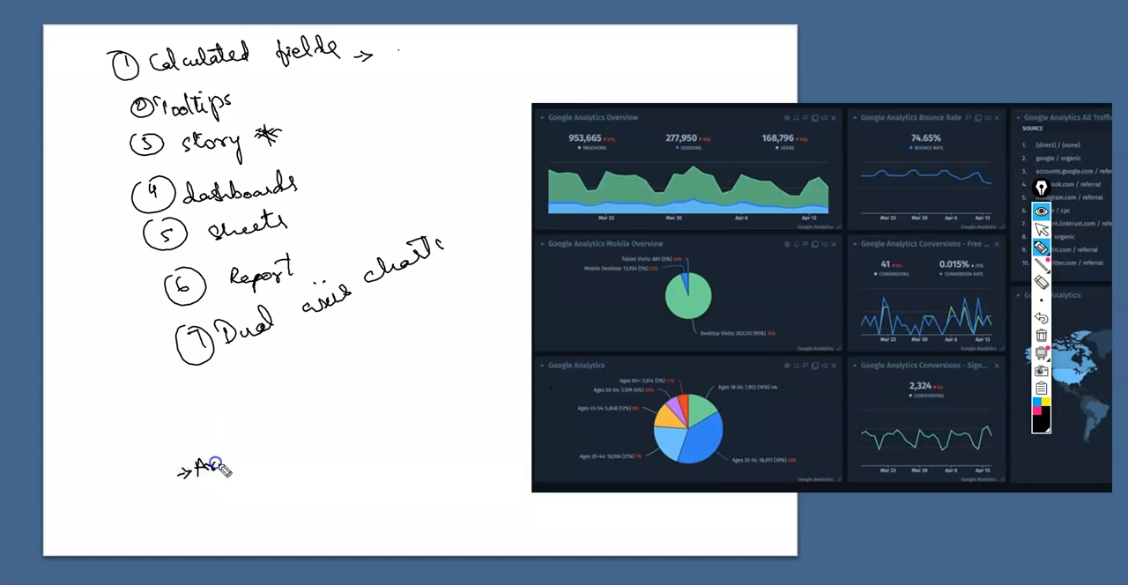
# Handwrite the question "Are discounted orders more or less profitable?" below the numbered list
pyautogui.moveTo(297, 446); pyautogui.dragTo(278, 450)
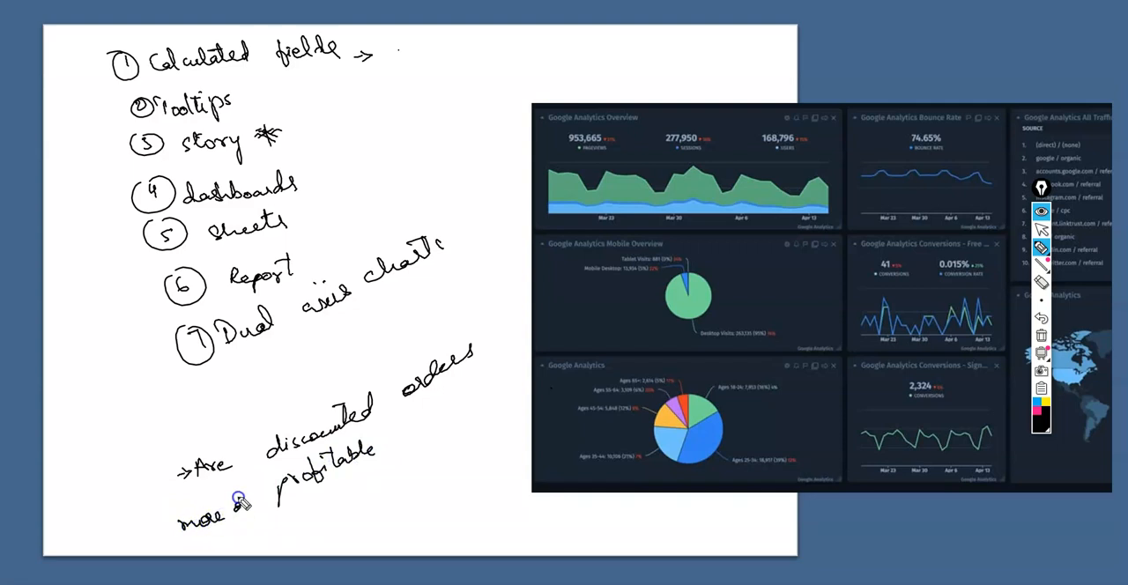
pyautogui.moveTo(273, 486); pyautogui.dragTo(275, 485)
pyautogui.moveTo(379, 432); pyautogui.dragTo(384, 439)
pyautogui.click(389, 446)
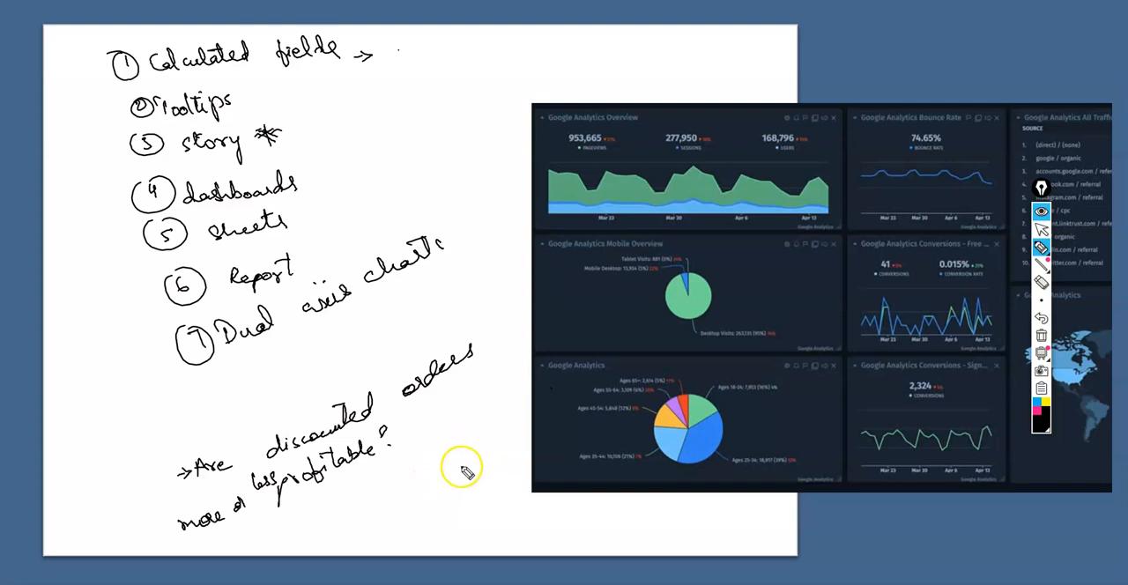
# Handwrite "30%" beside the question about discounted orders and circle it
pyautogui.moveTo(441, 469); pyautogui.dragTo(441, 485)
pyautogui.moveTo(467, 471); pyautogui.dragTo(468, 473)
pyautogui.click(489, 484)
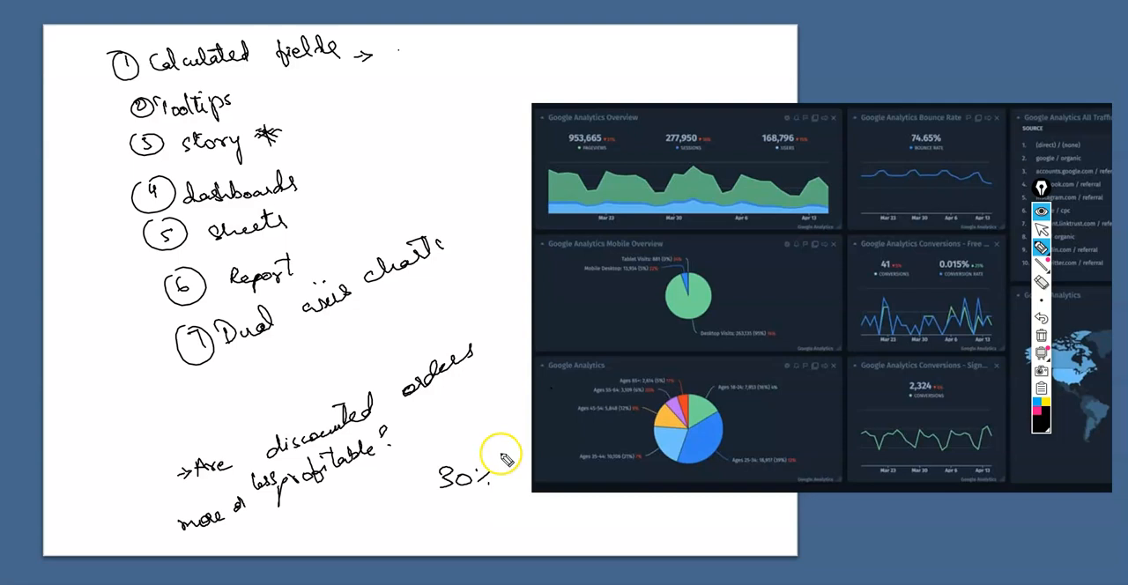
pyautogui.moveTo(487, 471)
pyautogui.mouseDown()
pyautogui.moveTo(478, 484)
pyautogui.moveTo(498, 515)
pyautogui.moveTo(444, 459)
pyautogui.moveTo(445, 498)
pyautogui.moveTo(499, 519)
pyautogui.mouseUp()
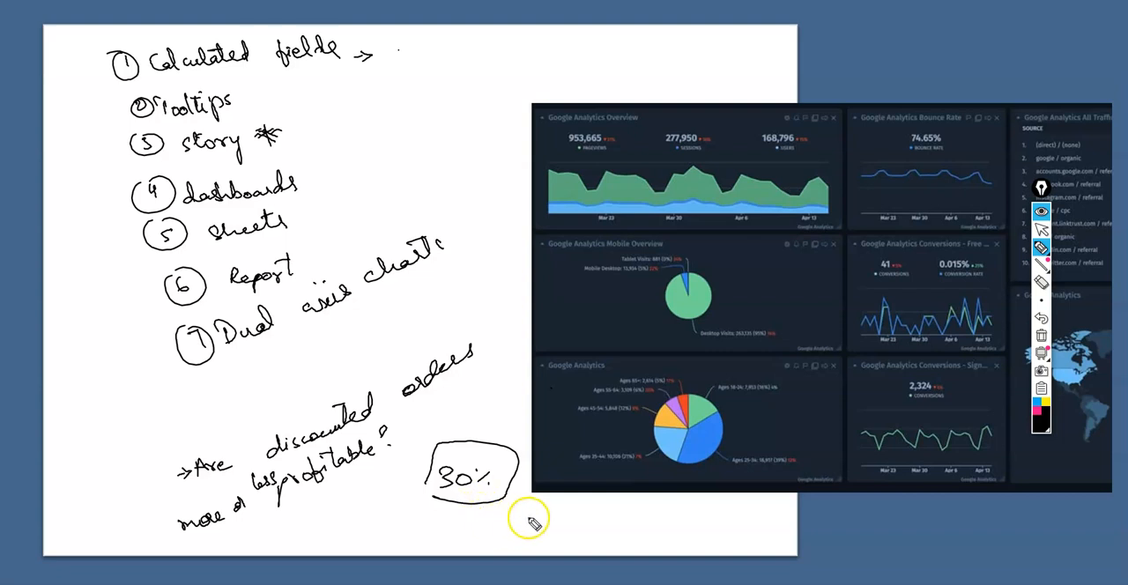
pyautogui.moveTo(476, 80); pyautogui.dragTo(480, 144)
pyautogui.moveTo(464, 143); pyautogui.dragTo(518, 140)
pyautogui.moveTo(493, 92); pyautogui.dragTo(531, 124)
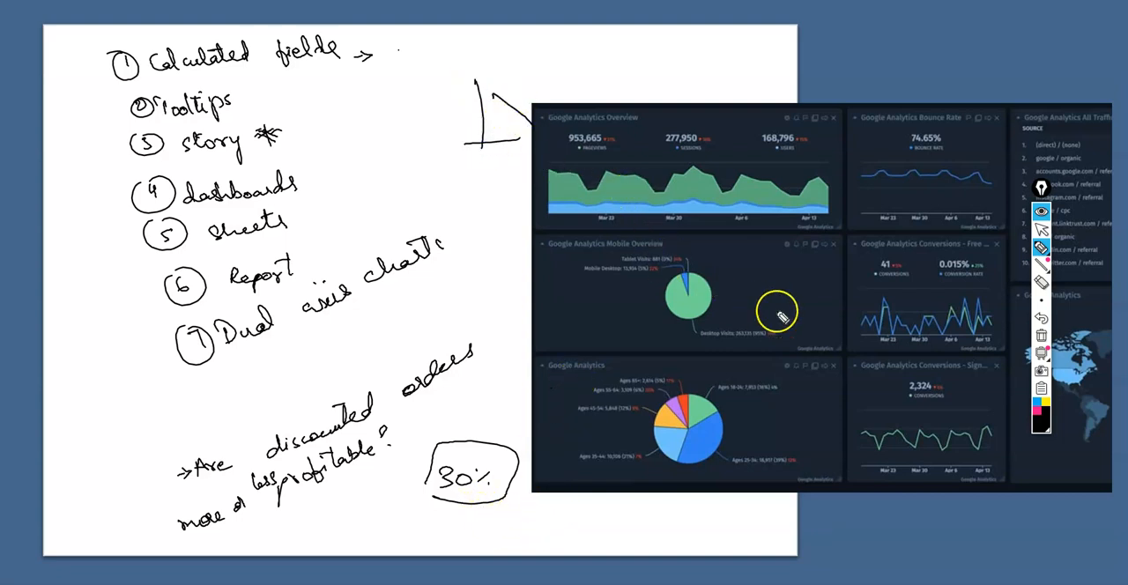
pyautogui.click(1041, 280)
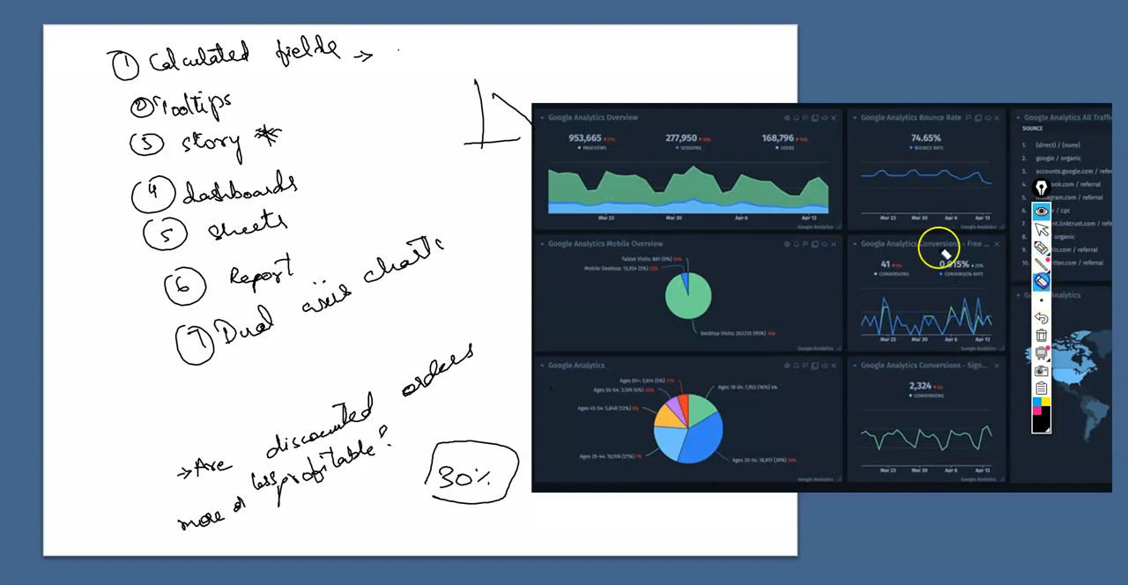
pyautogui.moveTo(478, 109); pyautogui.dragTo(493, 146)
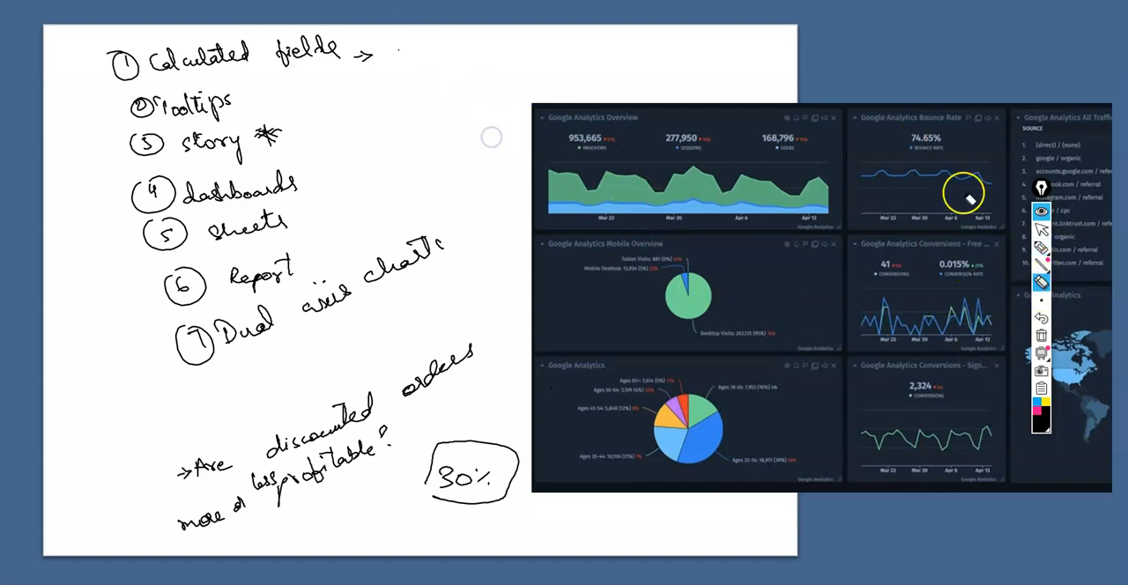
# Handwrite item 8, "Conditional - calculated field", below item 7, and item 9, "Explored different chart", beside the start of the list
pyautogui.click(1041, 230)
pyautogui.click(1059, 247)
pyautogui.moveTo(203, 381)
pyautogui.mouseDown()
pyautogui.moveTo(214, 401)
pyautogui.moveTo(206, 369)
pyautogui.moveTo(282, 390)
pyautogui.moveTo(320, 367)
pyautogui.moveTo(332, 373)
pyautogui.moveTo(325, 358)
pyautogui.moveTo(370, 349)
pyautogui.mouseUp()
pyautogui.moveTo(309, 377); pyautogui.dragTo(335, 373)
pyautogui.moveTo(373, 329)
pyautogui.mouseDown()
pyautogui.moveTo(444, 320)
pyautogui.moveTo(503, 285)
pyautogui.moveTo(482, 319)
pyautogui.moveTo(520, 302)
pyautogui.mouseUp()
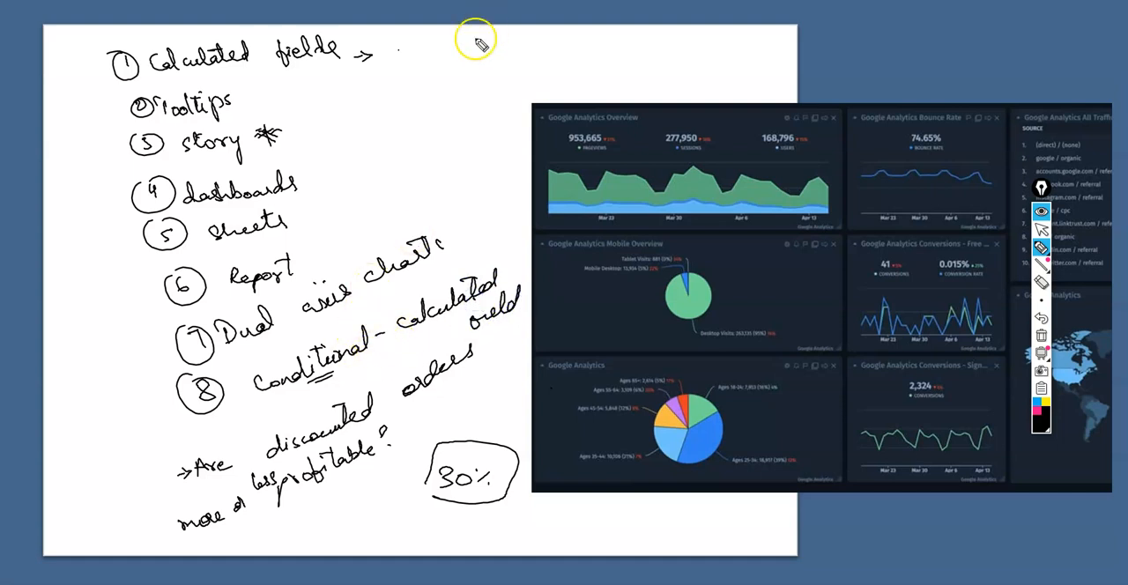
pyautogui.moveTo(428, 101); pyautogui.dragTo(423, 110)
pyautogui.moveTo(418, 91)
pyautogui.mouseDown()
pyautogui.moveTo(462, 98)
pyautogui.moveTo(639, 54)
pyautogui.moveTo(751, 42)
pyautogui.moveTo(745, 49)
pyautogui.mouseUp()
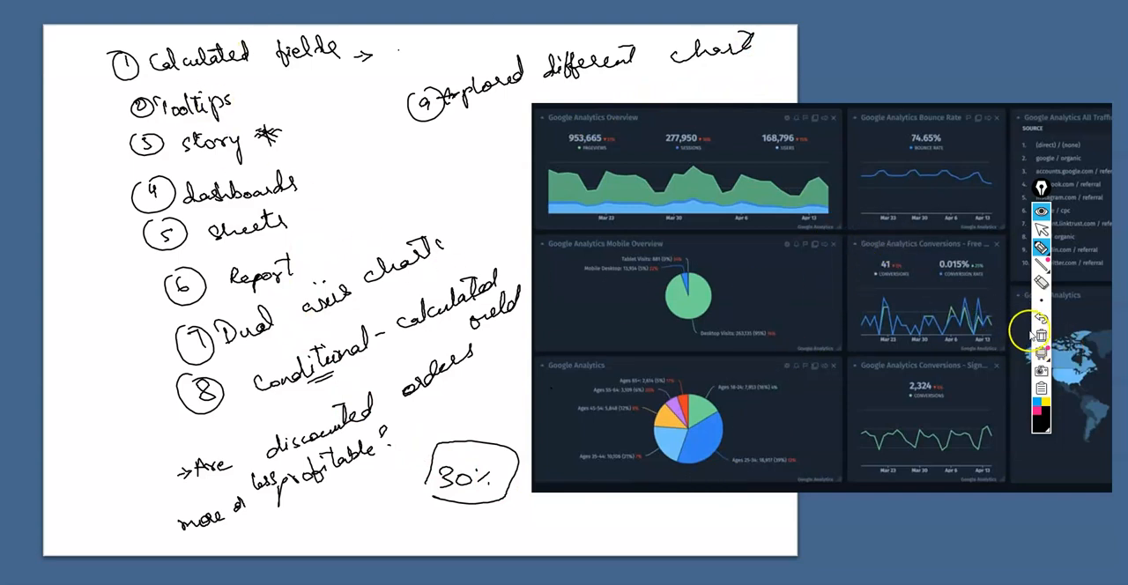
# Stop drawing, switch to Tableau and clear all handwritten notes from the screen
pyautogui.click(1040, 230)
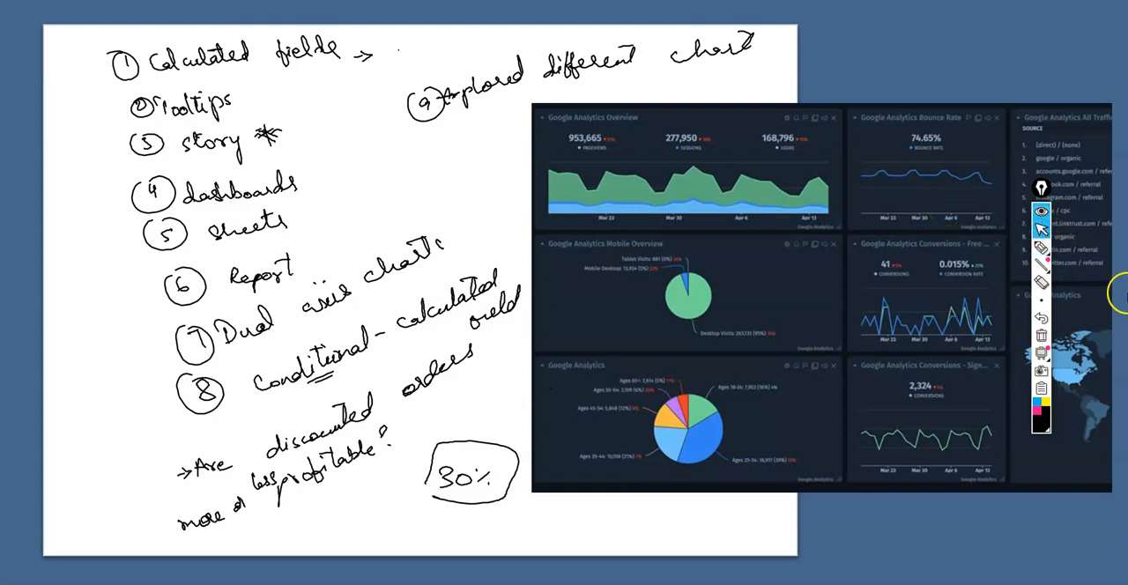
pyautogui.press('super+Tab')
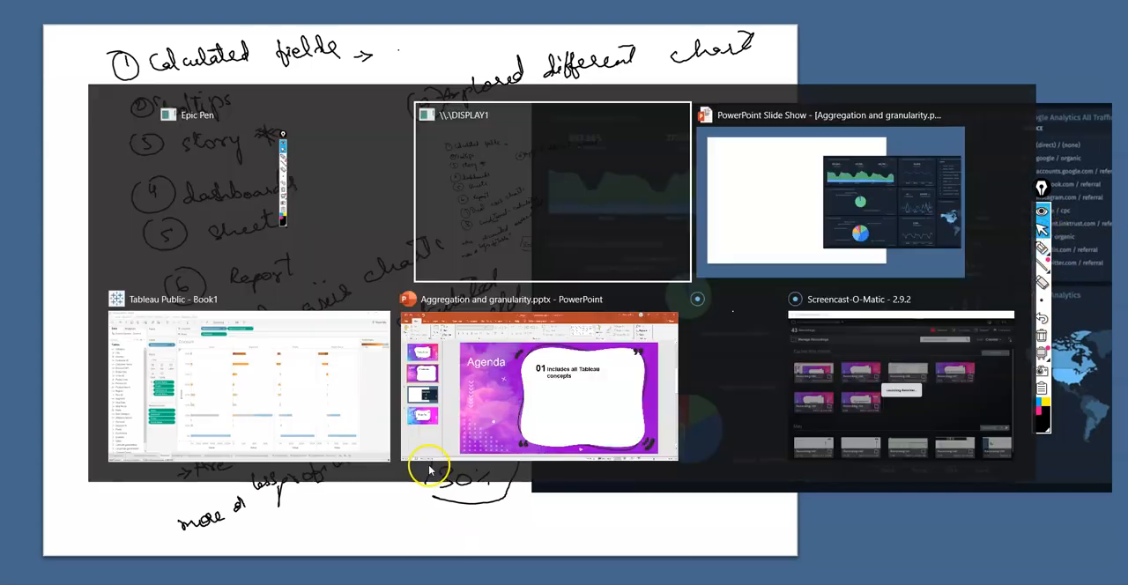
pyautogui.click(715, 288)
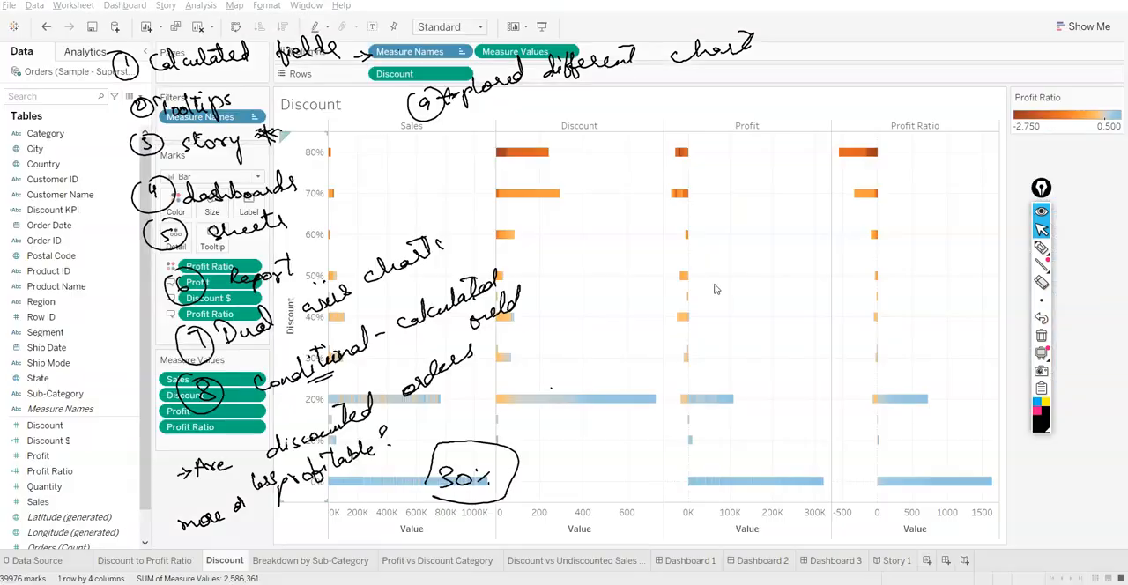
pyautogui.click(1041, 335)
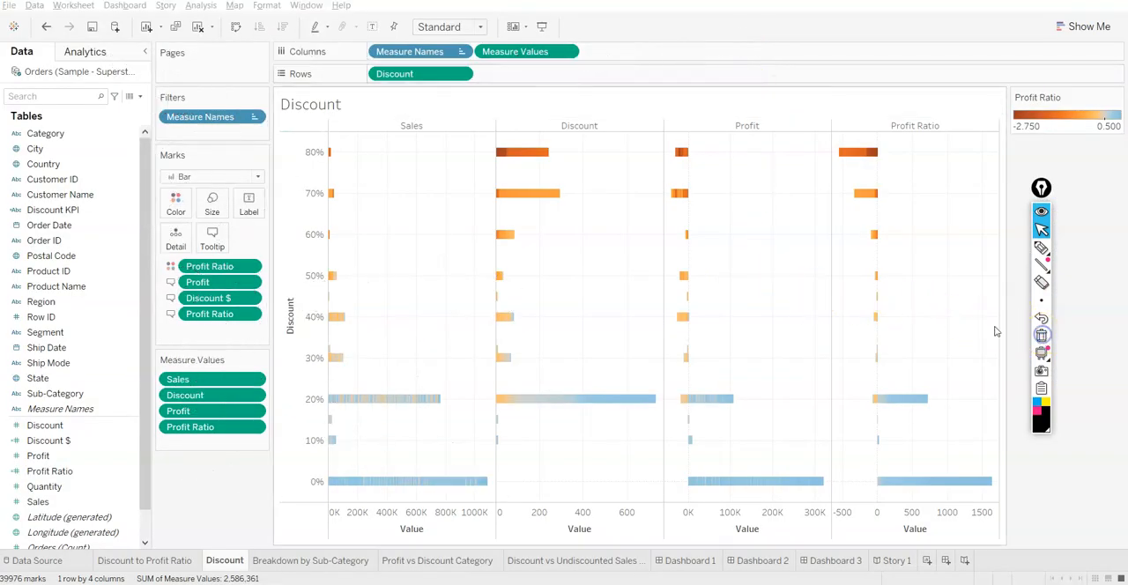
# Look over the Breakdown by Sub-Category, Profit vs Discount Category and Discount vs Undiscounted Sales sheets, plus Dashboard 1 and Dashboard 2
pyautogui.click(275, 566)
pyautogui.click(405, 564)
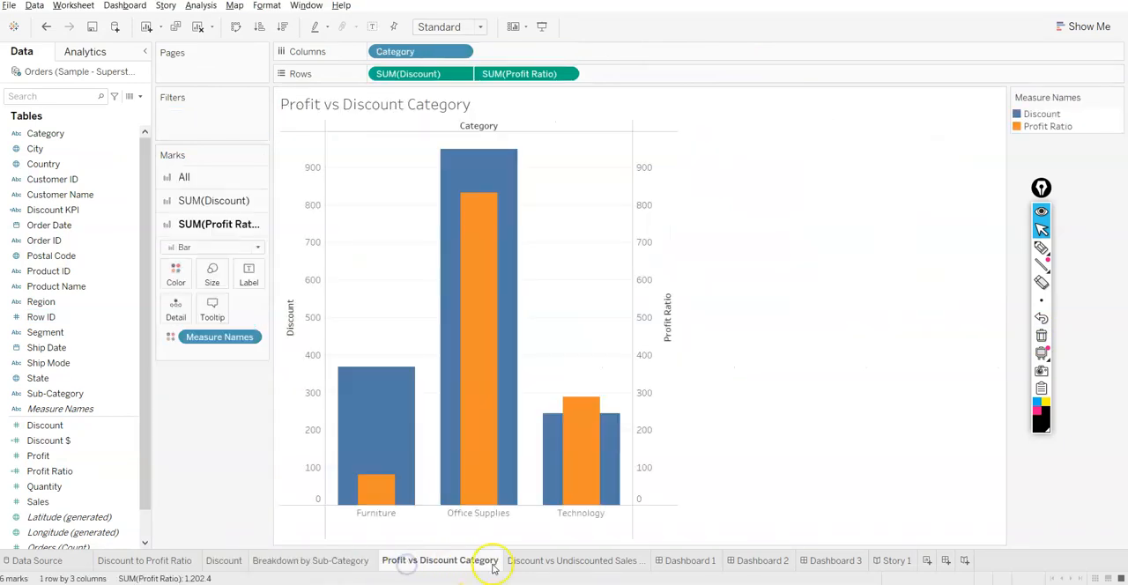
pyautogui.click(542, 562)
pyautogui.click(667, 561)
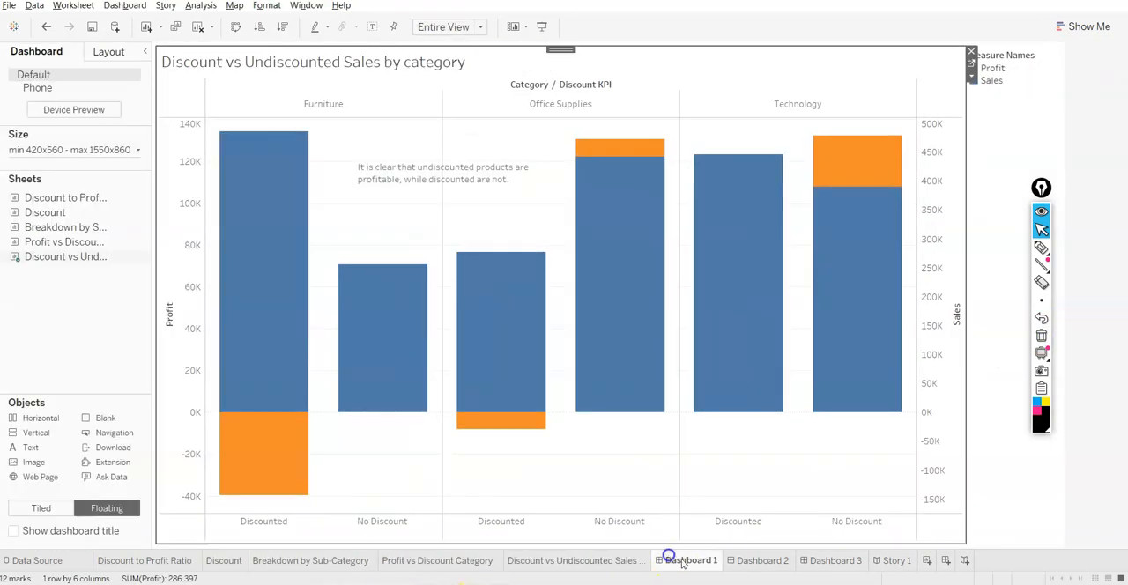
pyautogui.click(758, 561)
# Open Story 1 and review its points from the Introduction through the Furniture category finding
pyautogui.click(893, 562)
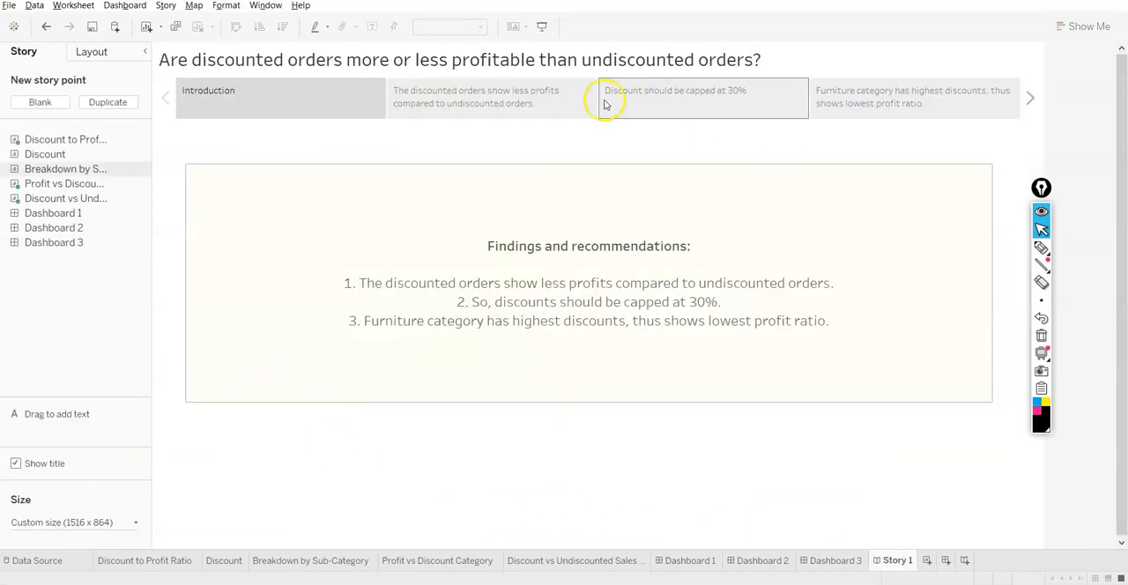
pyautogui.click(458, 95)
pyautogui.click(700, 90)
pyautogui.click(866, 105)
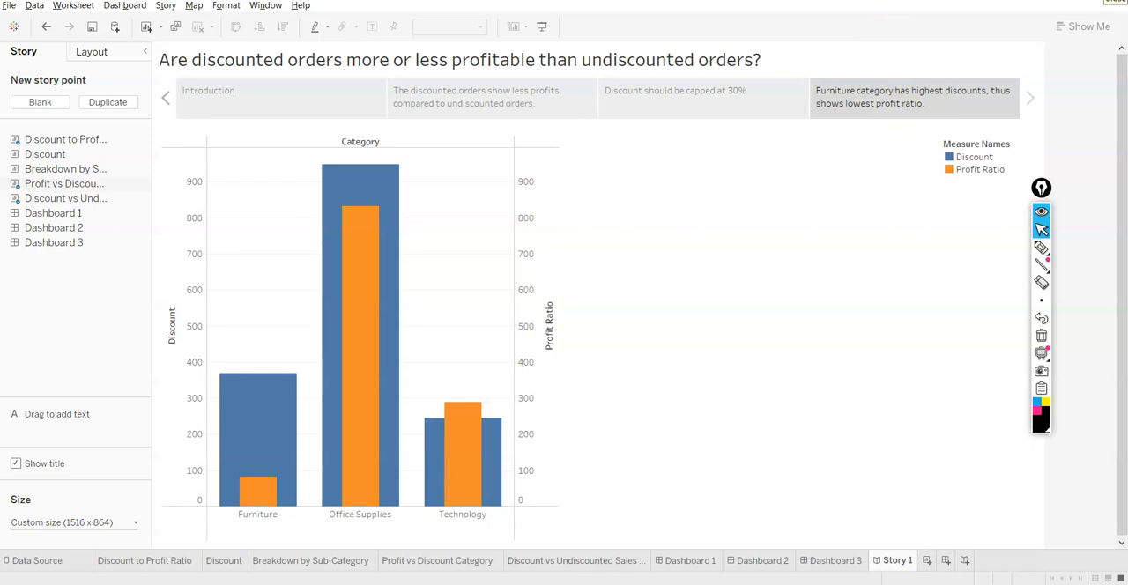
# Switch to the PowerPoint slide show and advance to the closing "Thank You" slide
pyautogui.hotkey('alt', 'Tab')
pyautogui.hotkey('alt', 'Tab')
pyautogui.hotkey('alt', 'Tab')
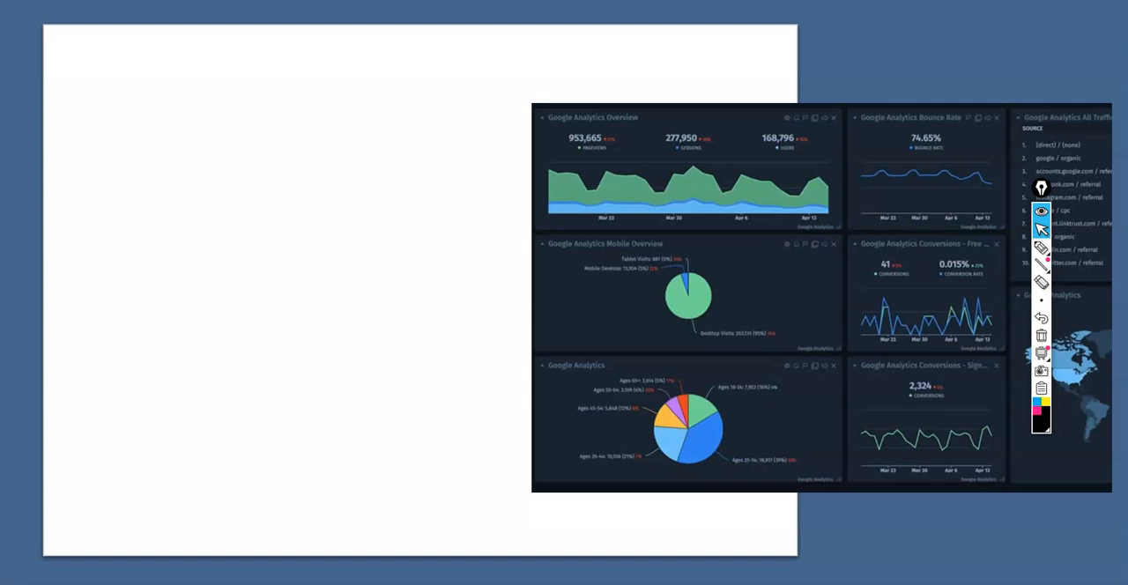
pyautogui.press('Right')
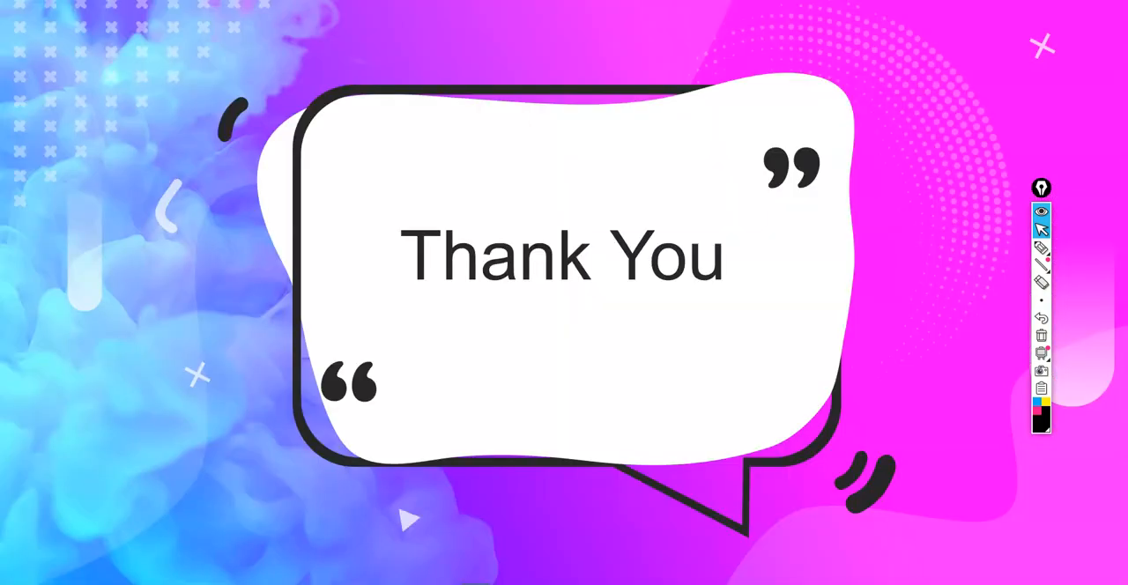